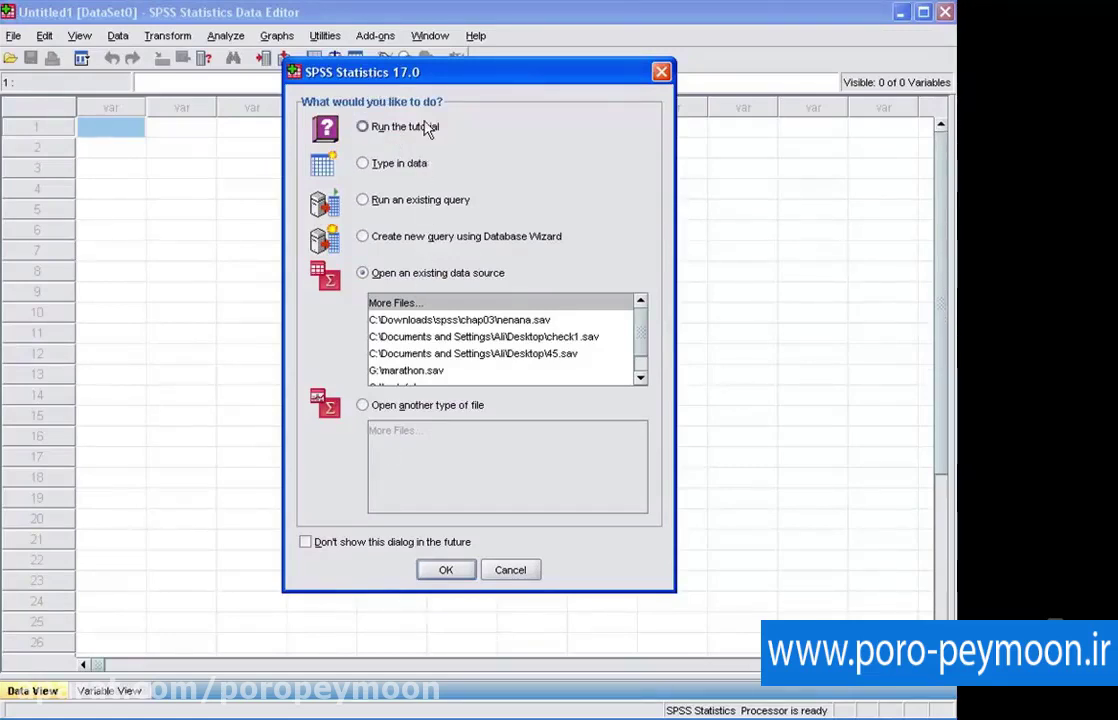
Cancel the startup dialog to reach the empty Untitled1 dataset in the Data Editor.
click(500, 574)
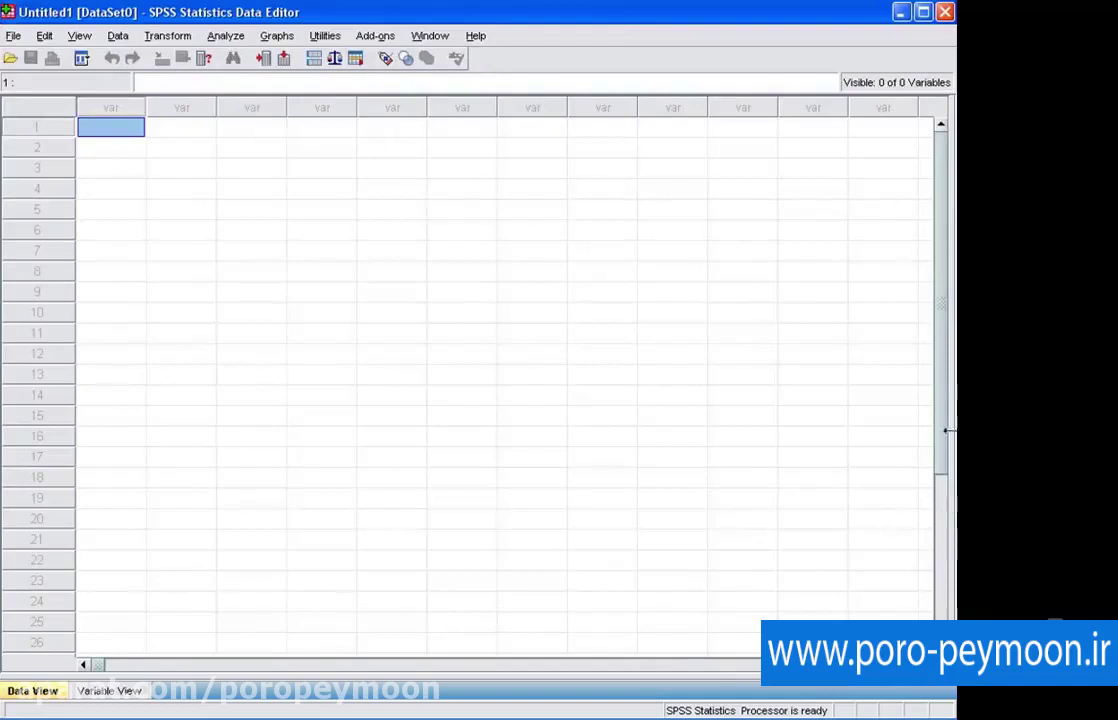
Scroll the Data View grid, select cells in the first three columns of row 1, then show the File menu.
drag(938, 369, 921, 217)
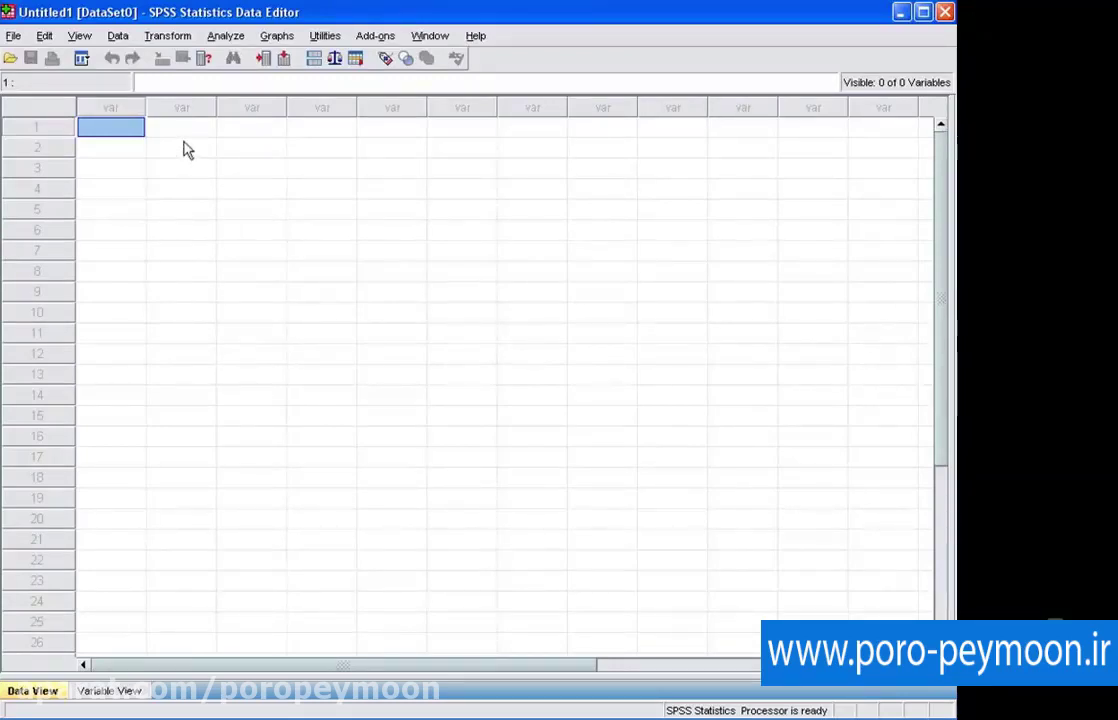
key(Down)
key(Down)
key(Down)
key(Down)
key(Down)
key(Down)
key(Down)
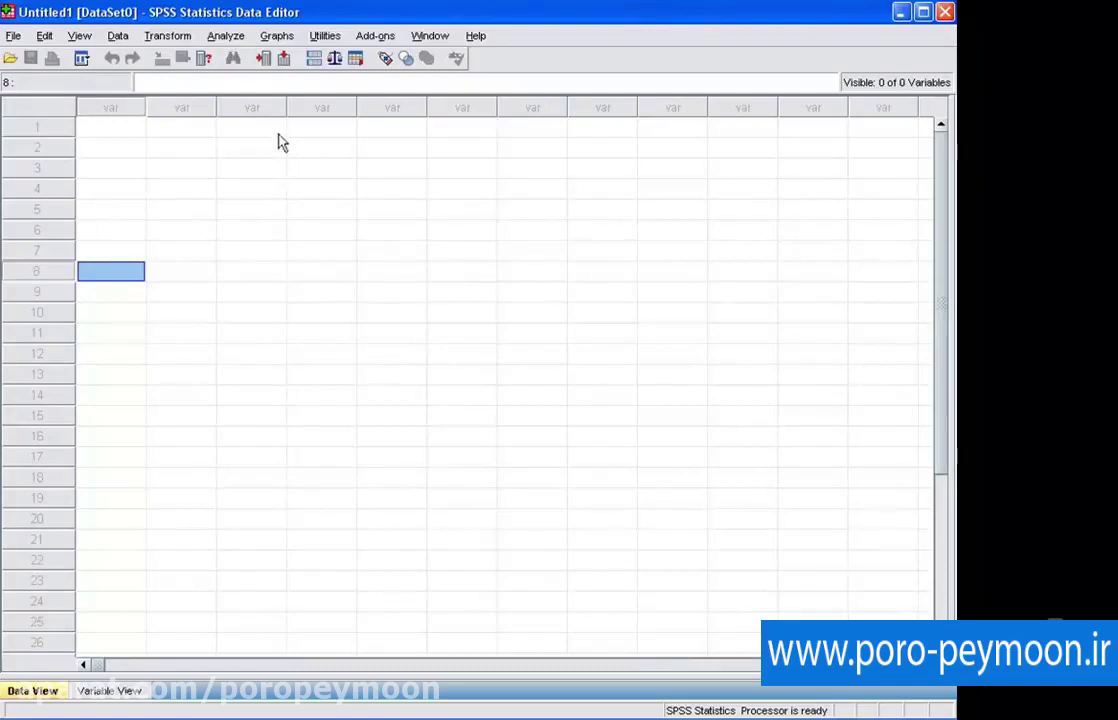
click(197, 130)
click(262, 134)
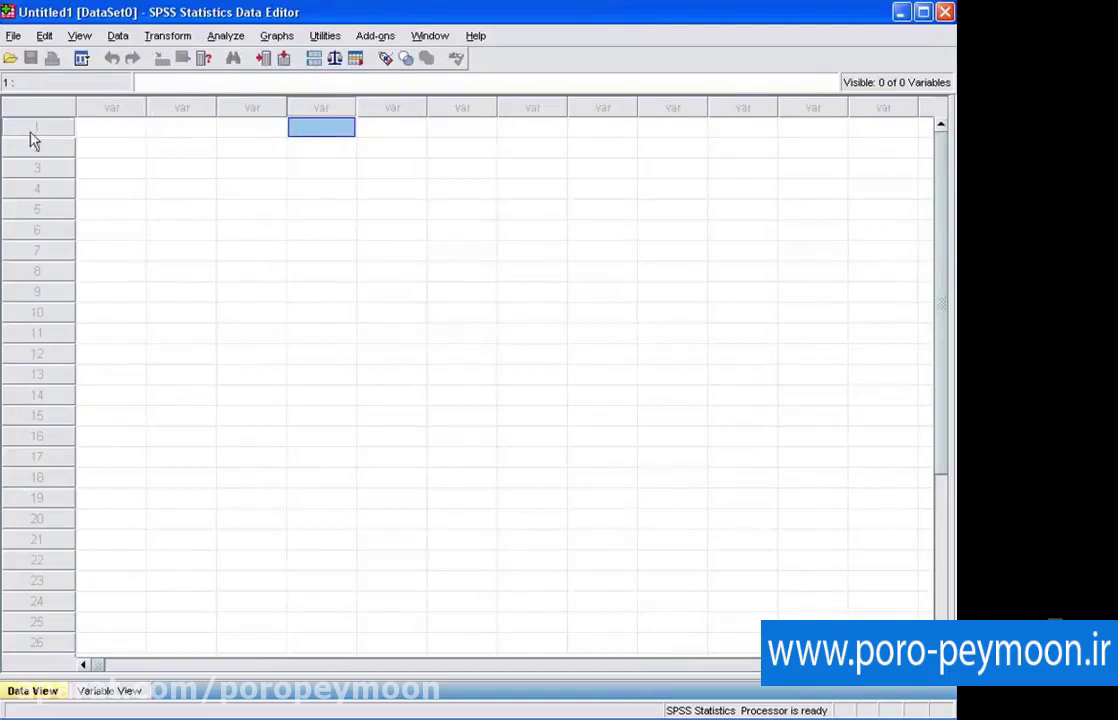
click(110, 138)
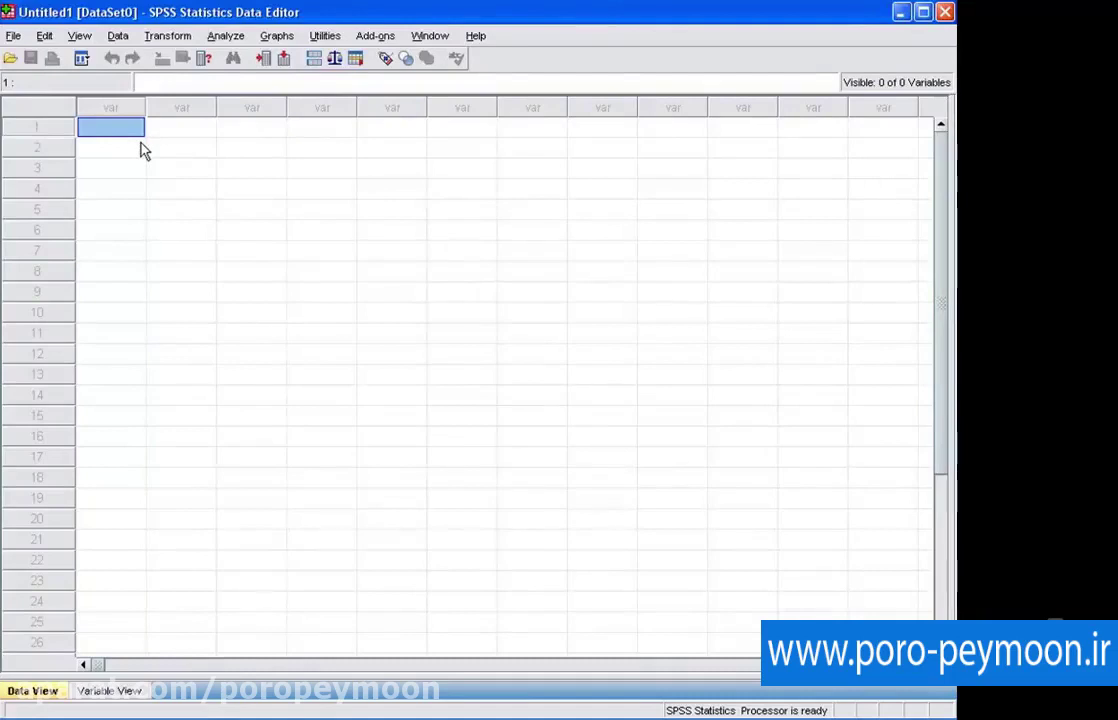
click(12, 37)
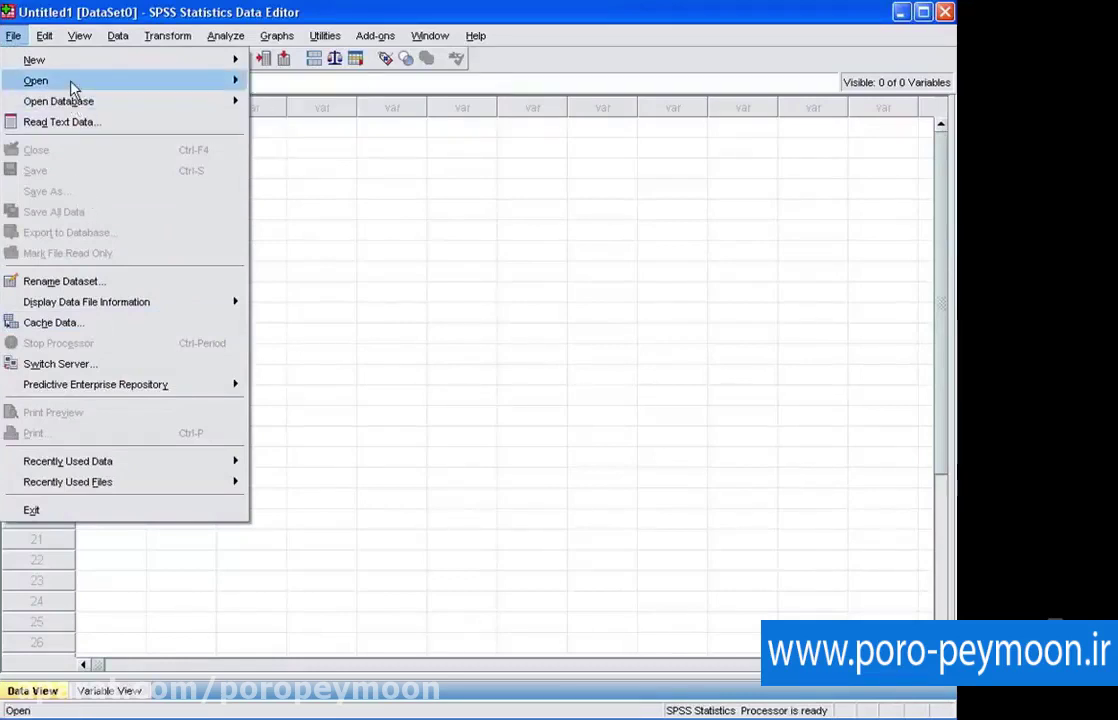
Browse the File menu's Open submenu, then reopen the menu with Alt+F and close it with Escape.
mouse_move(71, 85)
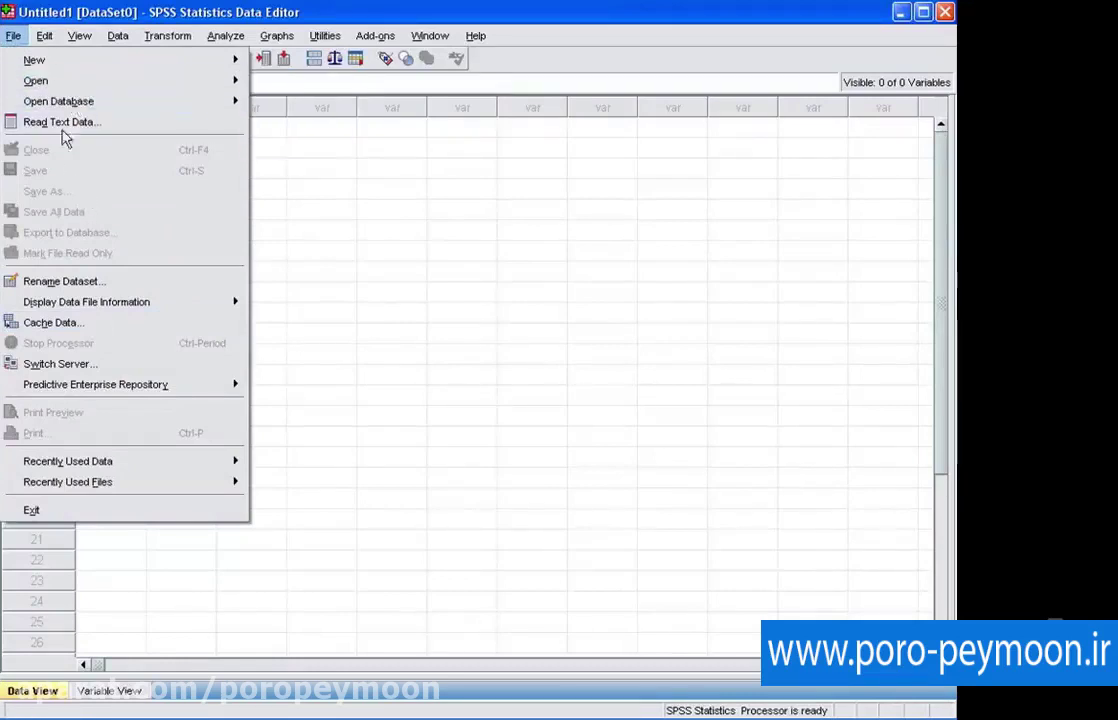
click(47, 175)
key(alt)
key(f)
key(Escape)
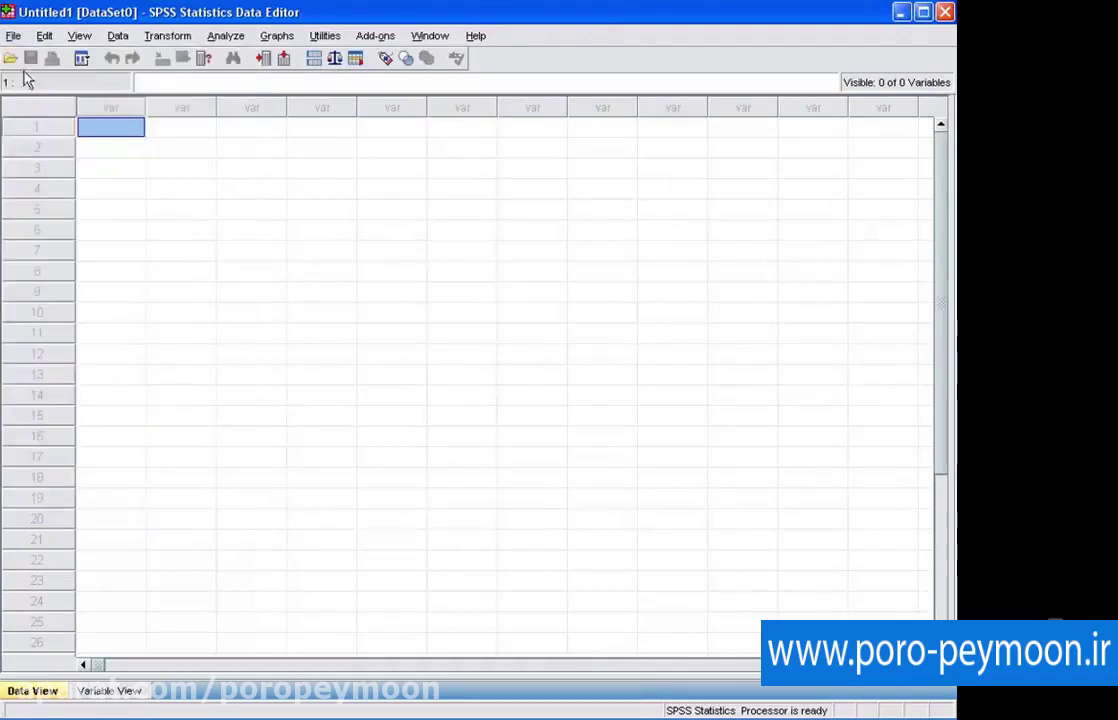
Look through the Edit and Transform menus, then close them by selecting grid cells.
click(44, 36)
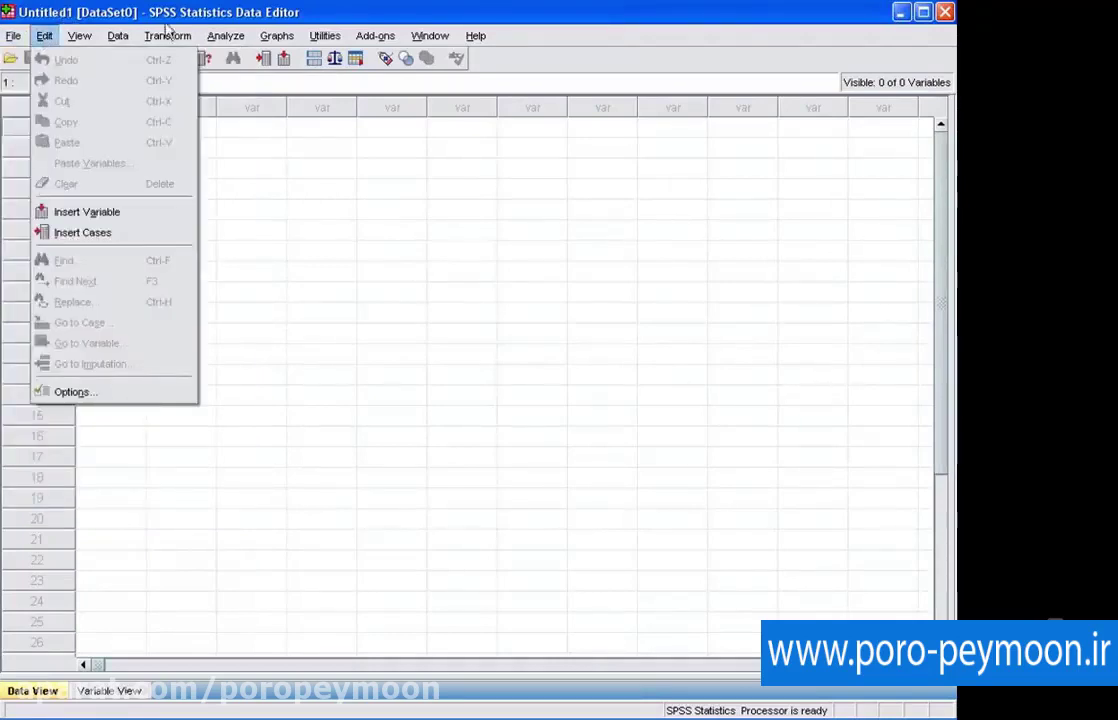
mouse_move(160, 36)
click(417, 232)
click(153, 215)
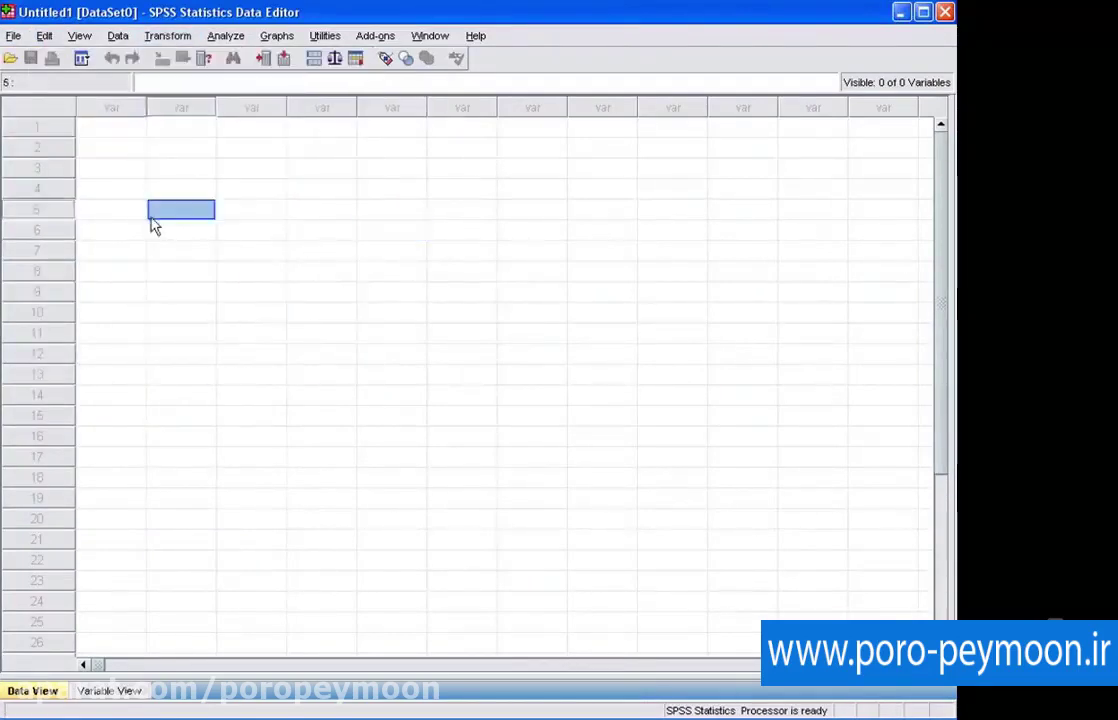
click(115, 128)
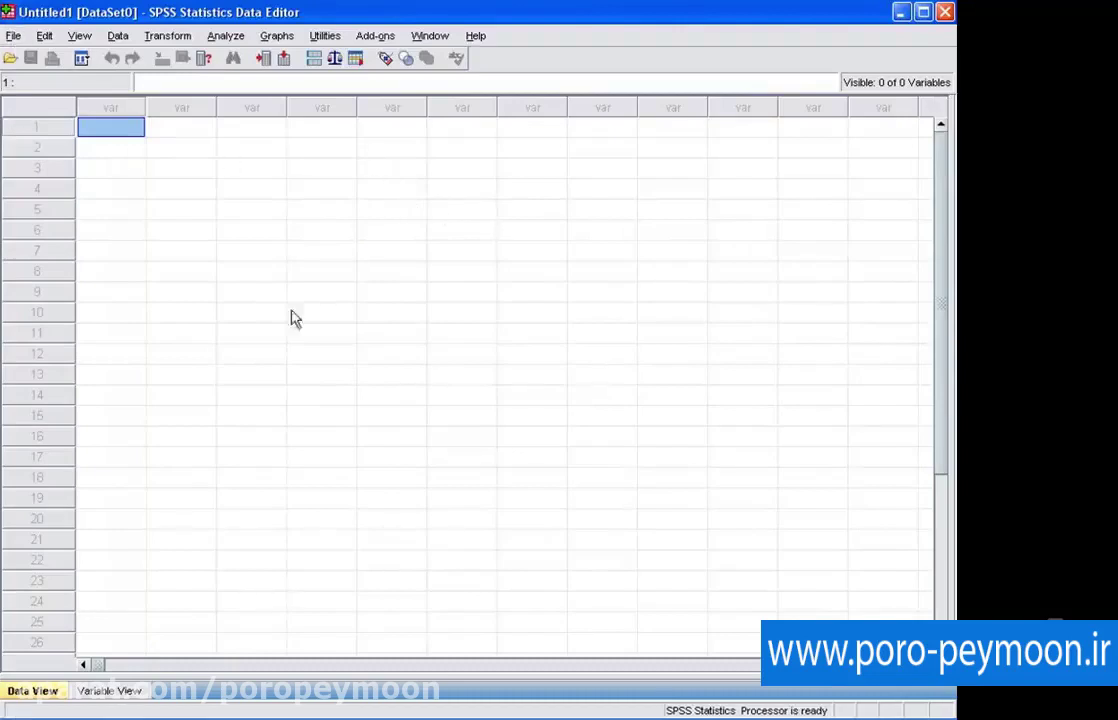
Revisit the File menu's Open and Open Database submenus twice, closing it by selecting grid cells.
click(13, 36)
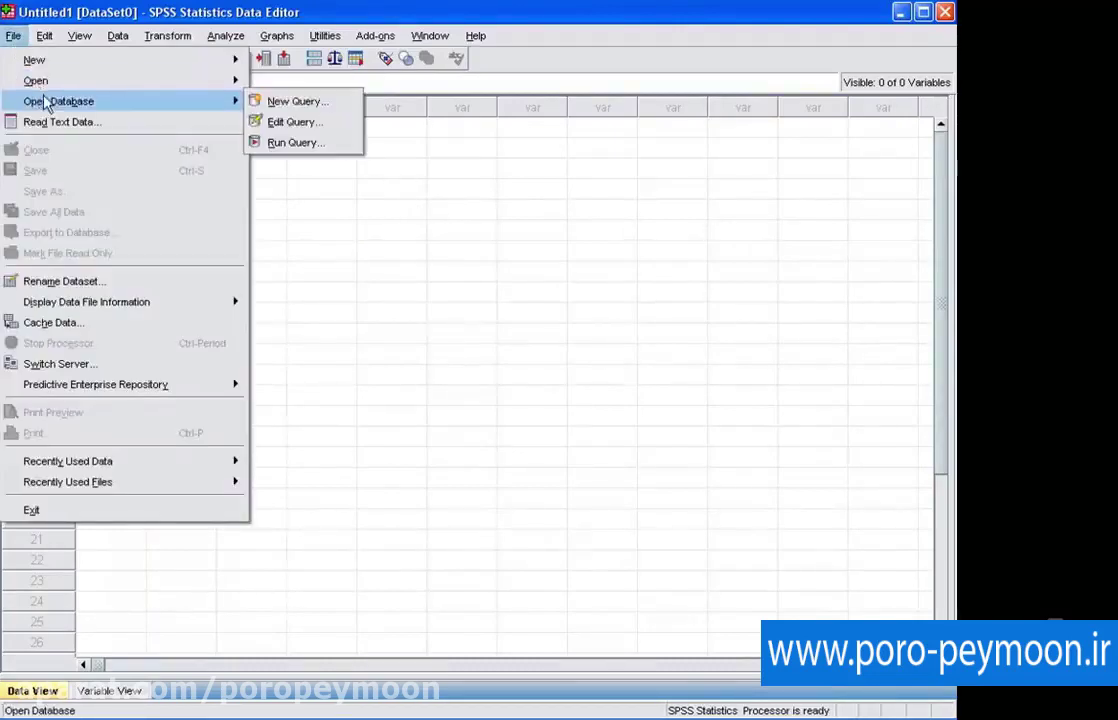
mouse_move(43, 86)
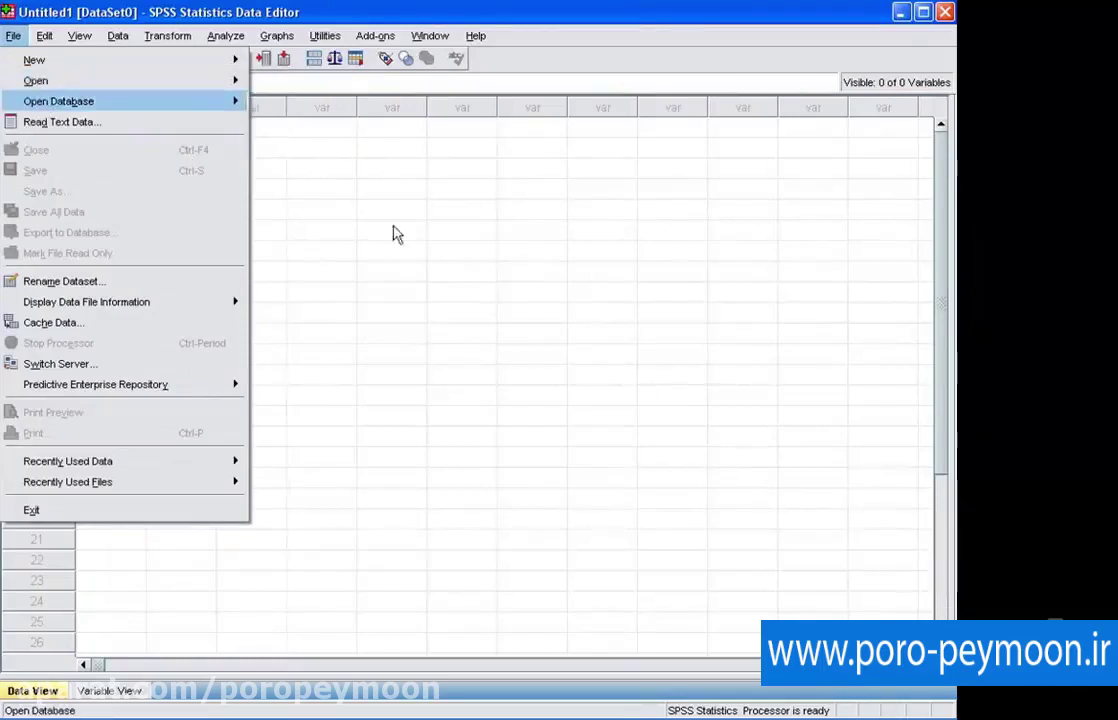
click(420, 249)
click(155, 125)
click(102, 130)
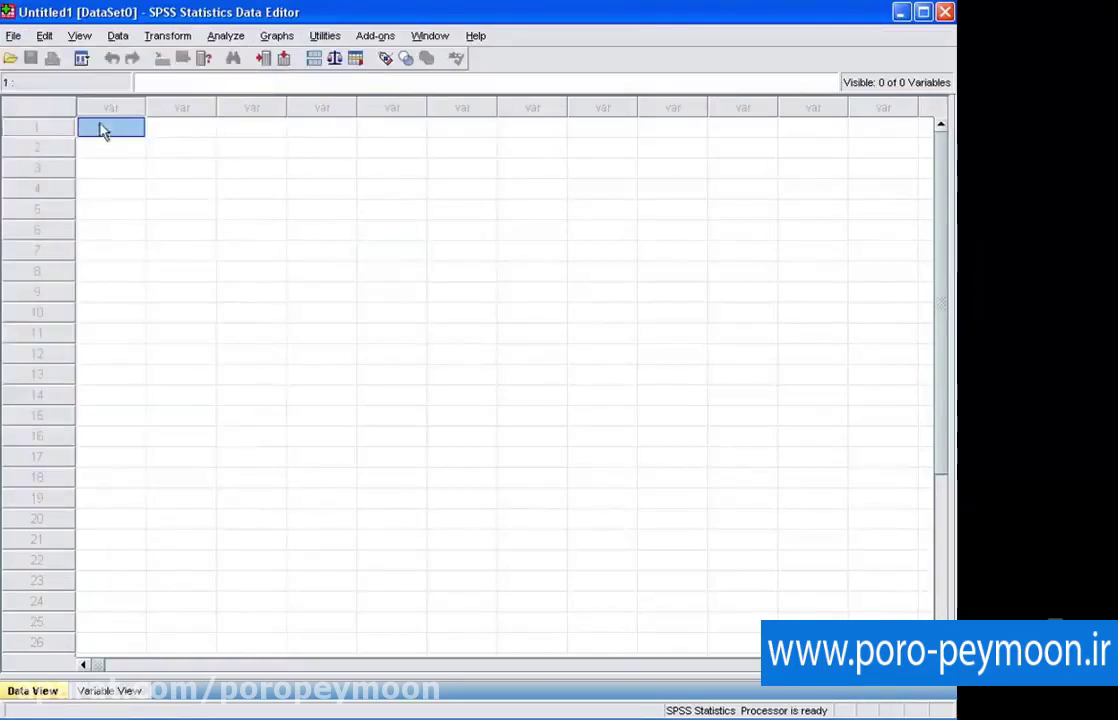
click(13, 36)
mouse_move(25, 84)
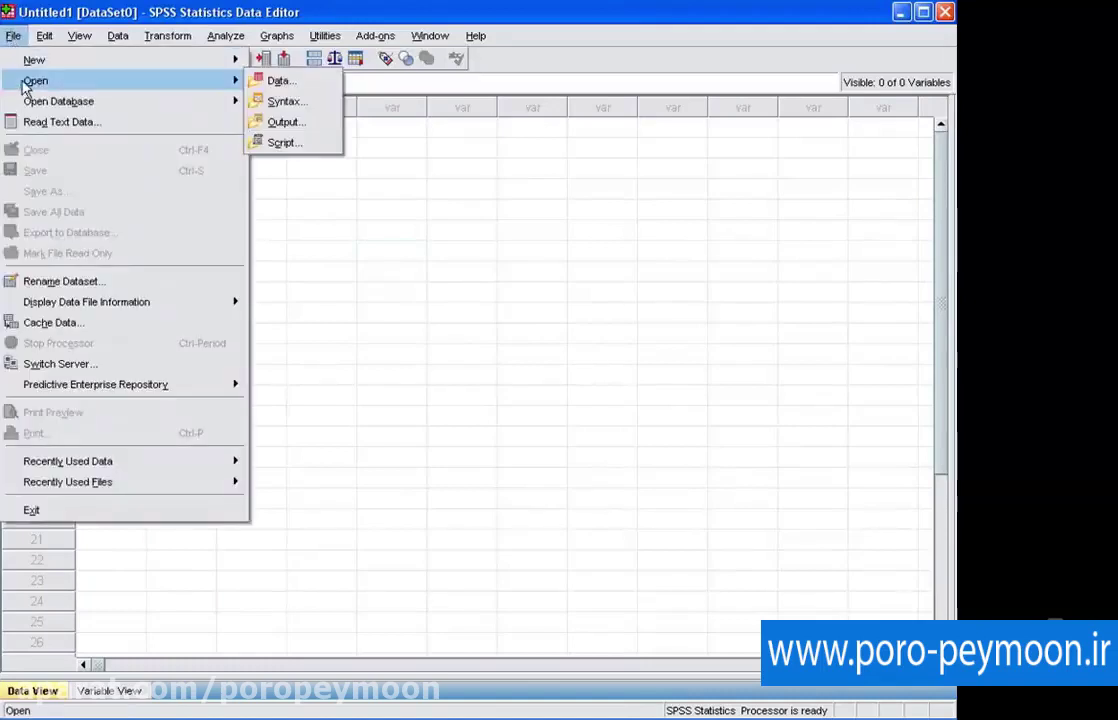
click(323, 197)
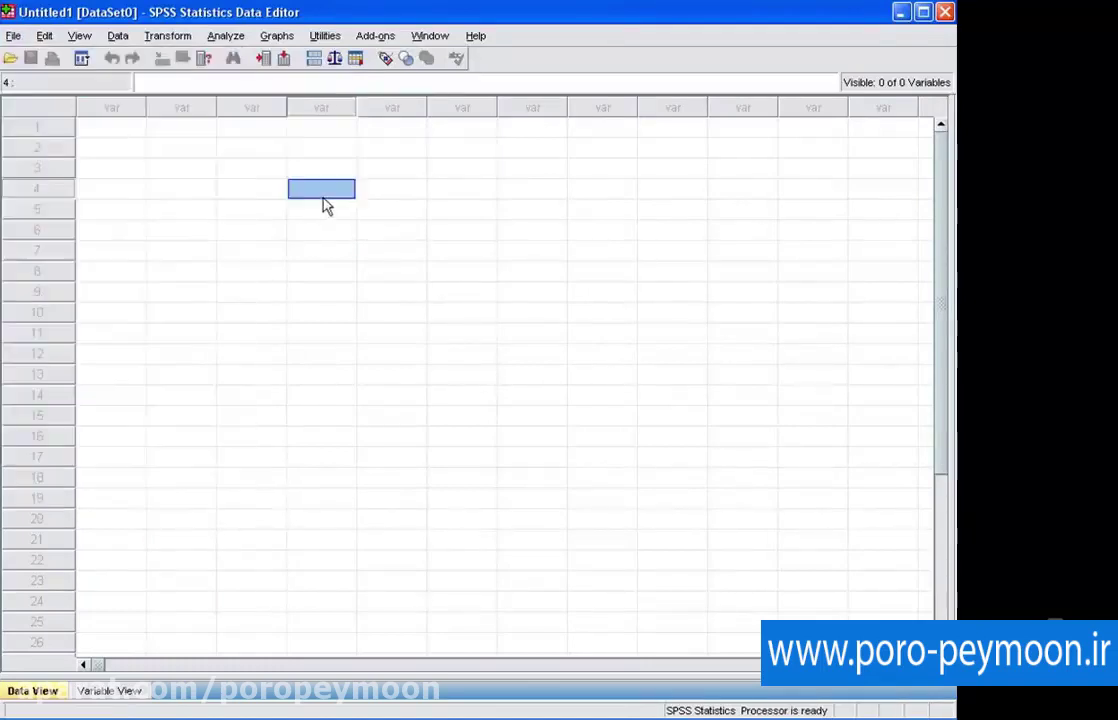
Select cells across row 1 (columns 1–5), cancel the Open Data dialog, and show the File menu.
click(117, 132)
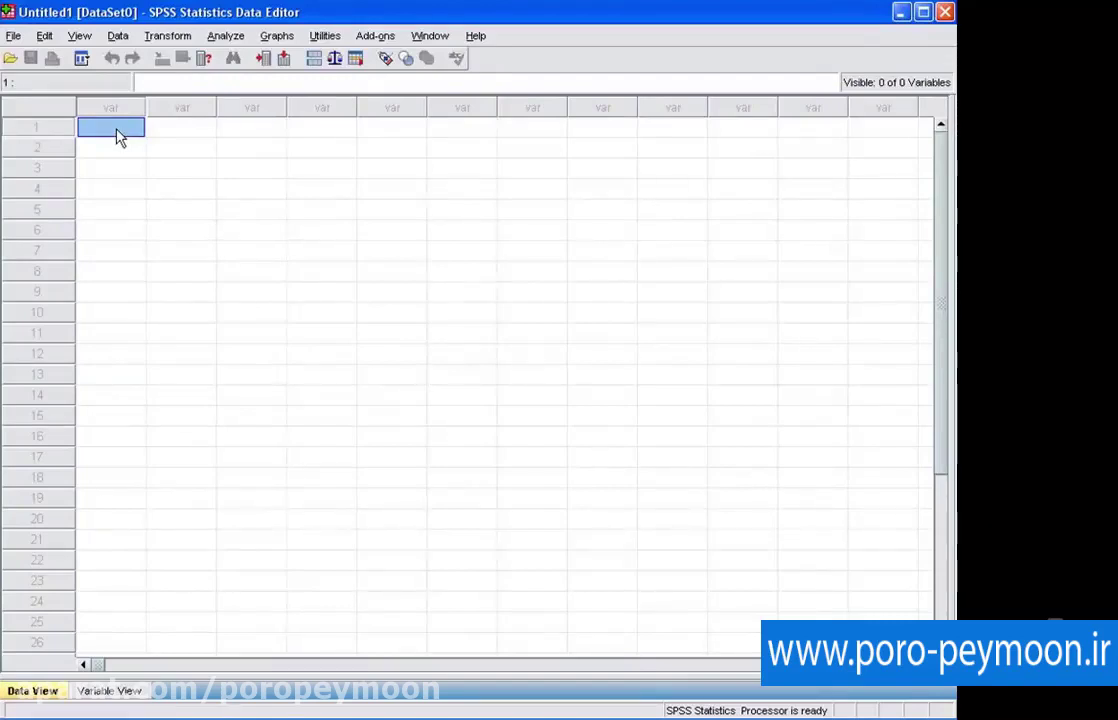
click(210, 132)
click(251, 133)
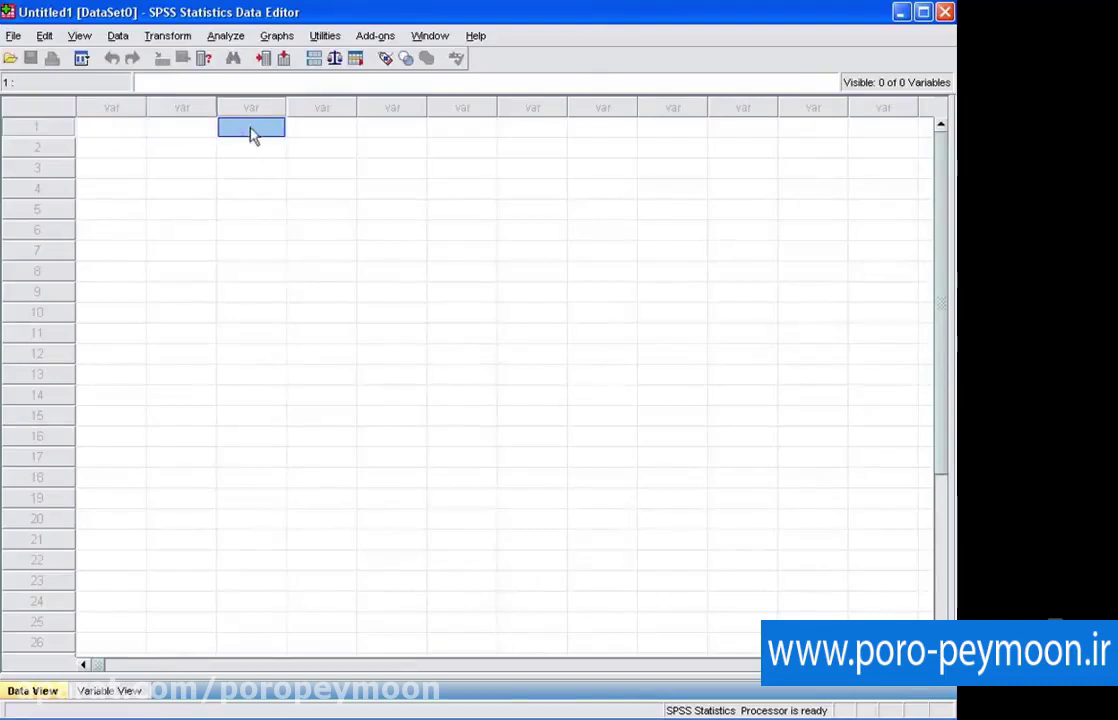
click(318, 134)
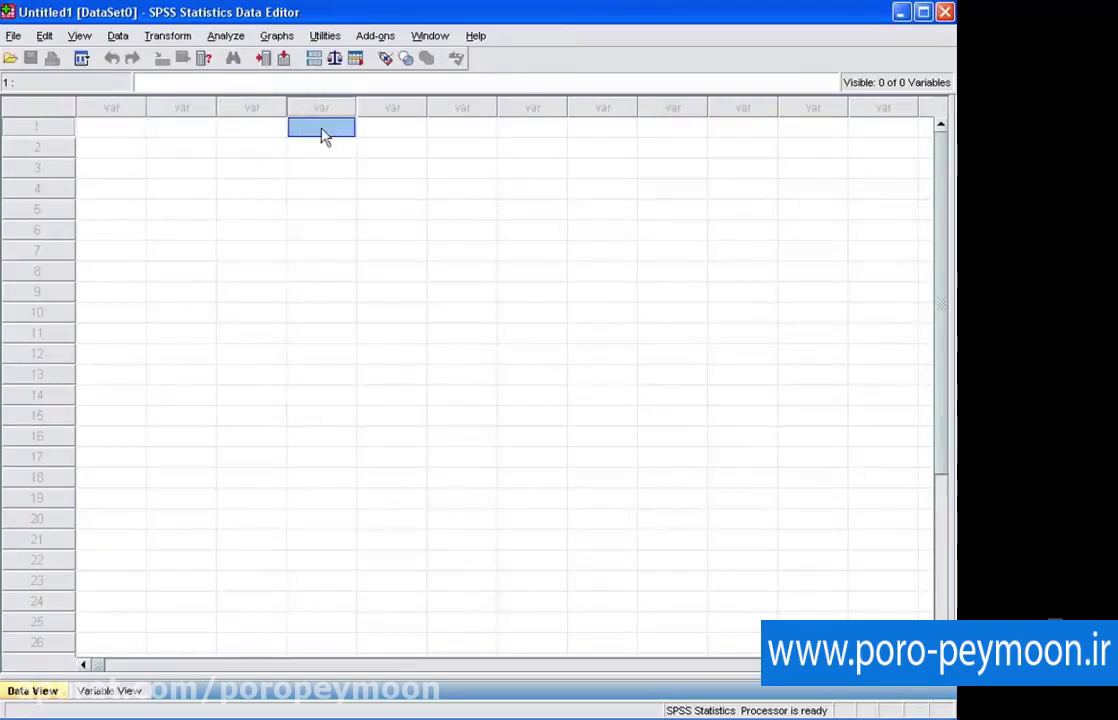
click(386, 131)
click(273, 134)
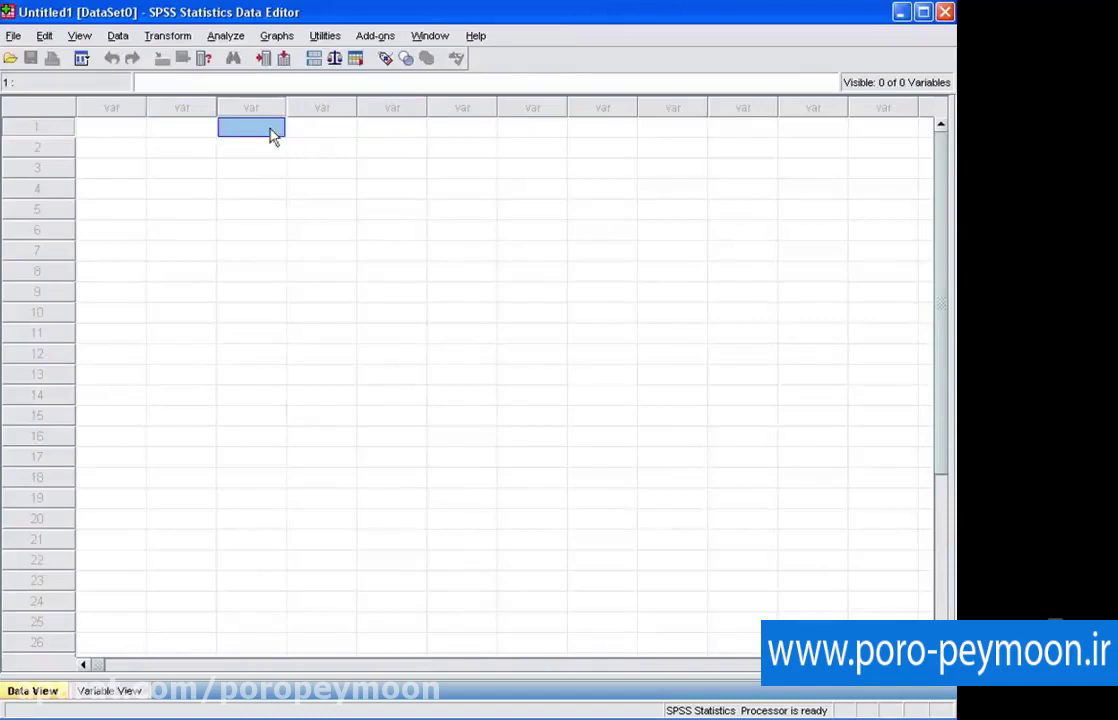
click(142, 128)
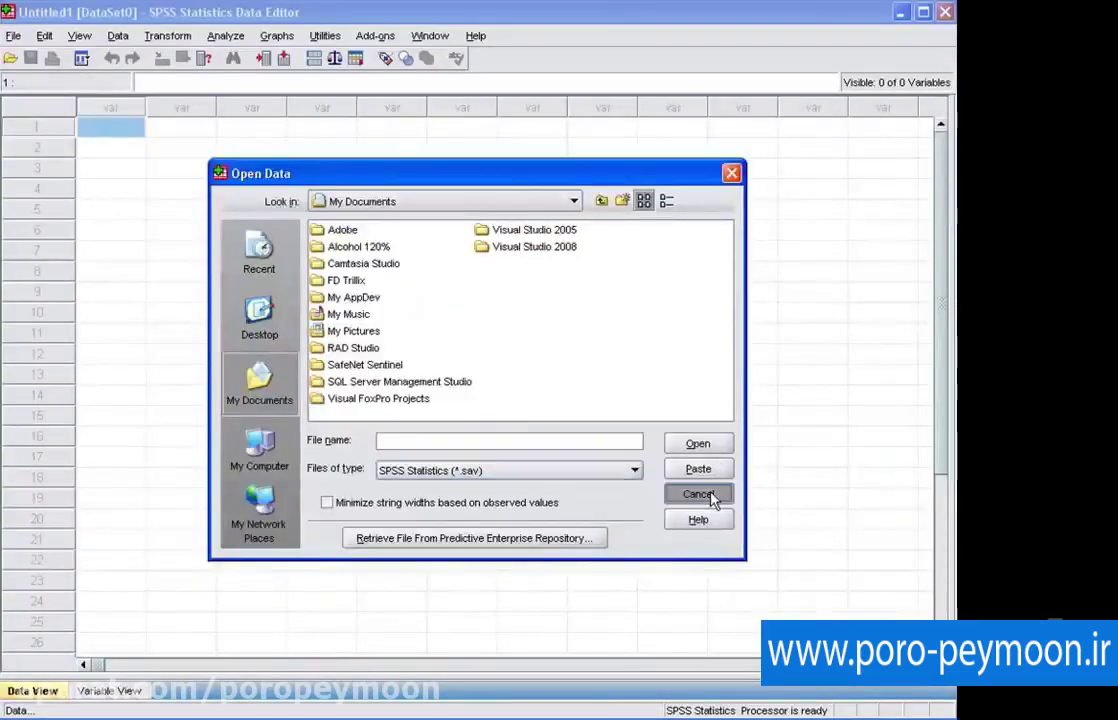
click(697, 494)
click(14, 36)
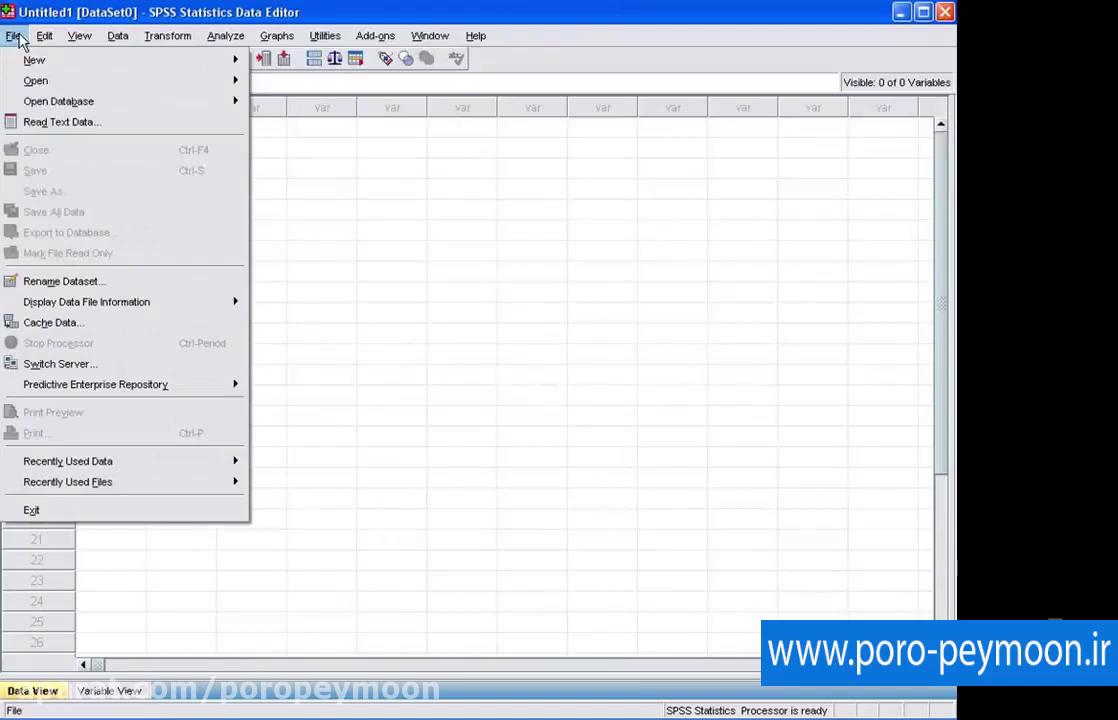
Choose File > Open > Data, scroll through the Files of type list, then cancel without opening anything.
mouse_move(31, 86)
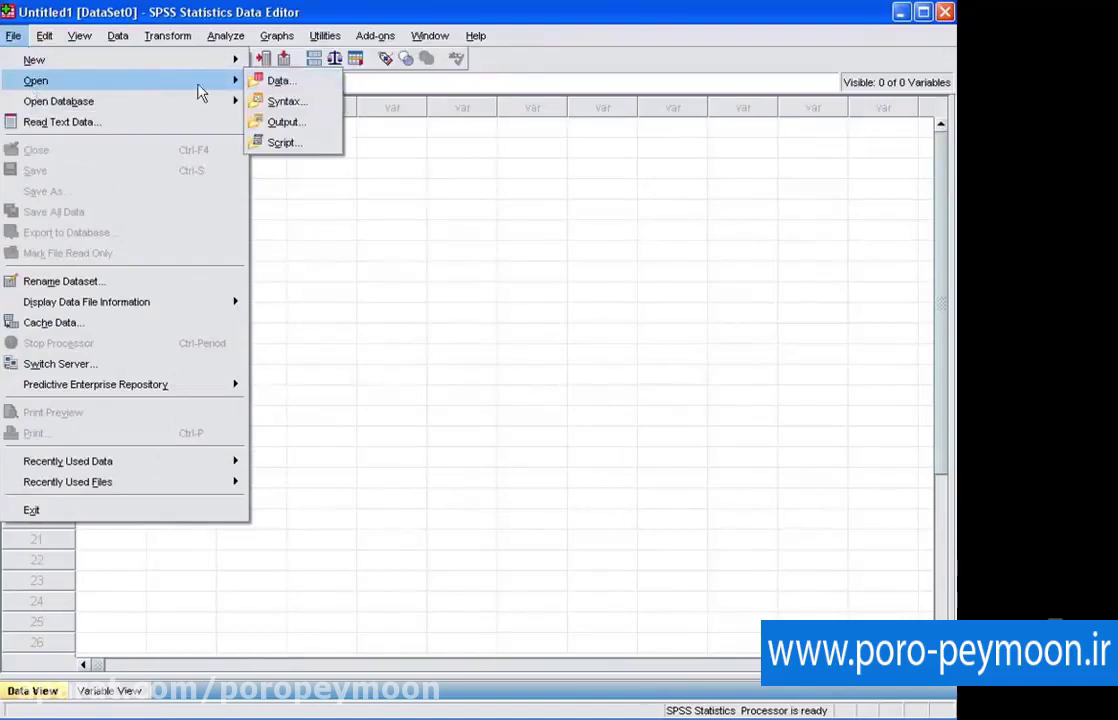
click(278, 82)
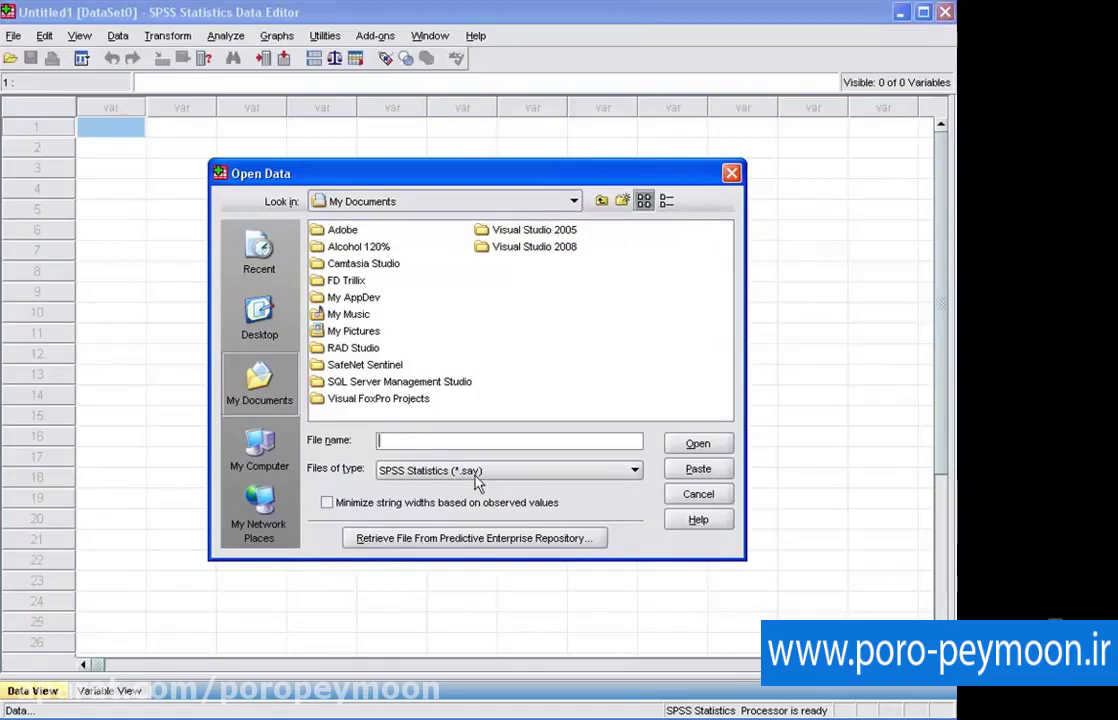
click(634, 471)
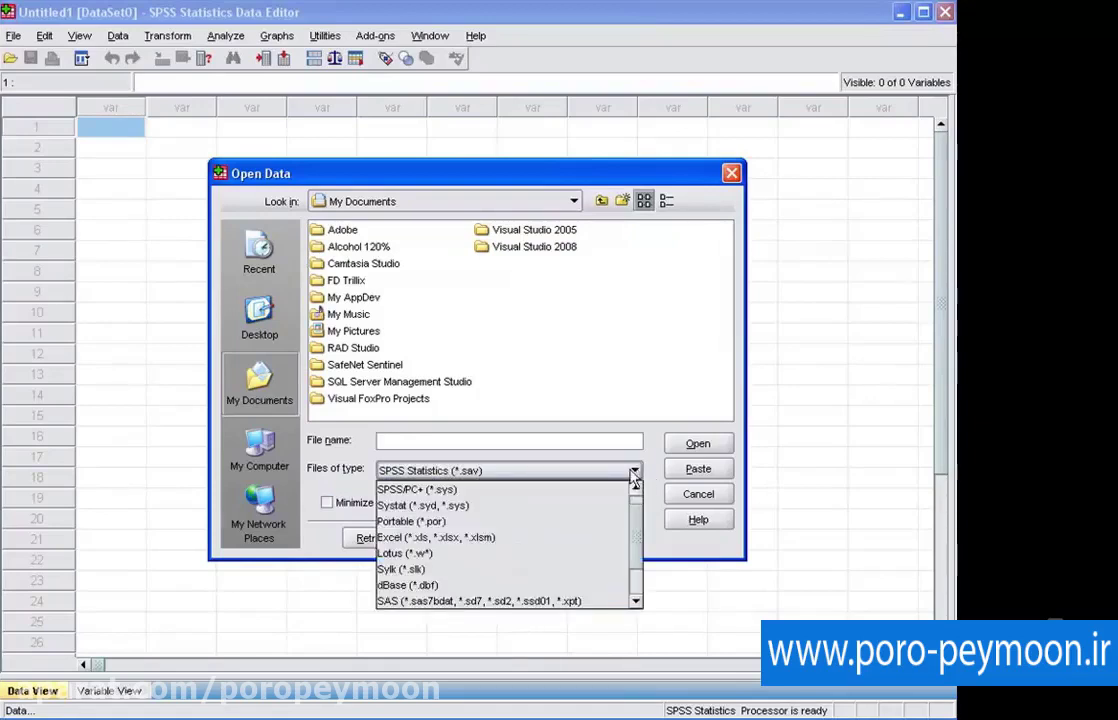
scroll(542, 507, up, 1)
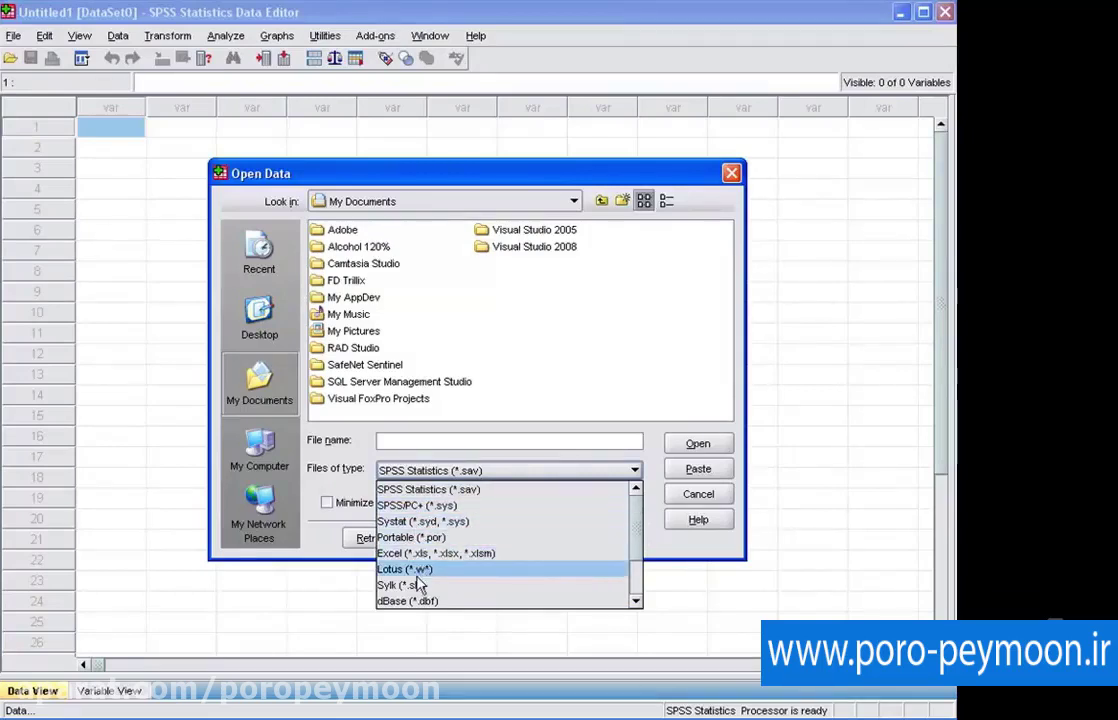
click(636, 601)
click(636, 601)
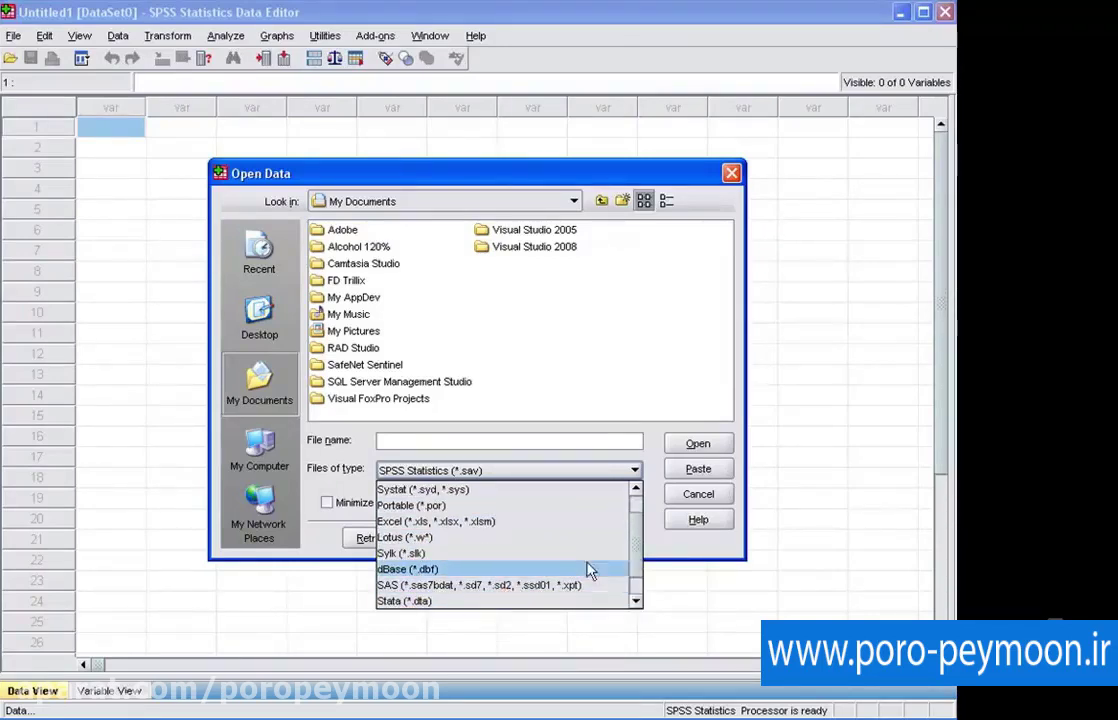
scroll(540, 535, down, 1)
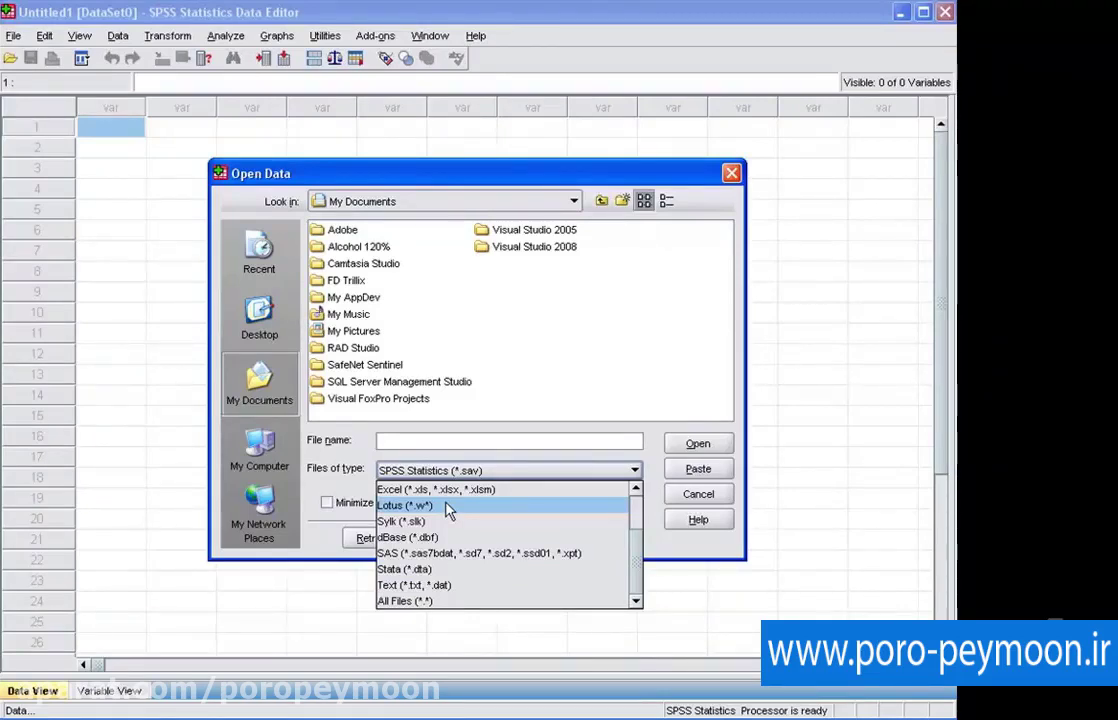
scroll(640, 583, up, 2)
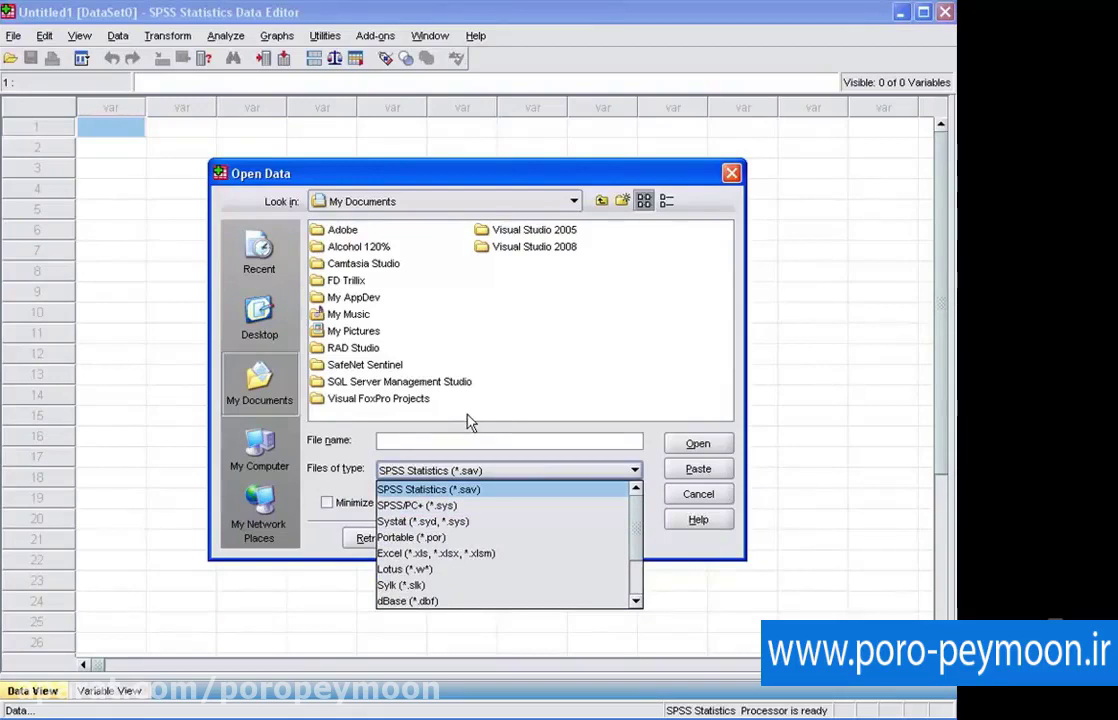
click(708, 496)
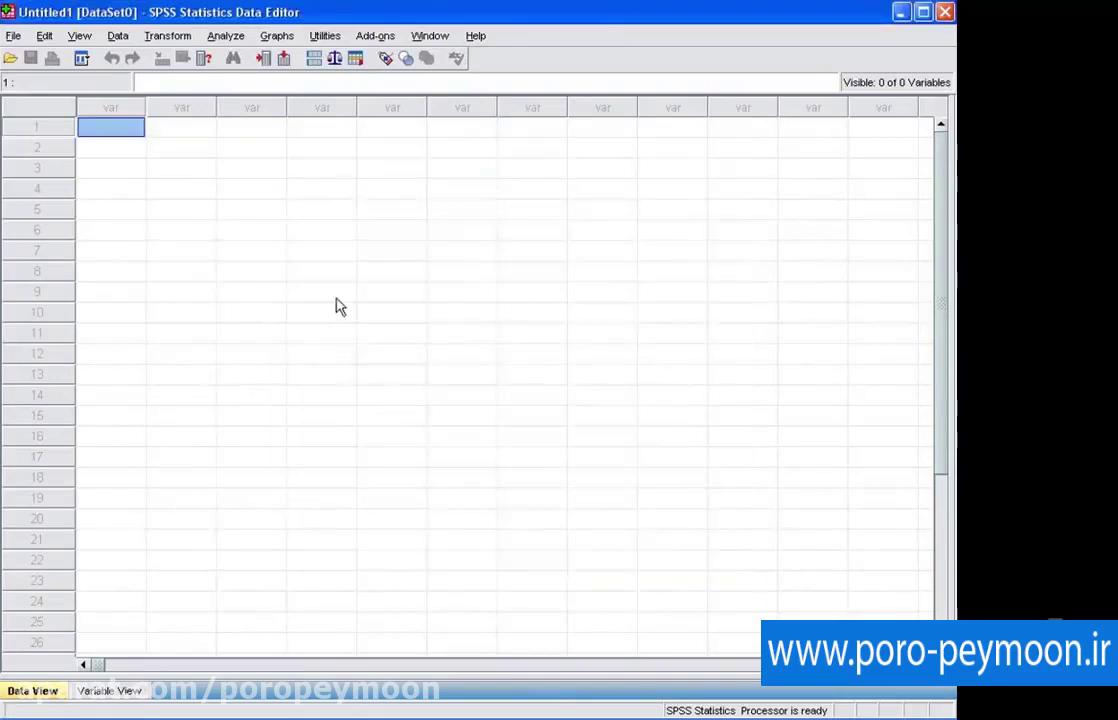
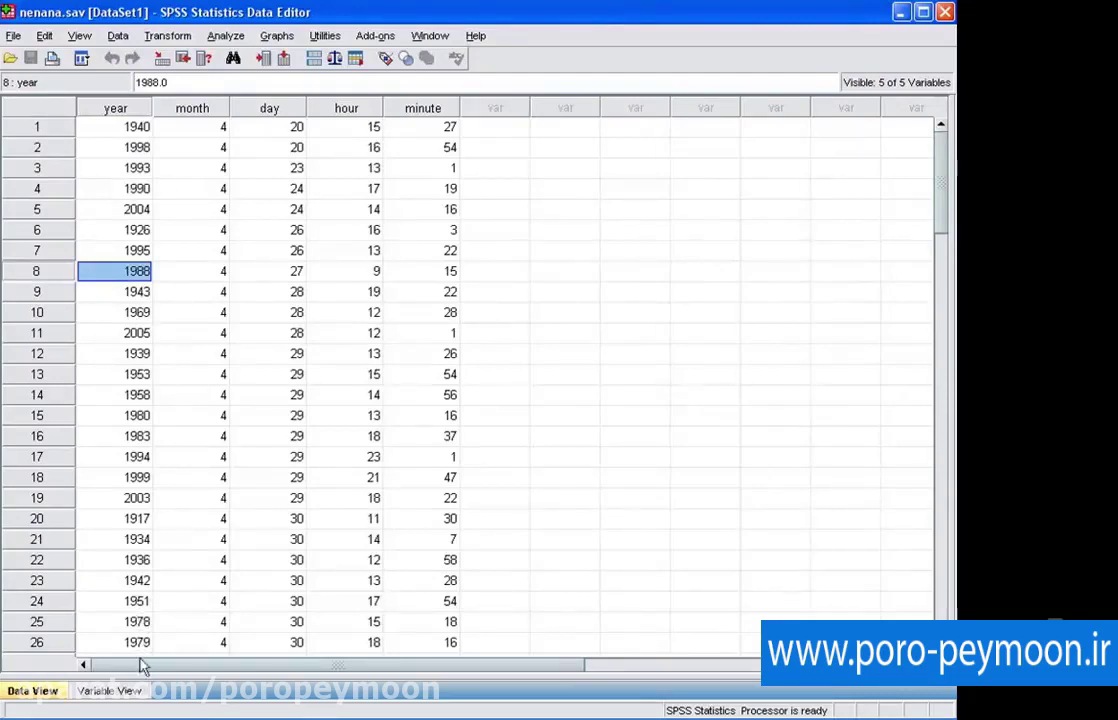
Switch to Variable View and browse the year, month and day variable names.
click(112, 690)
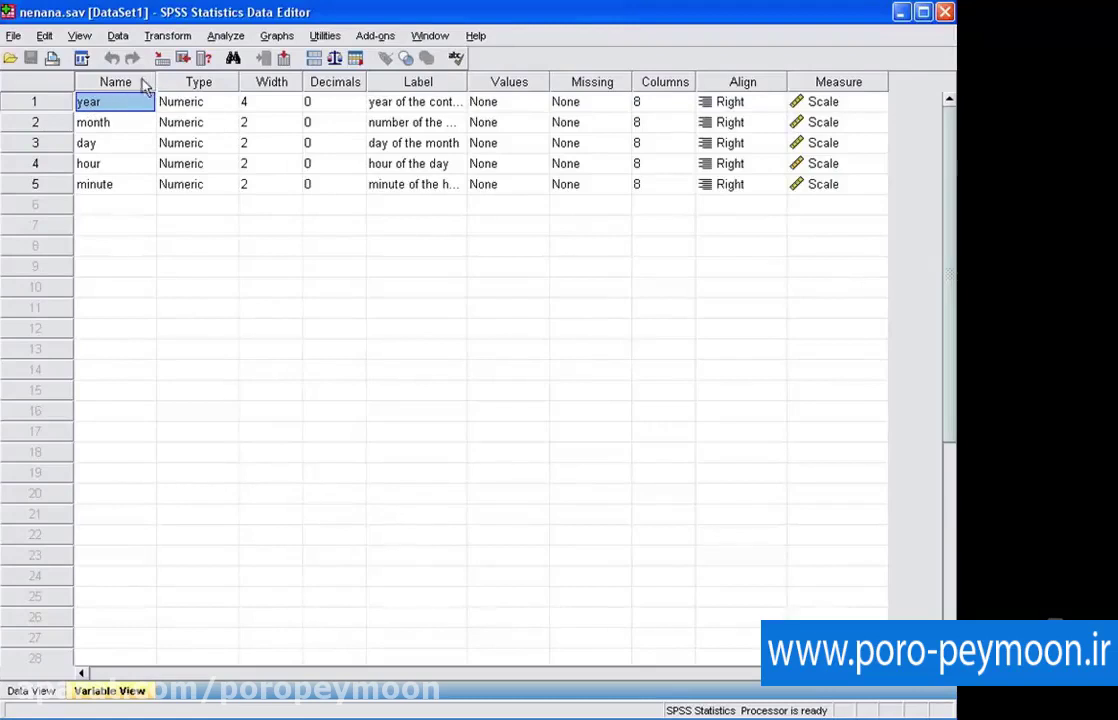
click(110, 123)
click(110, 146)
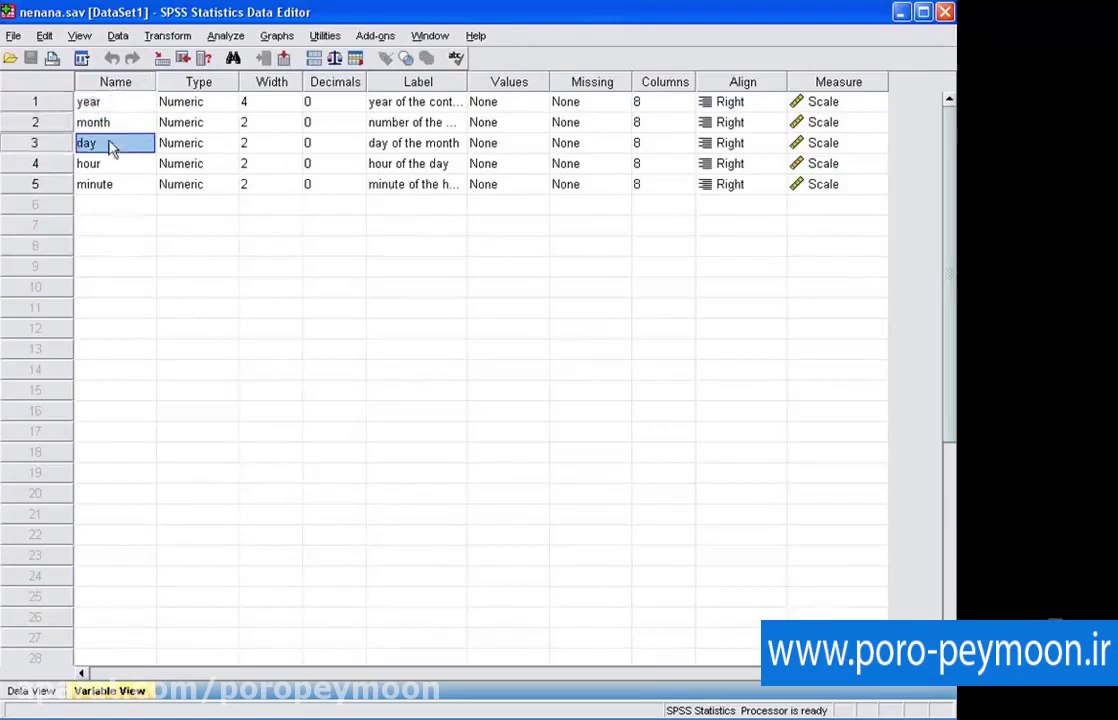
click(139, 101)
click(112, 122)
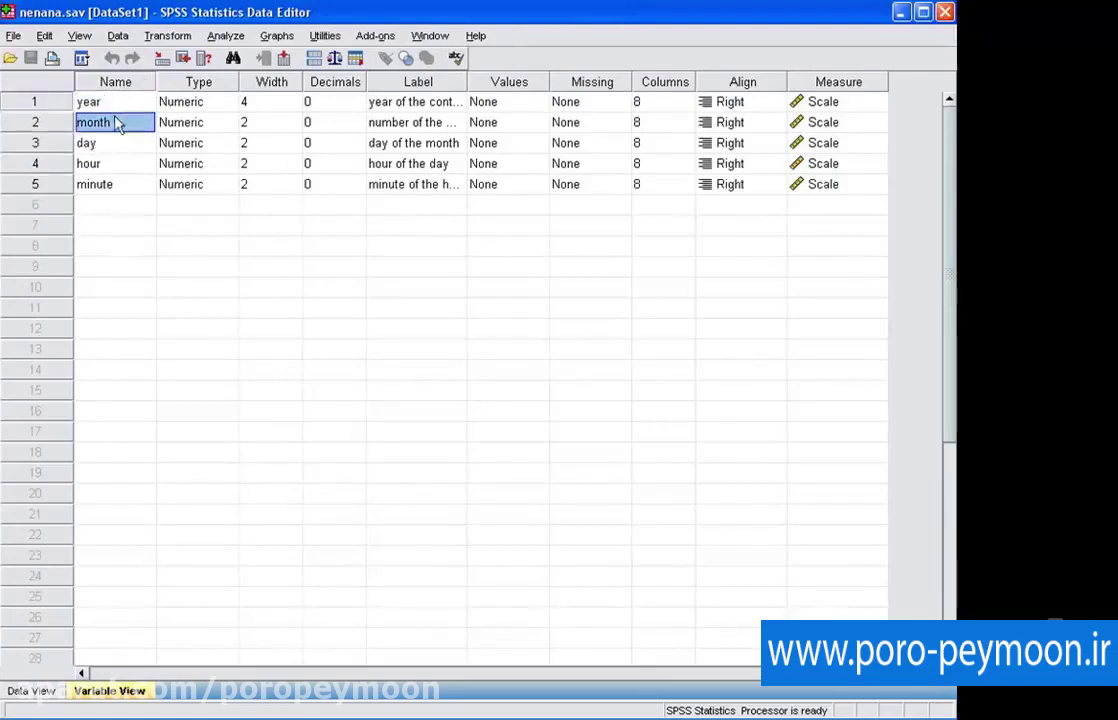
key(Down)
key(Down)
key(Down)
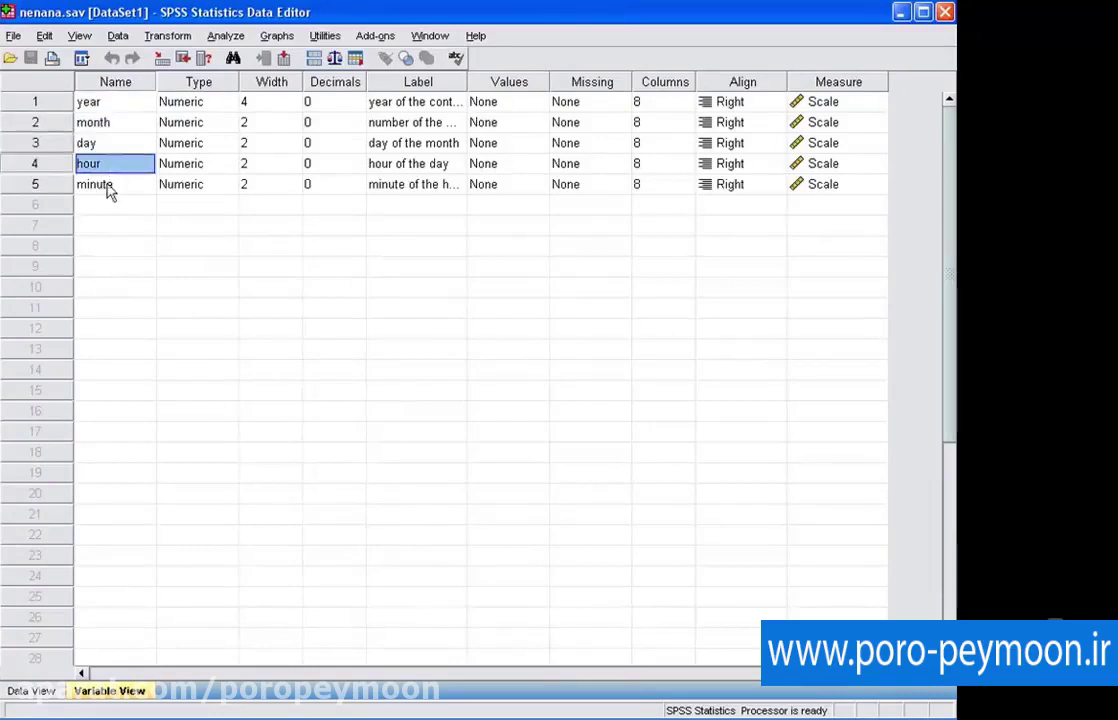
click(127, 106)
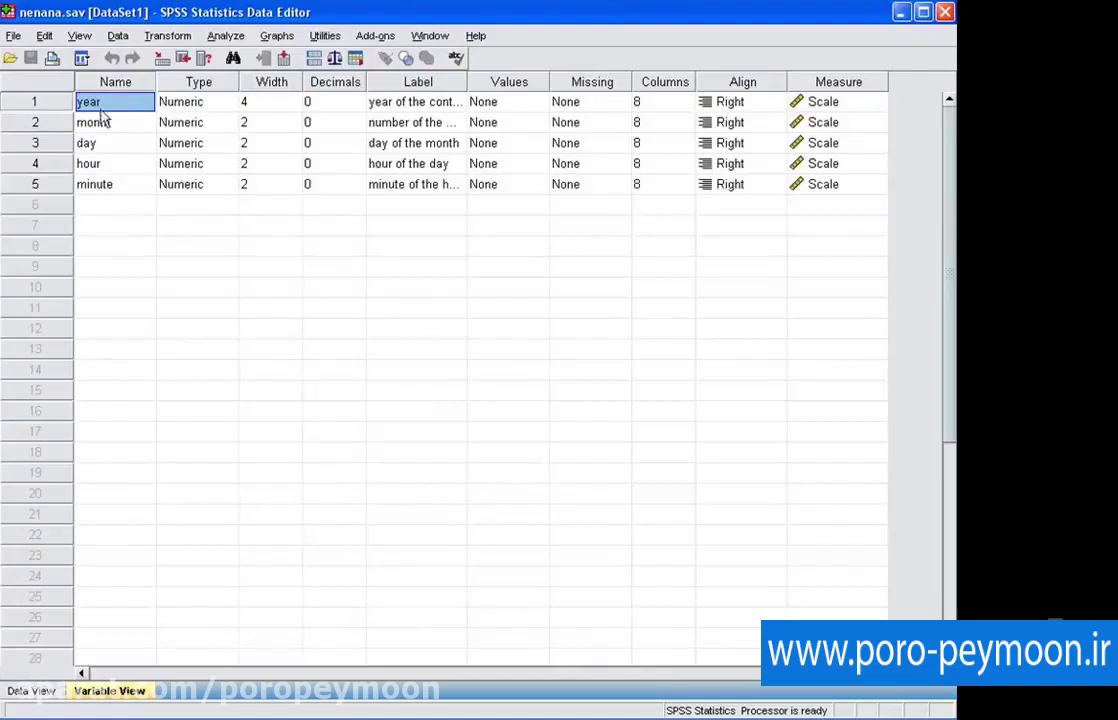
Check the year value 1940 in Data View, then select Variable View's empty row 6 Name cell.
click(32, 691)
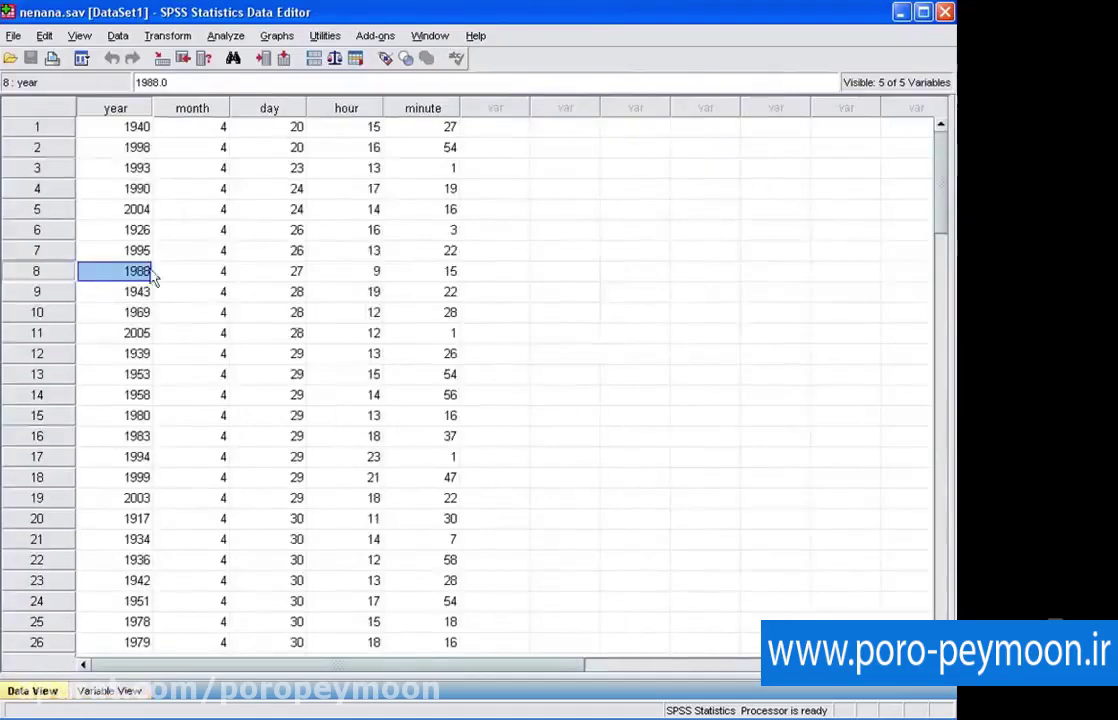
click(137, 124)
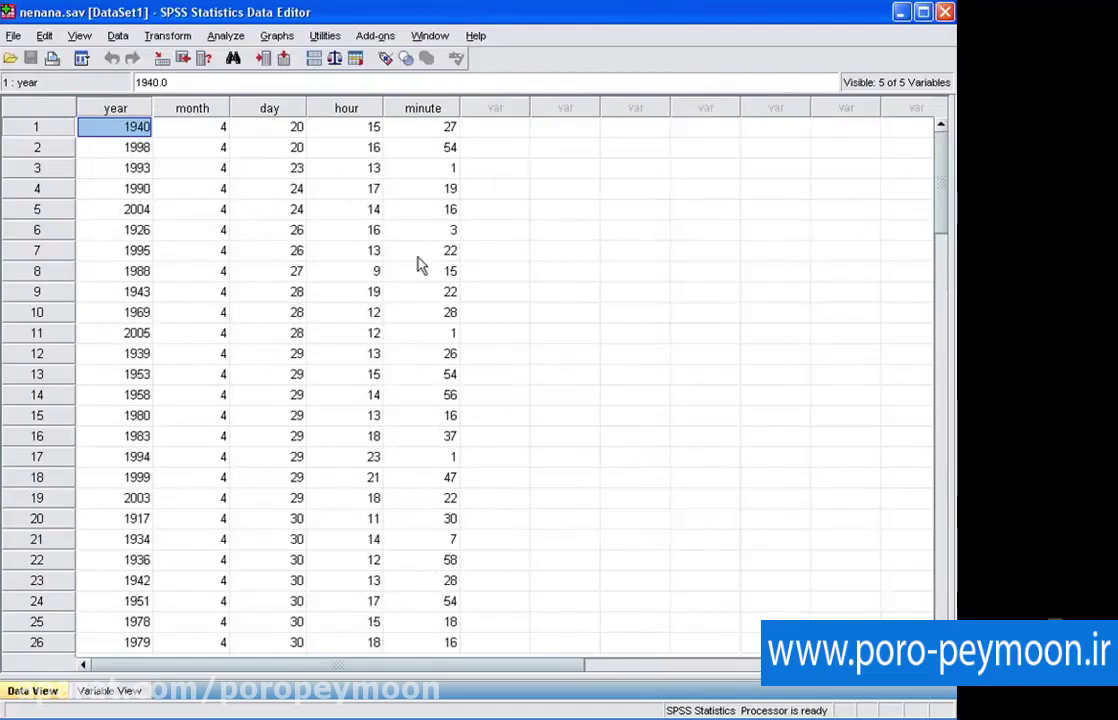
click(112, 690)
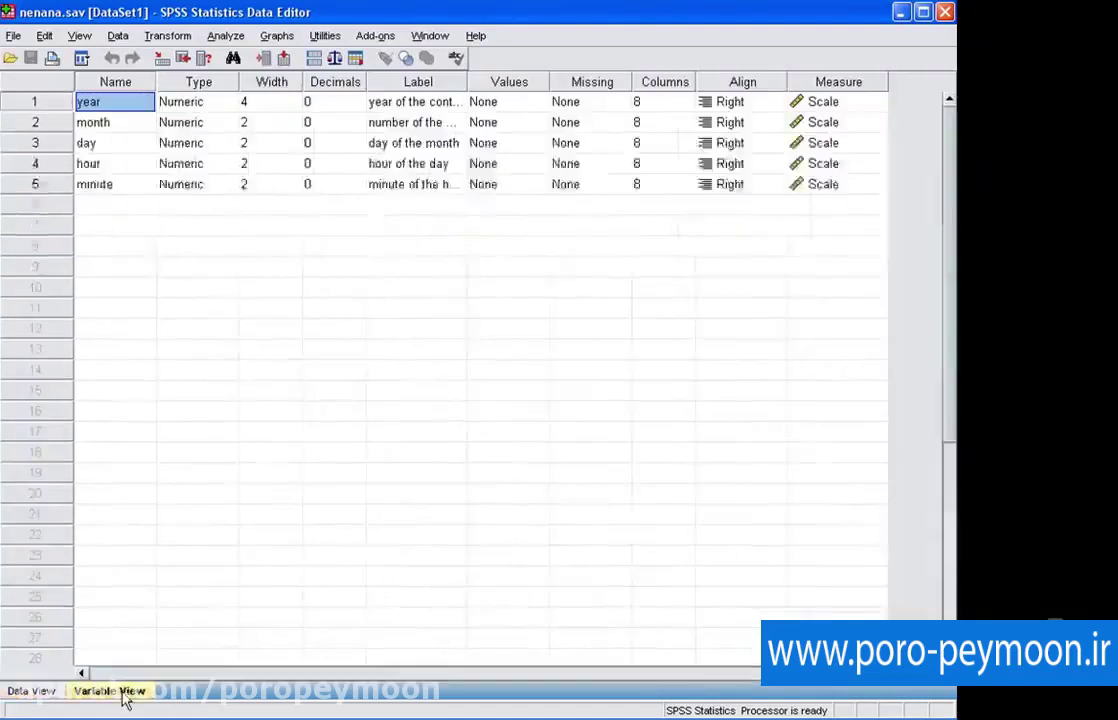
click(96, 121)
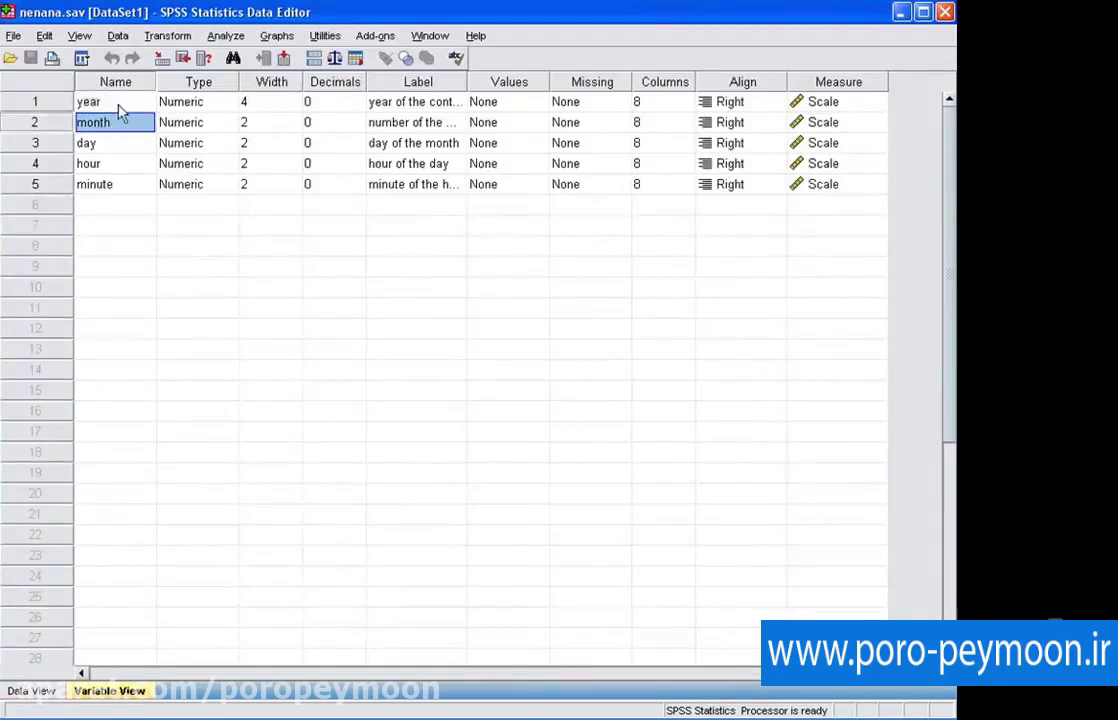
click(118, 108)
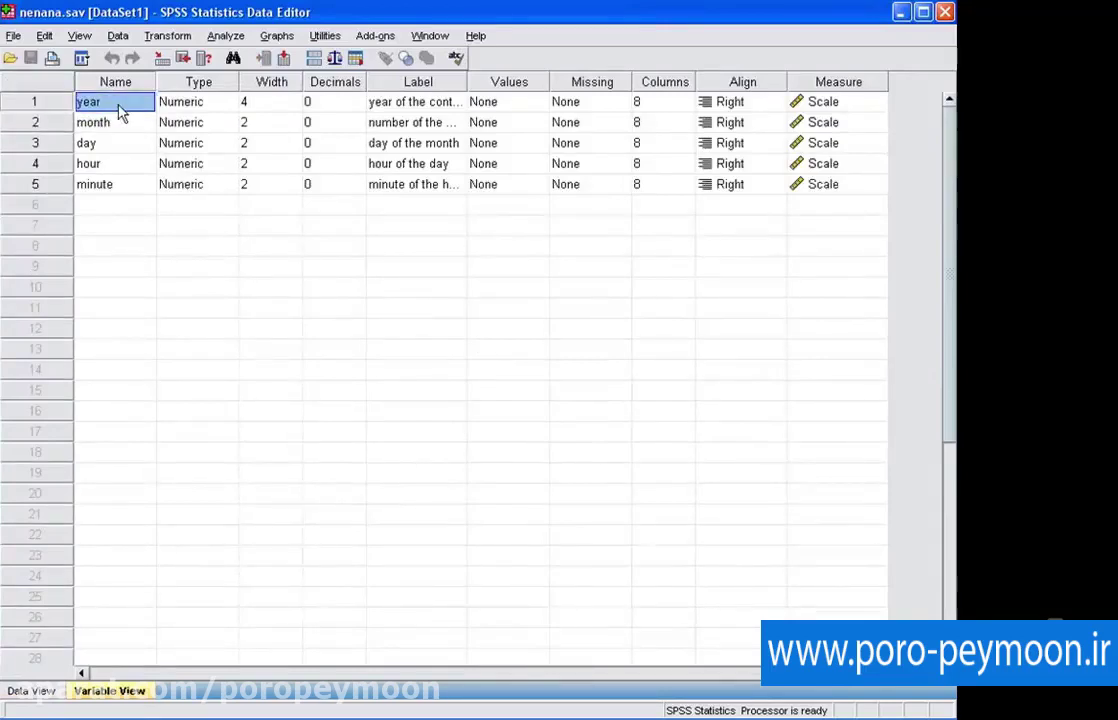
click(95, 210)
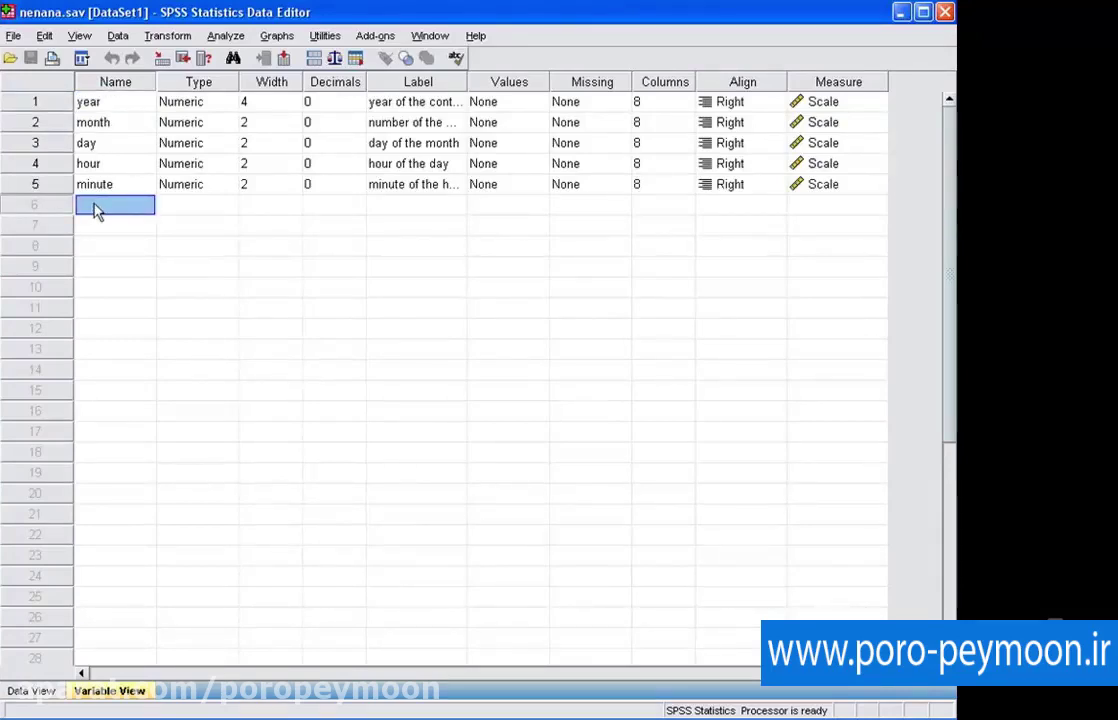
text(6a)
key(Return)
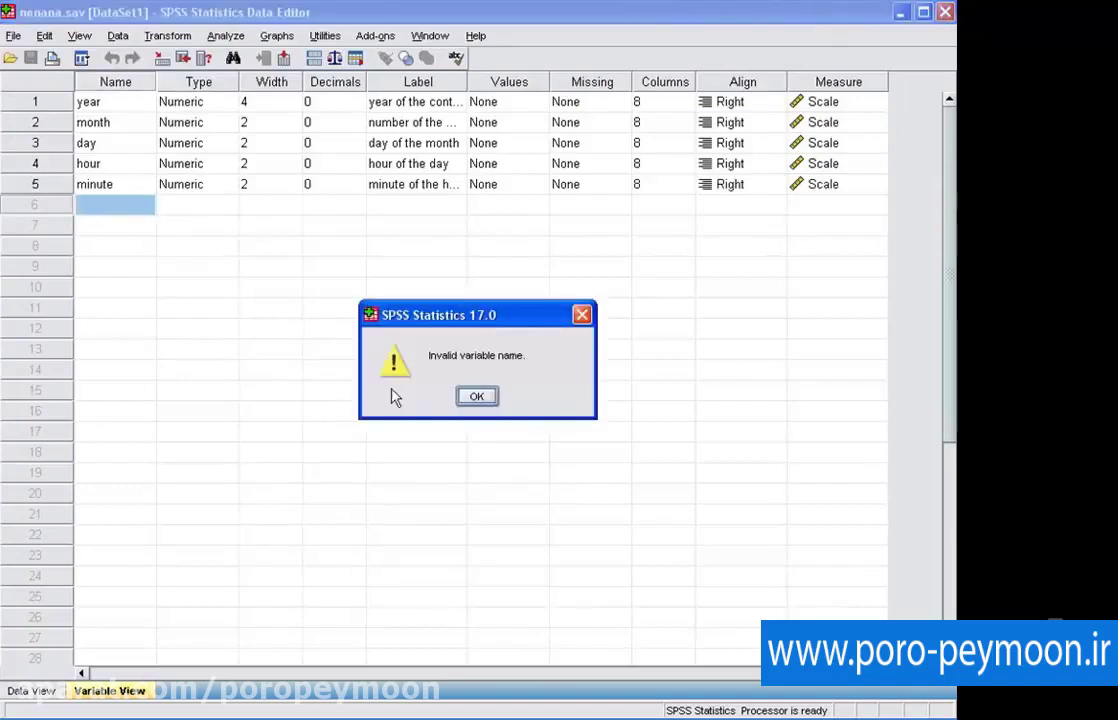
click(479, 399)
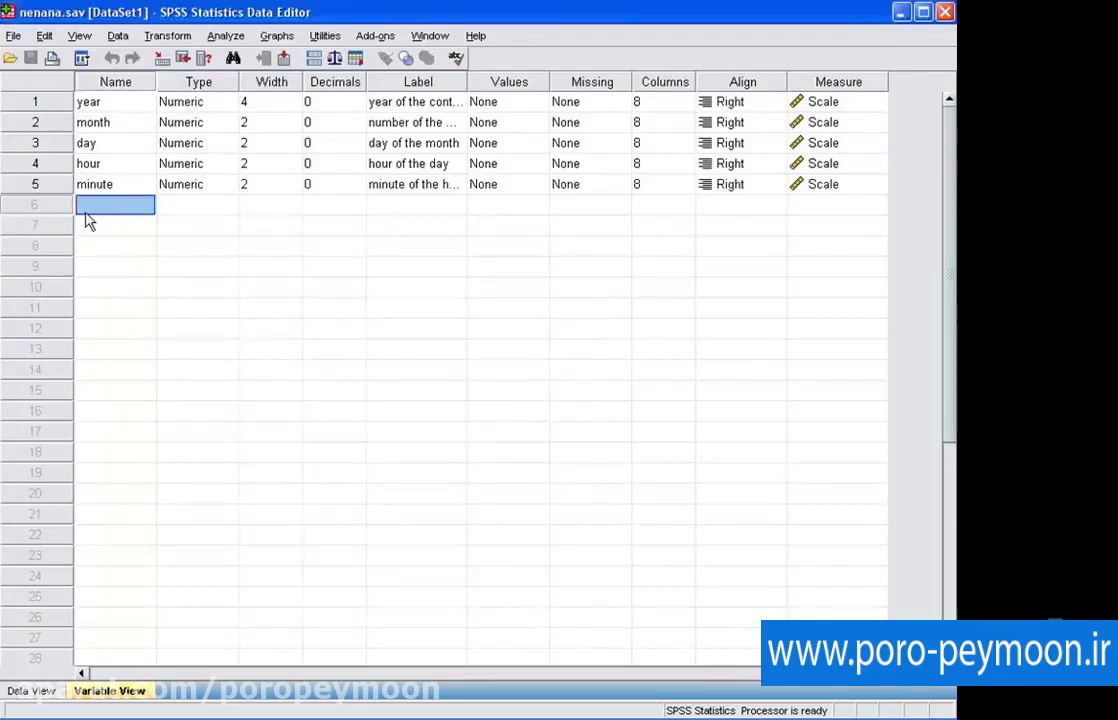
text($$)
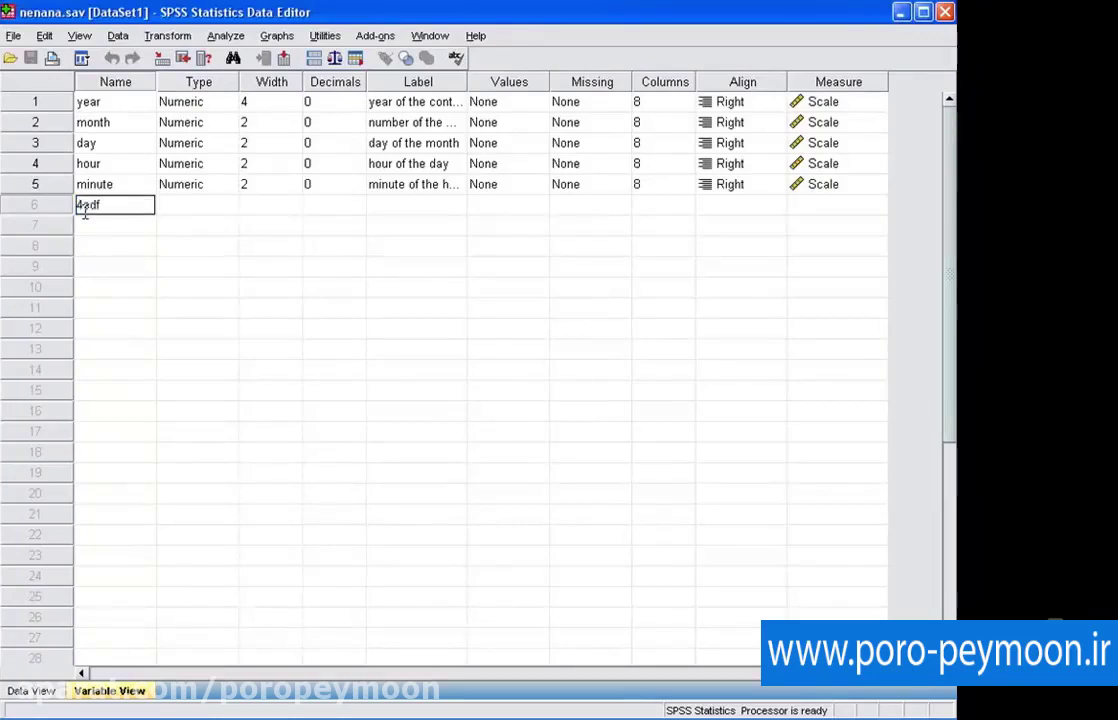
click(112, 186)
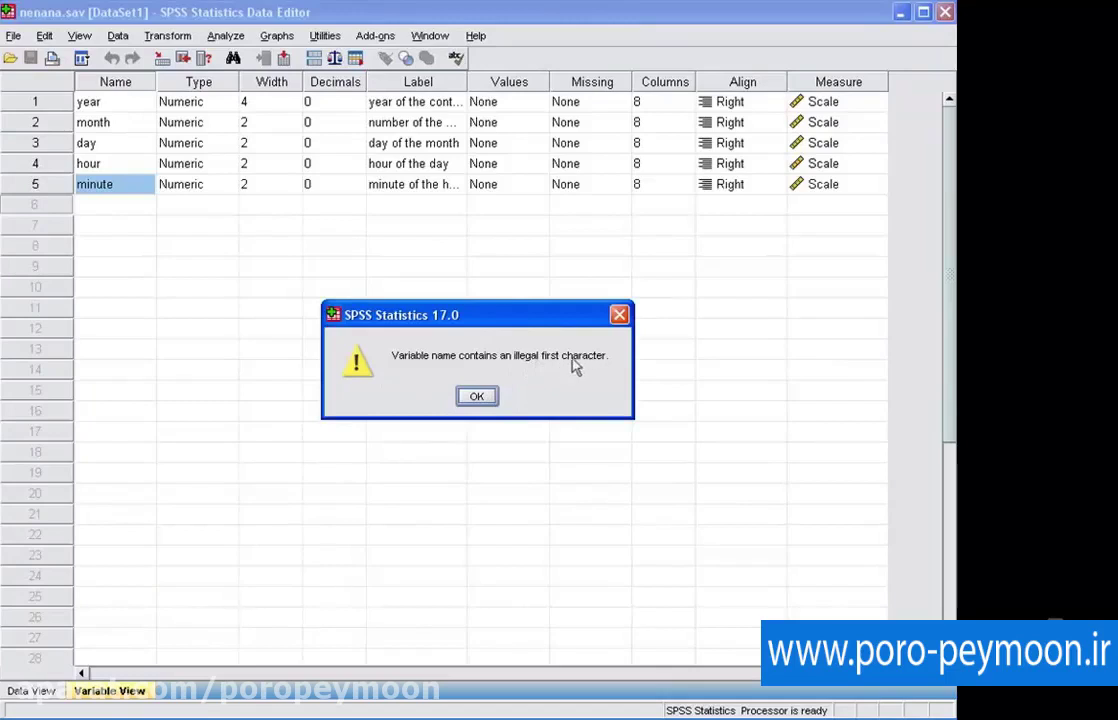
click(478, 396)
click(117, 208)
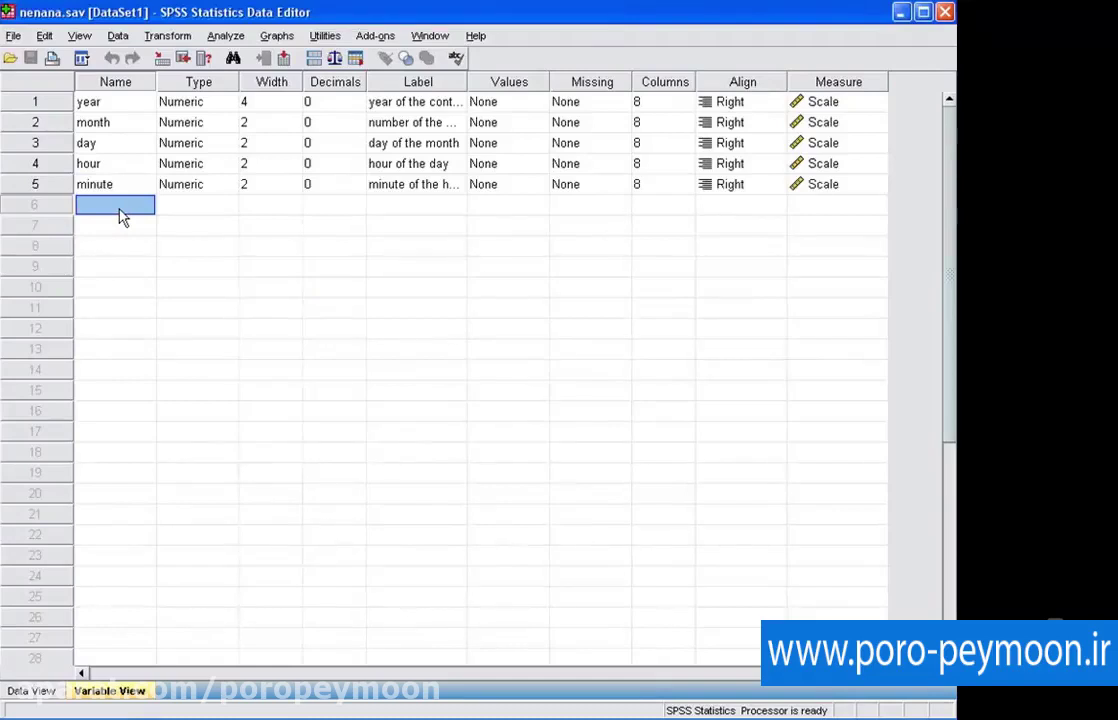
text(F)
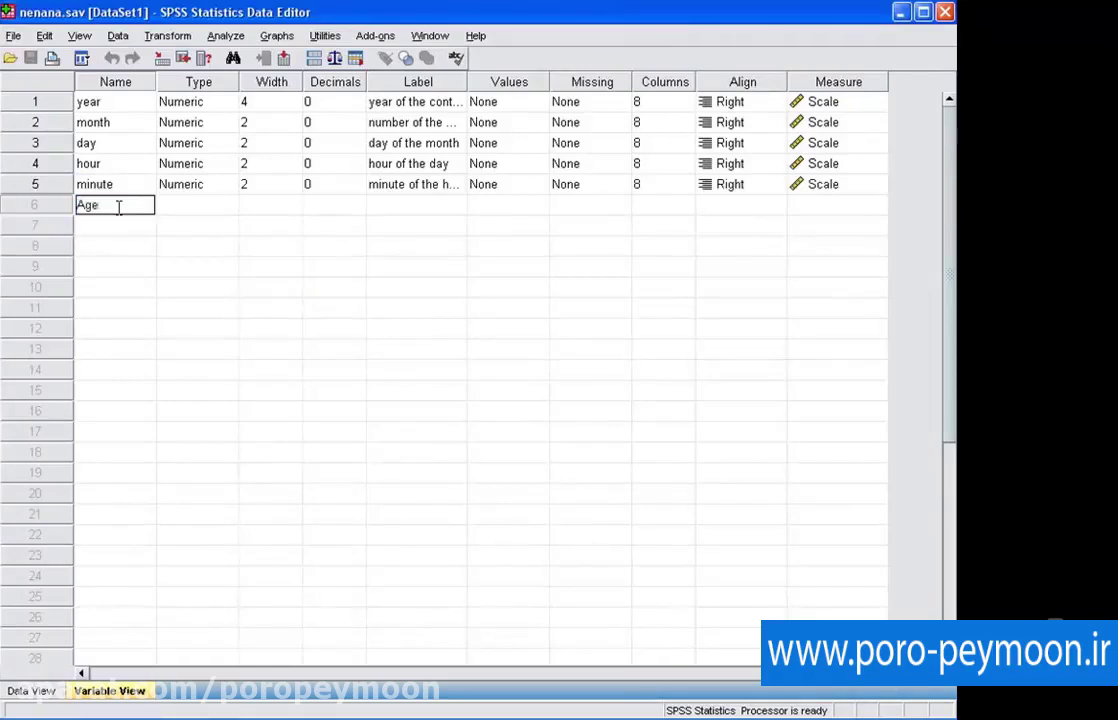
text(ge)
Commit Age as row 6's name and confirm its empty column in Data View.
key(Return)
click(97, 210)
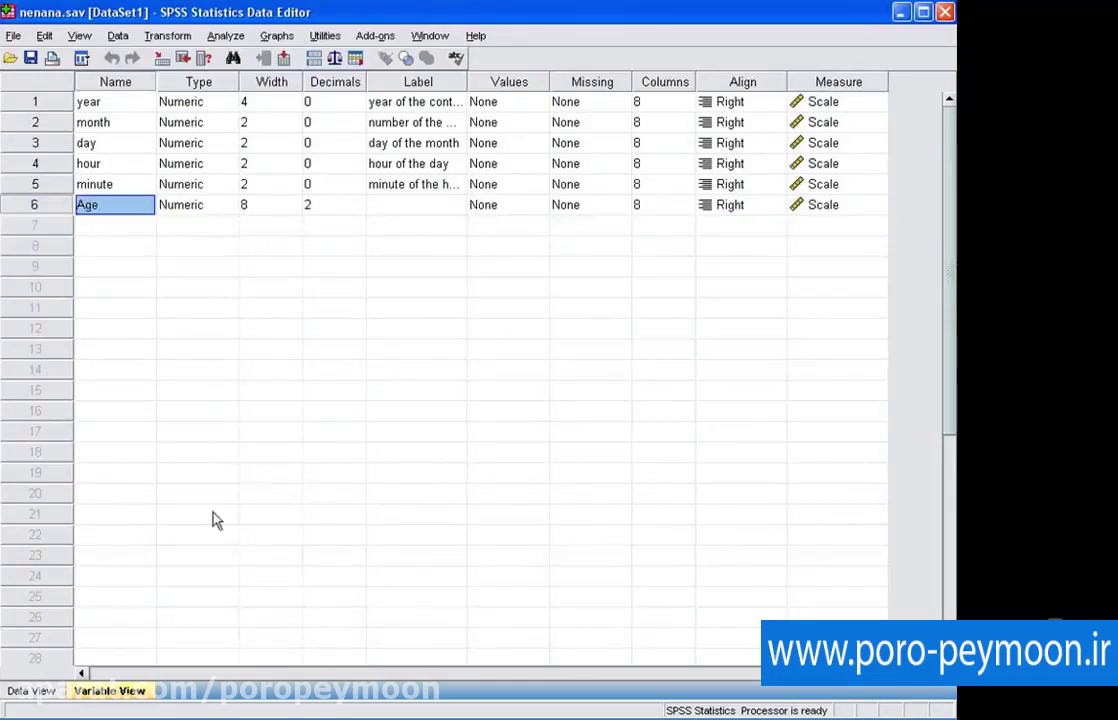
click(33, 690)
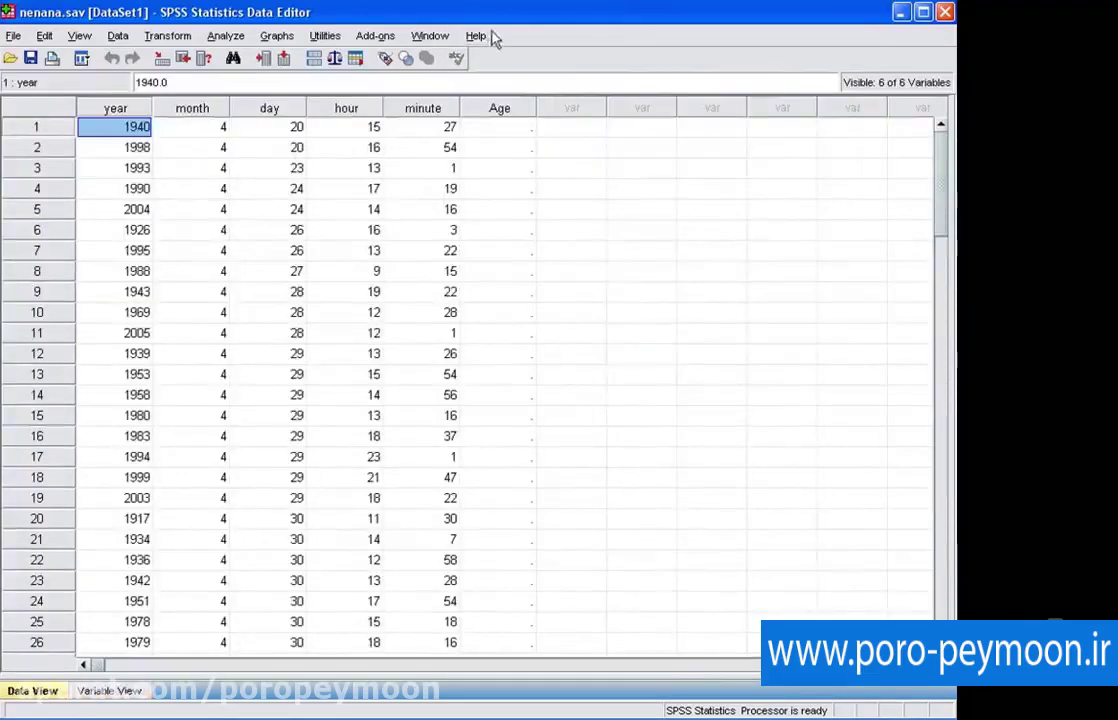
click(499, 134)
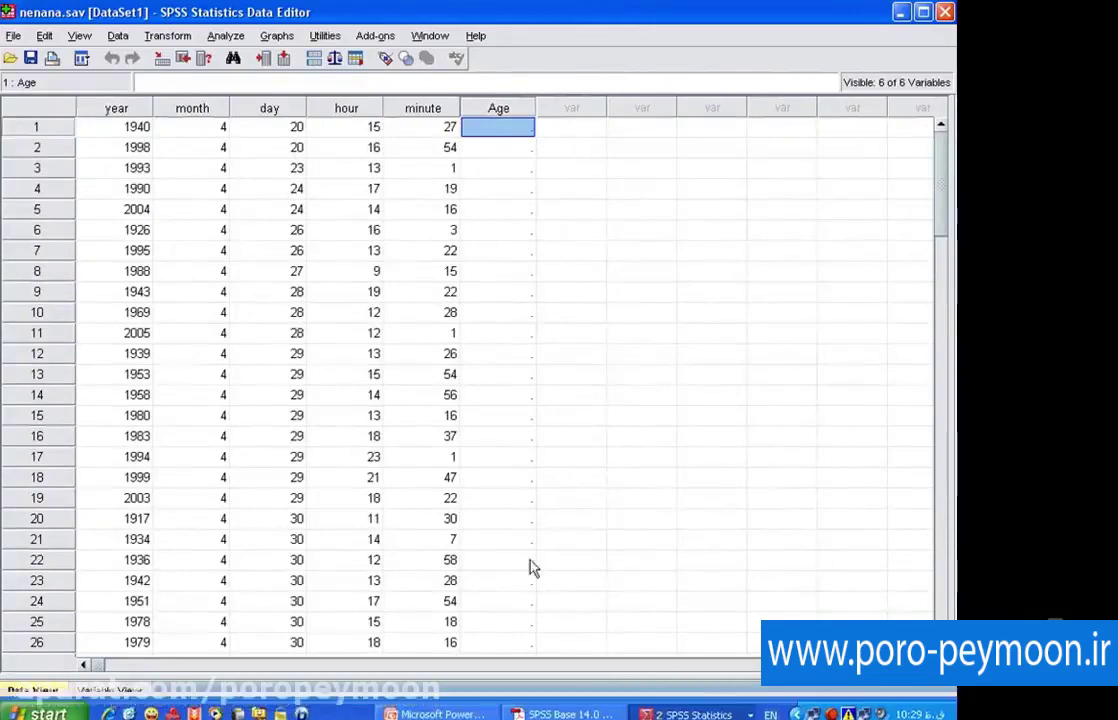
click(110, 690)
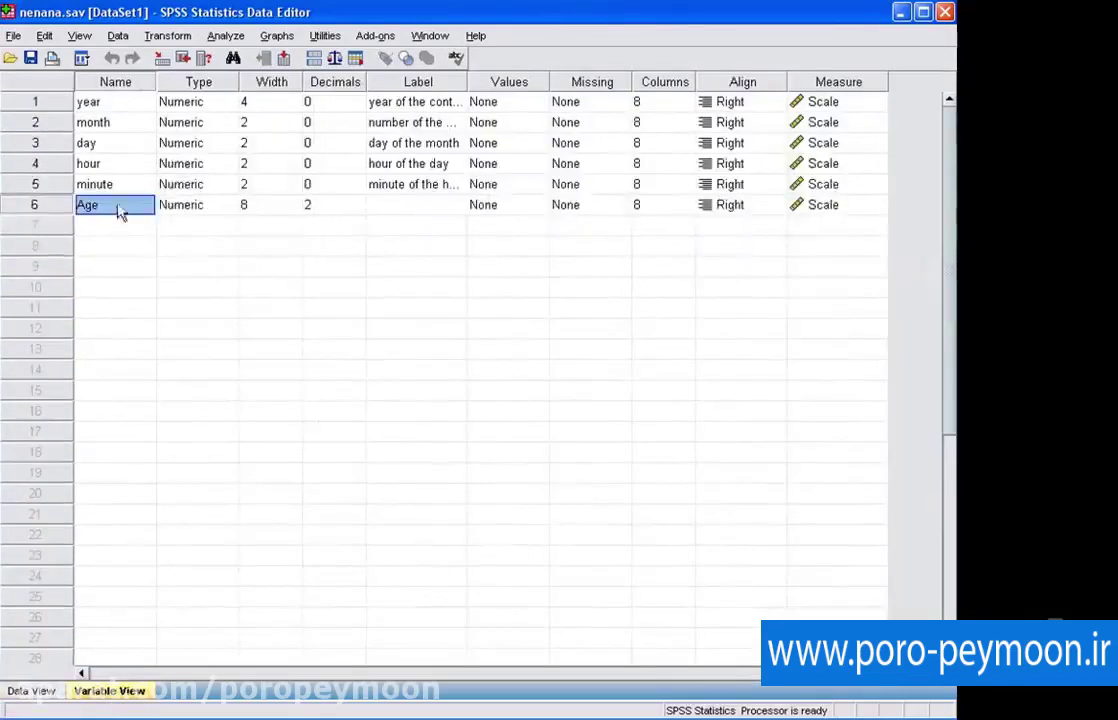
click(166, 205)
click(128, 210)
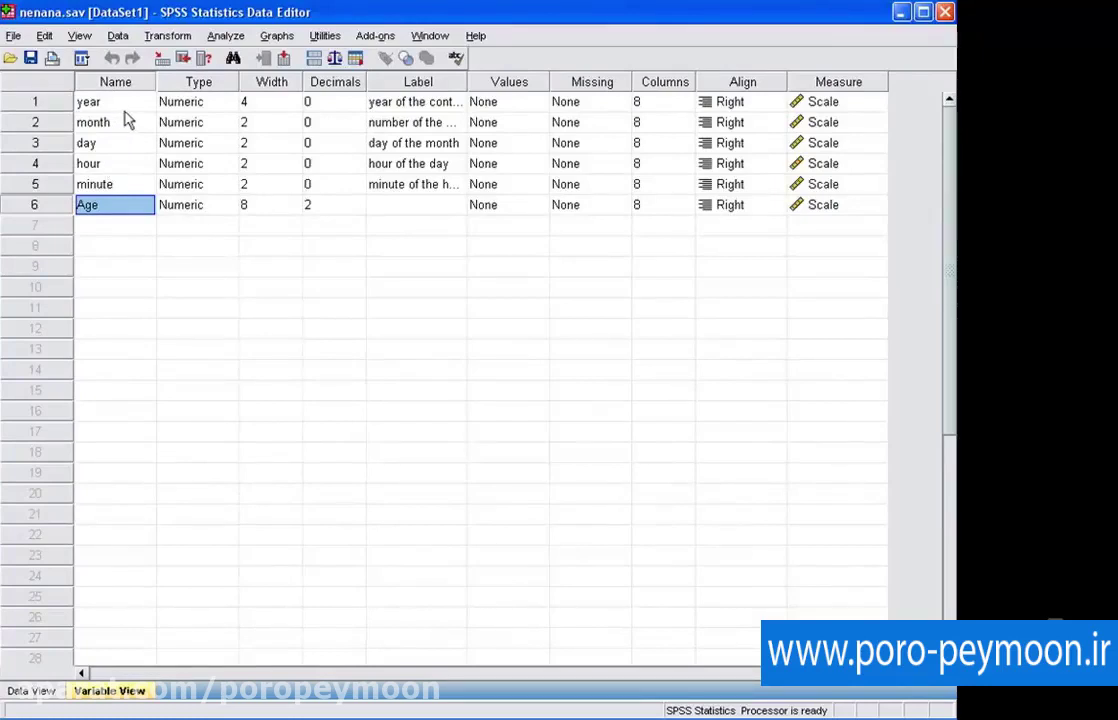
Open the Variable Type dialog for year from its Type cell.
click(192, 107)
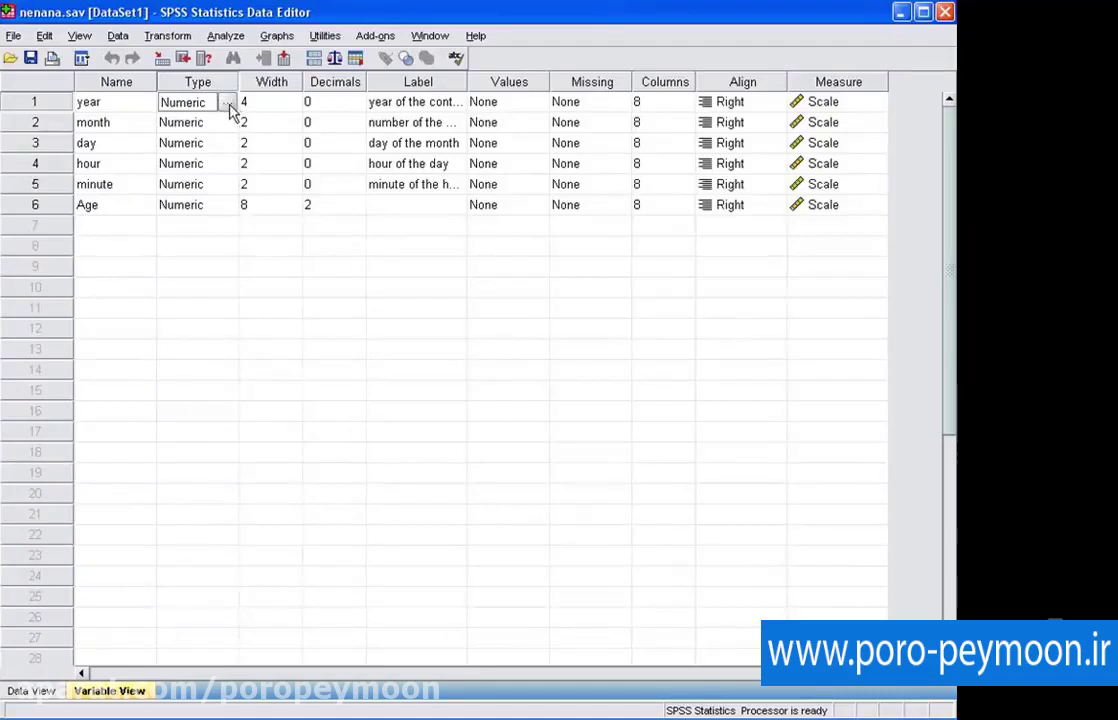
click(116, 104)
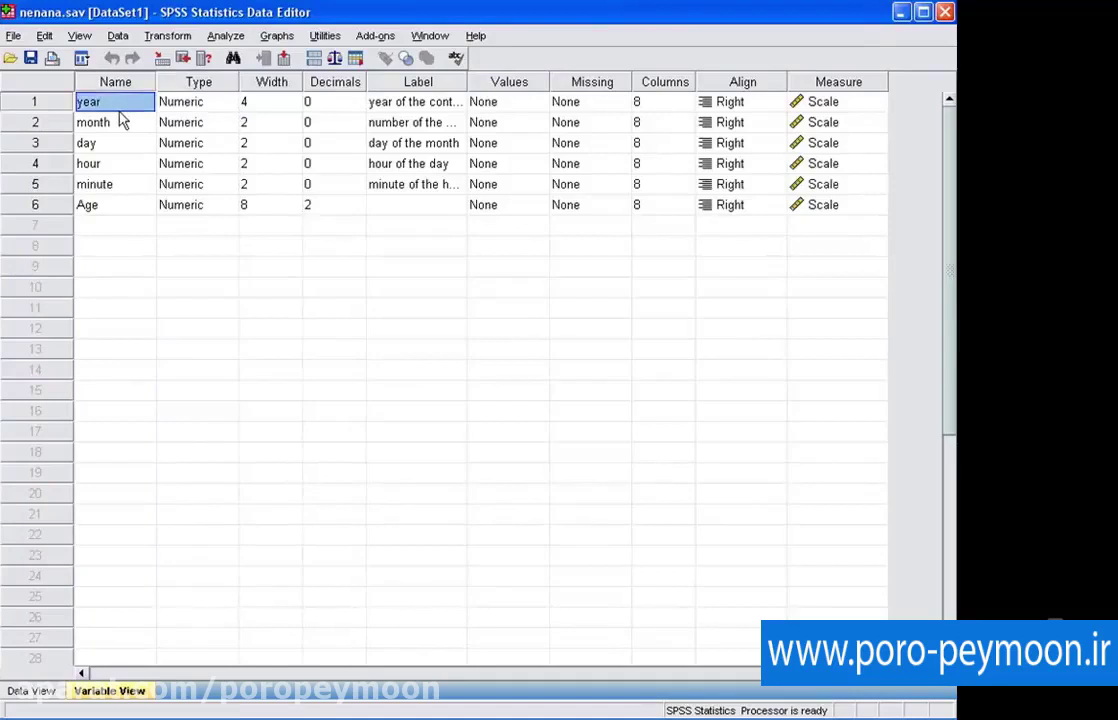
click(164, 108)
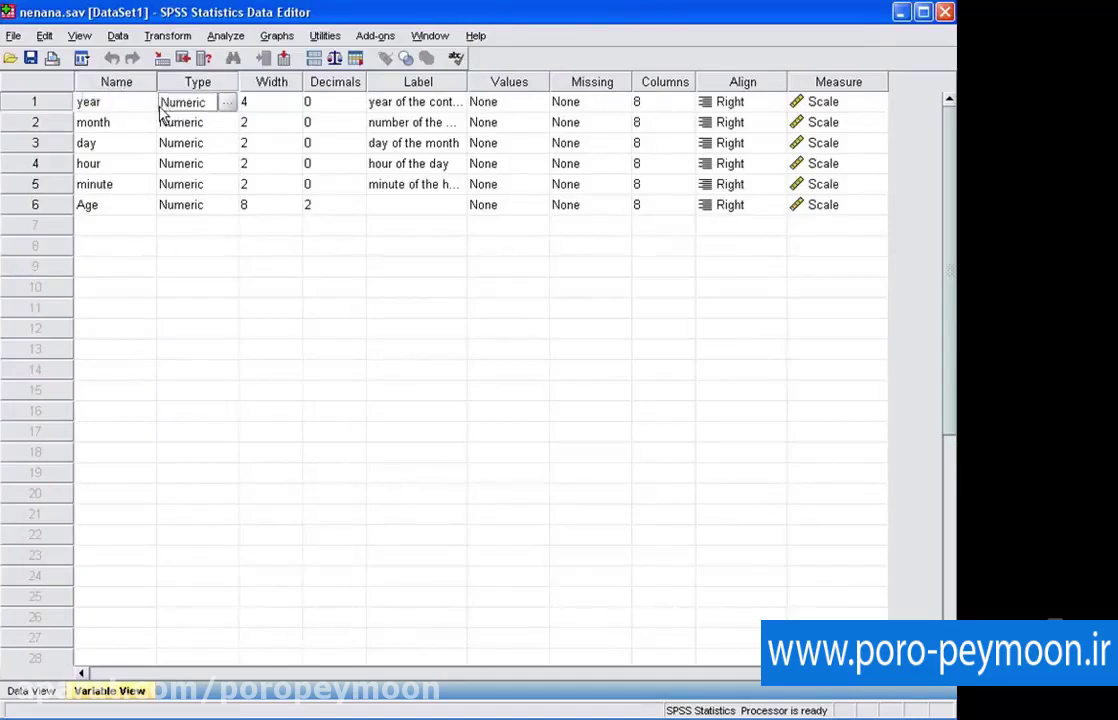
click(229, 104)
mouse_move(489, 249)
mouse_down()
mouse_move(490, 222)
mouse_move(494, 235)
mouse_up()
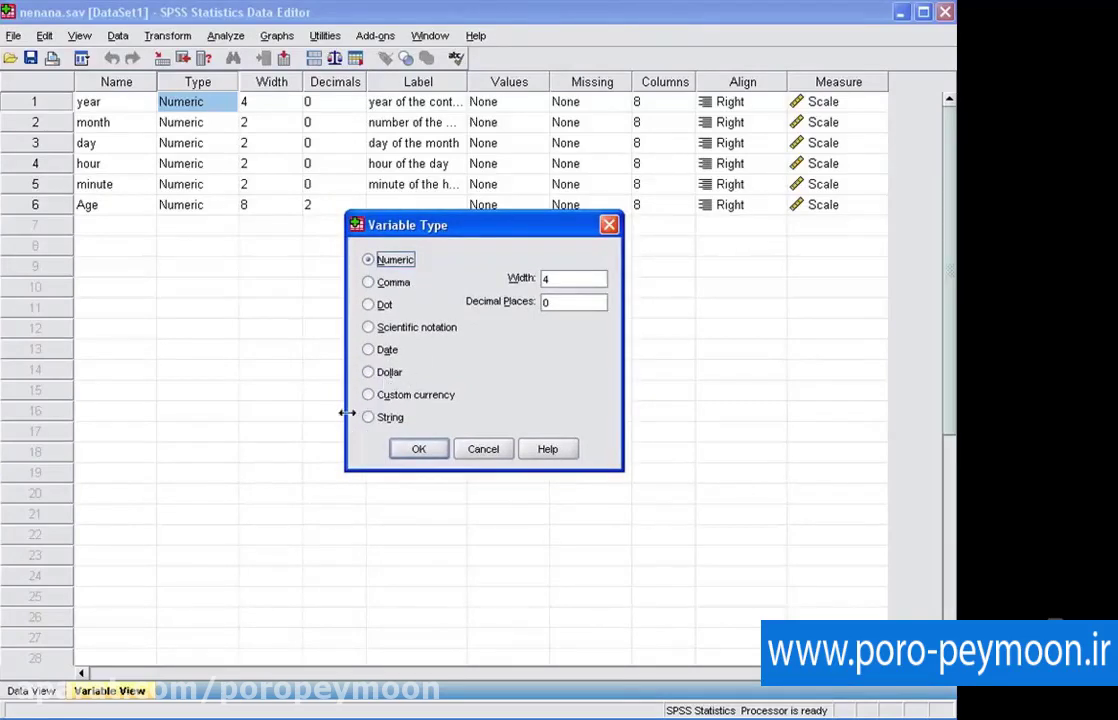
Try the Custom currency, String, Comma, Dot and Scientific notation types for year.
click(428, 397)
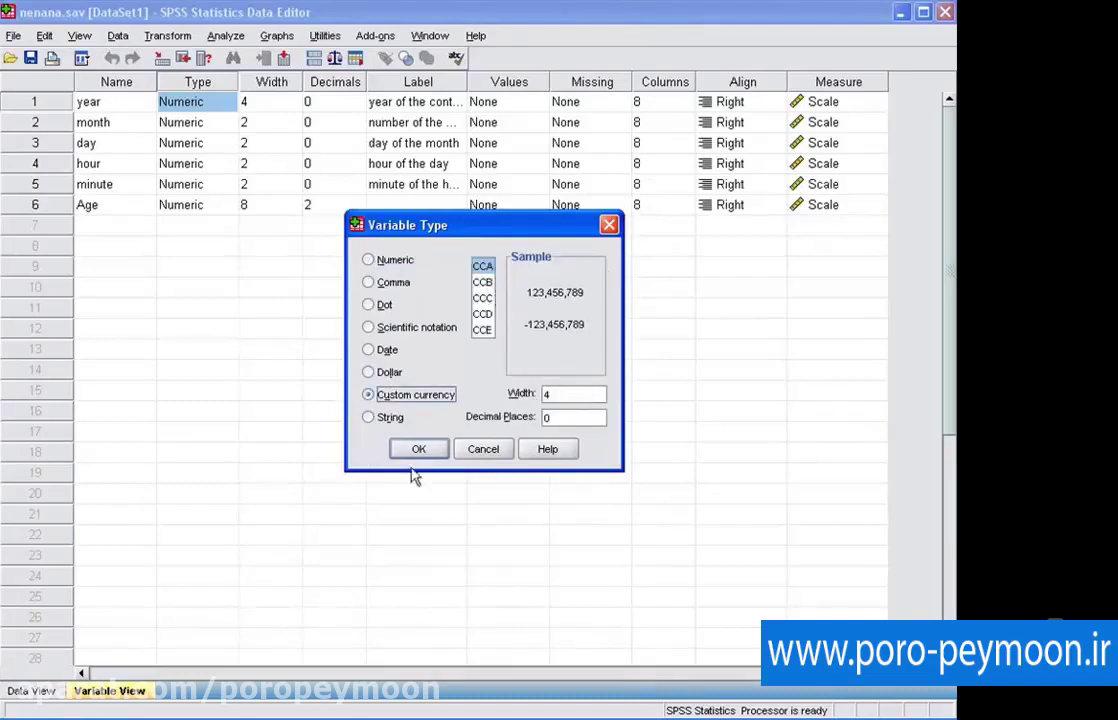
click(388, 263)
click(378, 418)
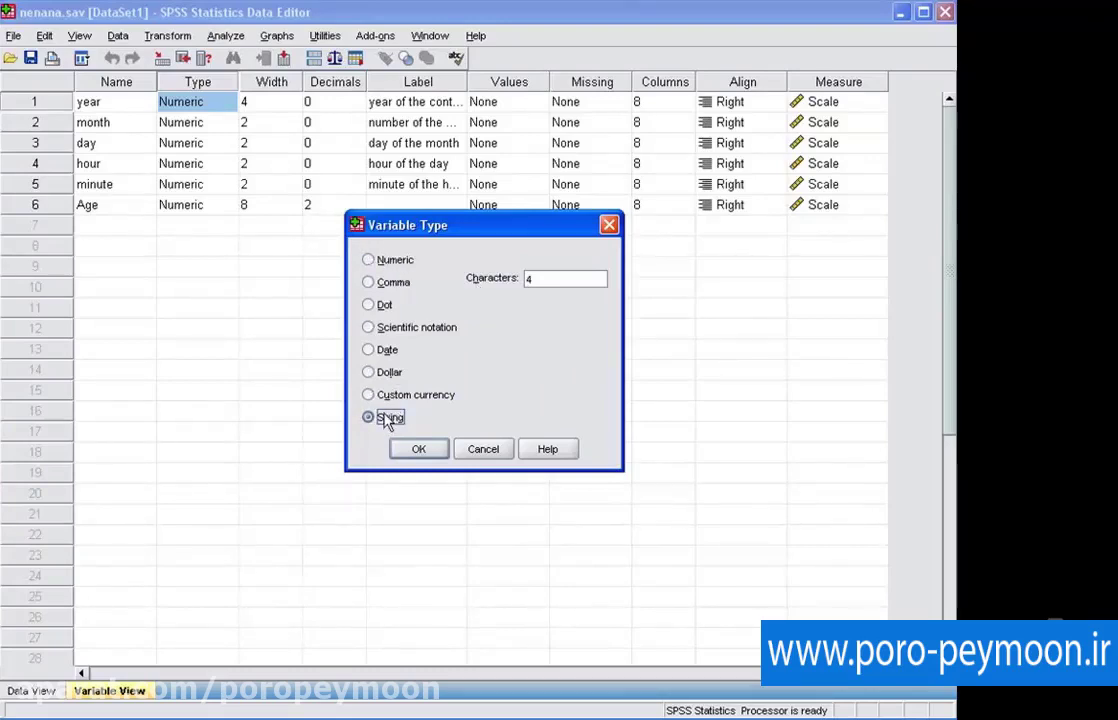
click(395, 262)
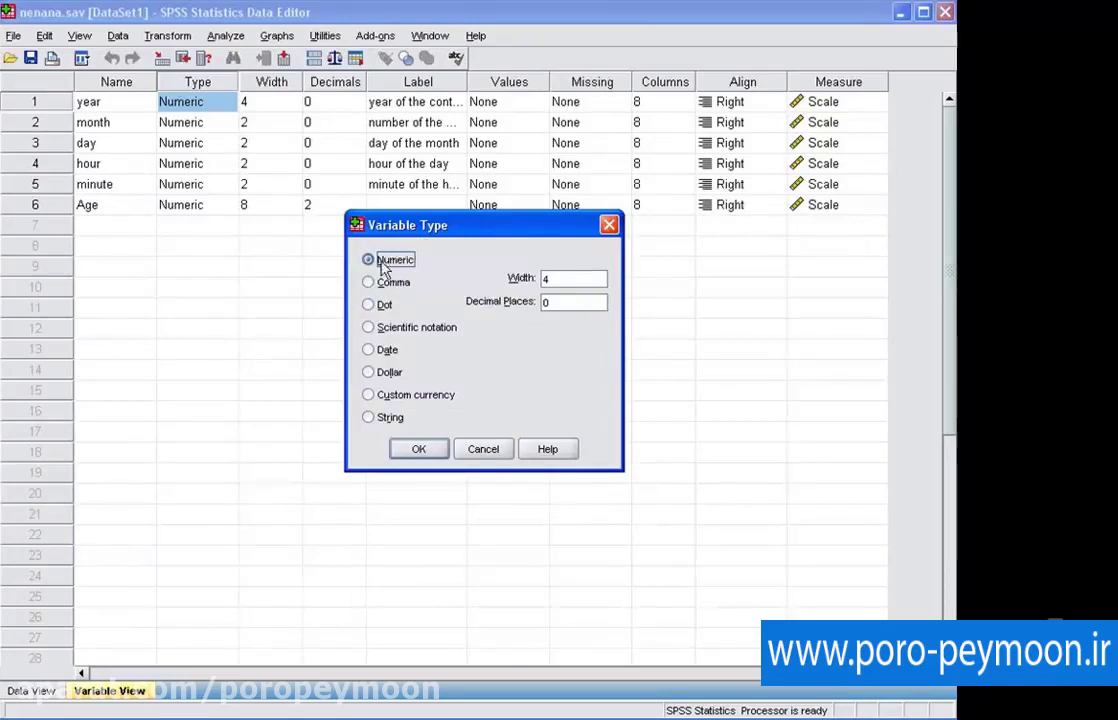
click(383, 285)
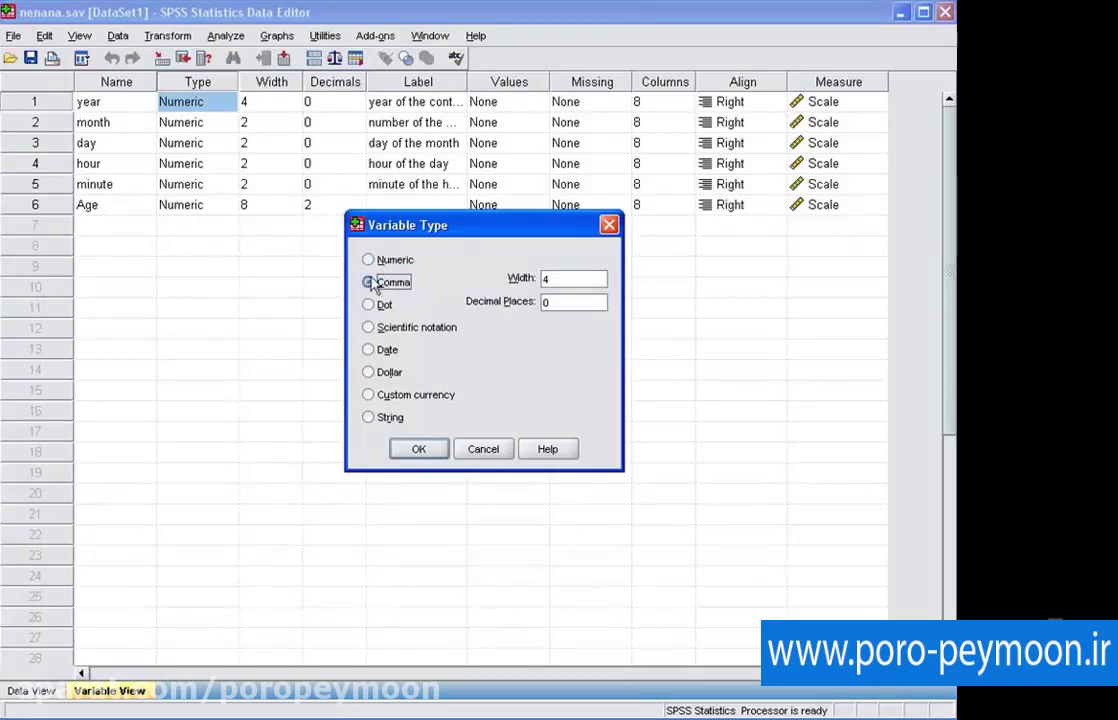
click(382, 306)
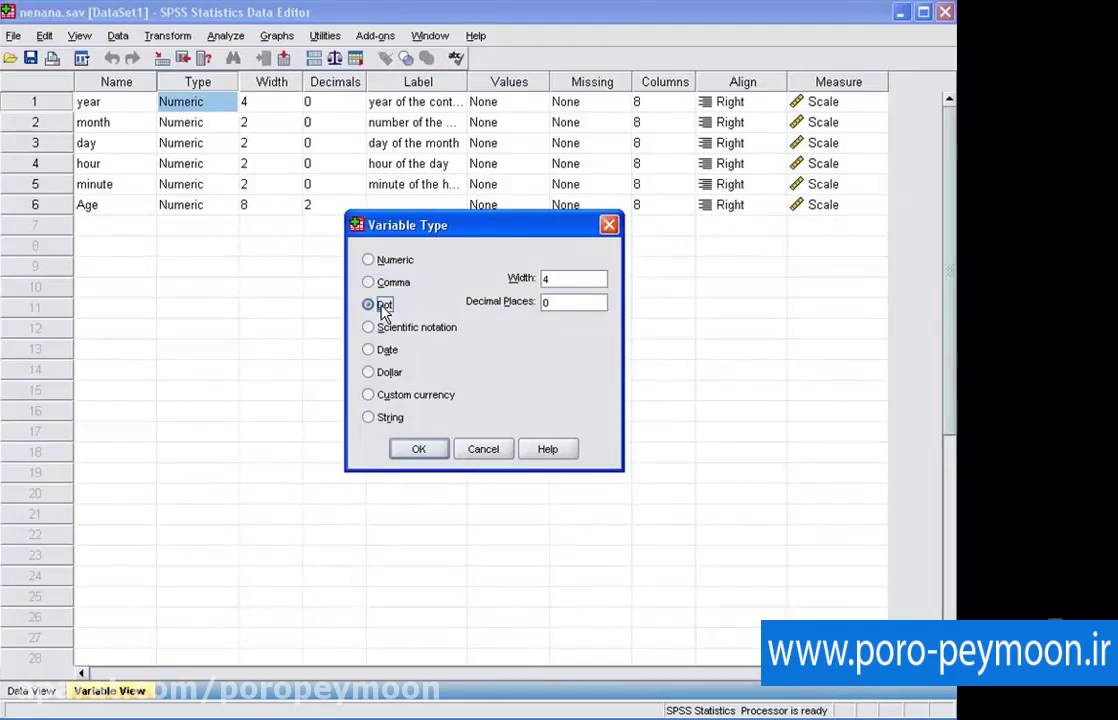
click(382, 330)
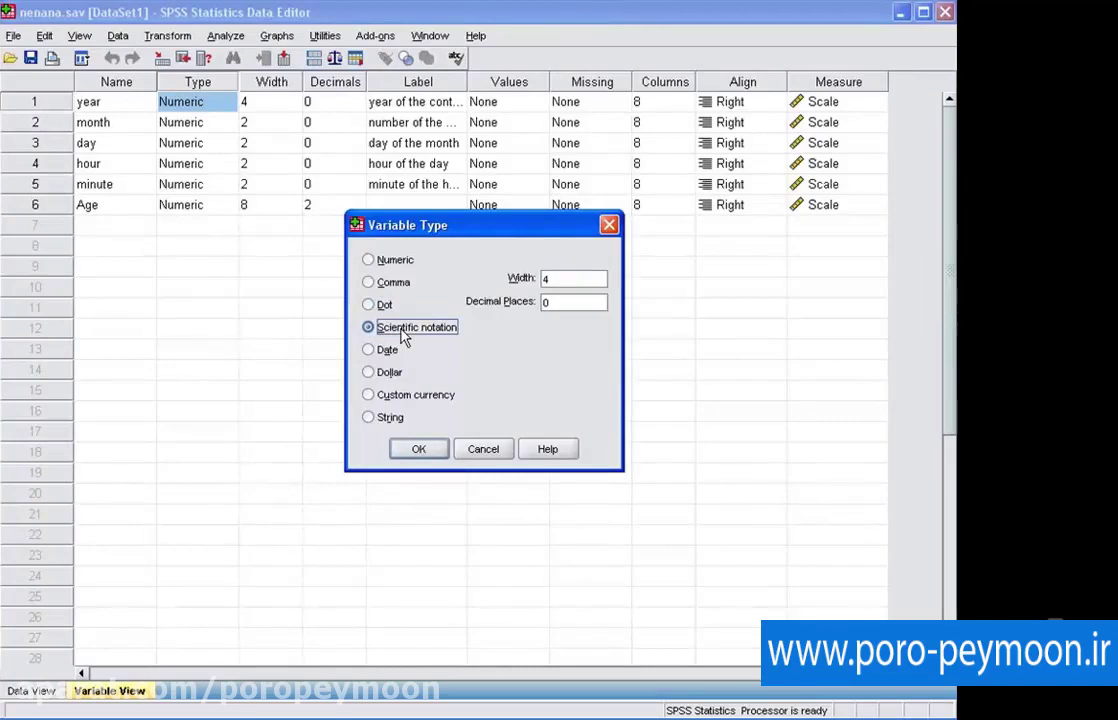
Choose the Date type for year and pick the yyyy/mm/dd format.
click(388, 352)
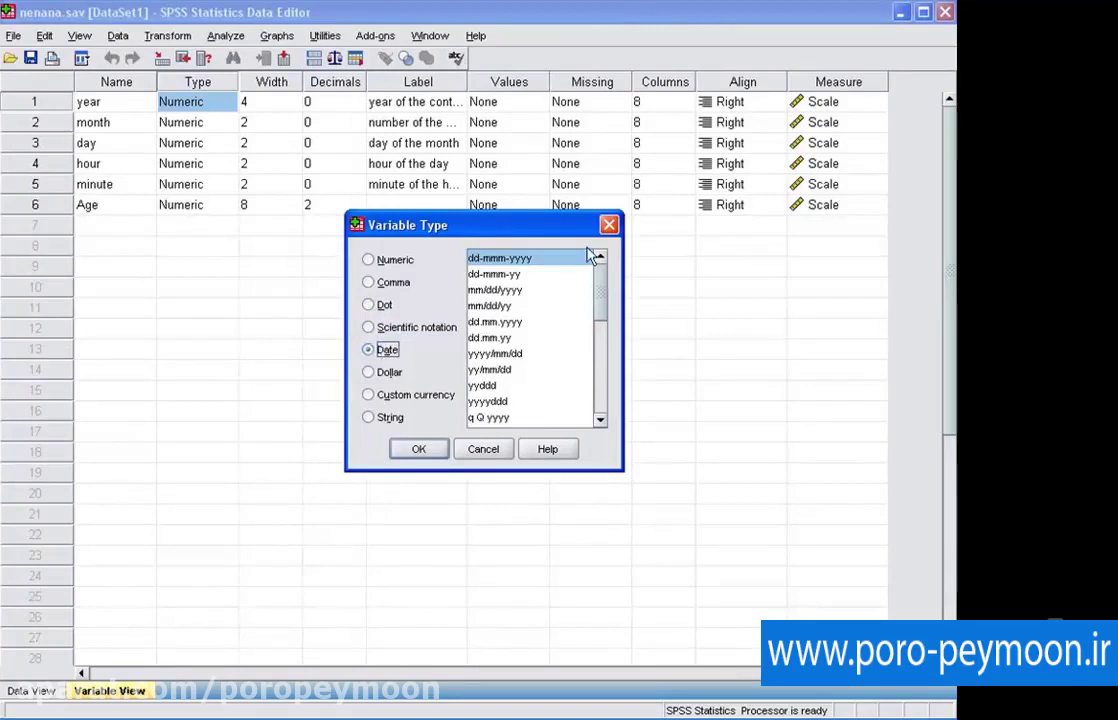
click(499, 276)
key(Down)
key(Up)
key(Up)
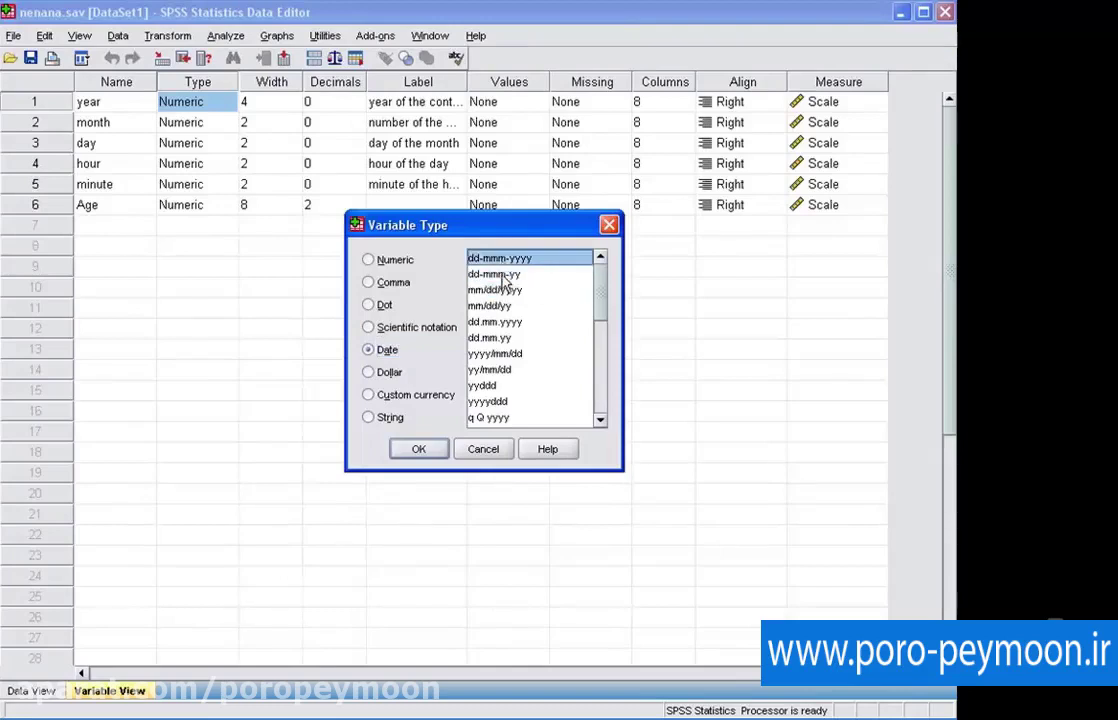
click(495, 354)
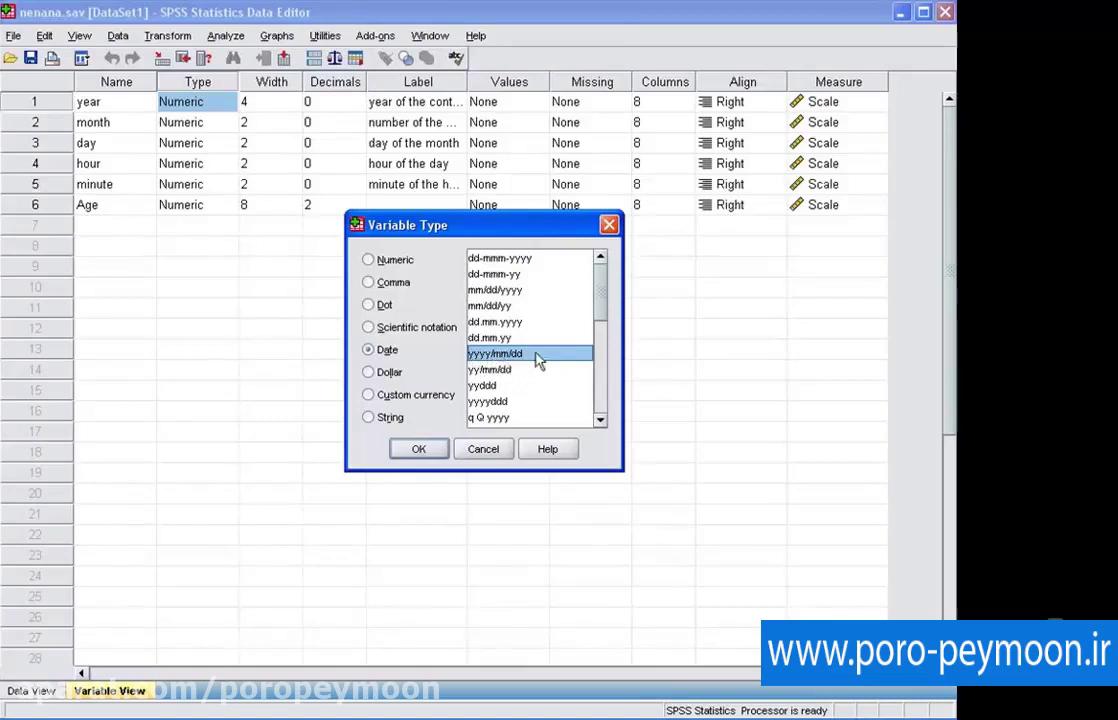
Browse Dollar formats: $###.##, $#, $###,###,###,###.## and $###.
click(380, 370)
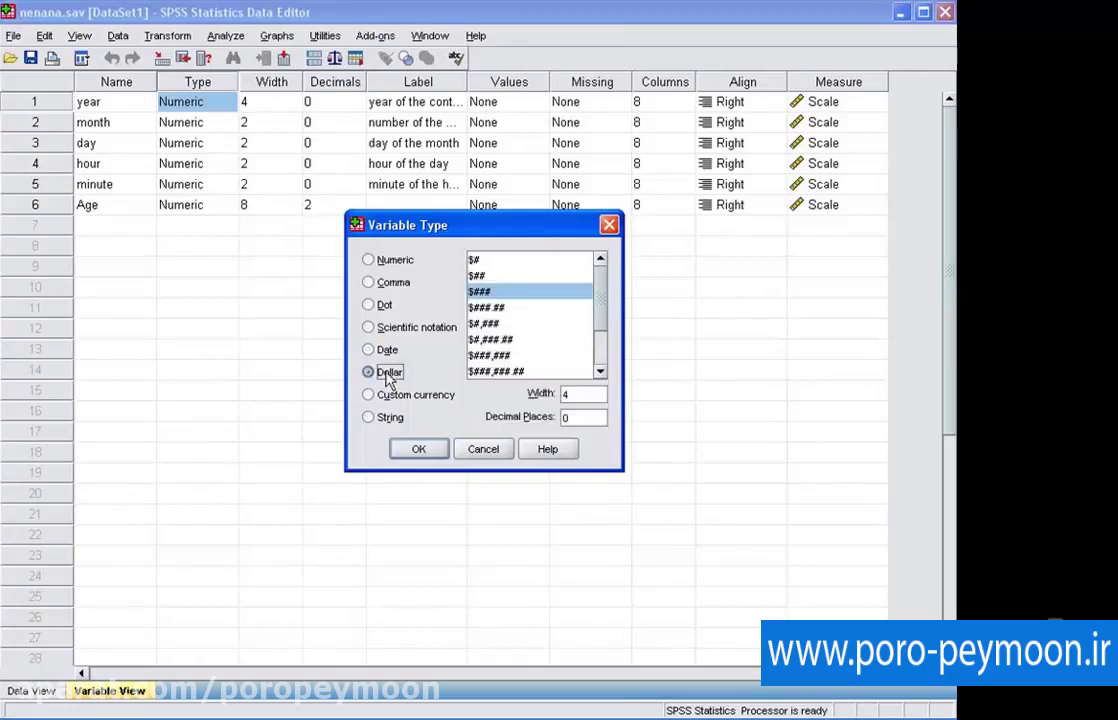
click(490, 306)
click(490, 260)
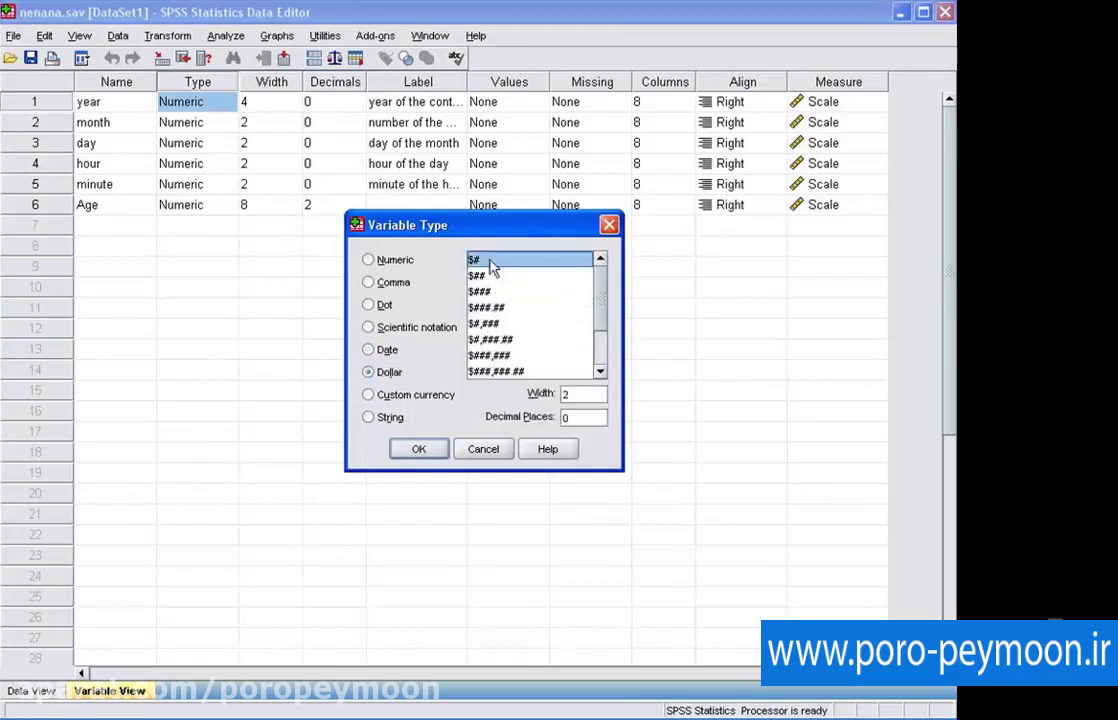
click(603, 340)
drag(602, 352, 512, 265)
click(545, 372)
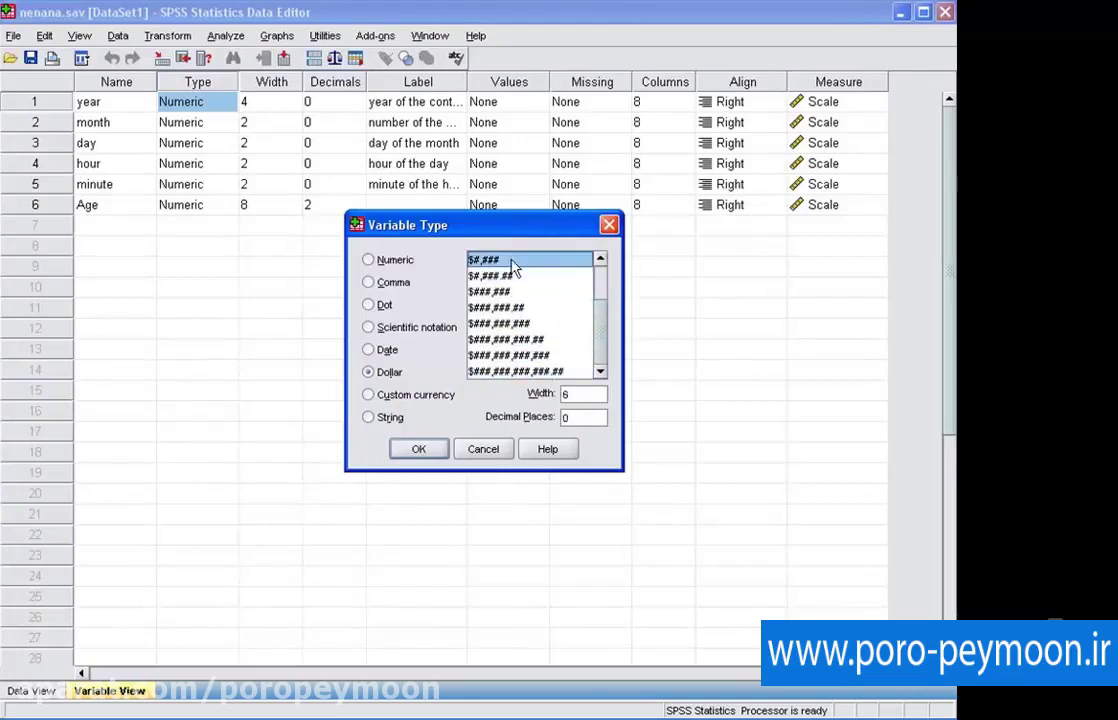
drag(601, 327, 603, 263)
click(505, 292)
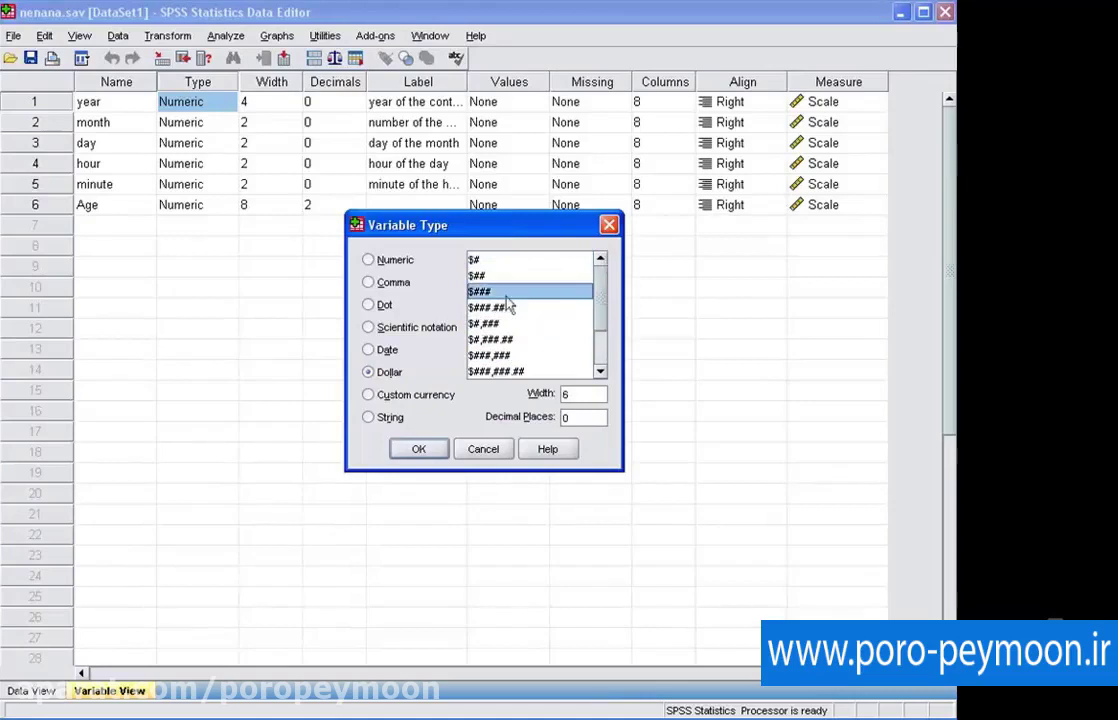
Browse the custom currency formats CCA through CCE, ending on CCA.
click(425, 400)
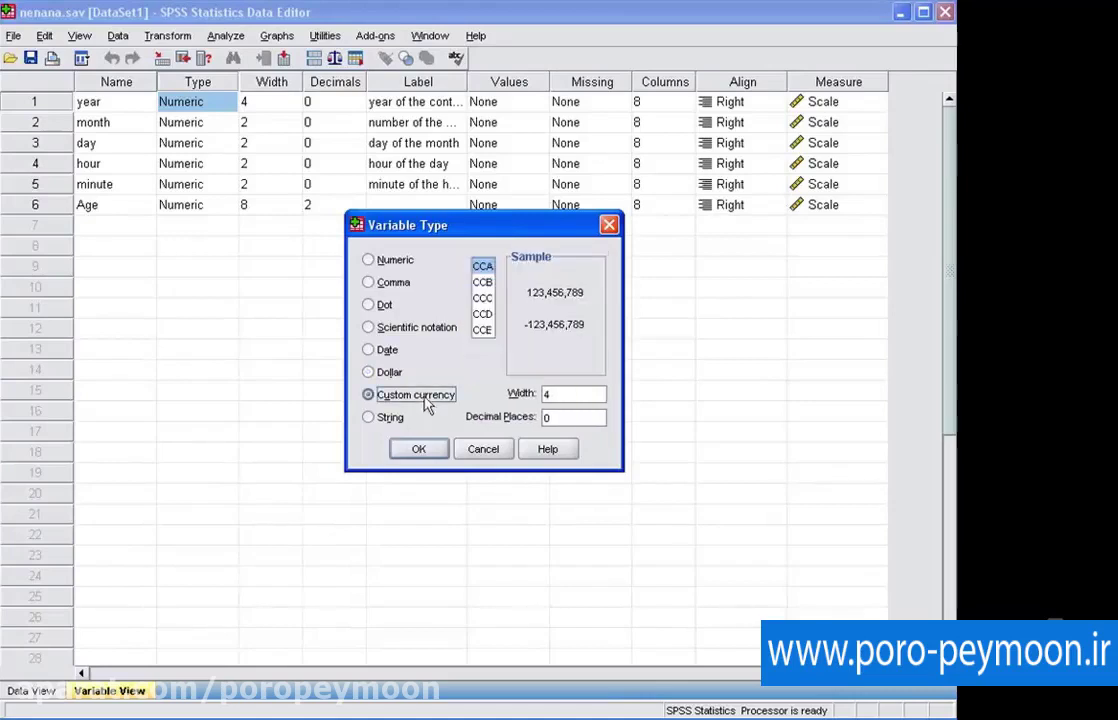
click(482, 283)
click(481, 300)
click(482, 313)
click(482, 330)
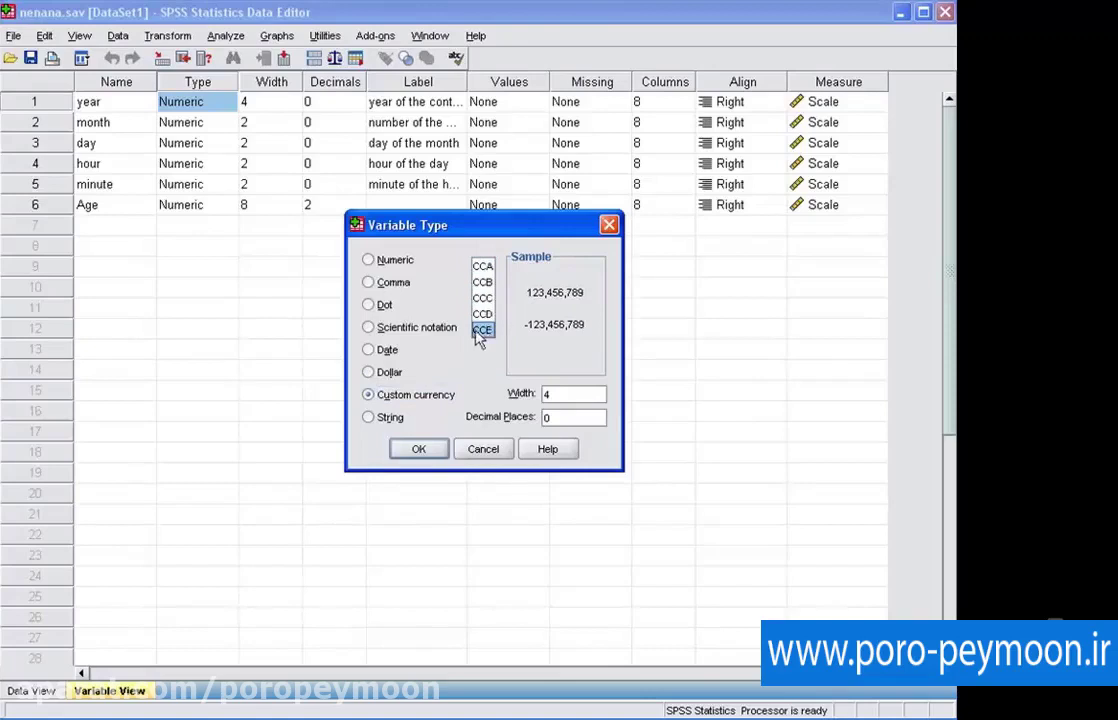
click(482, 266)
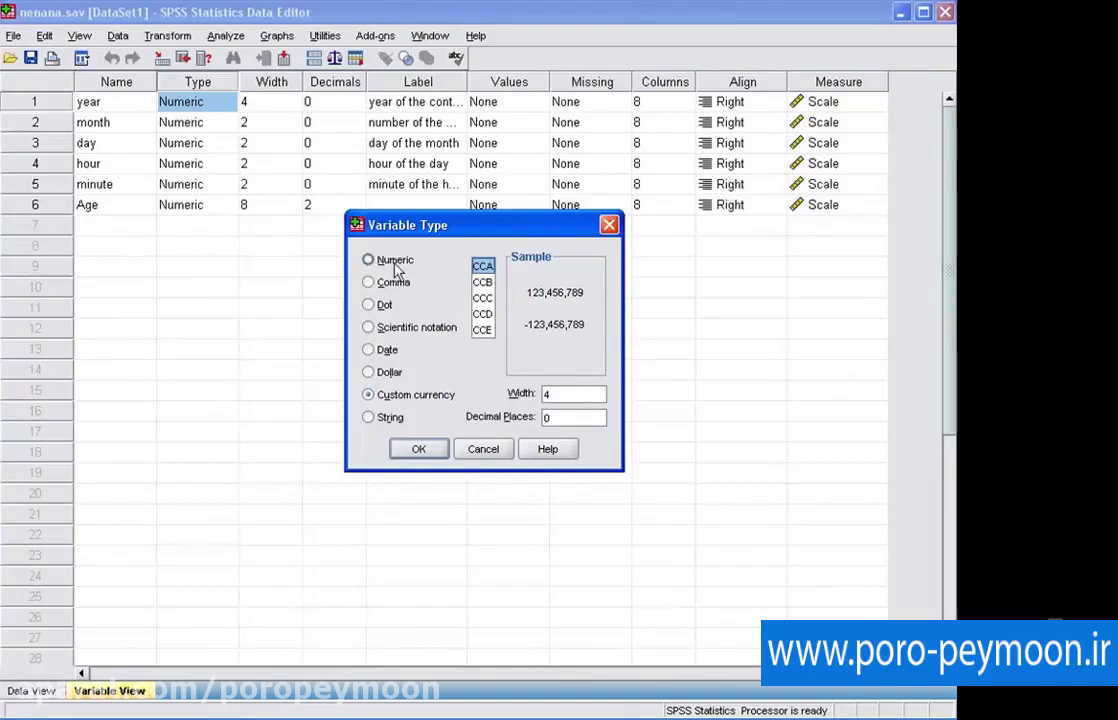
Try String, then cancel so year stays Numeric, and select row 7's Name cell.
click(389, 418)
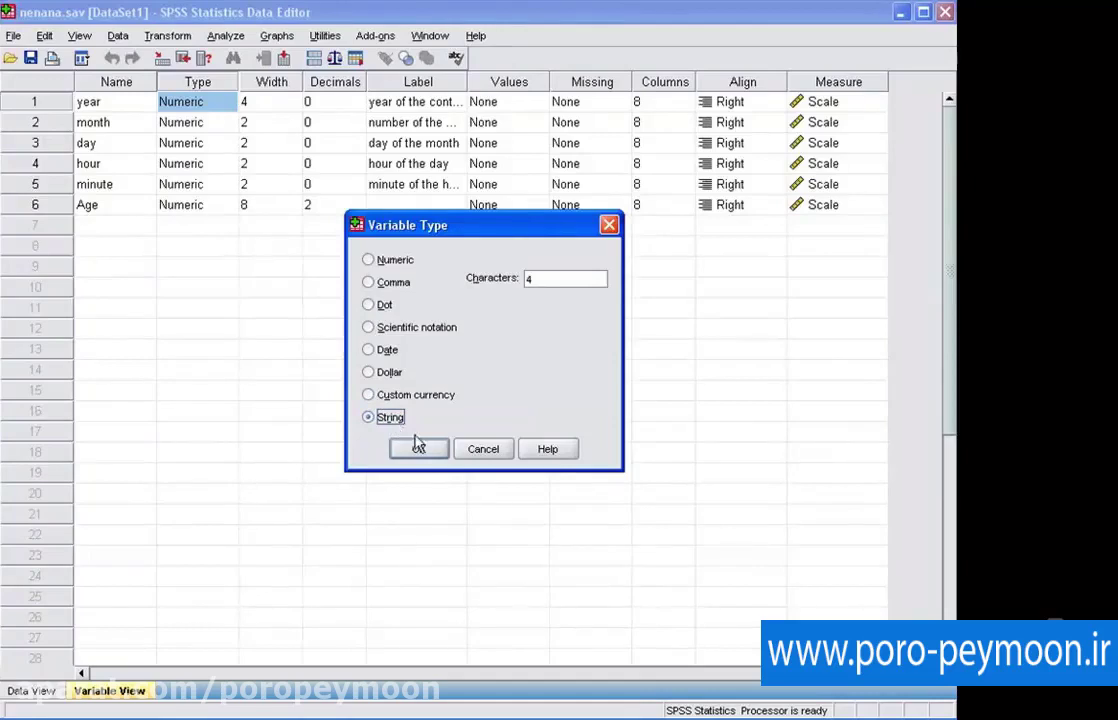
click(485, 452)
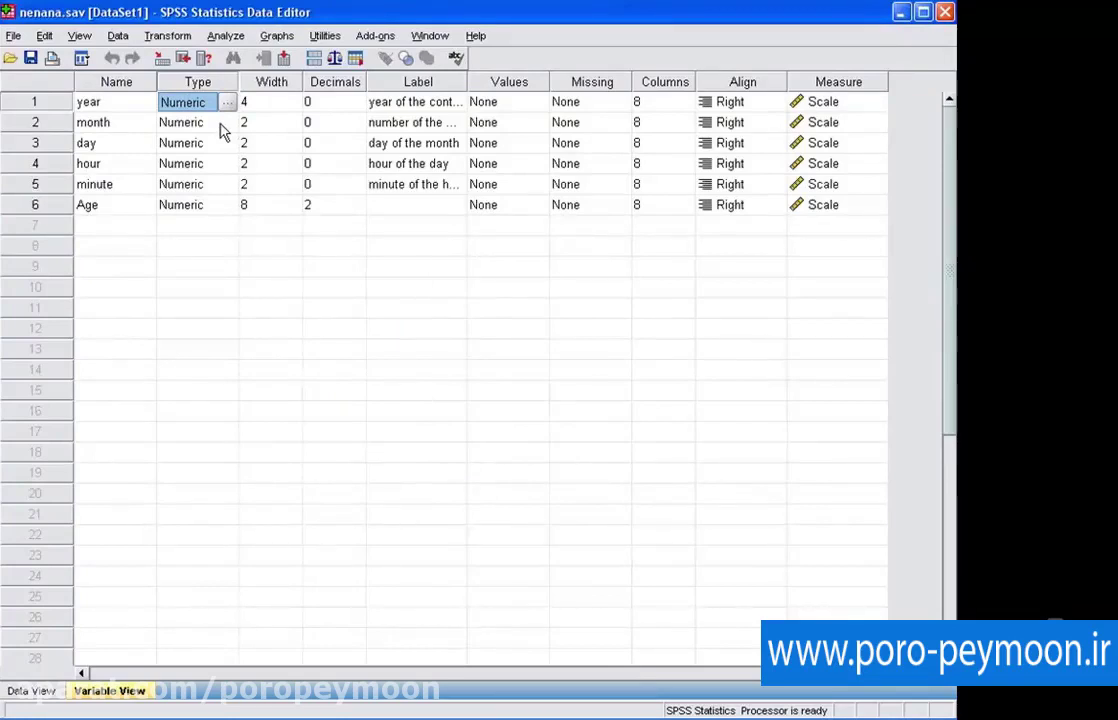
click(263, 102)
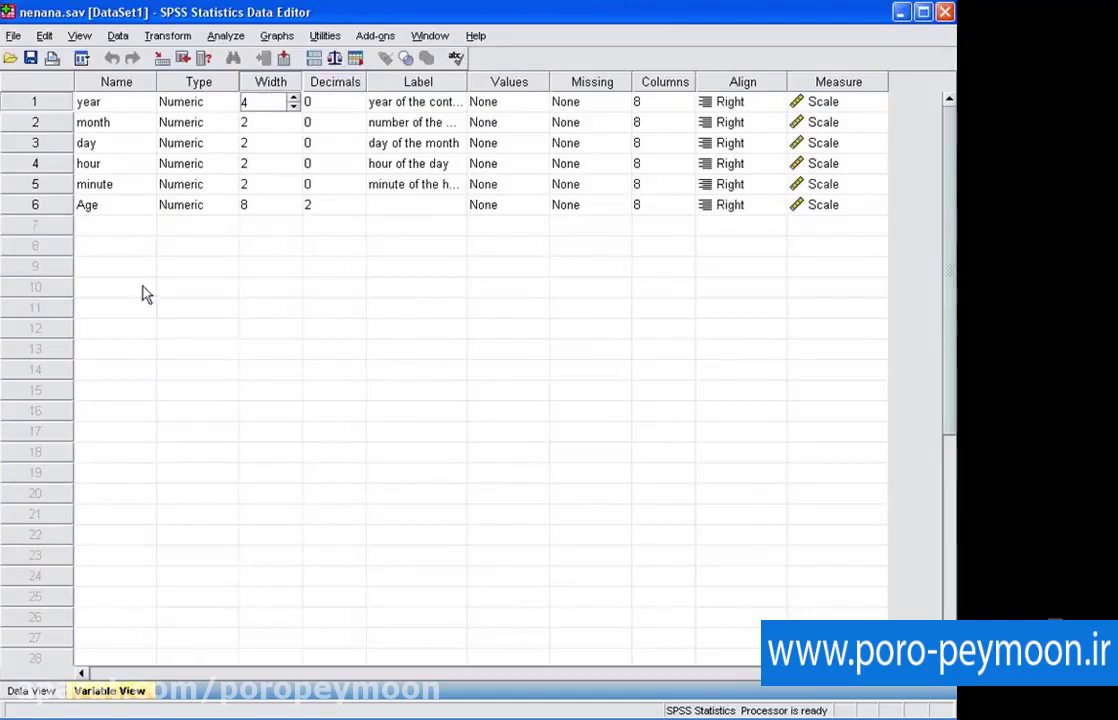
click(126, 232)
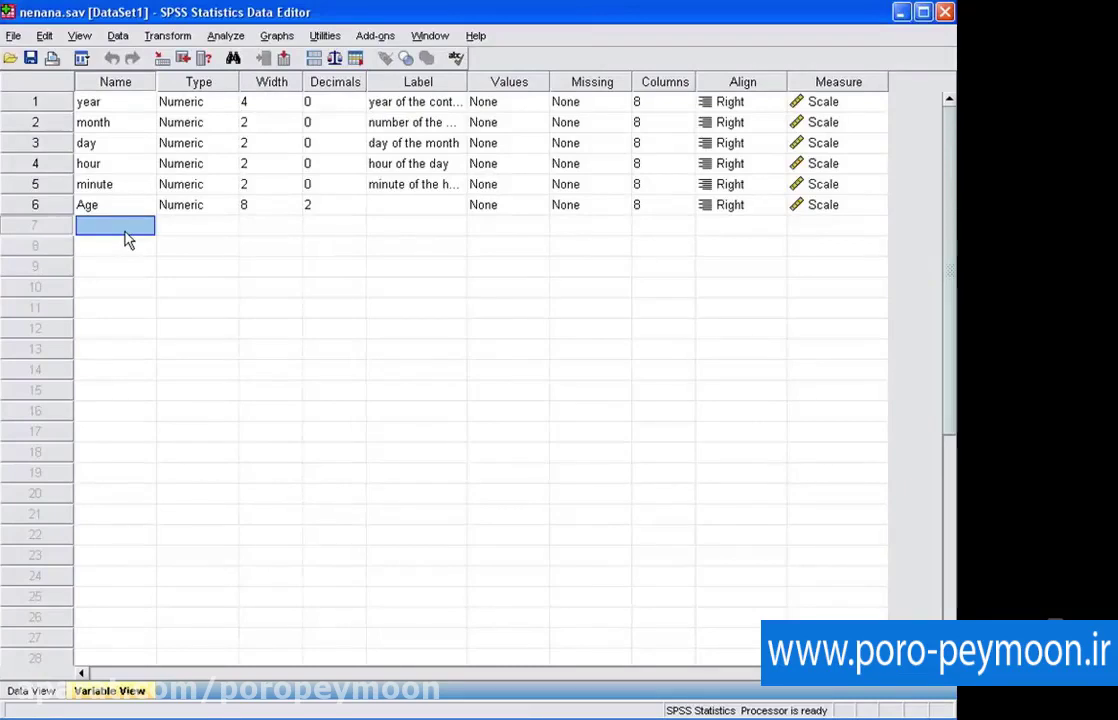
Name row 7's variable Adrres and set its type to String.
text(Adrres)
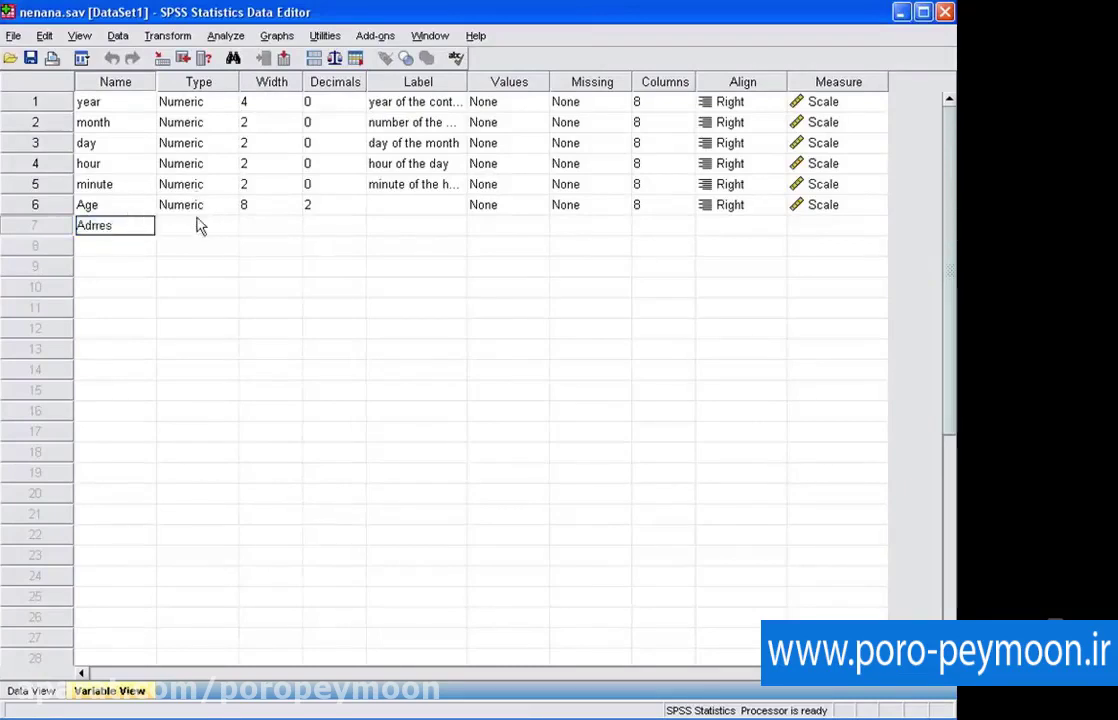
click(197, 225)
click(230, 228)
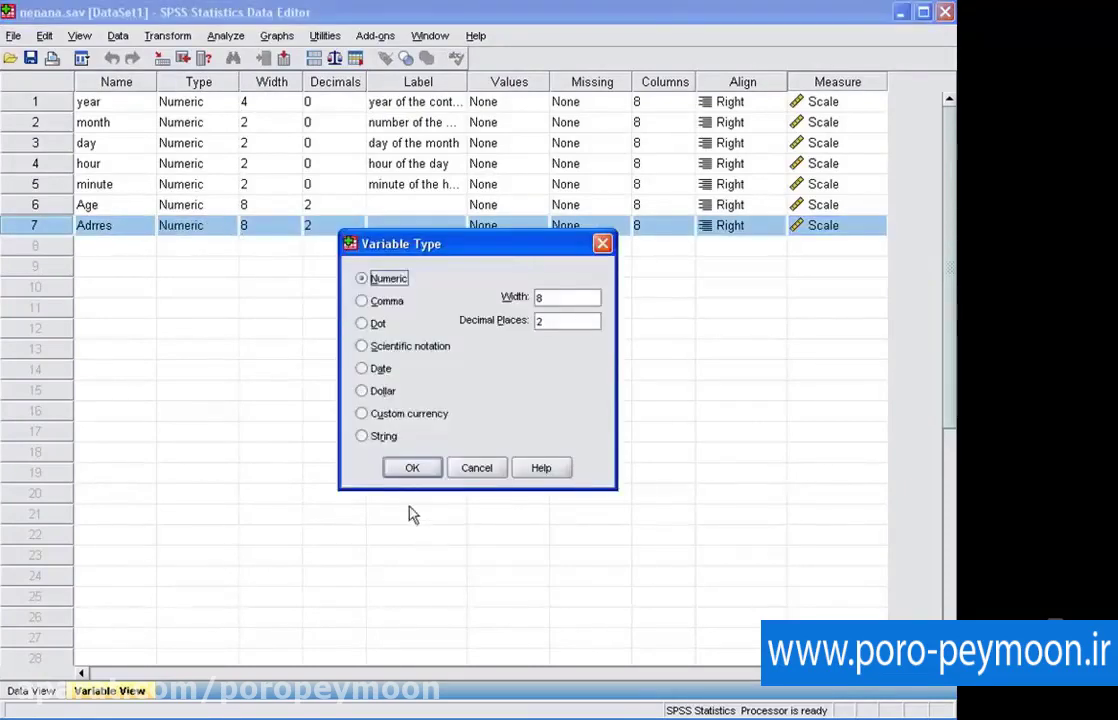
click(361, 436)
click(412, 468)
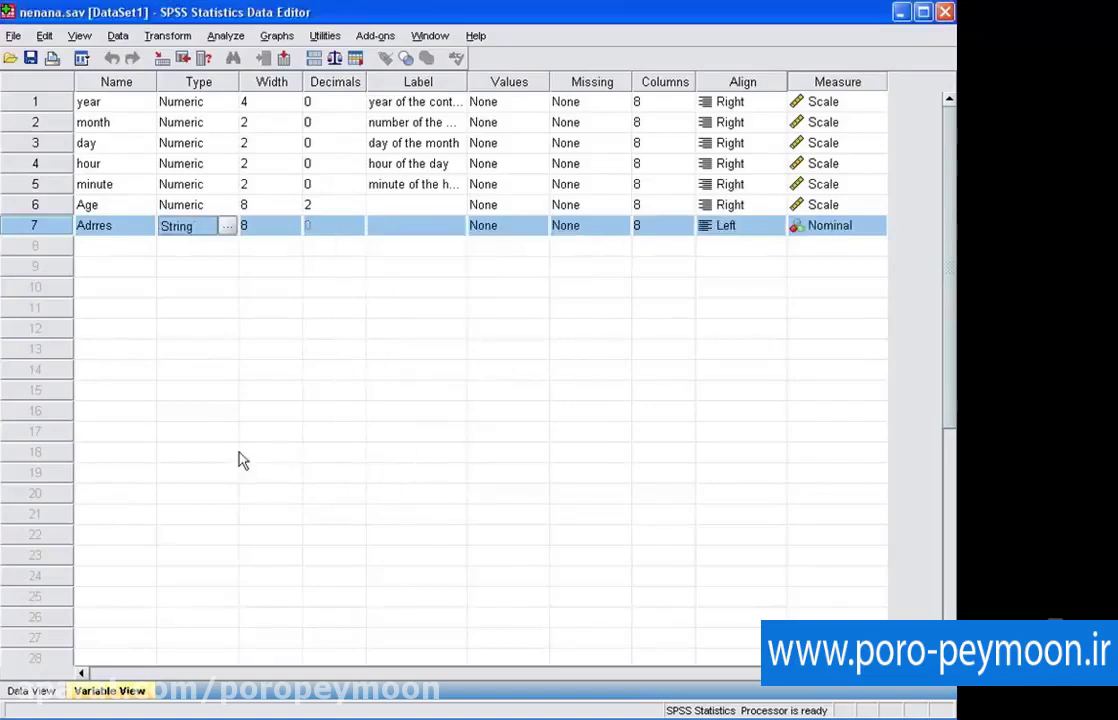
Set Adrres's width to 200.
click(266, 226)
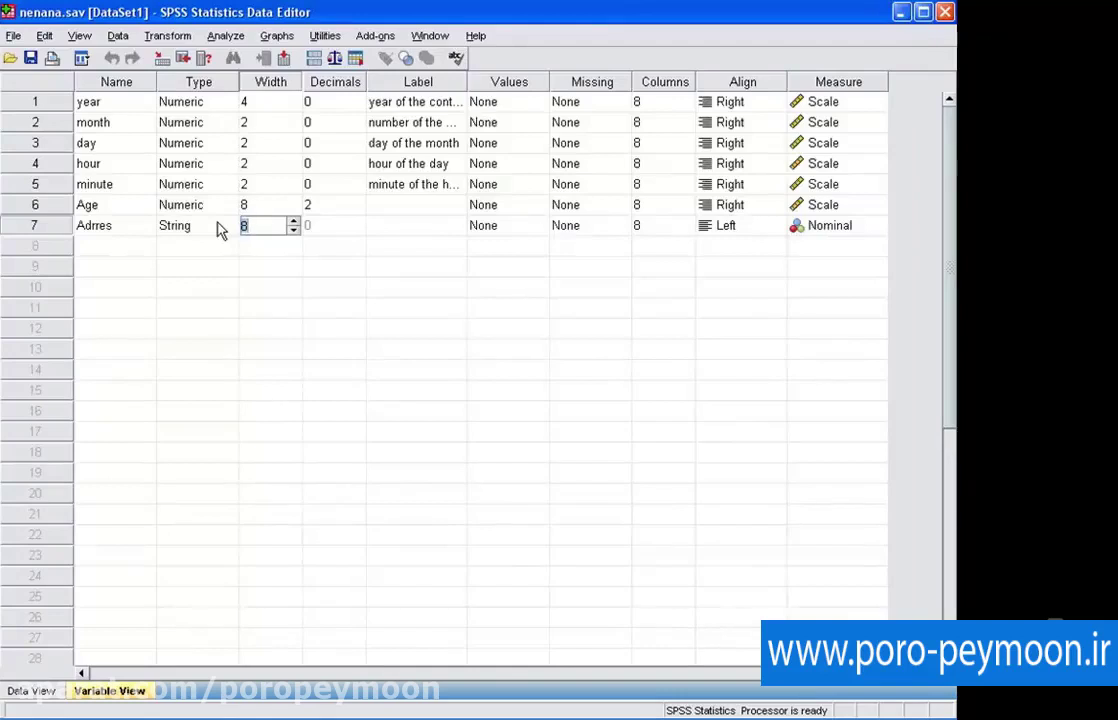
text(200)
click(330, 228)
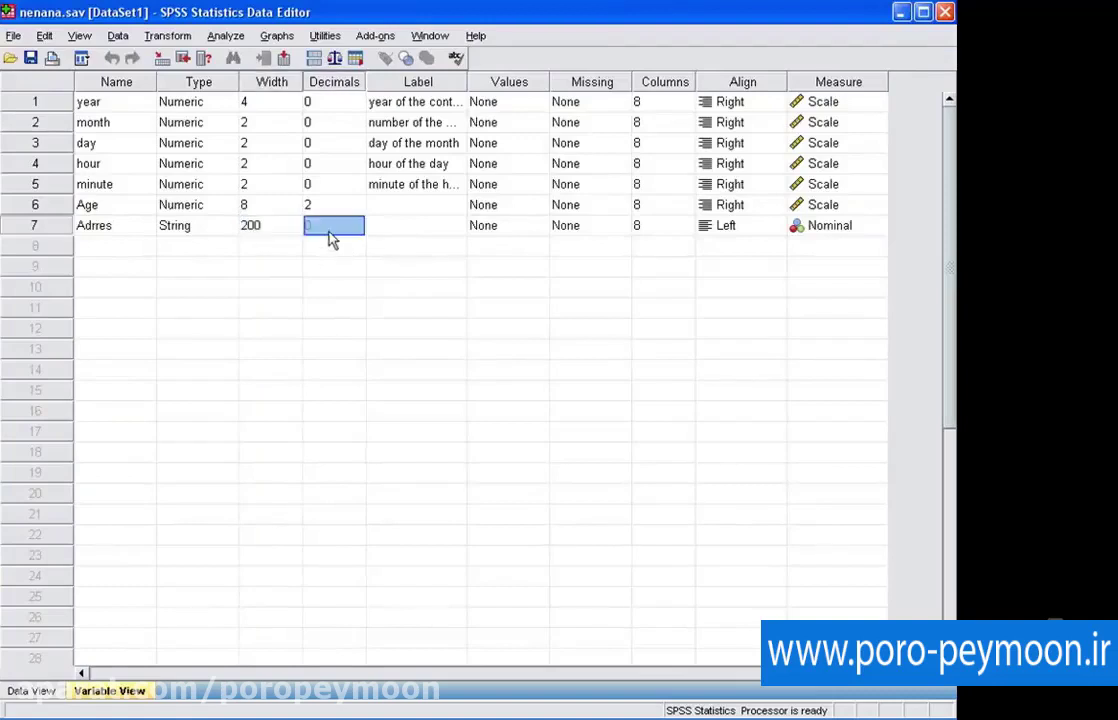
click(266, 228)
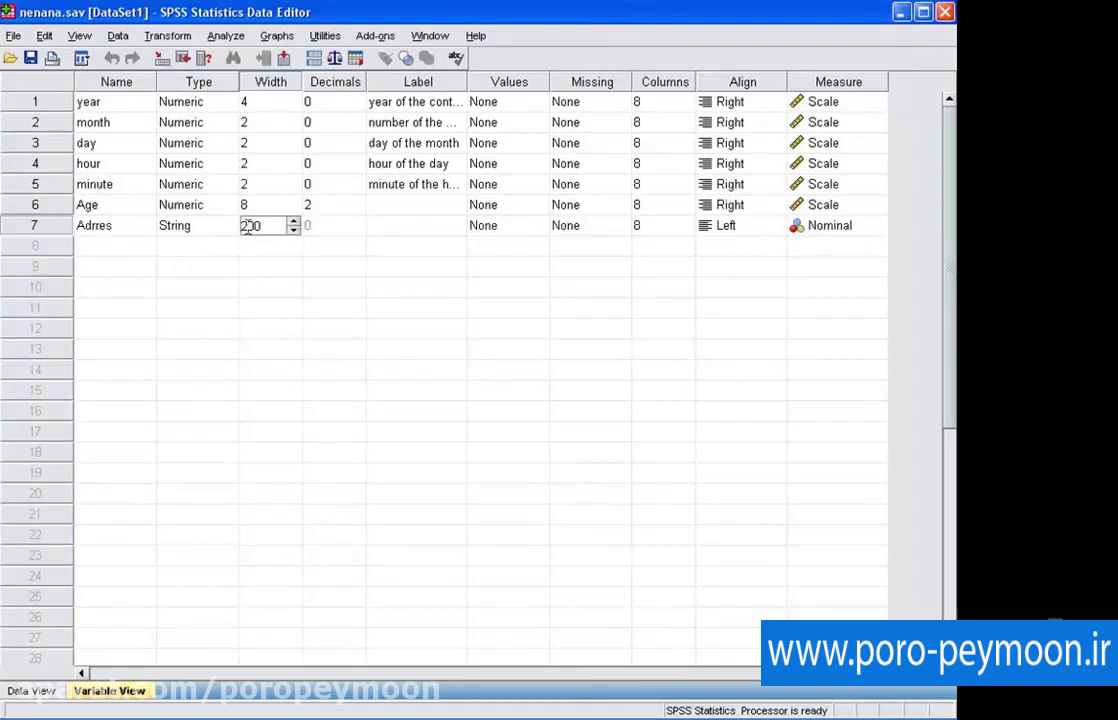
click(334, 228)
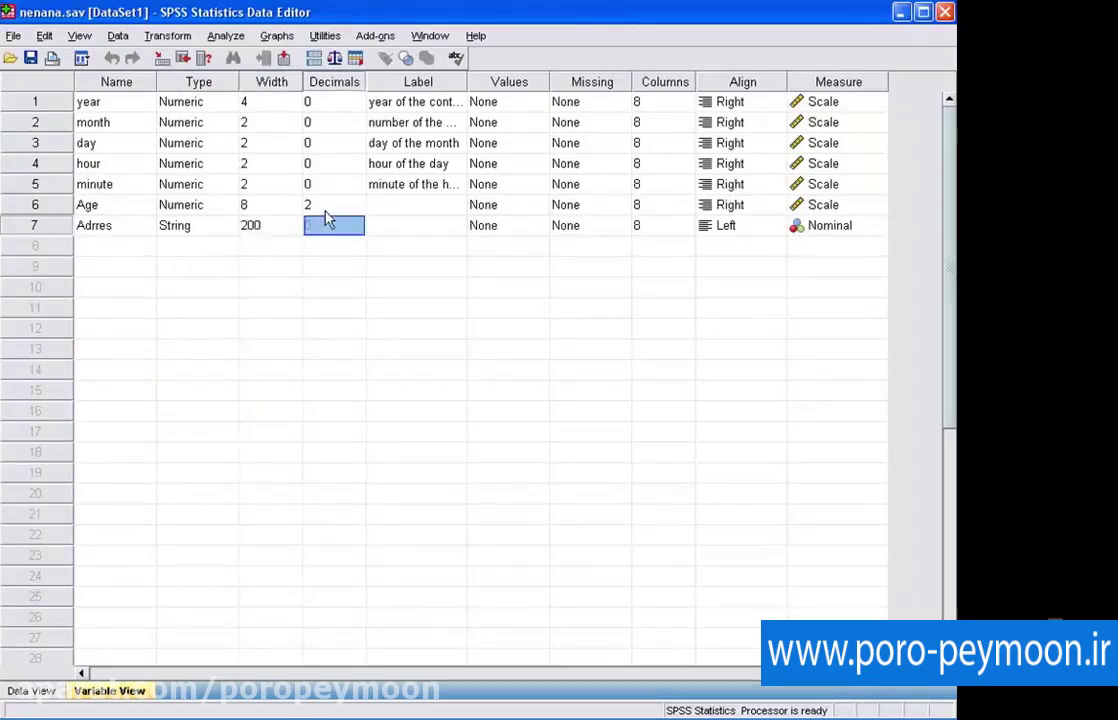
click(321, 101)
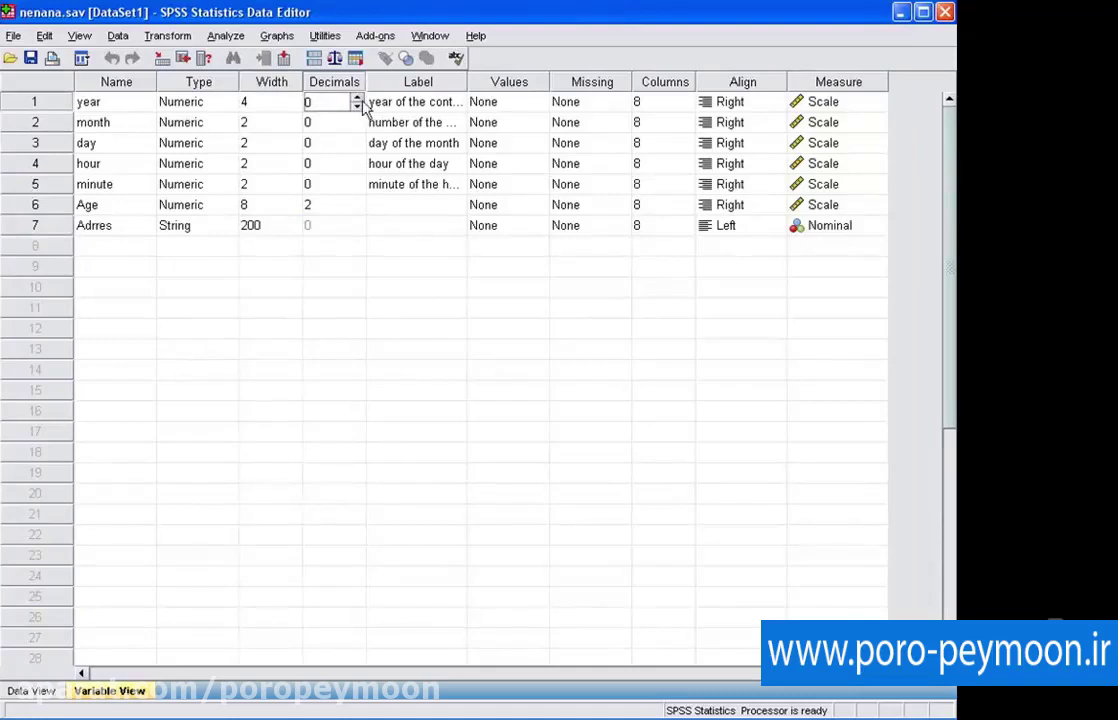
Toggle year's decimals to 1 and leave them at 0.
click(357, 97)
click(357, 105)
click(357, 97)
click(357, 105)
click(75, 96)
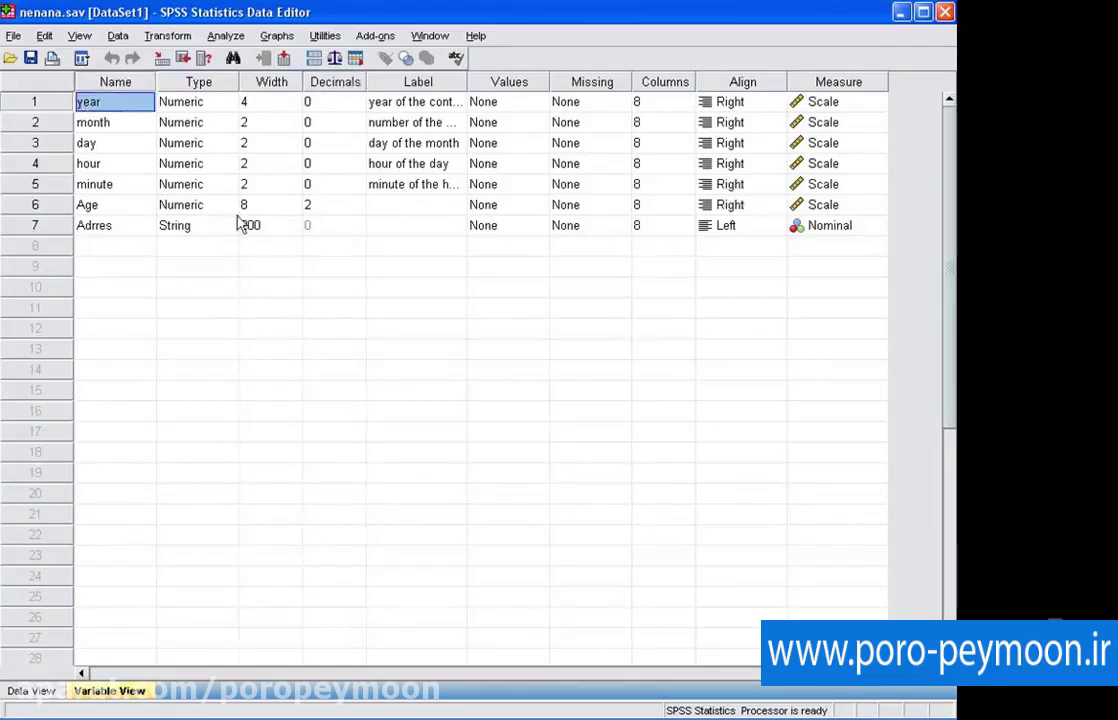
click(338, 232)
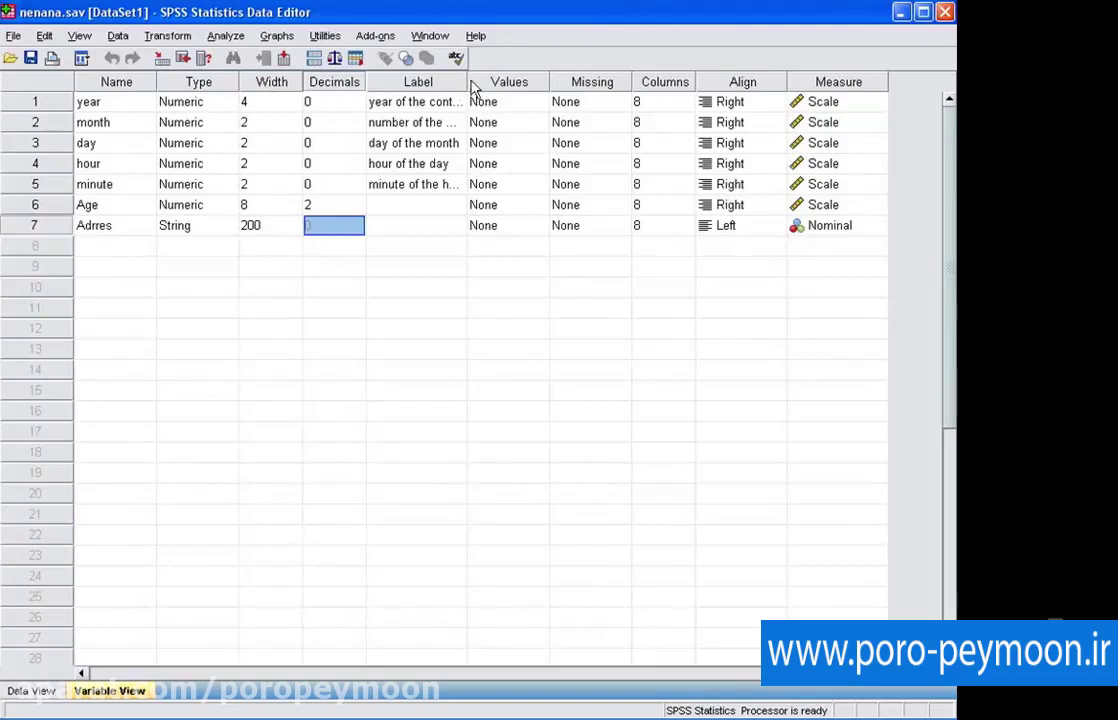
Widen the Label column so labels like 'year of the contest' show fully.
drag(466, 82, 524, 82)
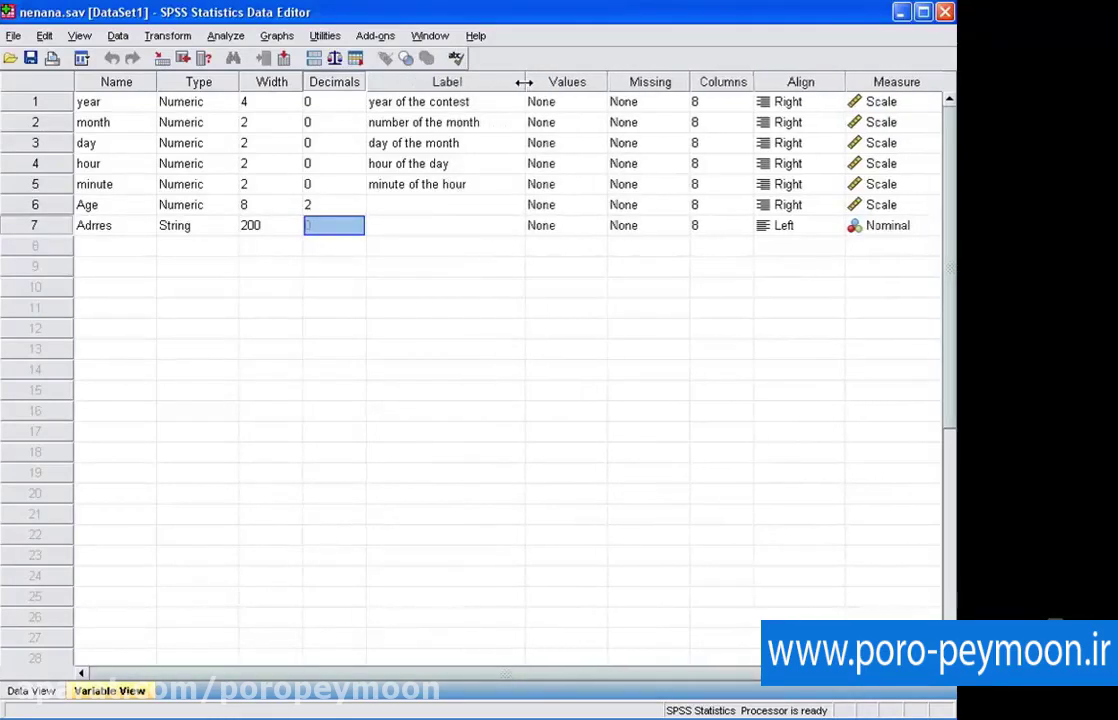
click(396, 233)
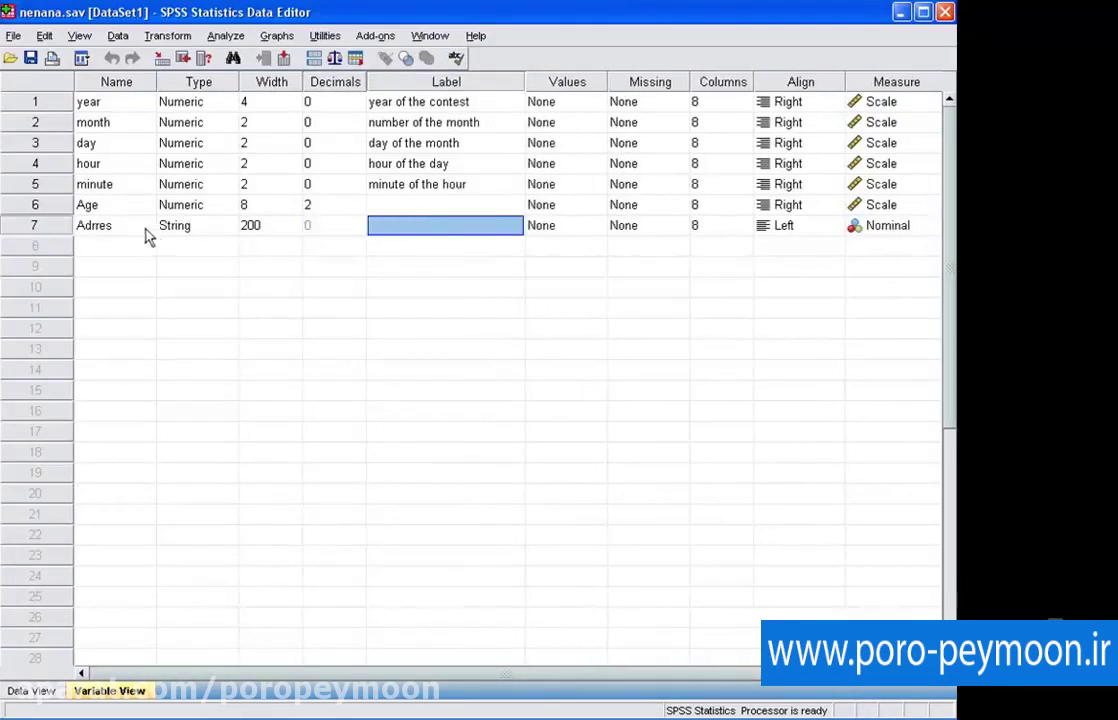
click(114, 233)
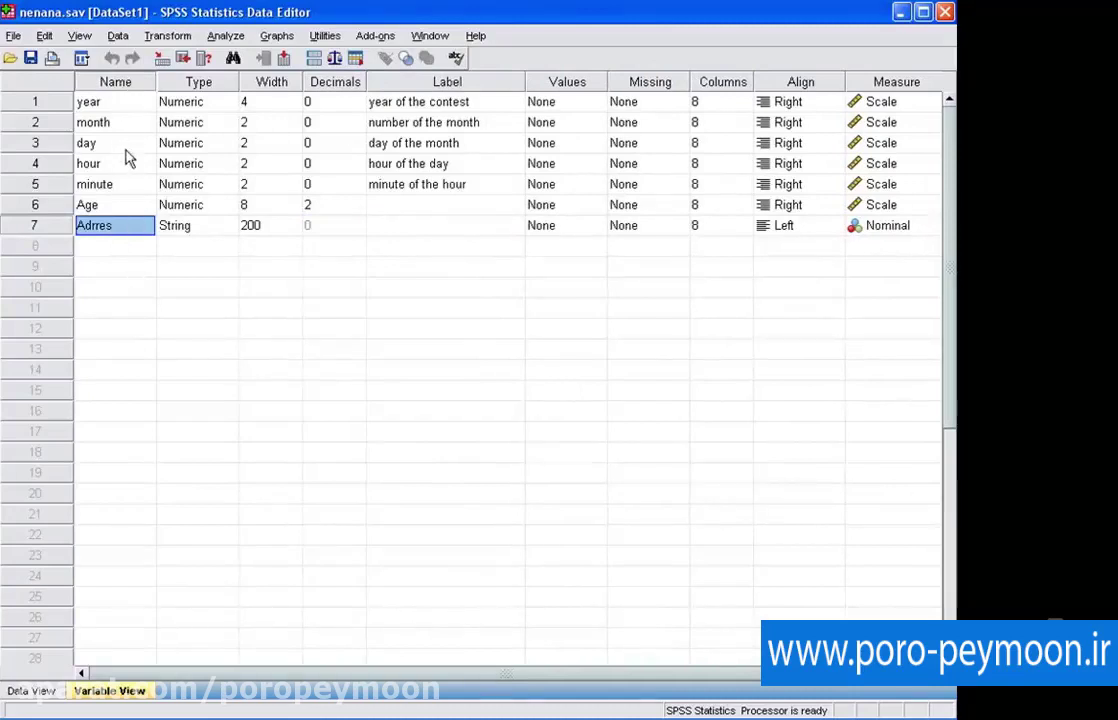
click(450, 104)
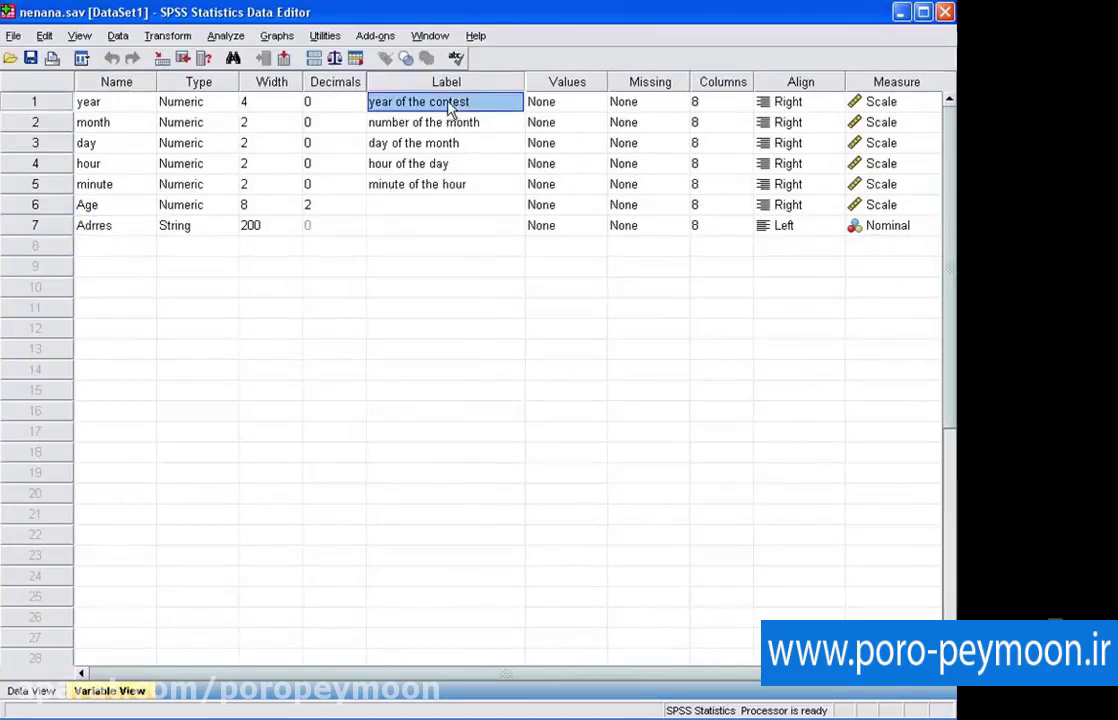
click(443, 227)
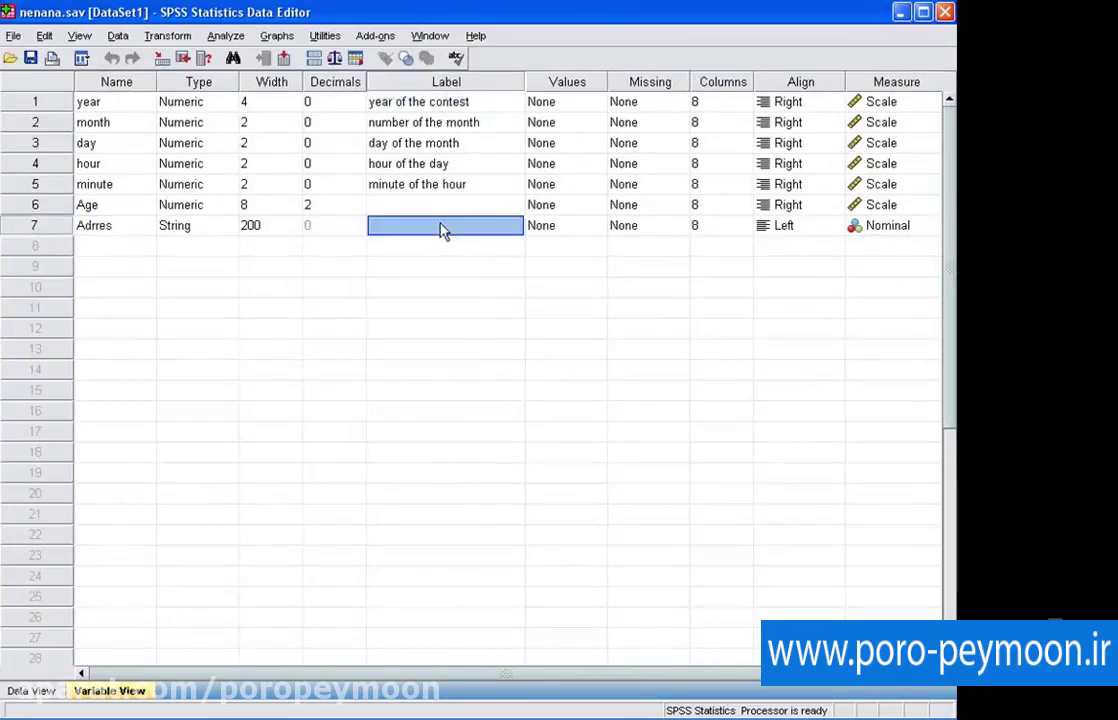
Review labels from 'minute of the hour' up to 'year of the contest' and 'day of the month'.
click(436, 184)
click(430, 166)
click(430, 145)
click(428, 124)
click(425, 104)
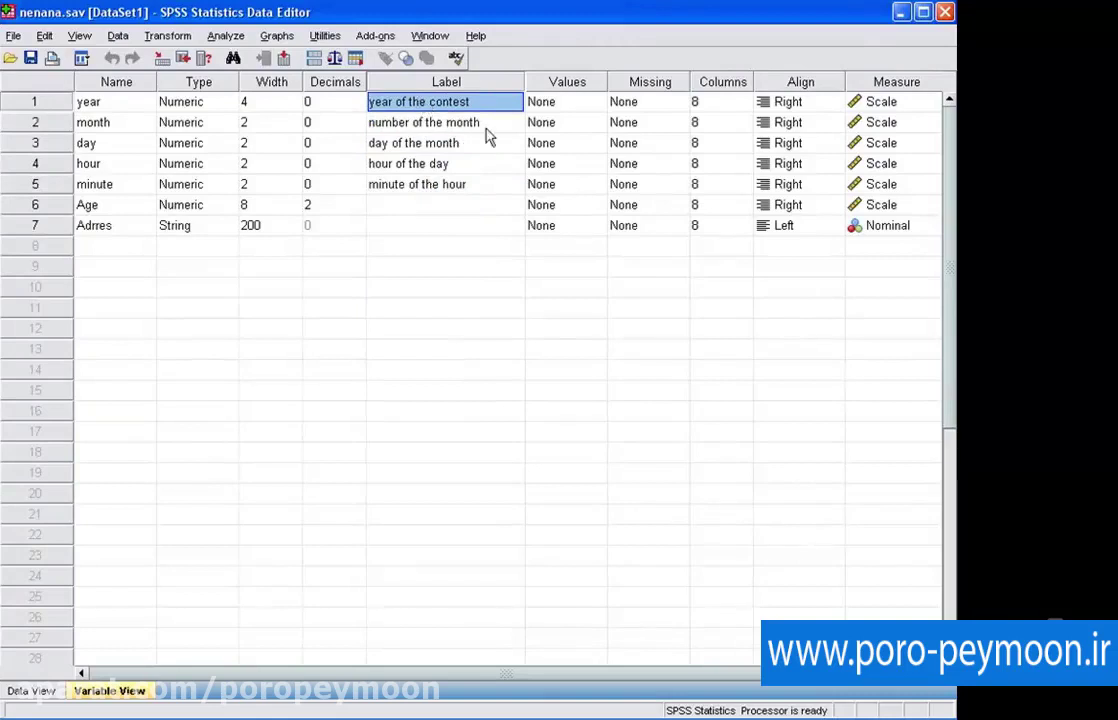
click(446, 121)
click(447, 148)
click(543, 106)
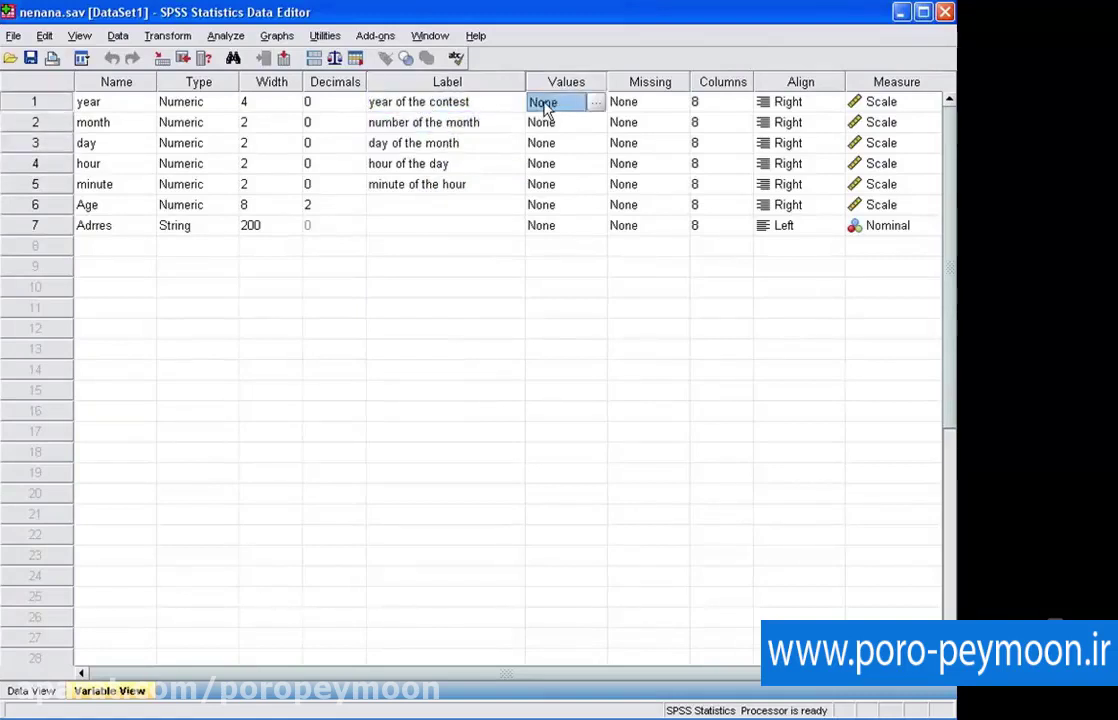
Open year's Value Labels dialog and add the label 0 = Woman.
click(595, 103)
drag(423, 247, 443, 243)
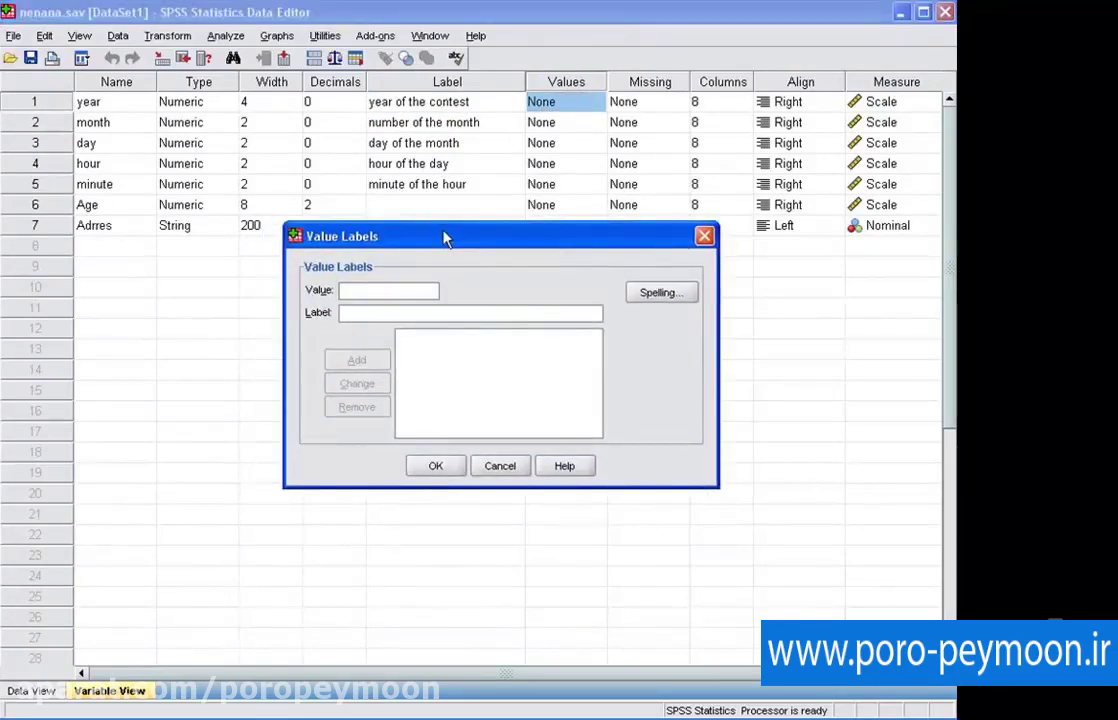
text(1)
click(390, 314)
key(shift+Tab)
text(0)
key(Tab)
text(Woman)
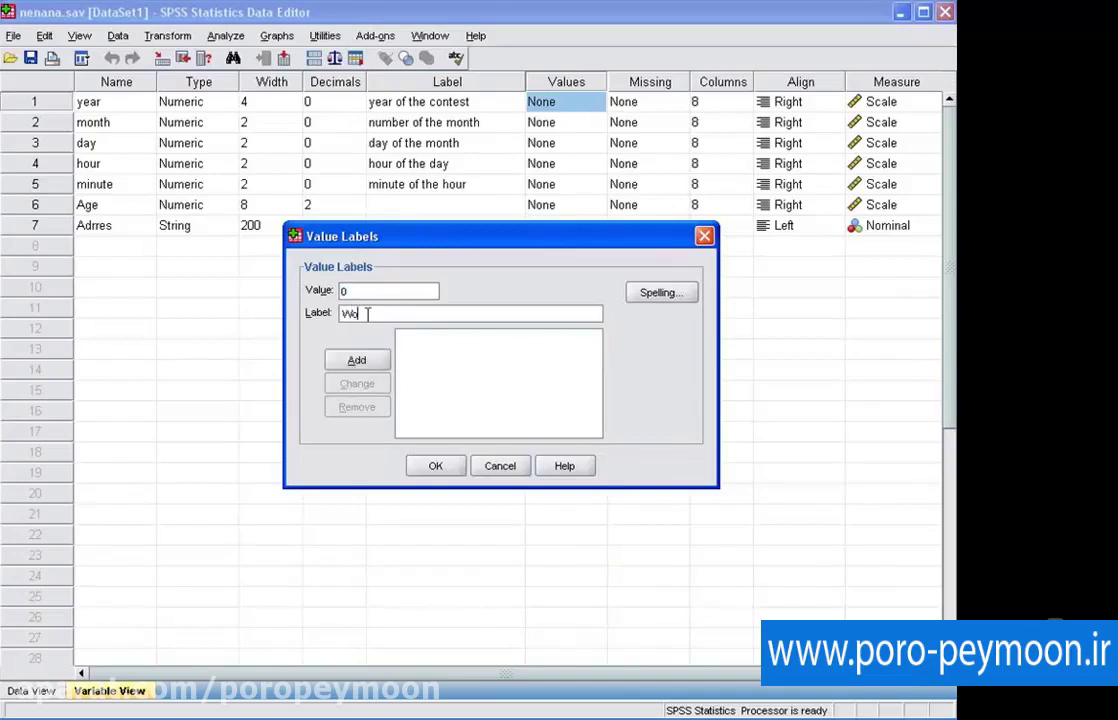
click(360, 360)
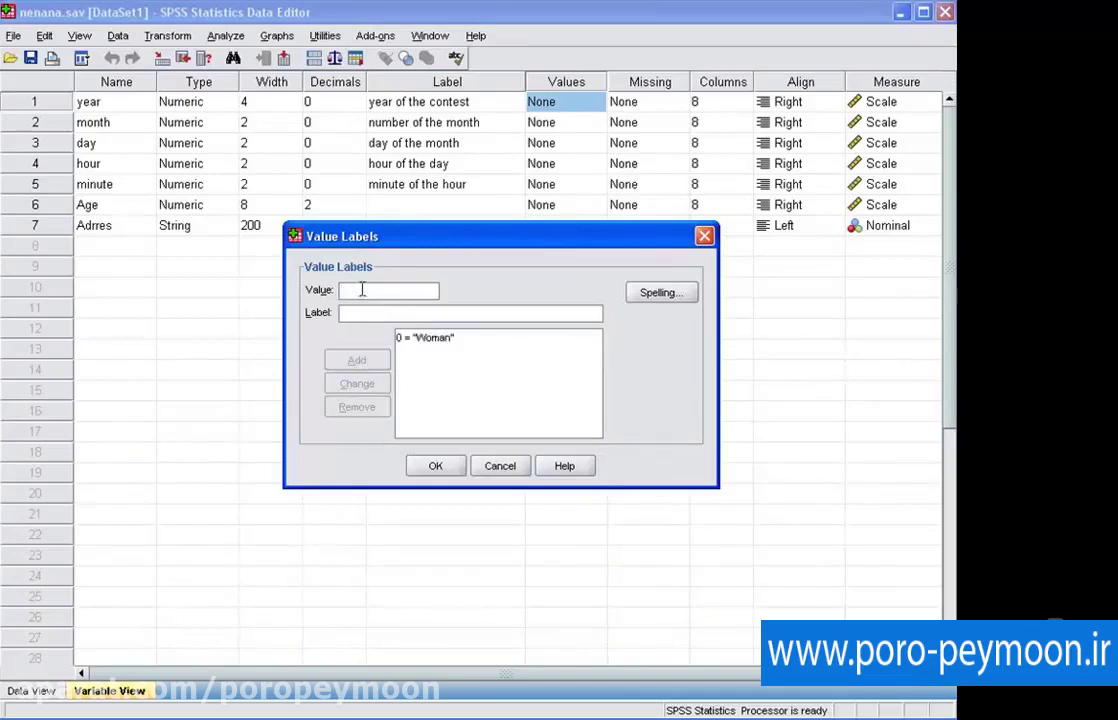
Enter 1 = Man, then discard year's value labels and select row 8's Name cell.
text(1)
click(362, 312)
text(Ma)
key(BackSpace)
key(BackSpace)
text(Man)
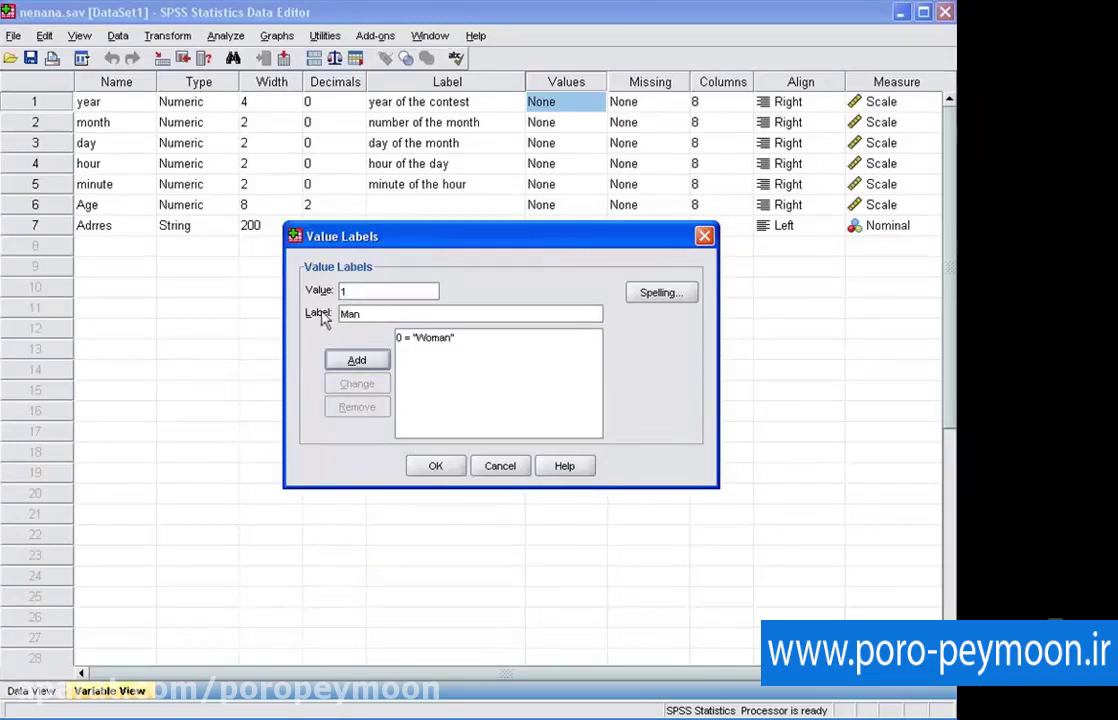
key(Escape)
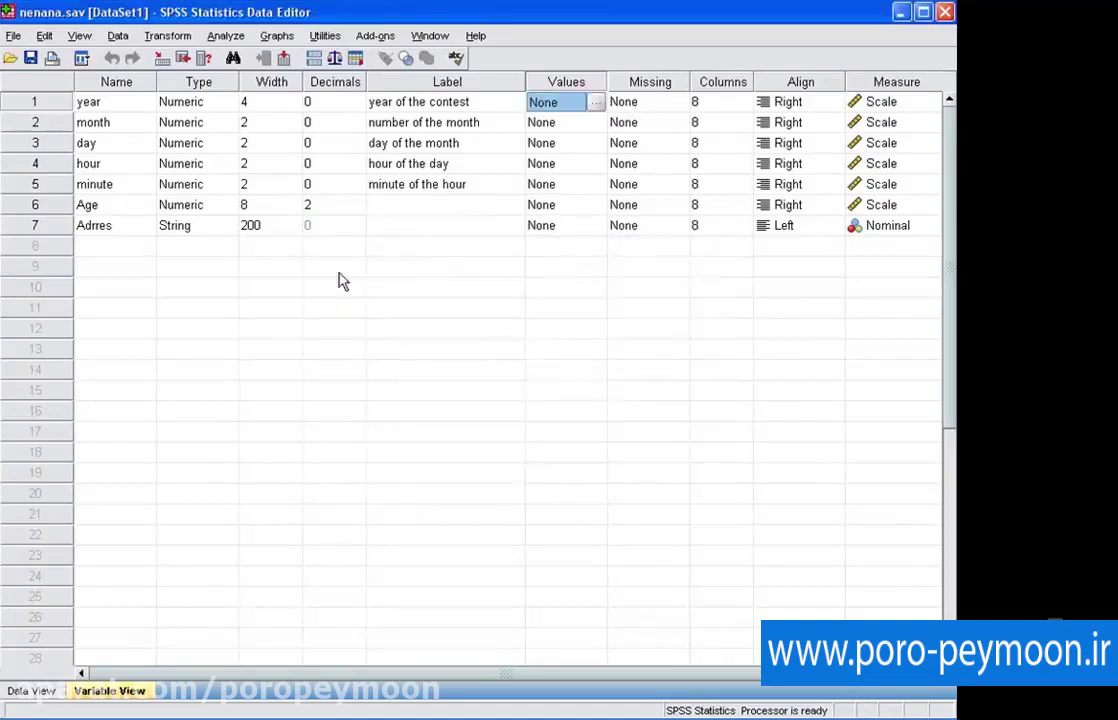
click(100, 248)
Name row 8's variable Gender, leaving its type unchanged.
text(Gender)
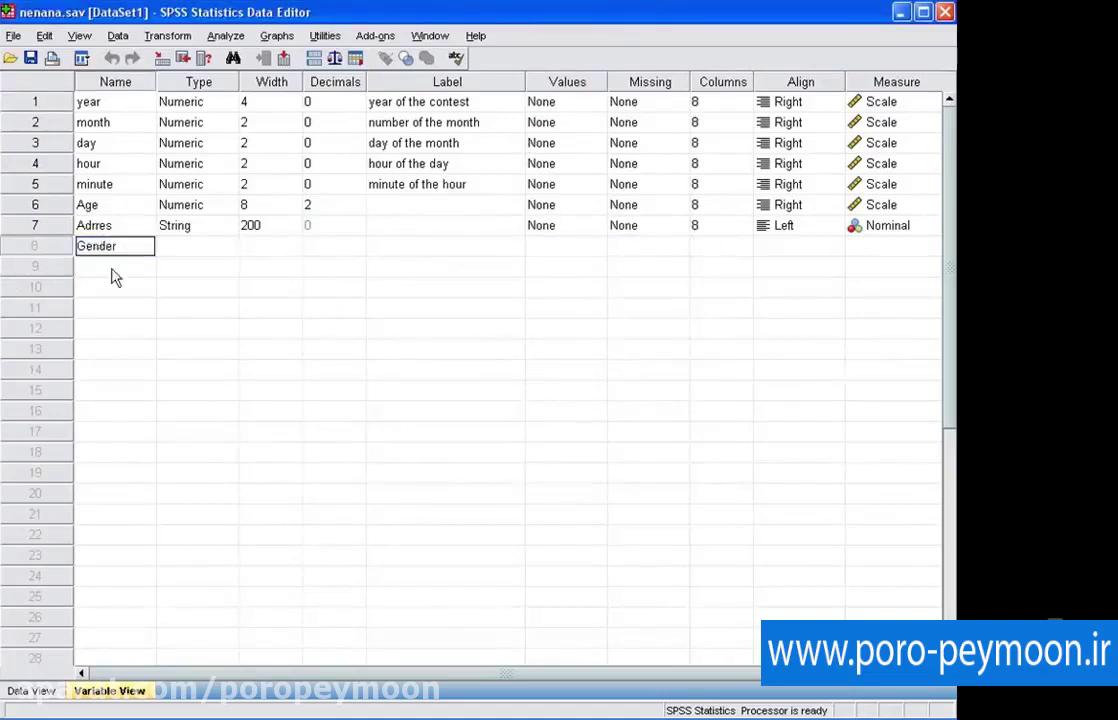
click(196, 247)
click(247, 256)
click(225, 250)
click(226, 247)
click(409, 465)
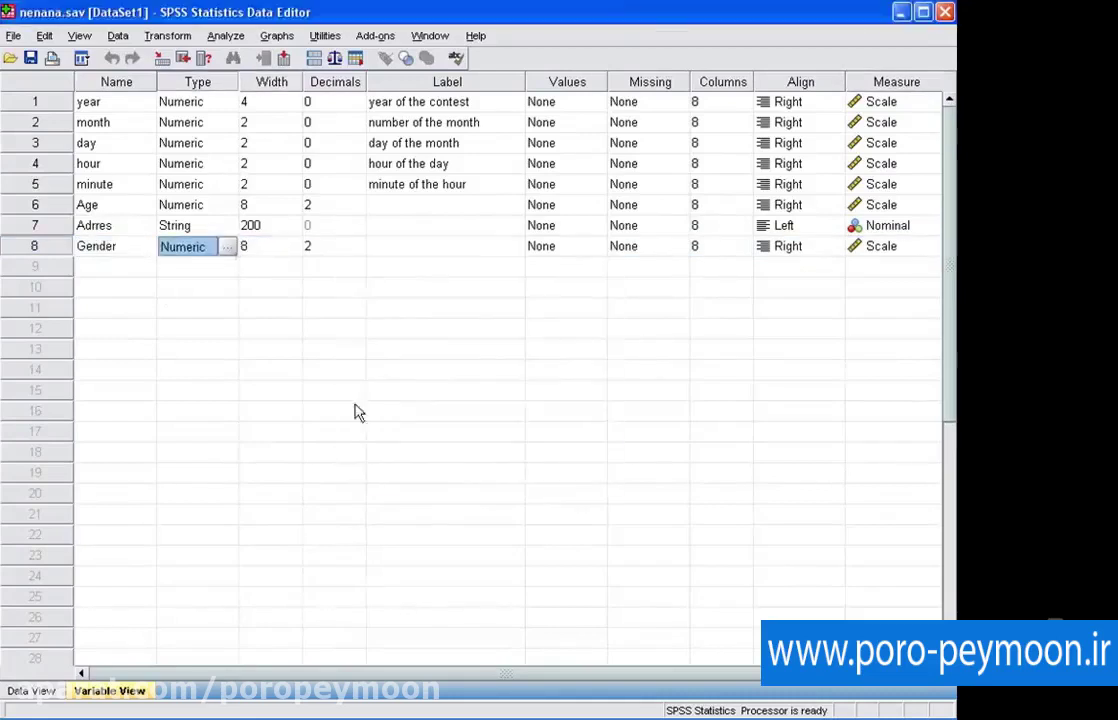
click(267, 246)
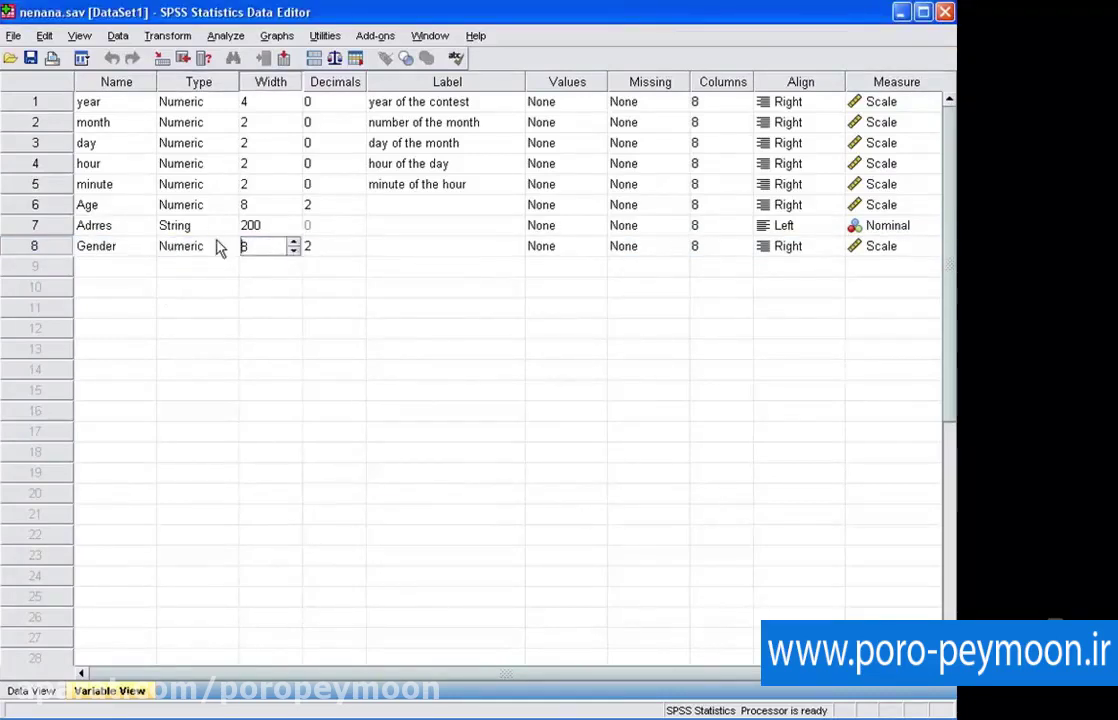
Give the new row 9 variable VAR00001 value labels 0 = Woman and 1 = Man.
click(540, 268)
click(597, 266)
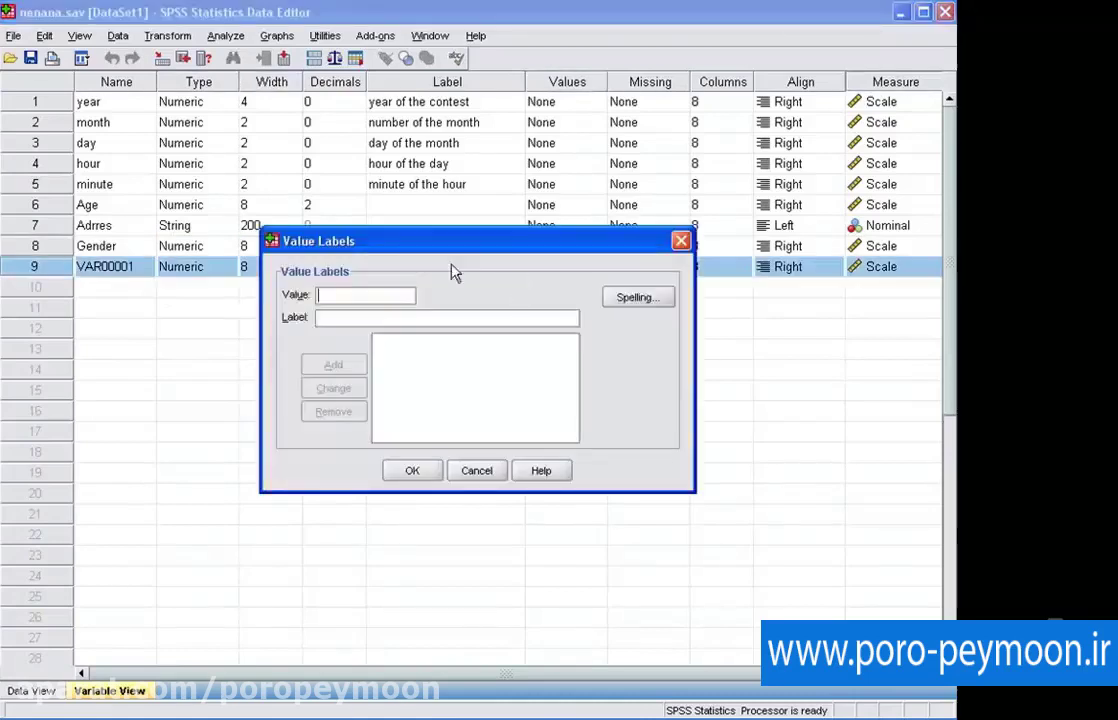
text(0)
key(Tab)
text(Woman)
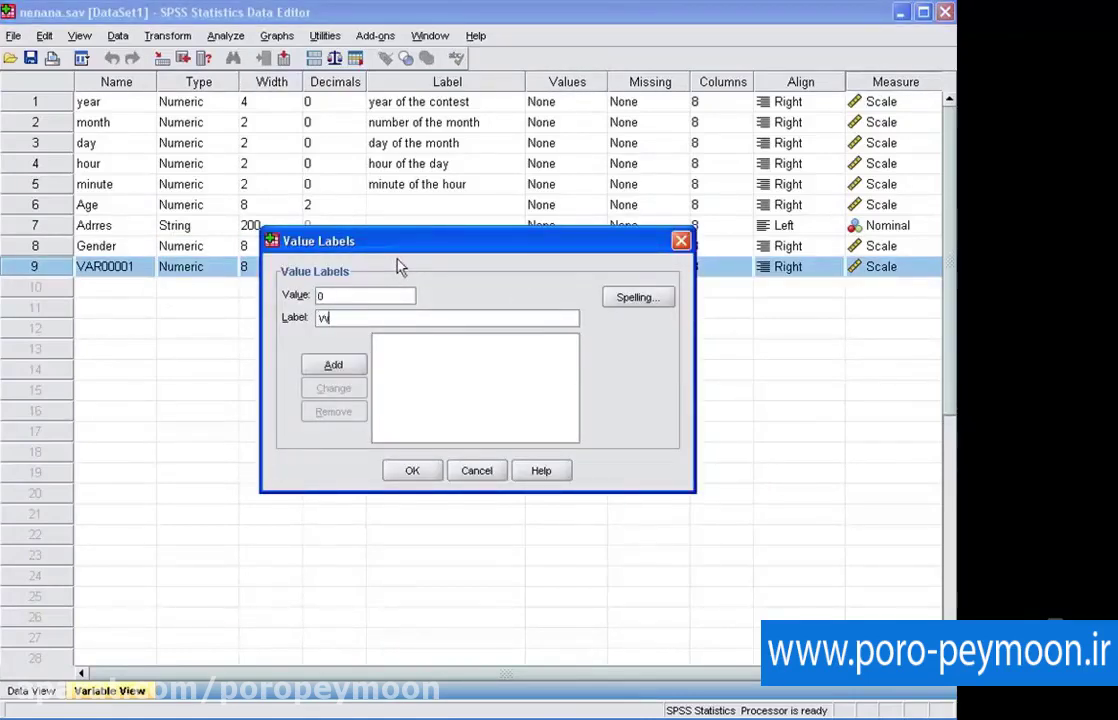
click(332, 366)
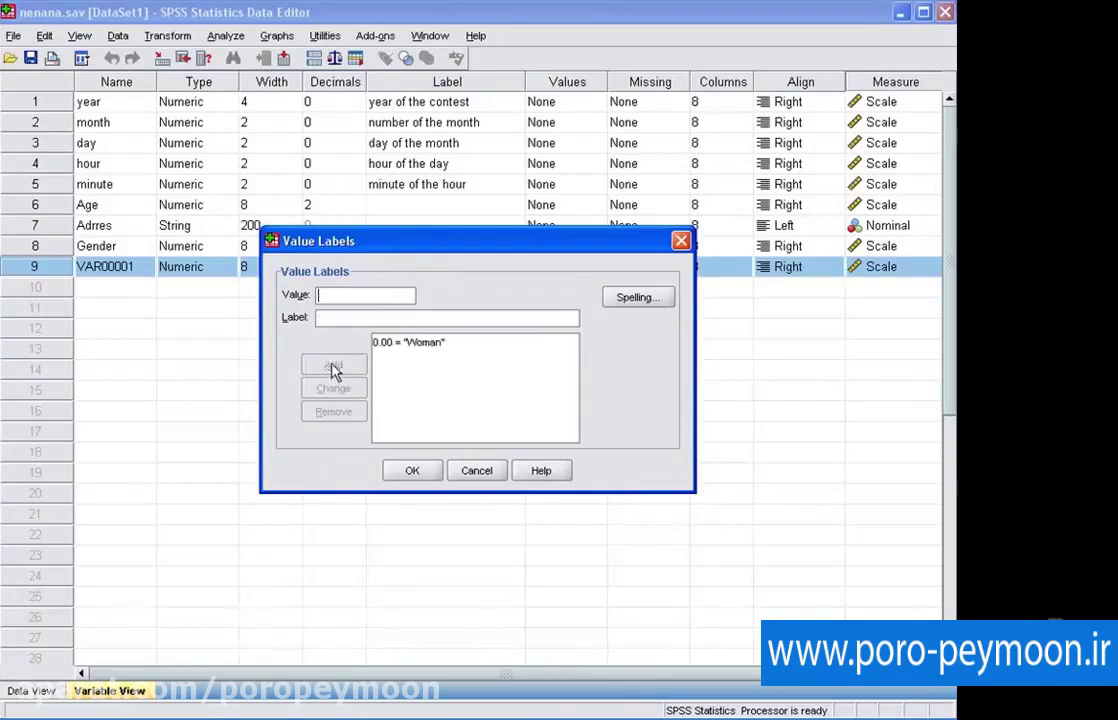
text(1)
click(341, 319)
text(Man)
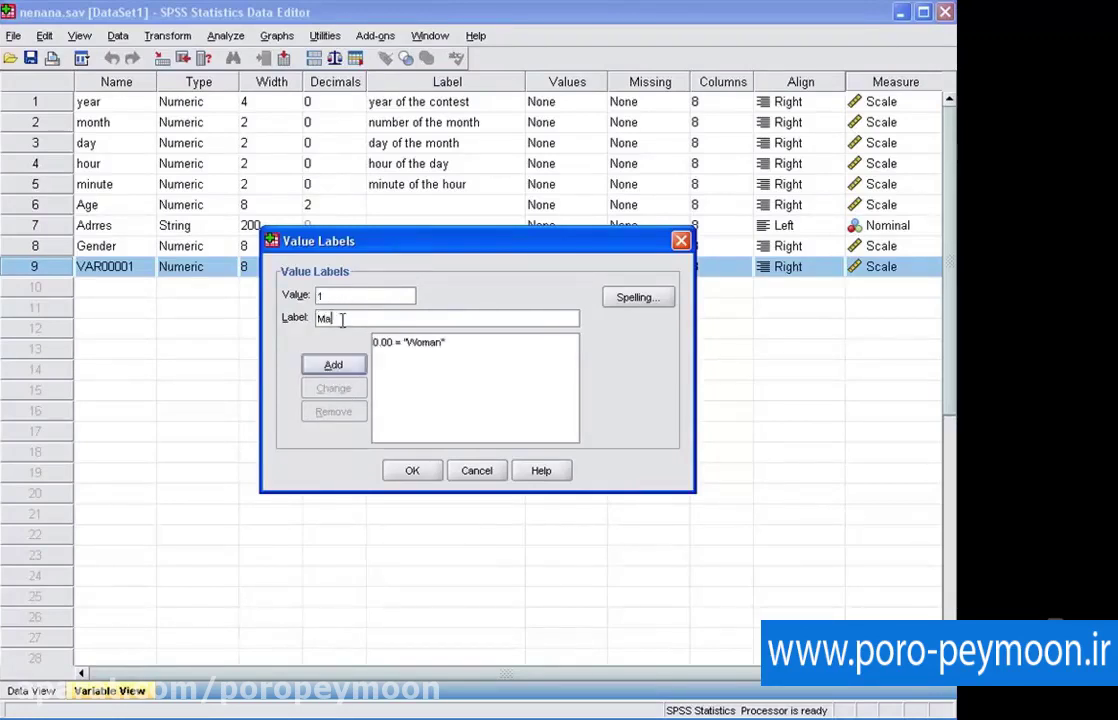
click(326, 367)
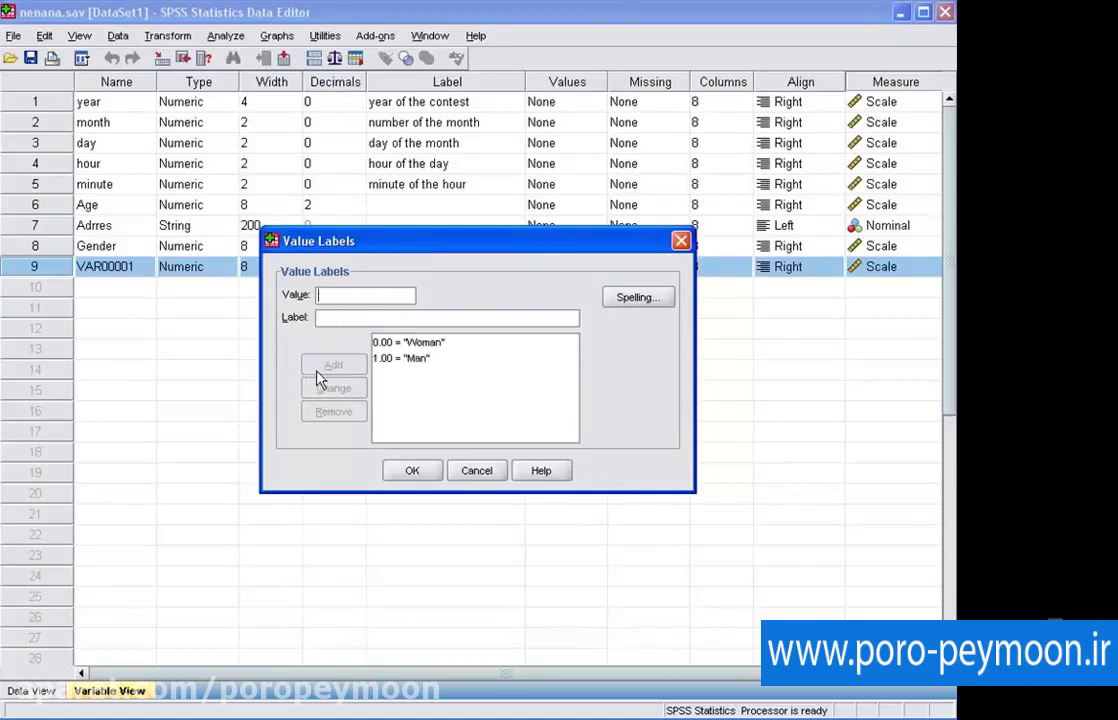
click(412, 472)
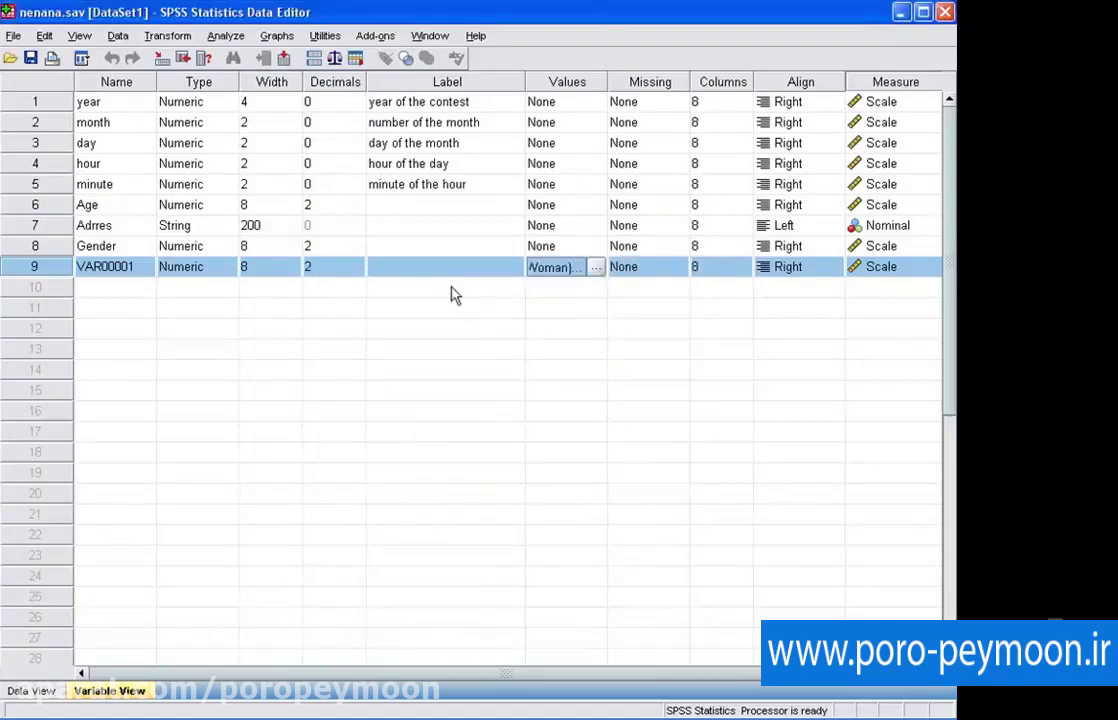
Set VAR00001's decimals to 0.
click(320, 265)
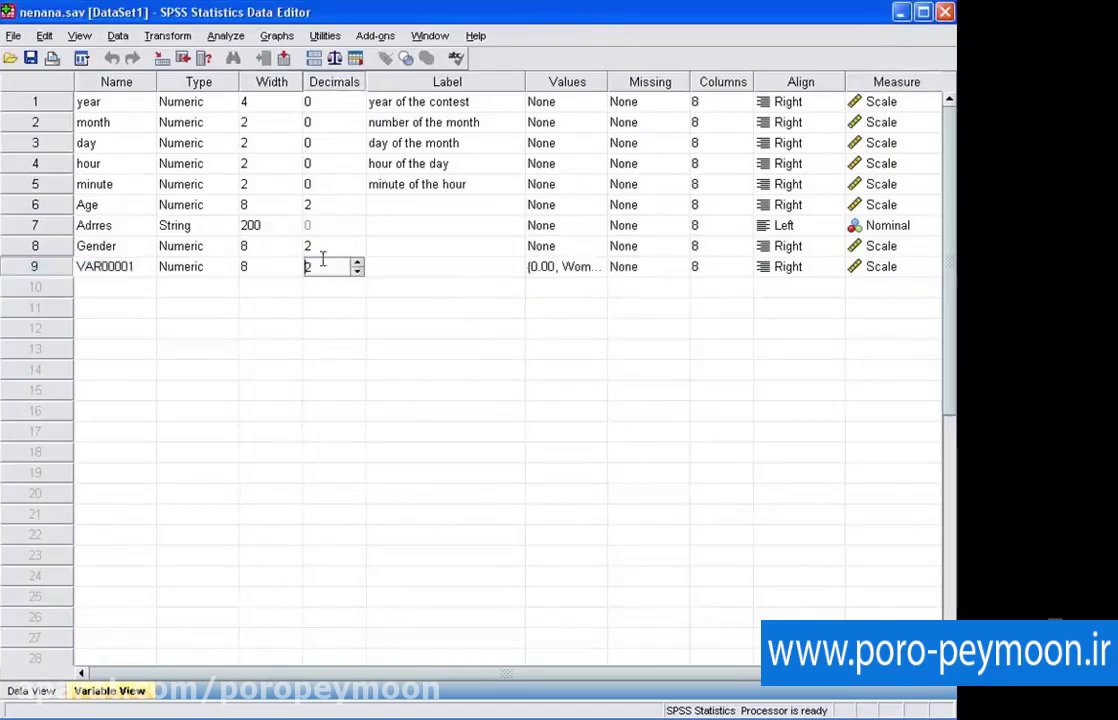
text(0)
click(413, 268)
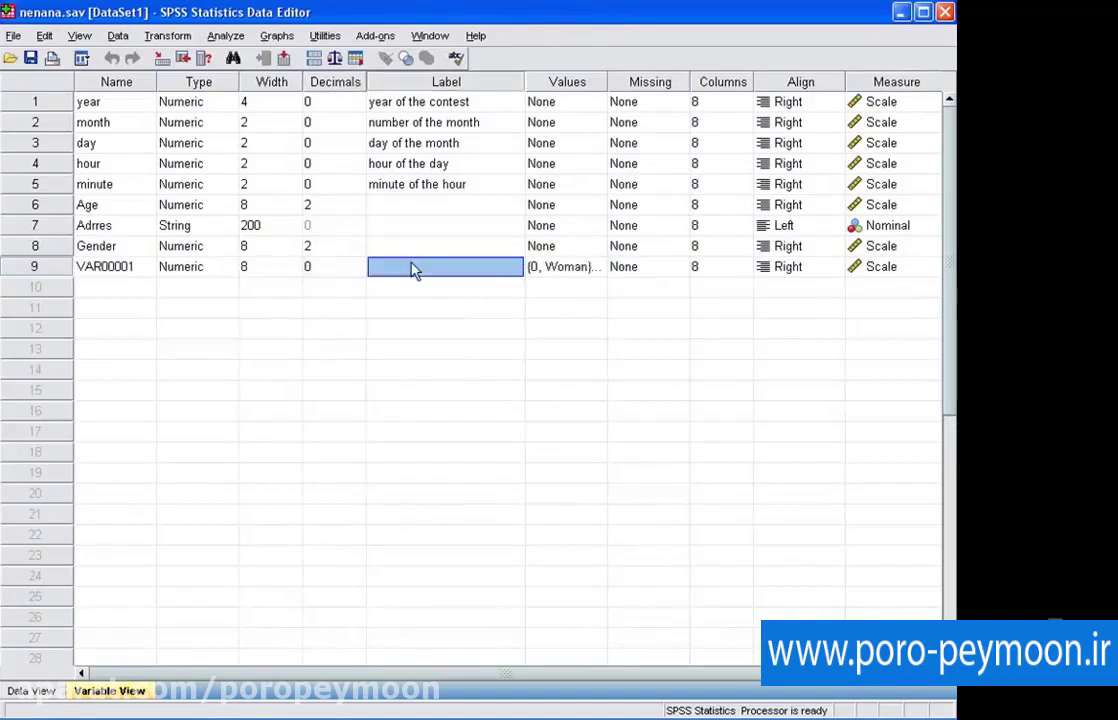
click(553, 268)
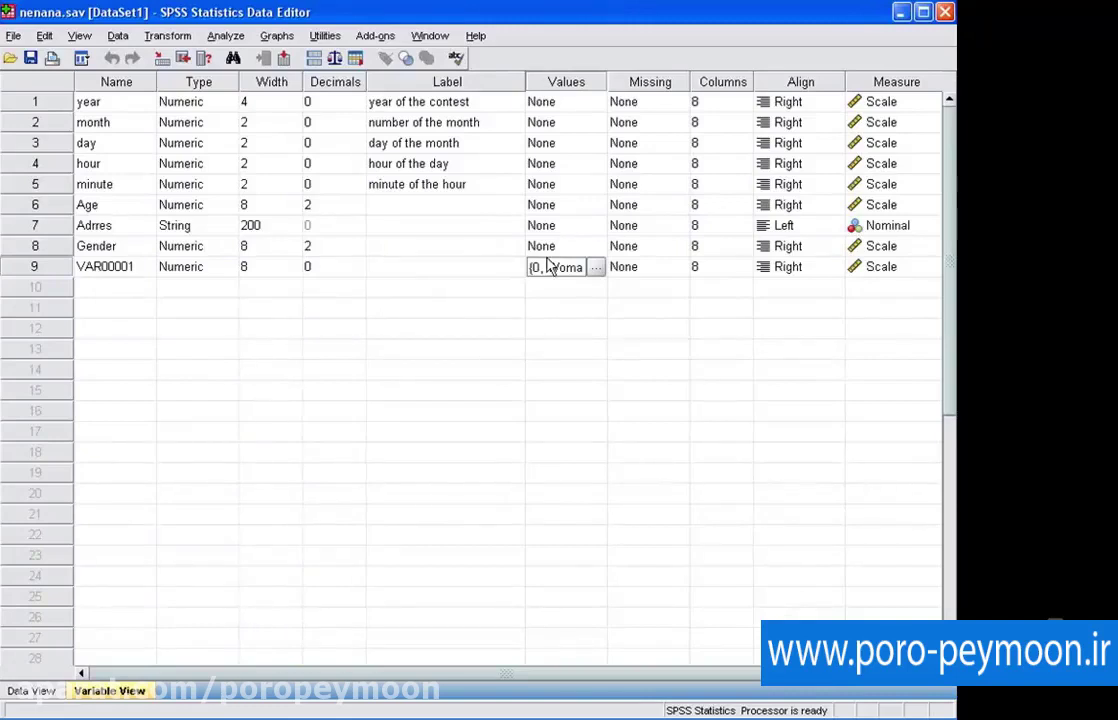
In Data View, enter Gender values 1, 2 and 3 for the first three cases.
click(48, 684)
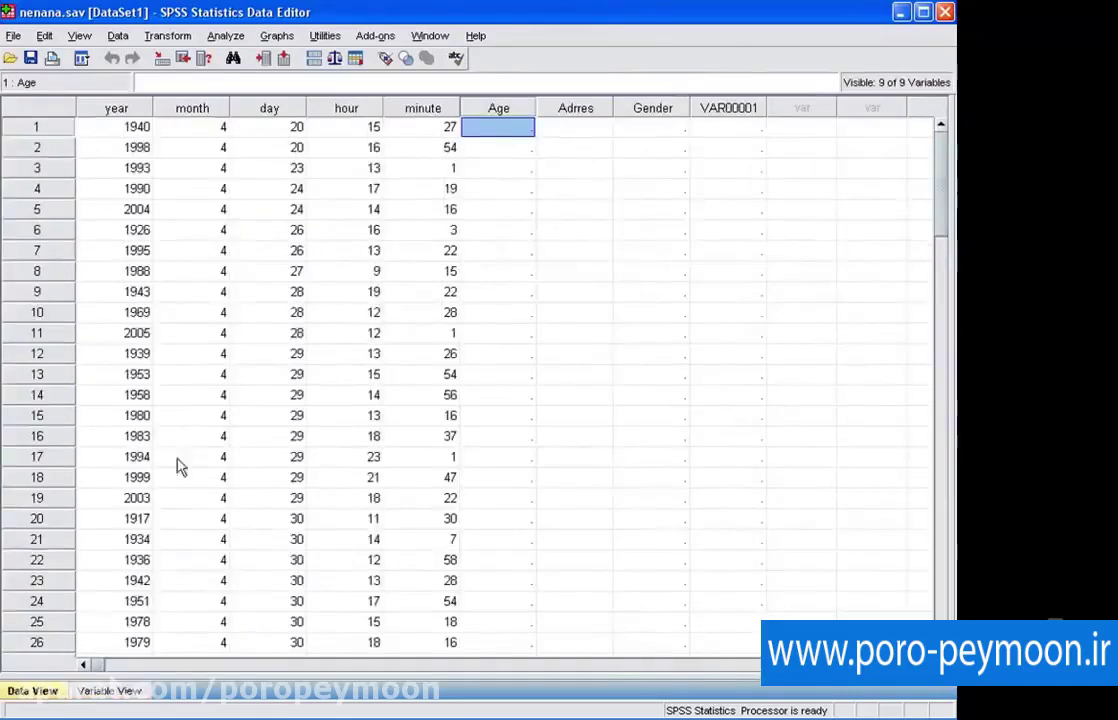
click(656, 133)
text(1)
key(Return)
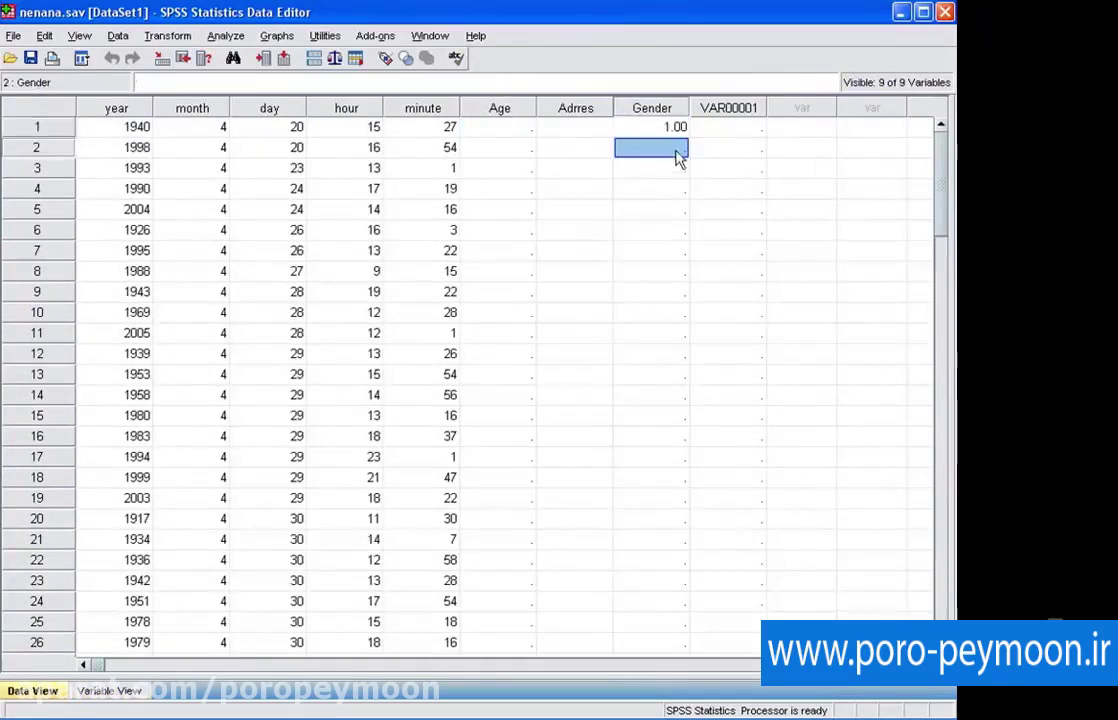
text(2)
key(Return)
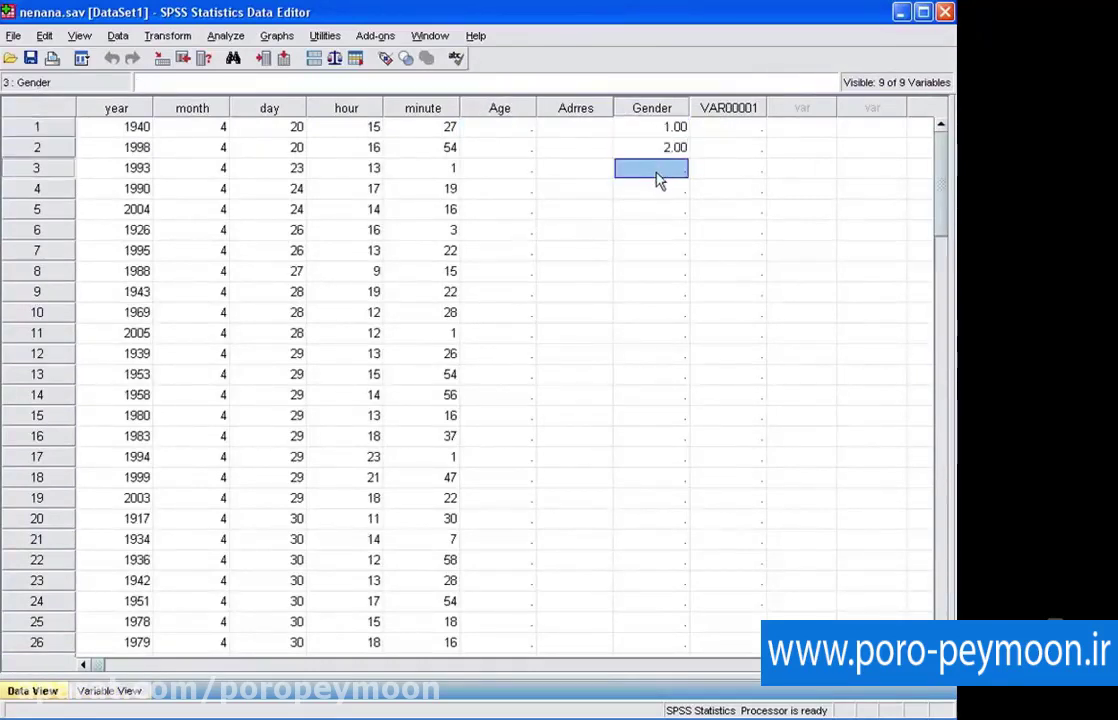
text(3)
click(700, 127)
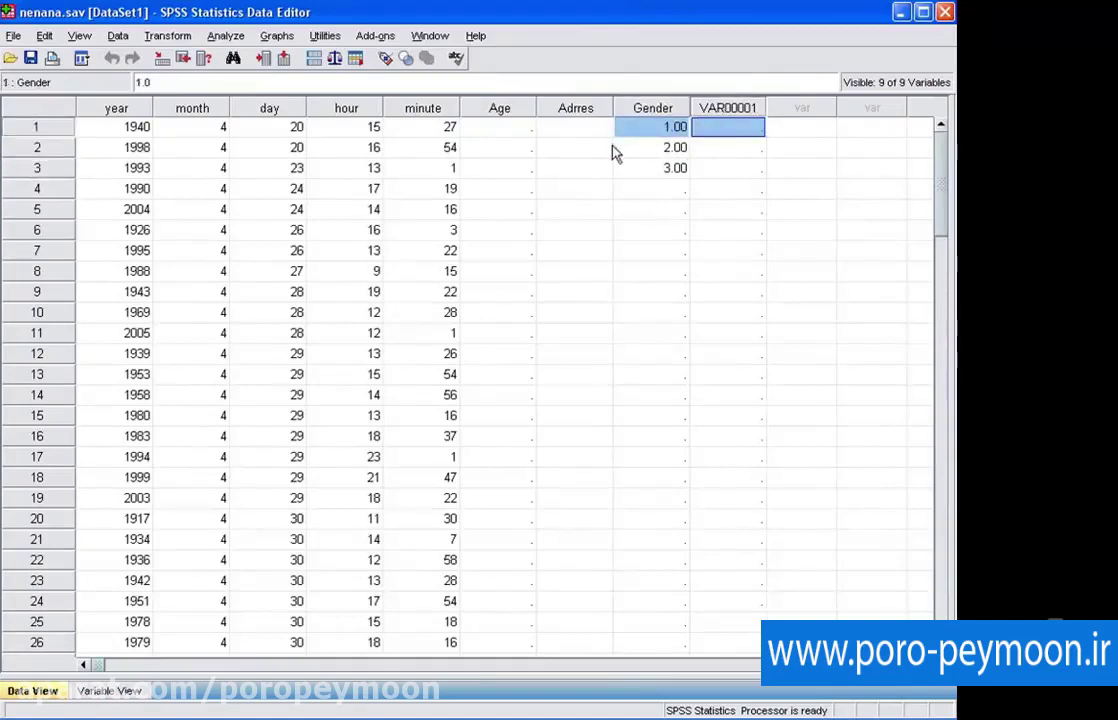
Overwrite Gender for cases 1 and 2 with 0, then return to Variable View.
click(662, 130)
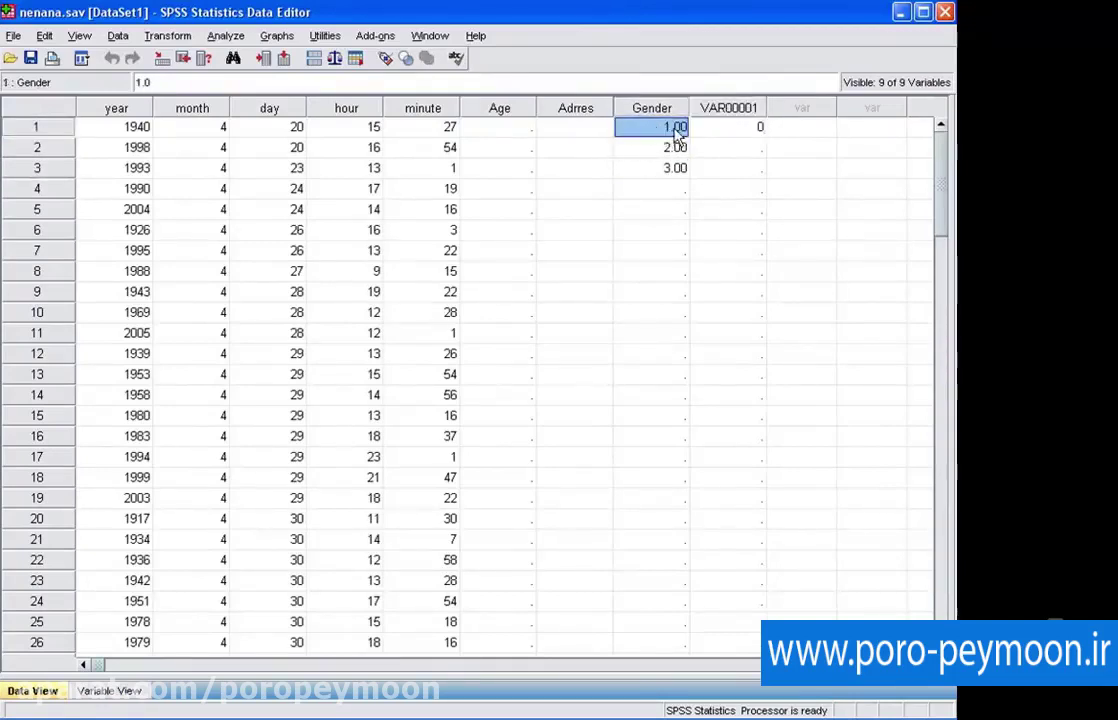
double_click(676, 128)
text(0)
click(659, 150)
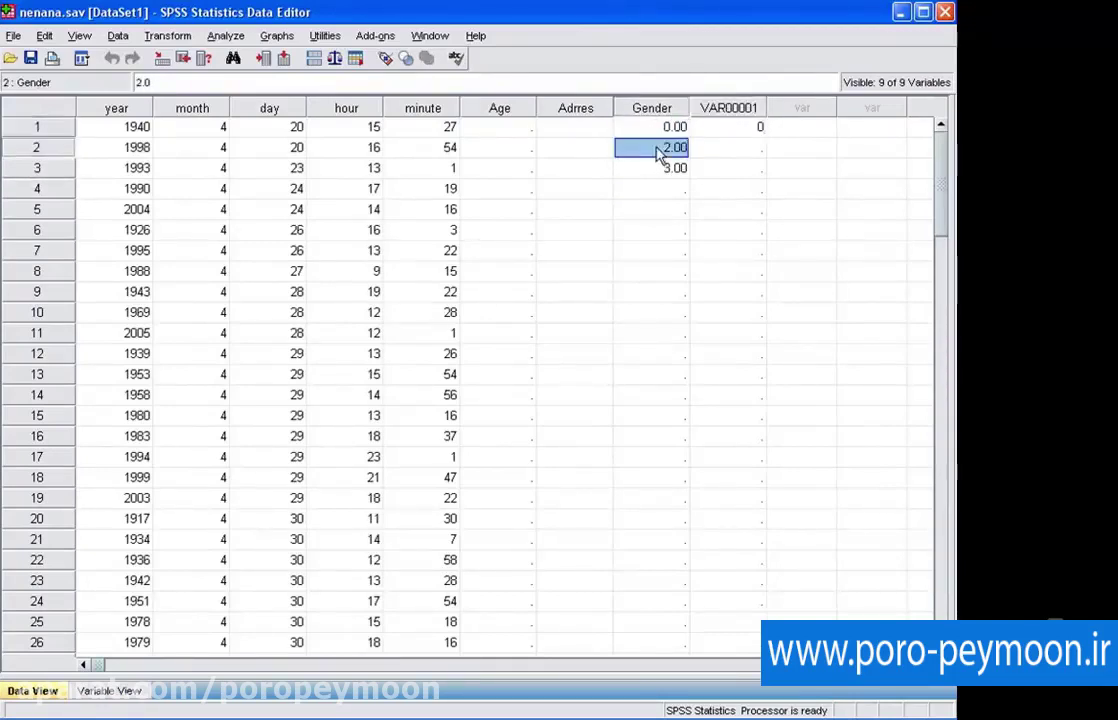
double_click(672, 148)
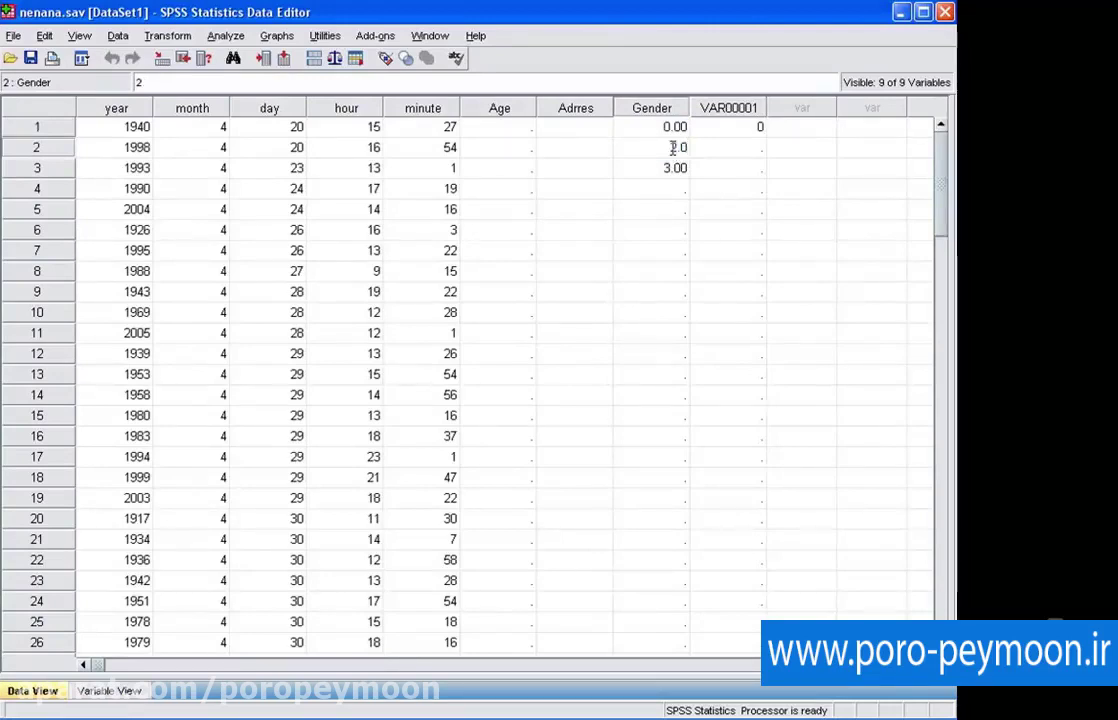
drag(652, 146, 709, 145)
text(0)
click(649, 170)
click(128, 691)
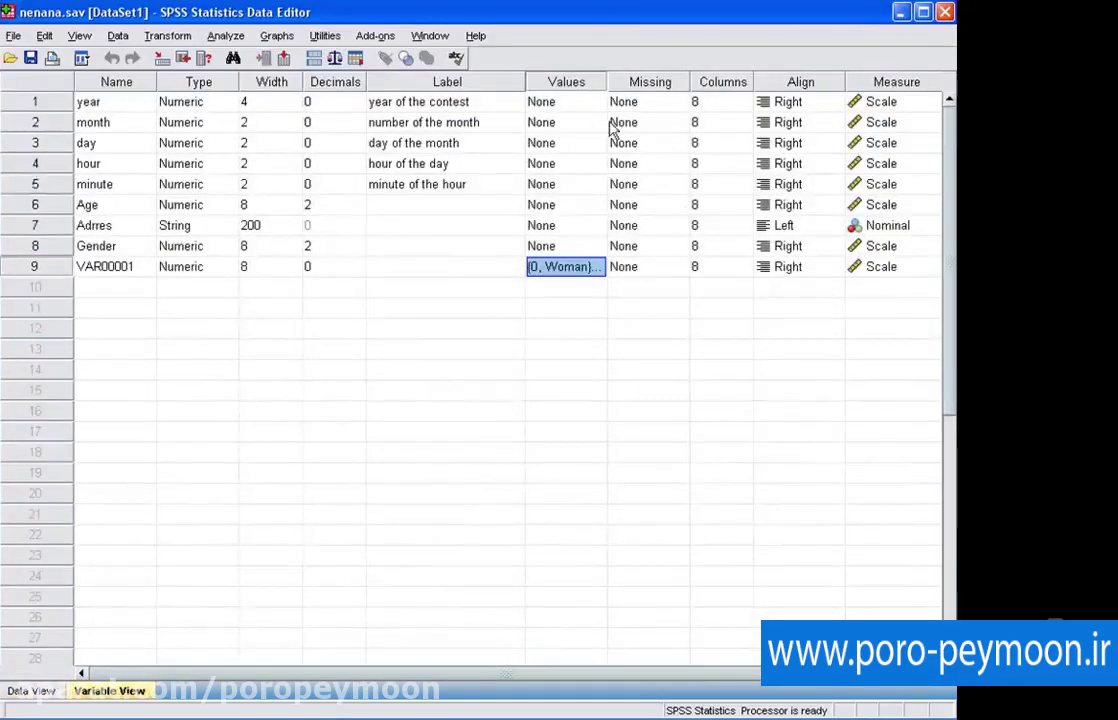
Leave year's missing values as None by cancelling the dialog, then switch to Data View.
click(644, 110)
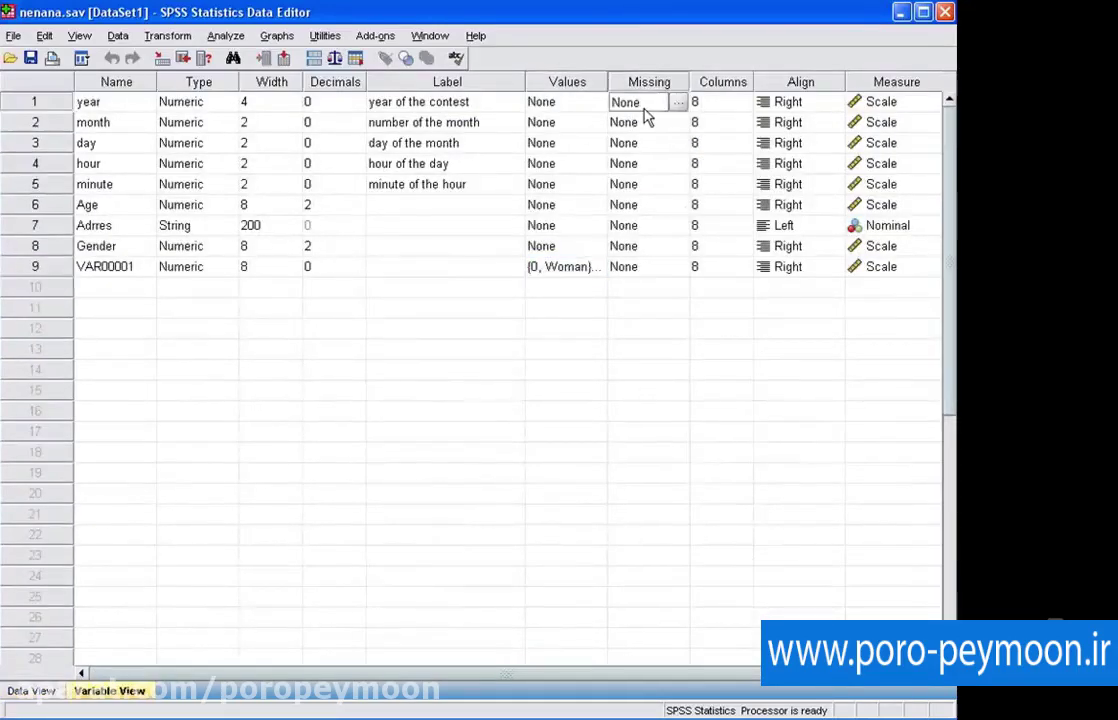
click(677, 103)
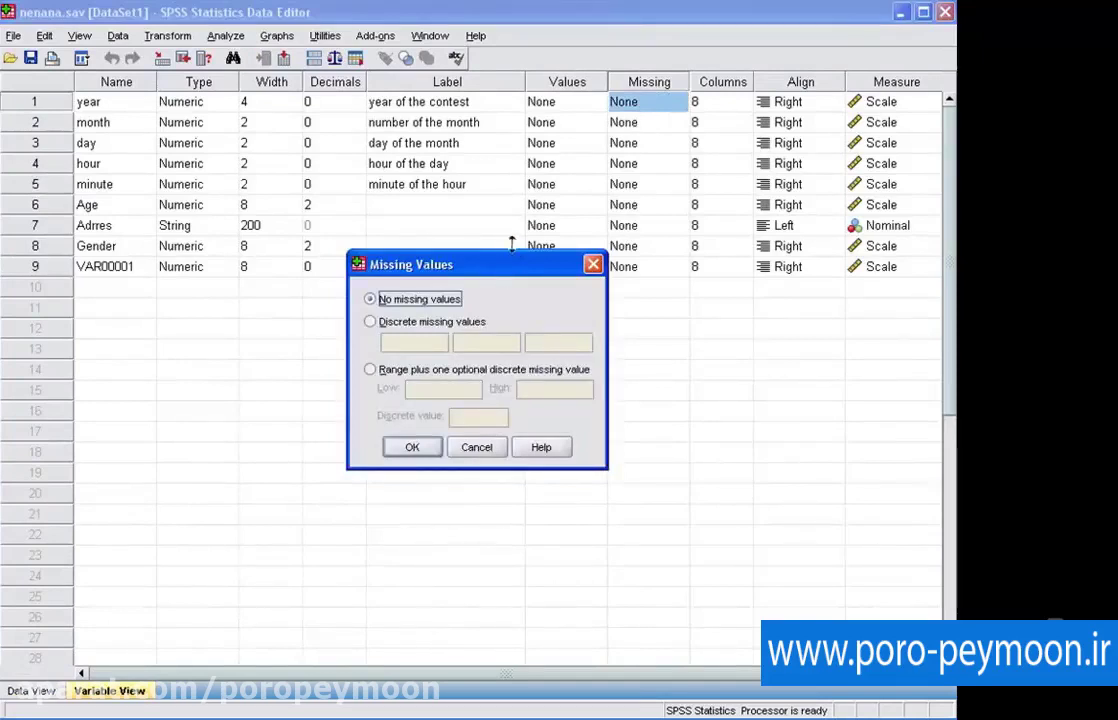
click(466, 448)
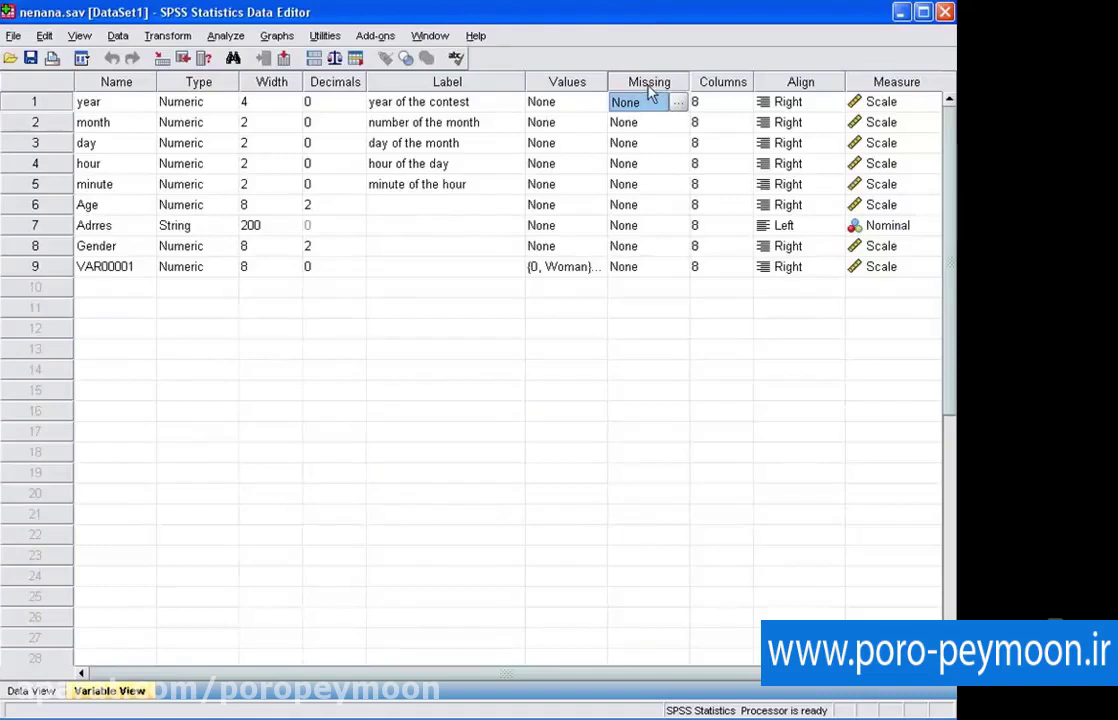
click(31, 690)
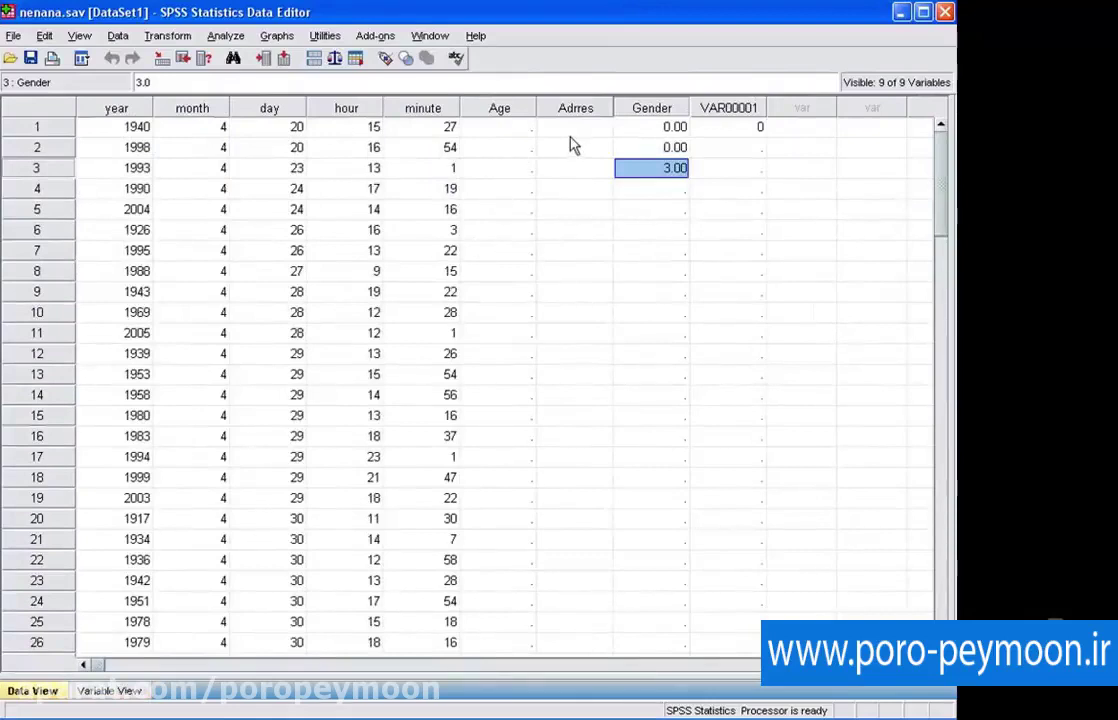
Inspect case 1's Age, Gender and Adrres values, dismissing Gender's context menu unchanged.
click(505, 130)
click(656, 130)
right_click(659, 130)
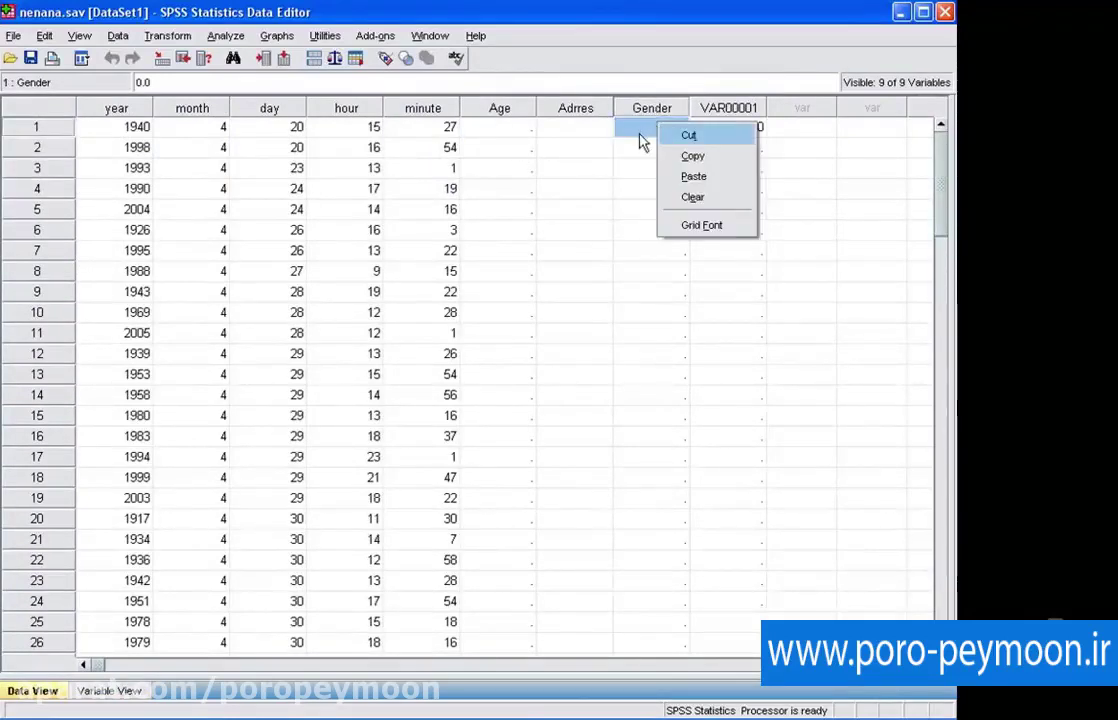
click(574, 143)
click(565, 130)
click(524, 135)
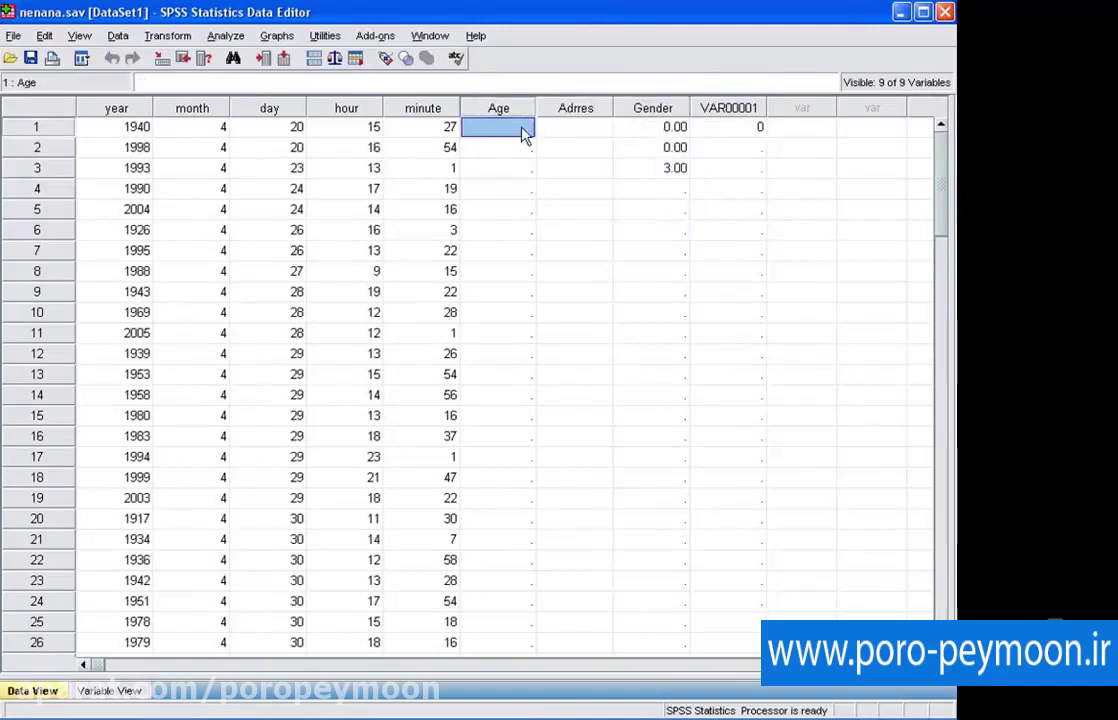
Set year's alignment to Center, save, and check the year values in Data View.
click(106, 691)
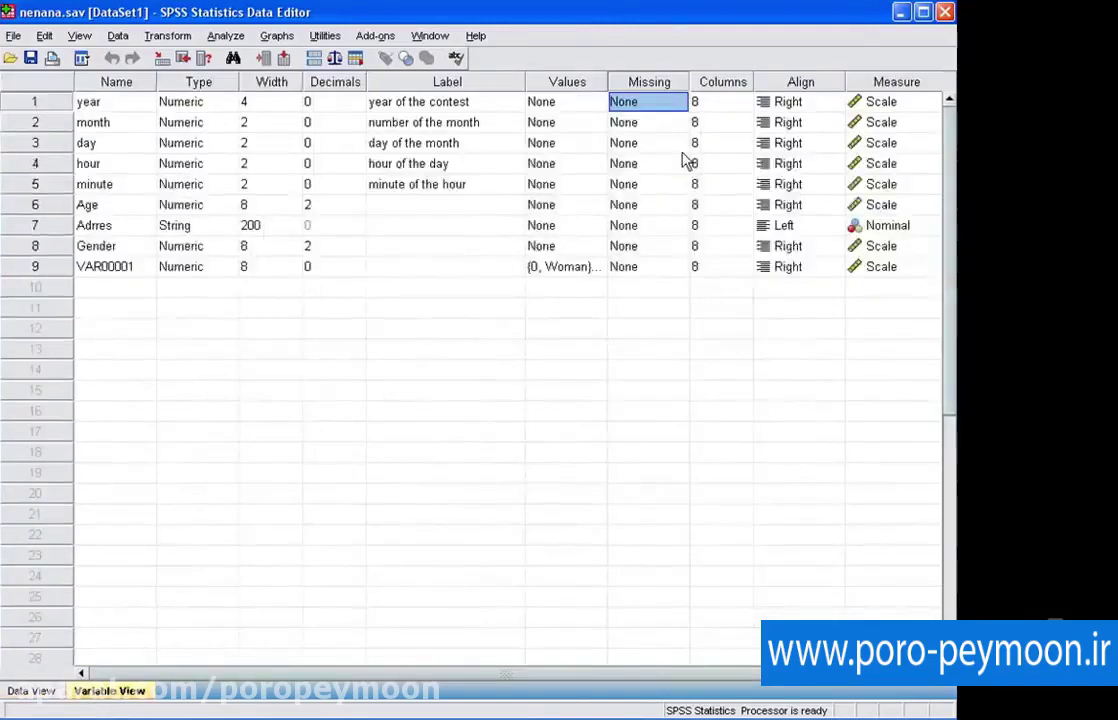
click(722, 107)
click(811, 110)
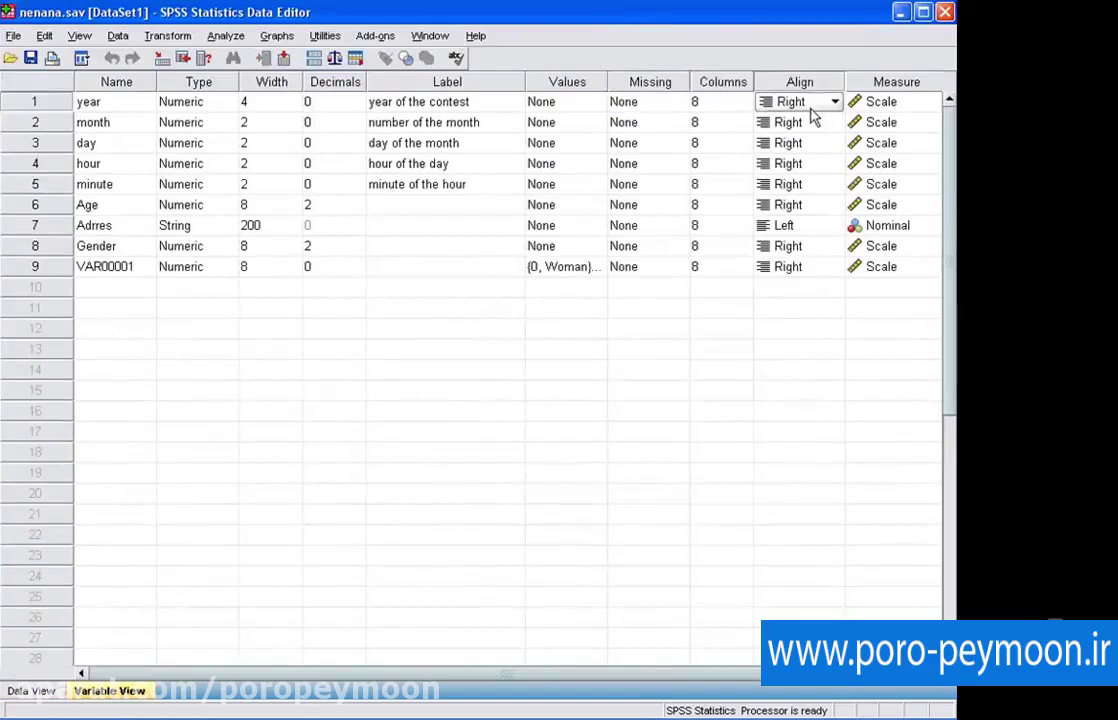
click(835, 102)
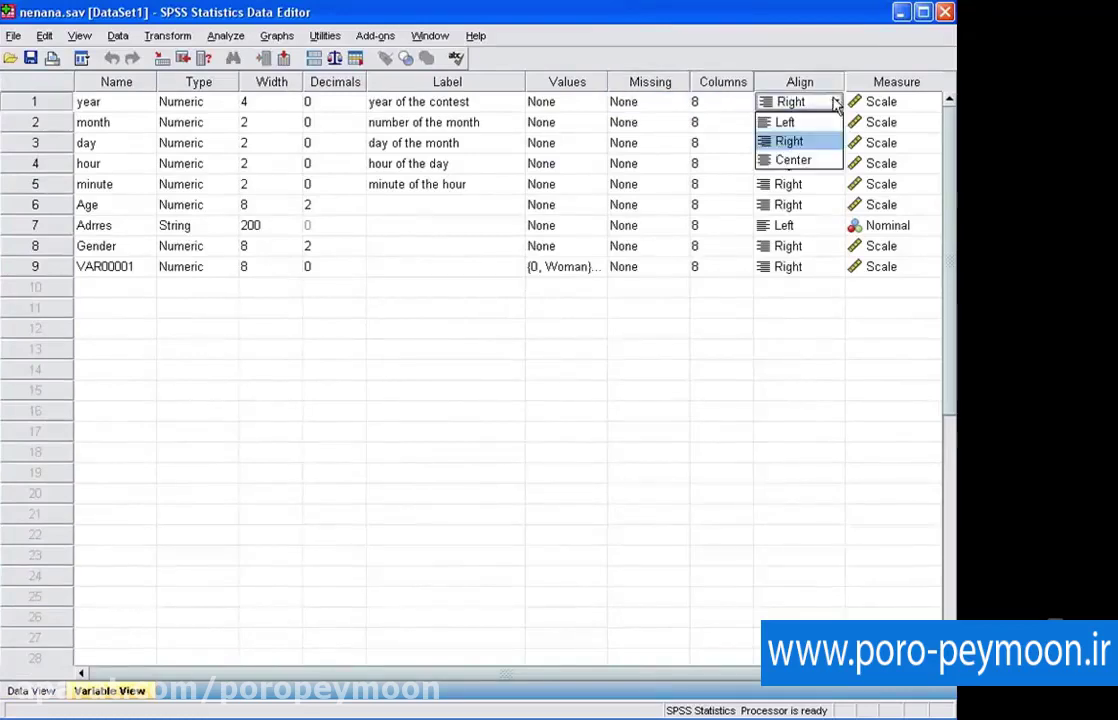
click(793, 161)
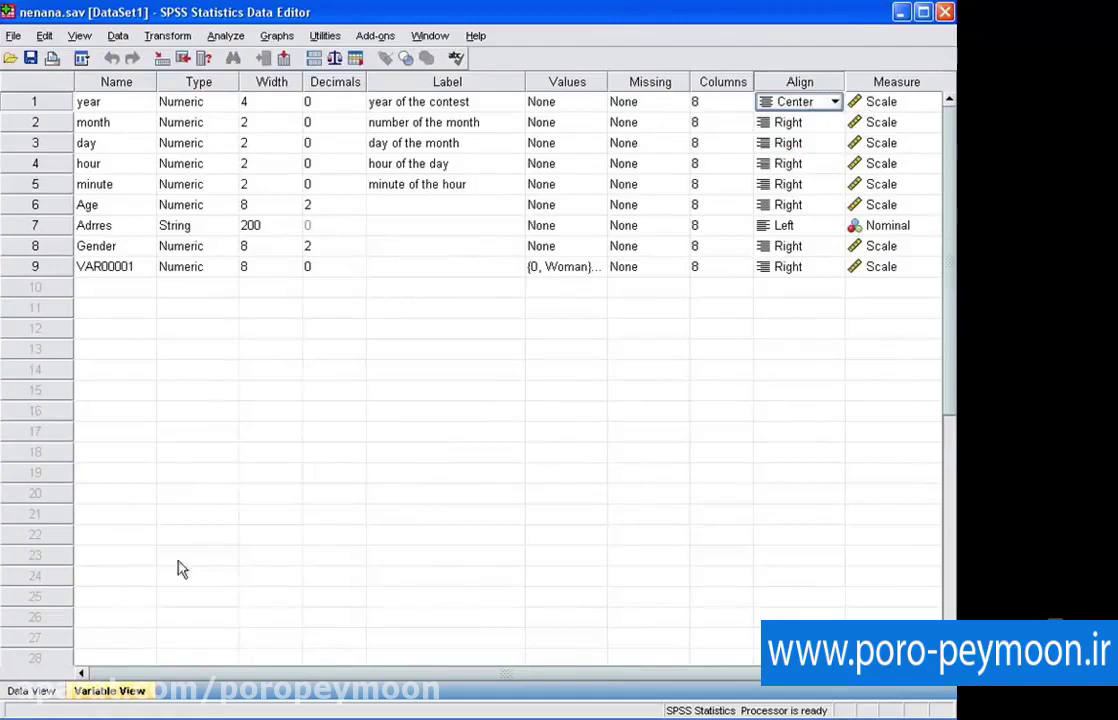
click(31, 57)
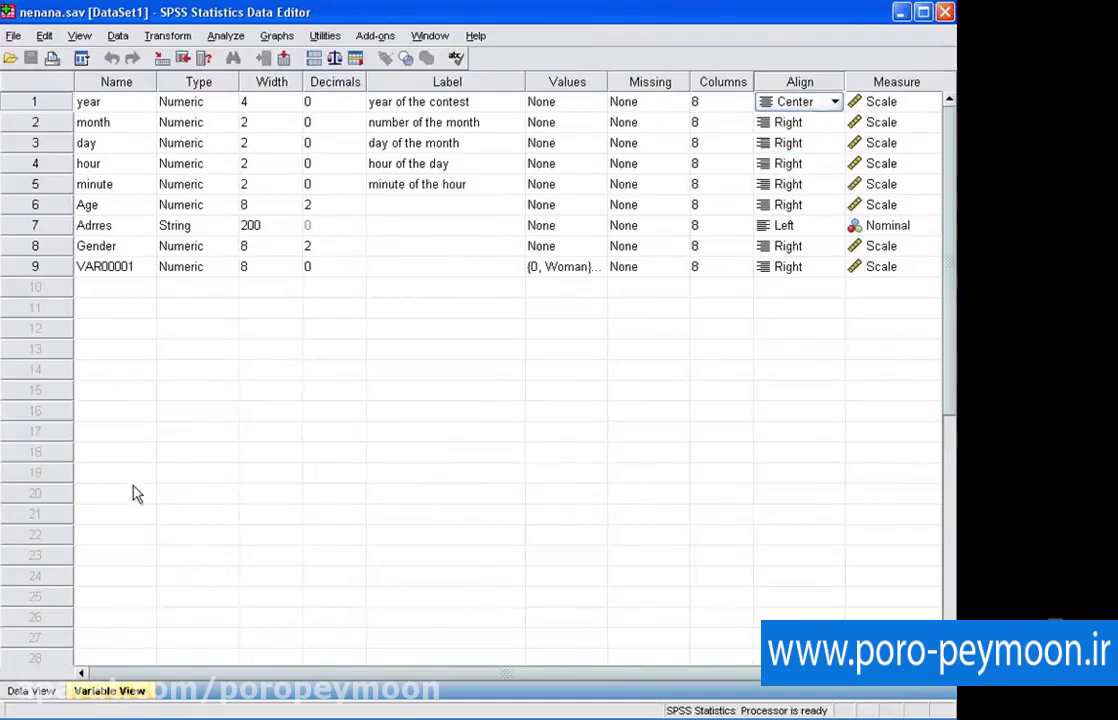
click(56, 693)
click(131, 132)
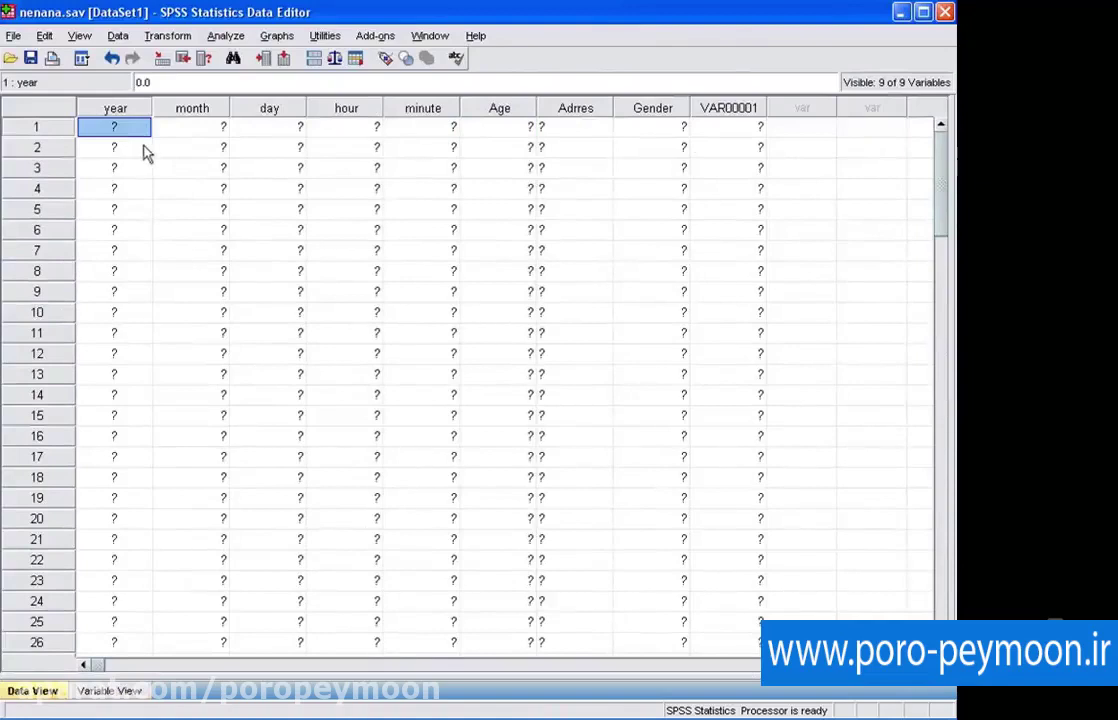
Change year's alignment back to Right and compare the year values in Data View.
click(105, 690)
click(833, 106)
click(835, 103)
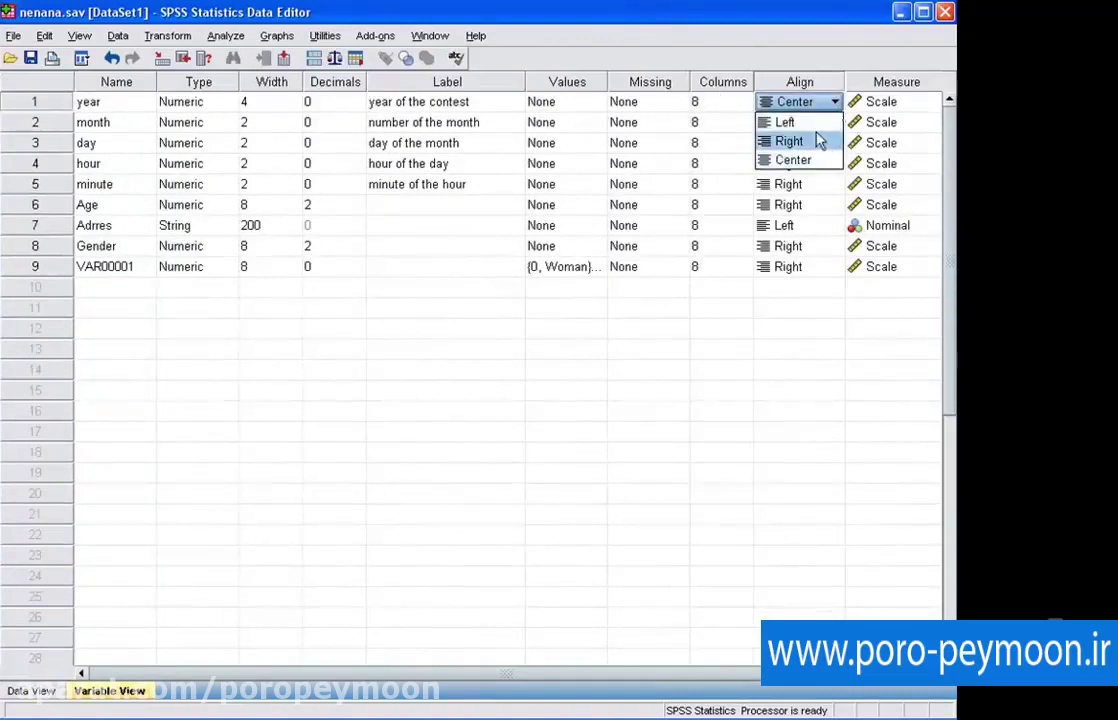
click(818, 142)
click(35, 690)
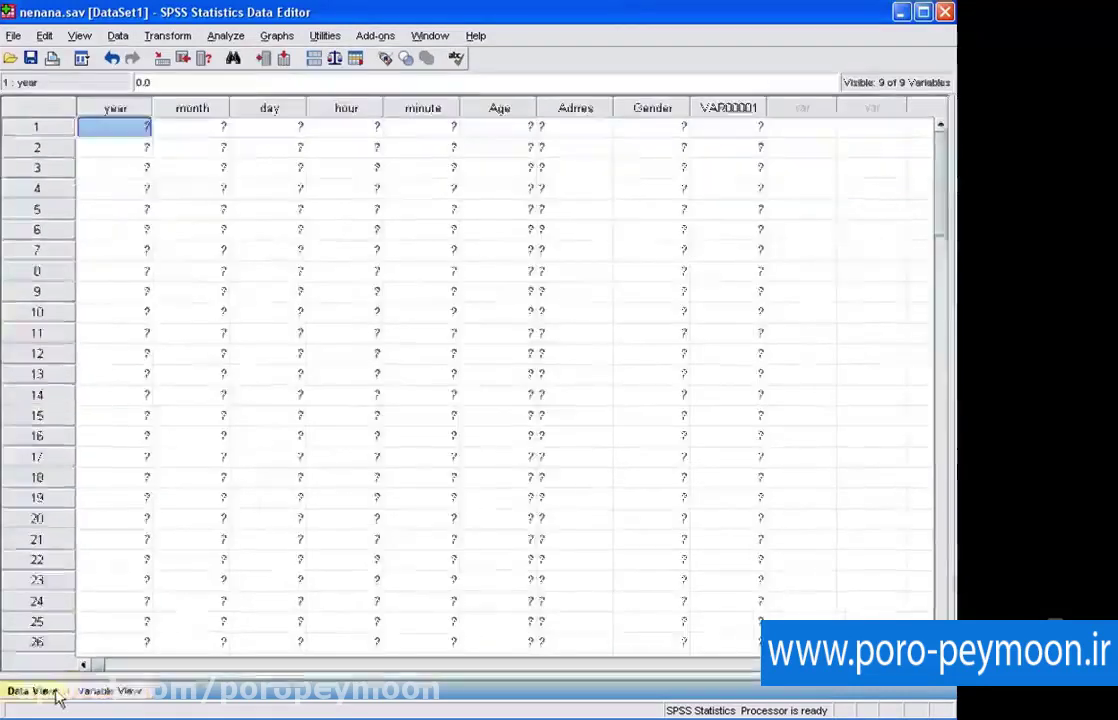
click(167, 216)
click(125, 147)
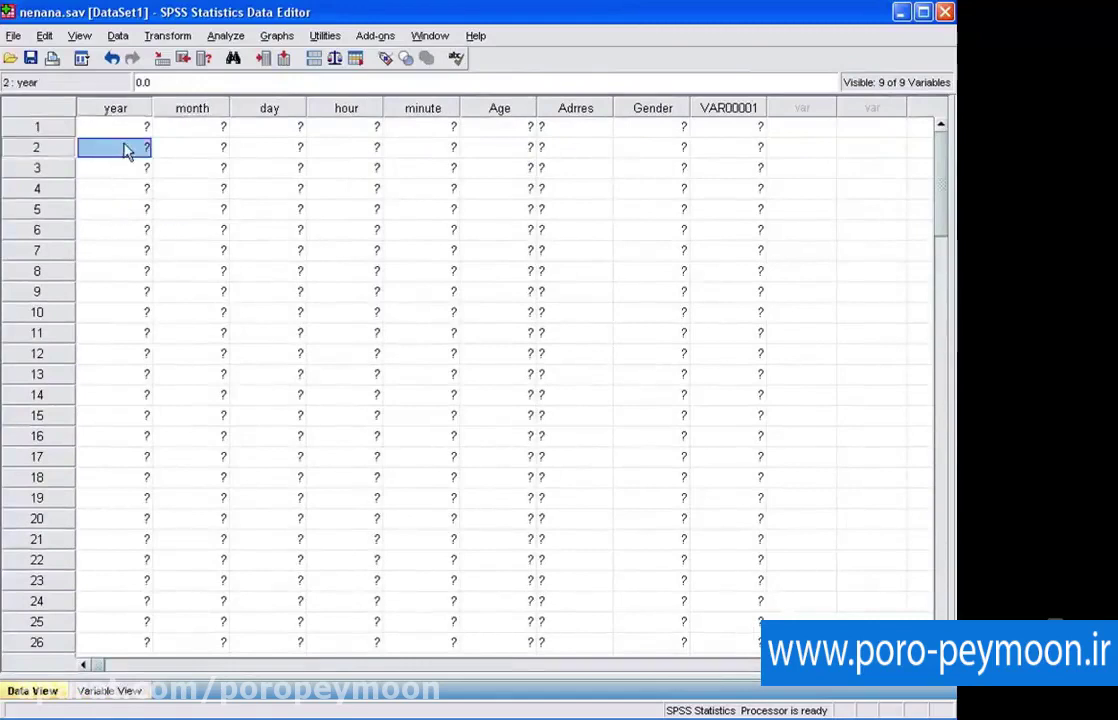
click(127, 129)
Set year's alignment to Left and save the dataset.
click(102, 691)
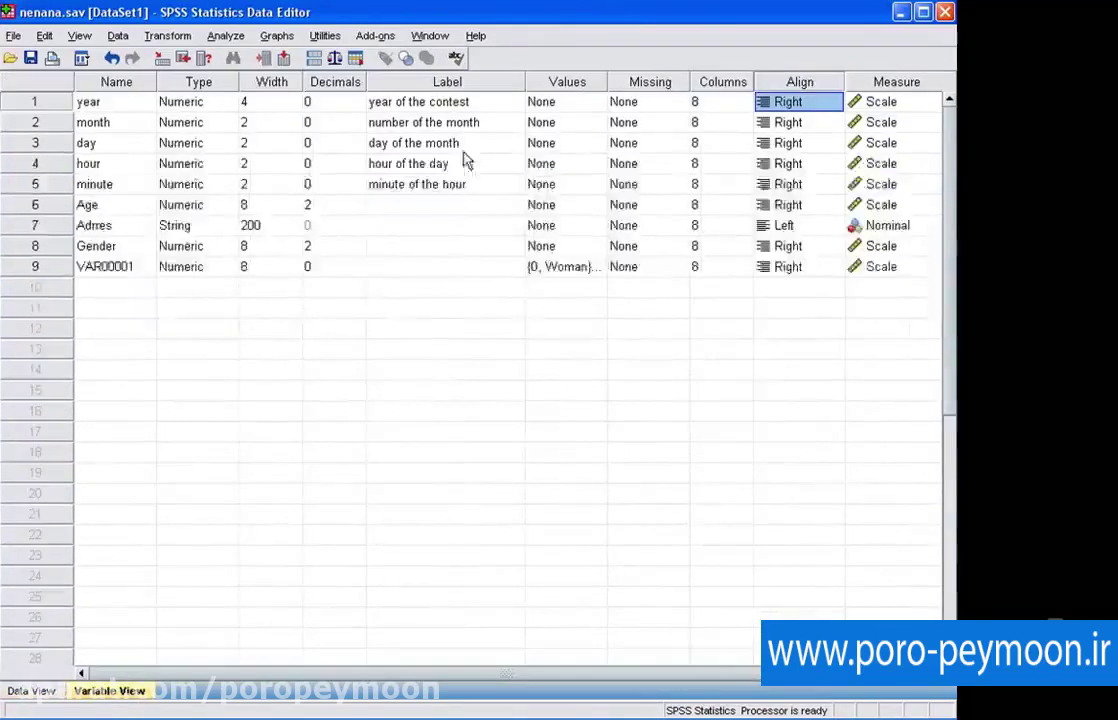
click(834, 102)
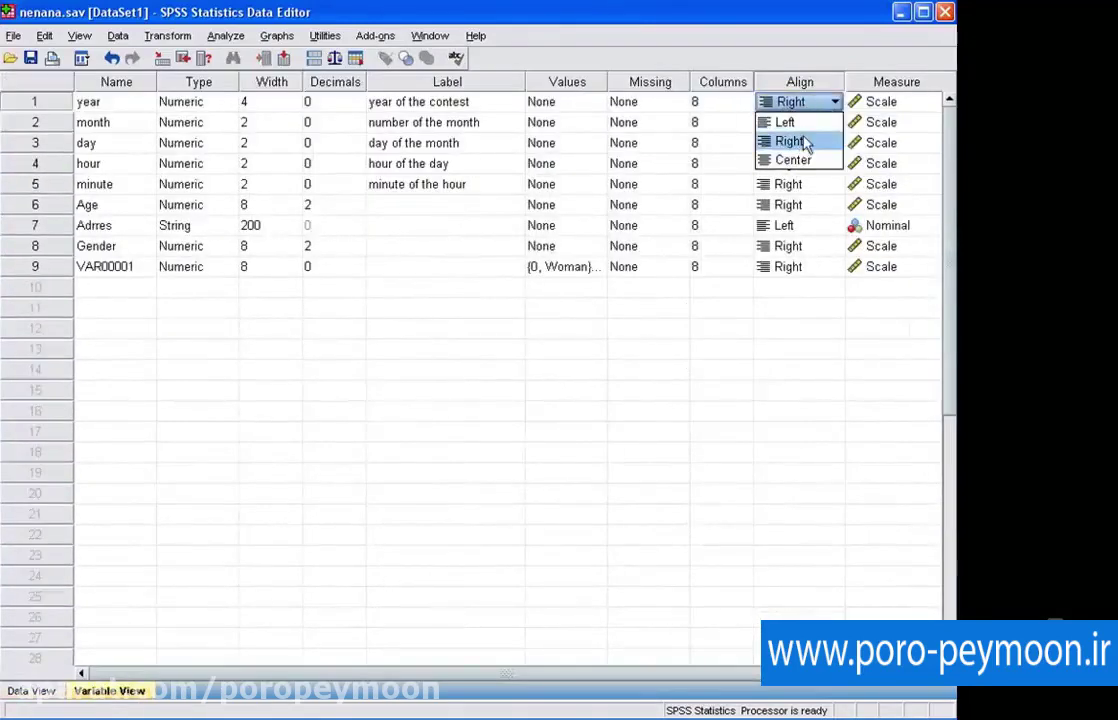
click(805, 121)
click(30, 59)
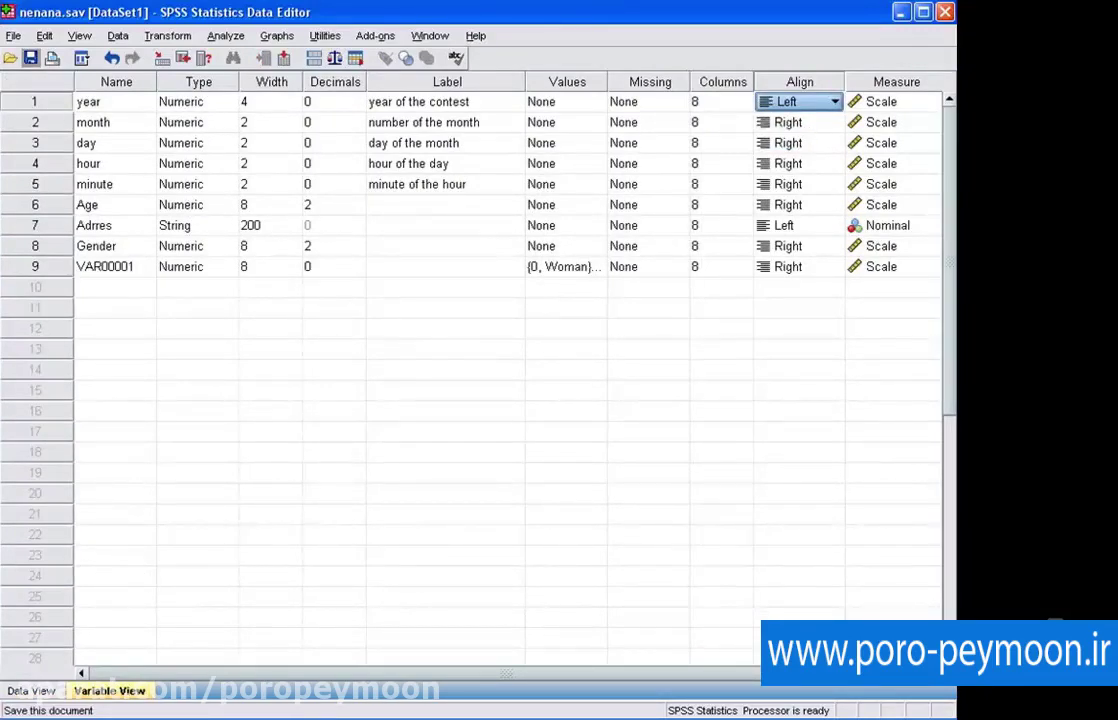
click(205, 471)
Delete the VAR00001 variable row and confirm its removal in Data View.
click(142, 270)
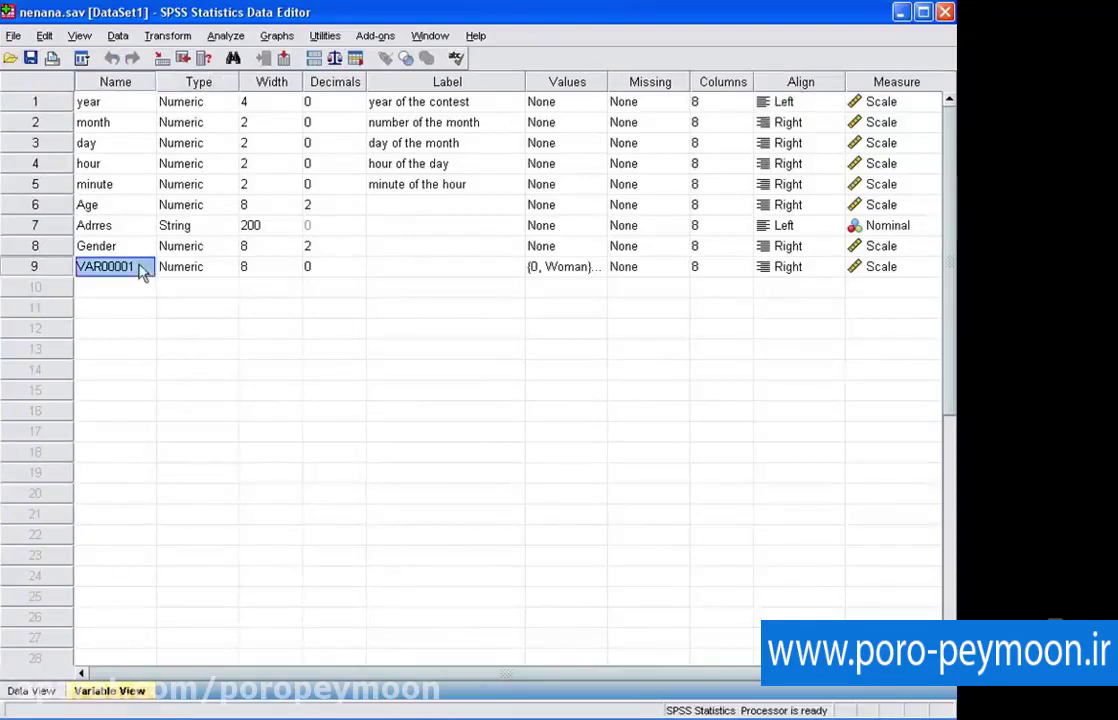
click(47, 268)
key(Delete)
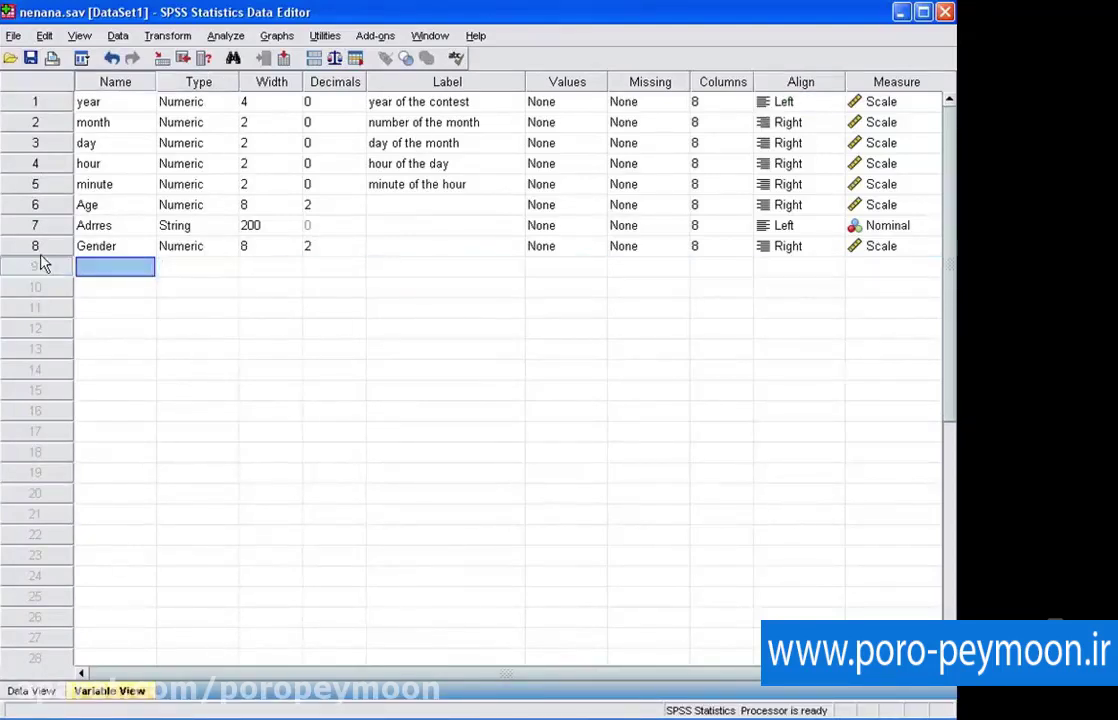
click(42, 245)
click(45, 691)
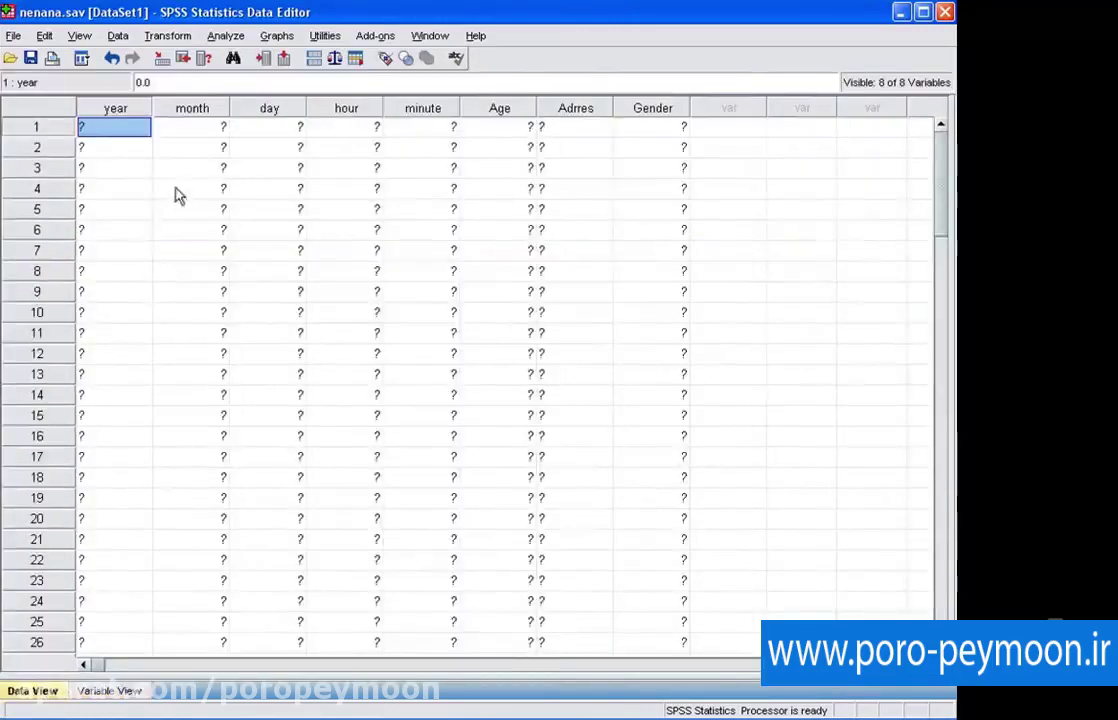
click(201, 128)
click(287, 127)
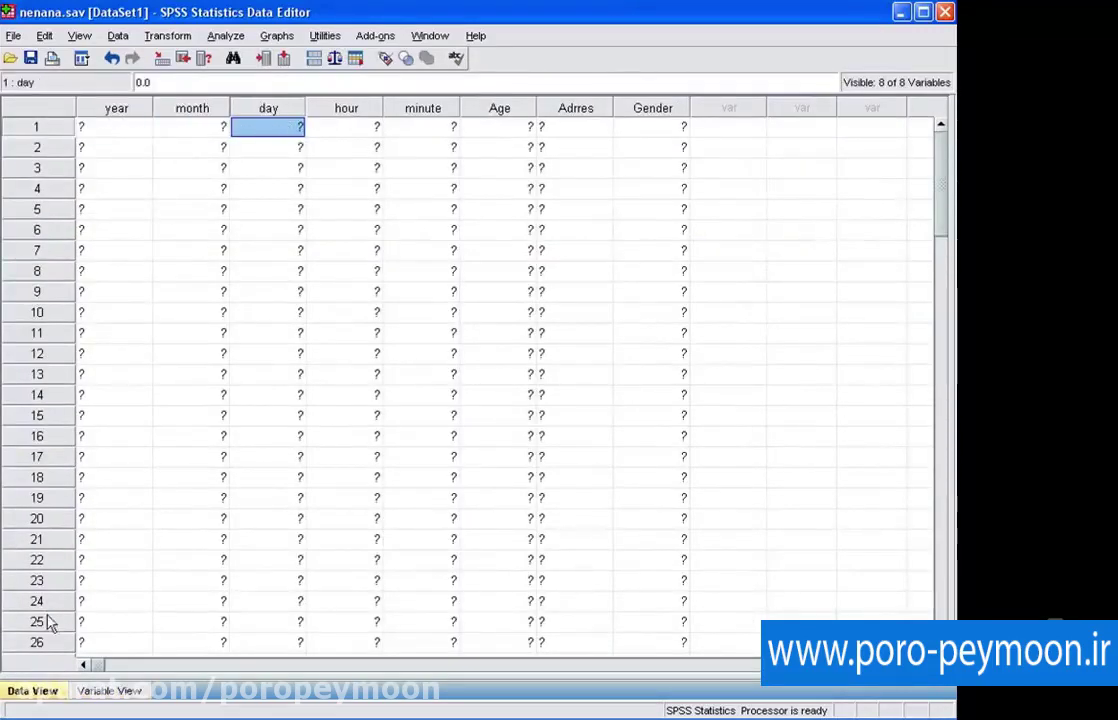
click(110, 691)
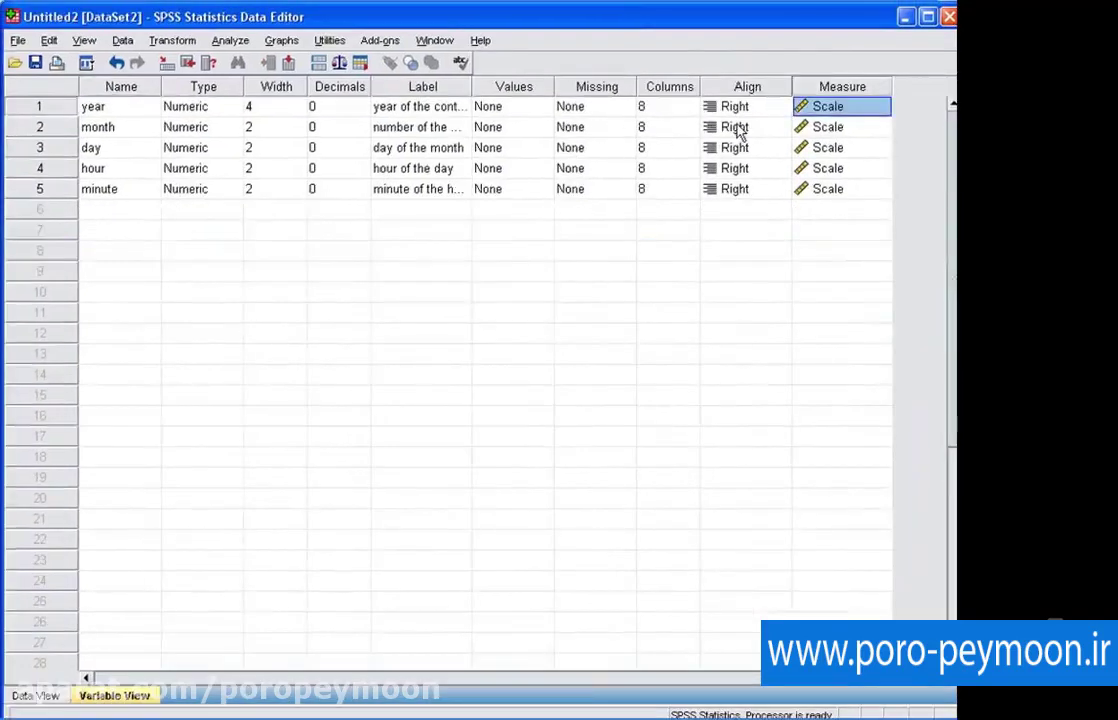
Try Ordinal then Nominal for year's measure, and finally set it back to Scale.
click(843, 114)
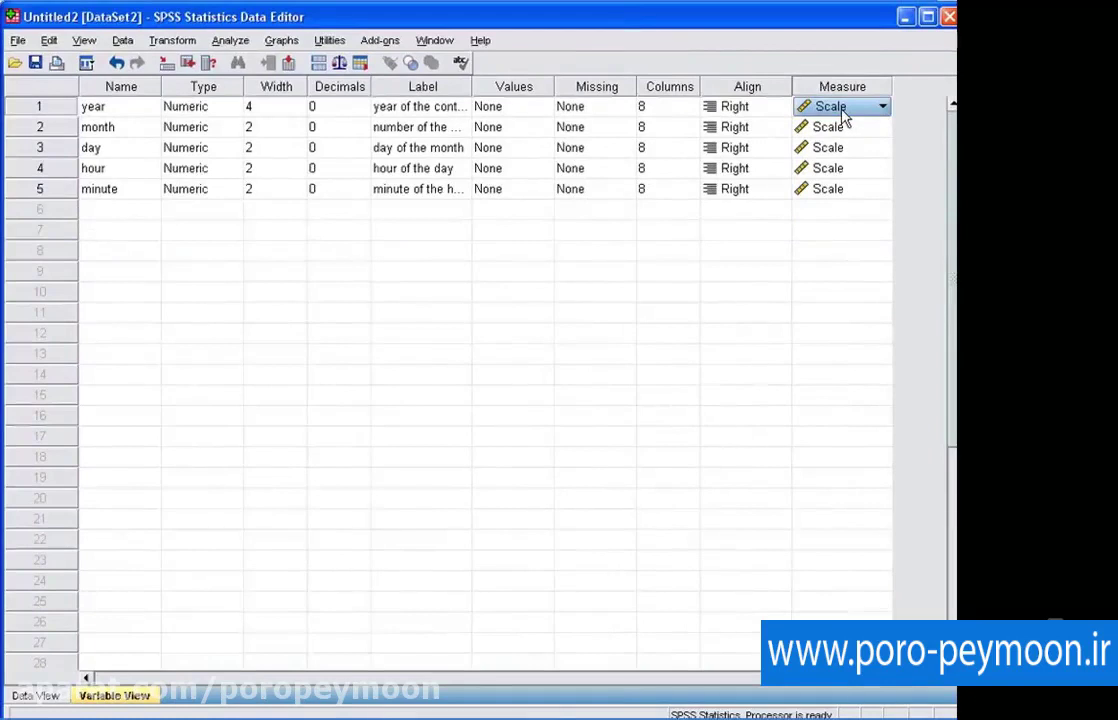
click(883, 110)
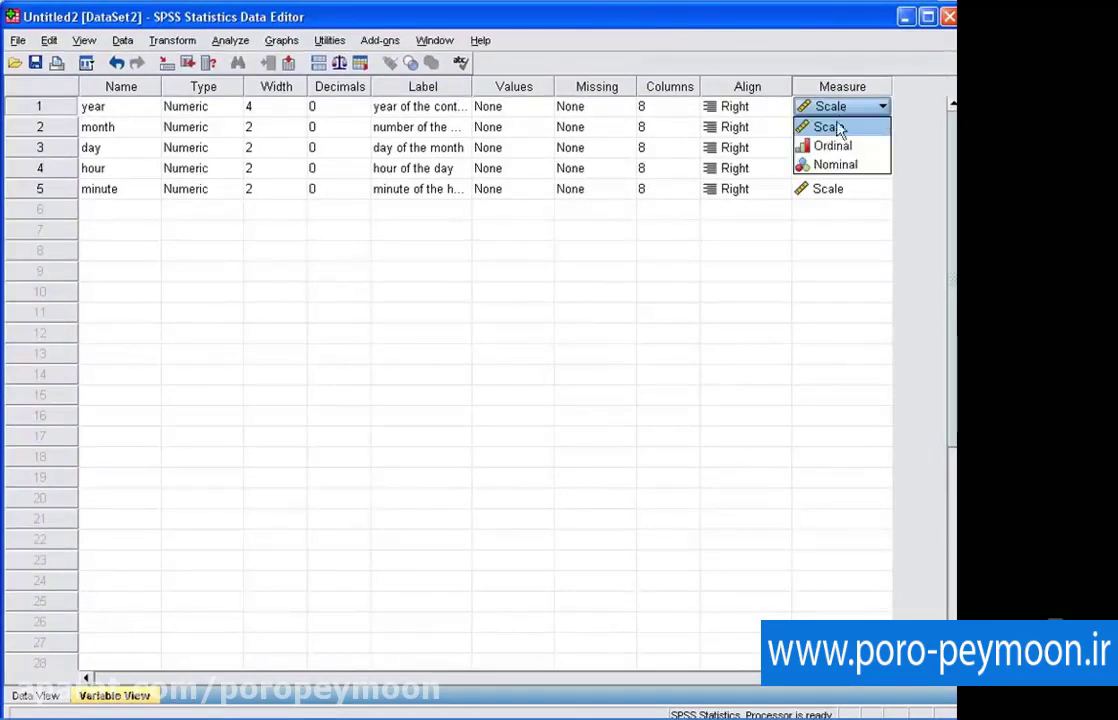
click(846, 132)
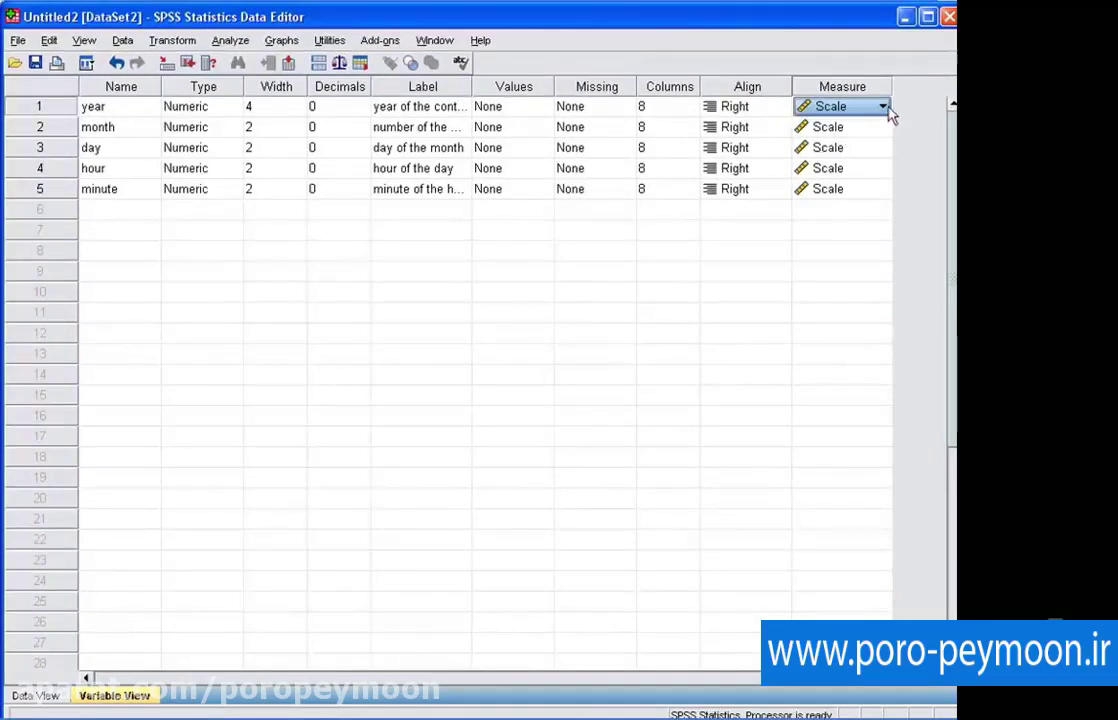
click(884, 108)
click(851, 146)
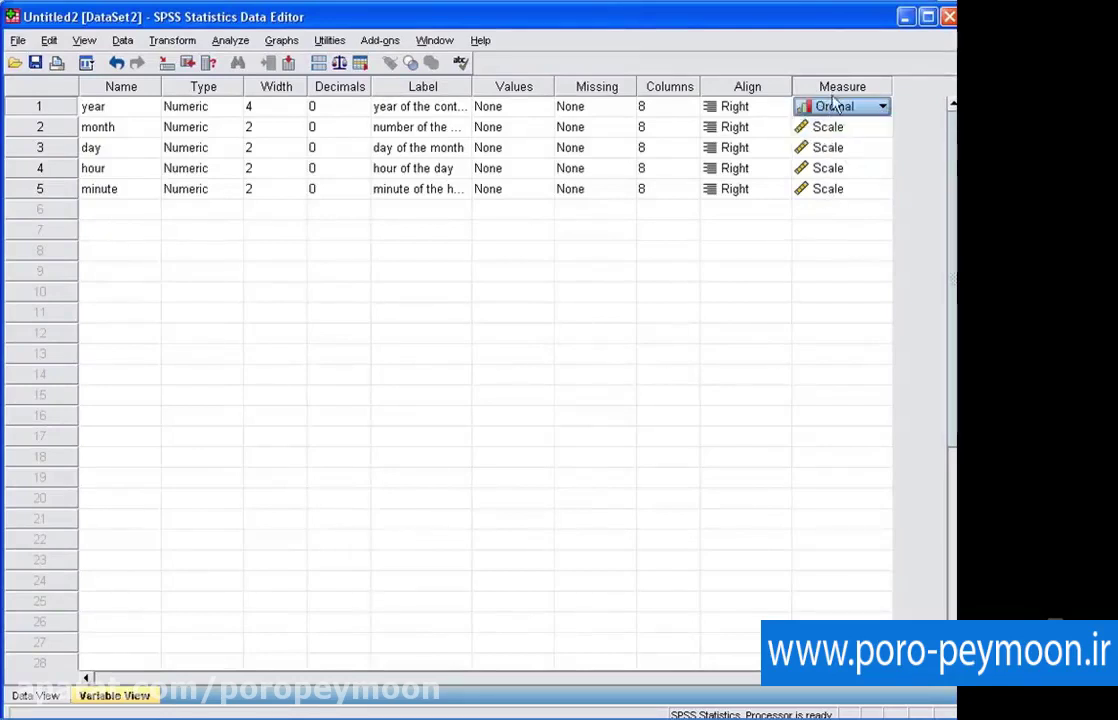
click(882, 106)
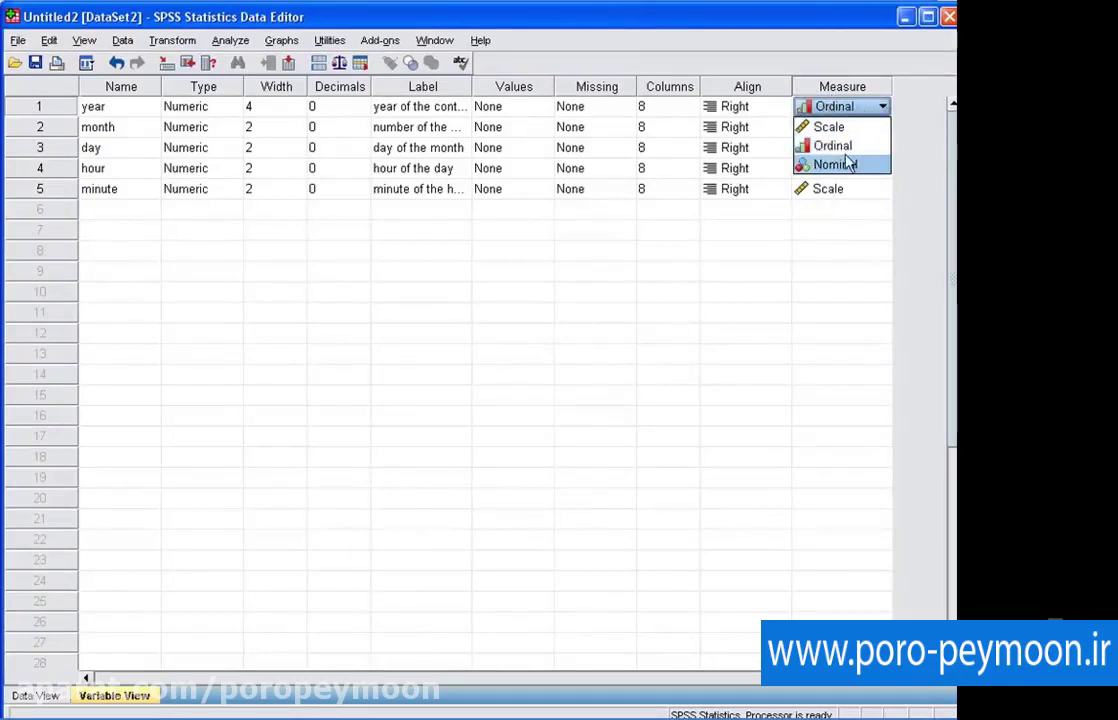
click(836, 167)
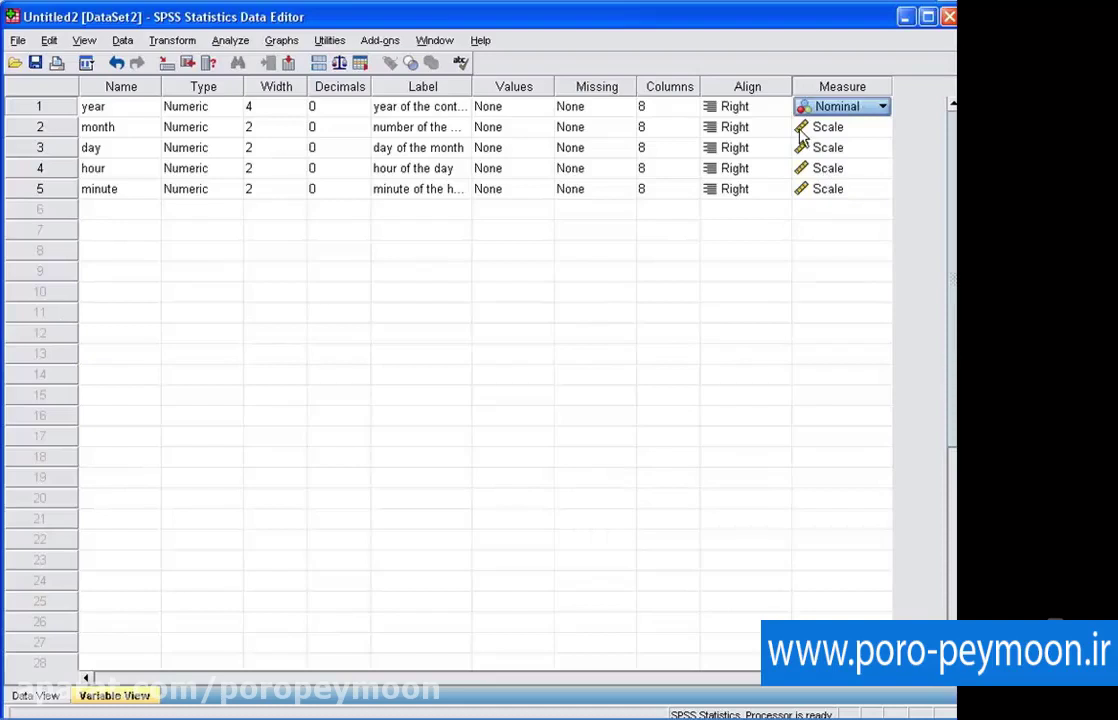
click(882, 106)
click(845, 126)
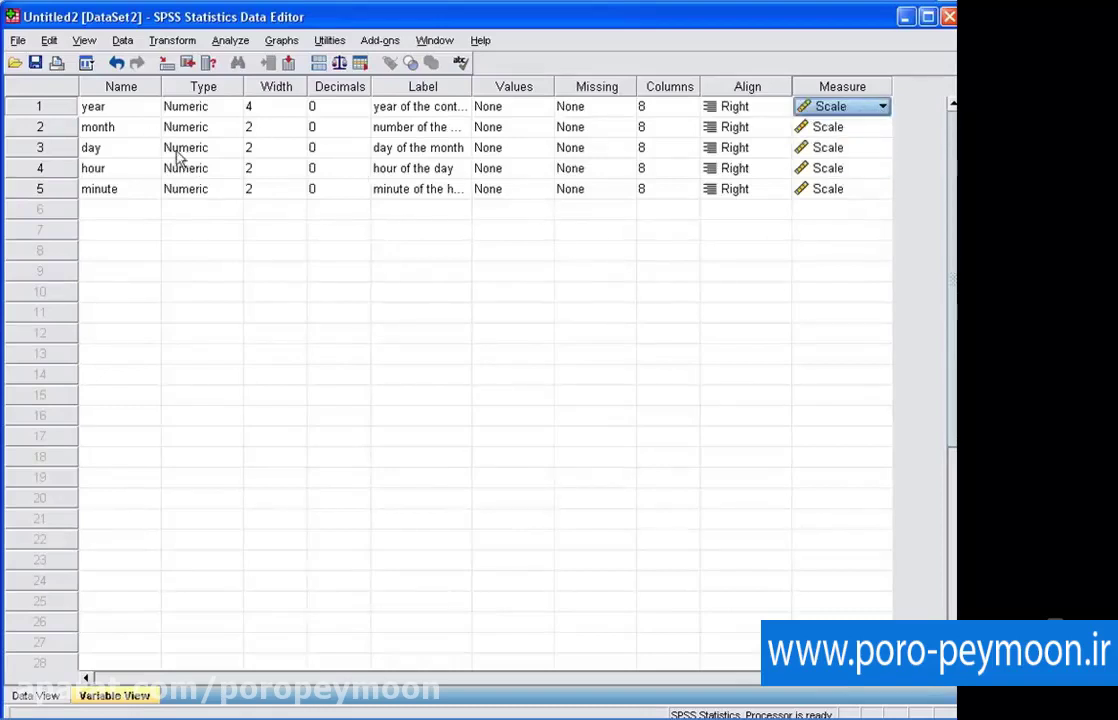
click(143, 110)
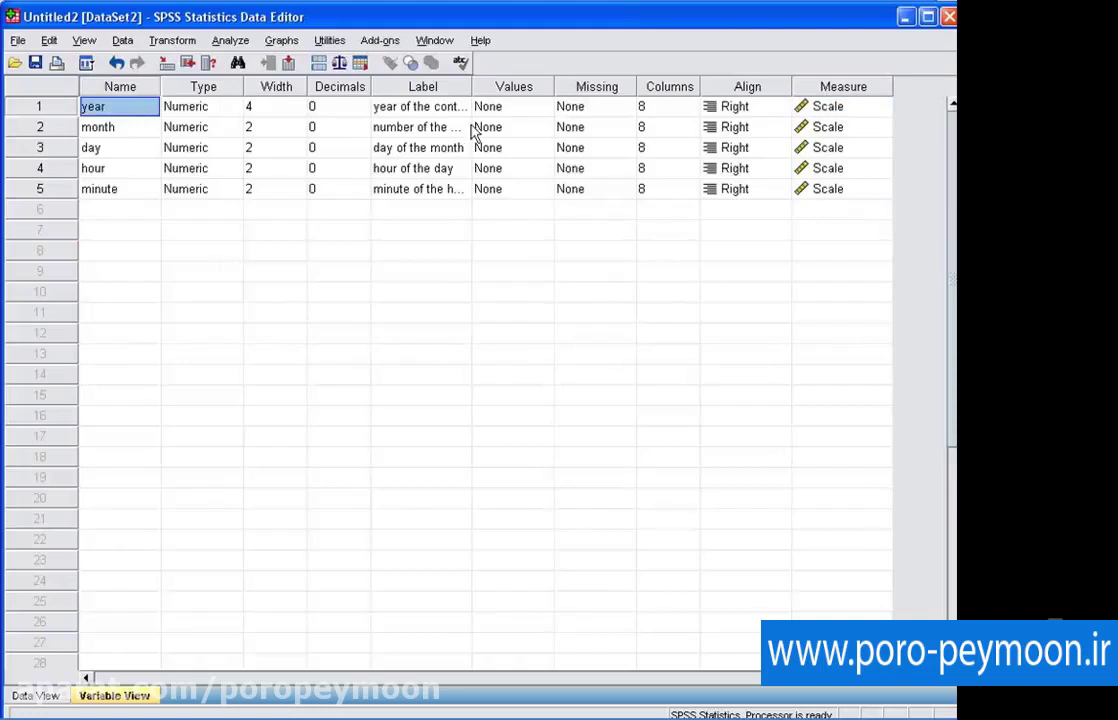
Switch to Data View and inspect values and cases 1 through 9 near the top.
click(33, 696)
scroll(229, 255, down, 20)
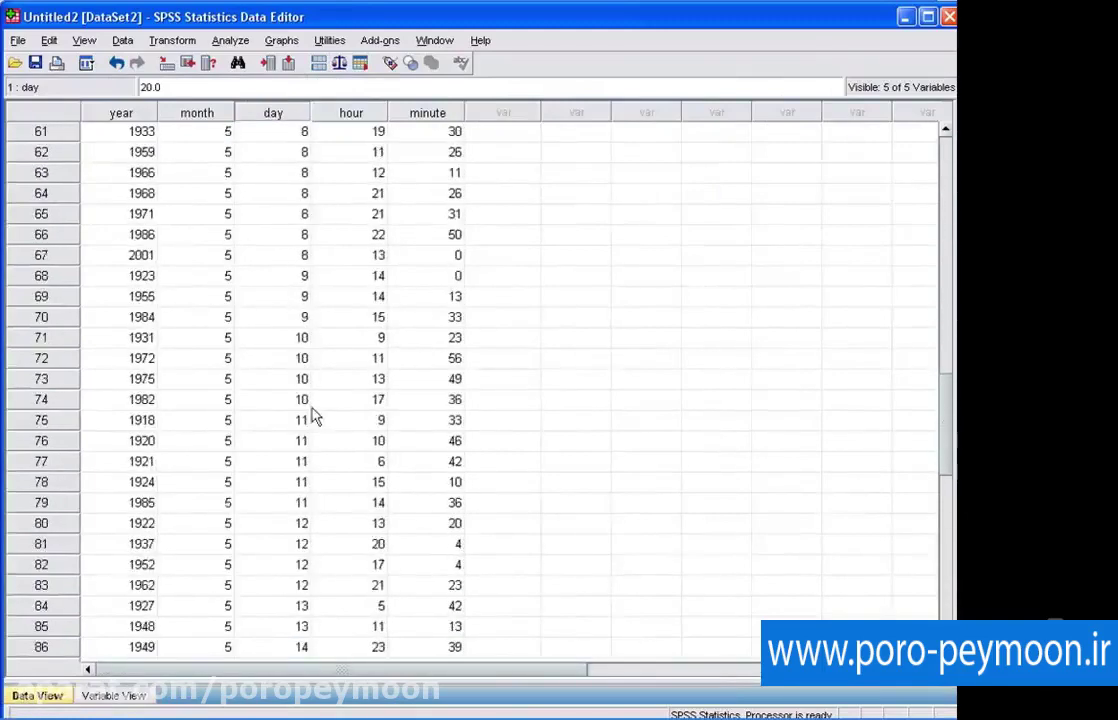
scroll(333, 427, up, 20)
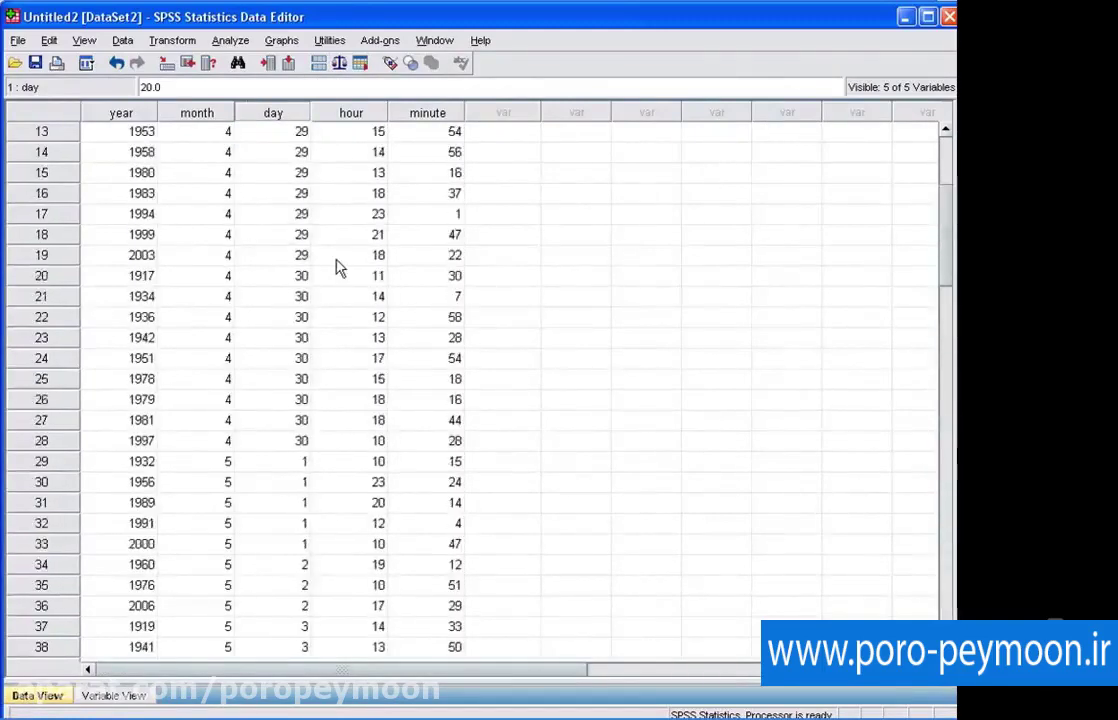
click(296, 192)
click(268, 278)
click(210, 378)
click(262, 522)
click(30, 296)
click(45, 255)
click(50, 214)
click(55, 174)
click(30, 131)
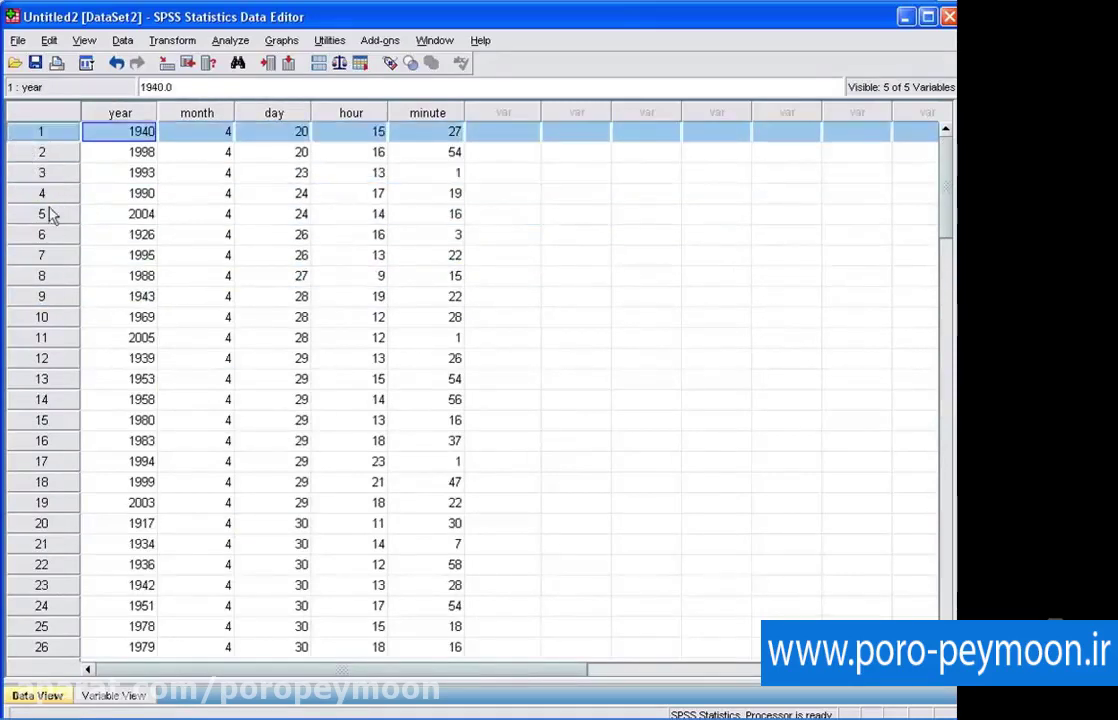
Select cases 13 through 35 further down, then inspect day and hour values in early rows.
scroll(42, 170, down, 3)
click(40, 255)
click(40, 399)
click(48, 502)
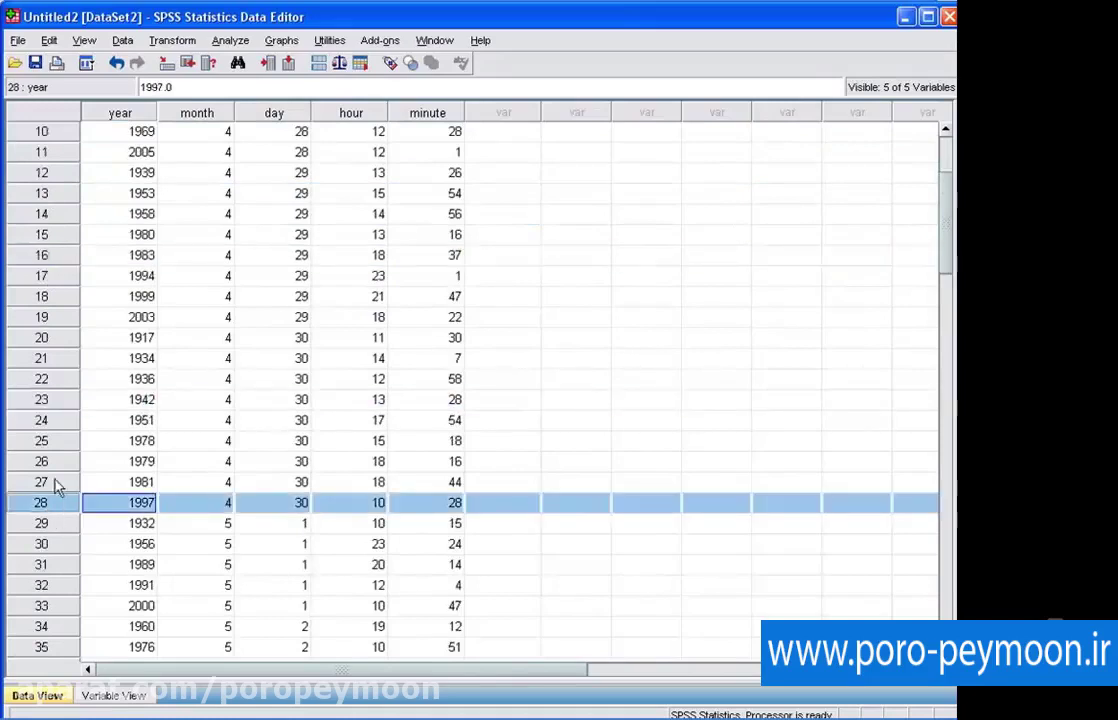
click(52, 564)
click(52, 647)
click(52, 461)
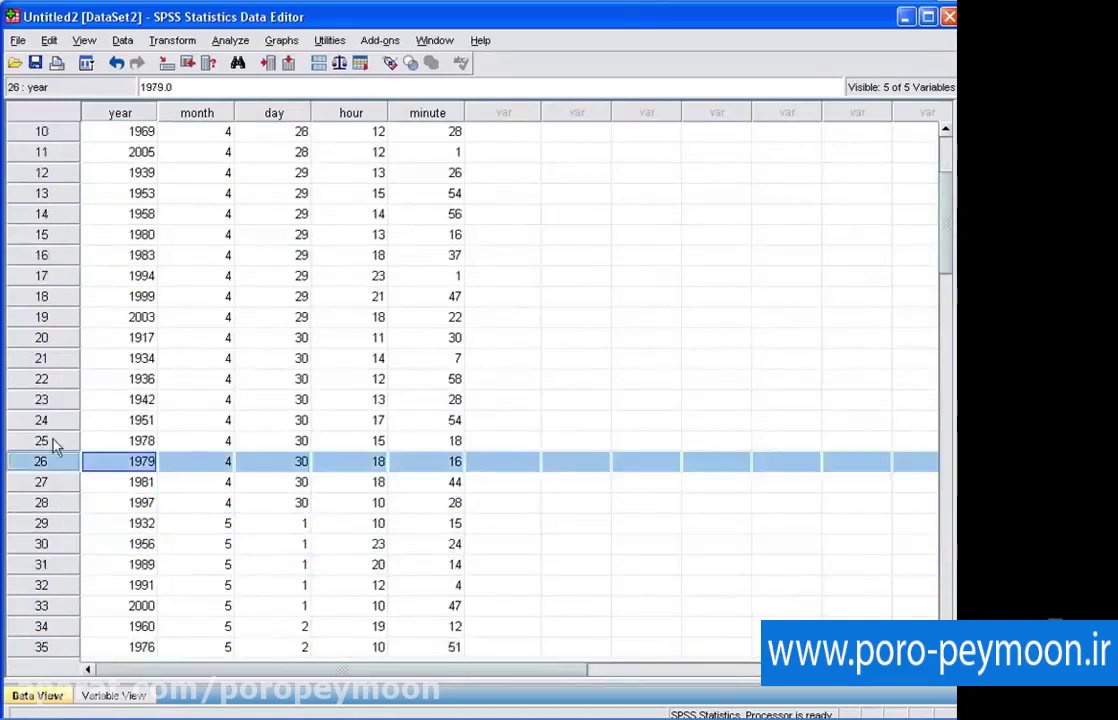
click(55, 340)
click(55, 255)
click(58, 193)
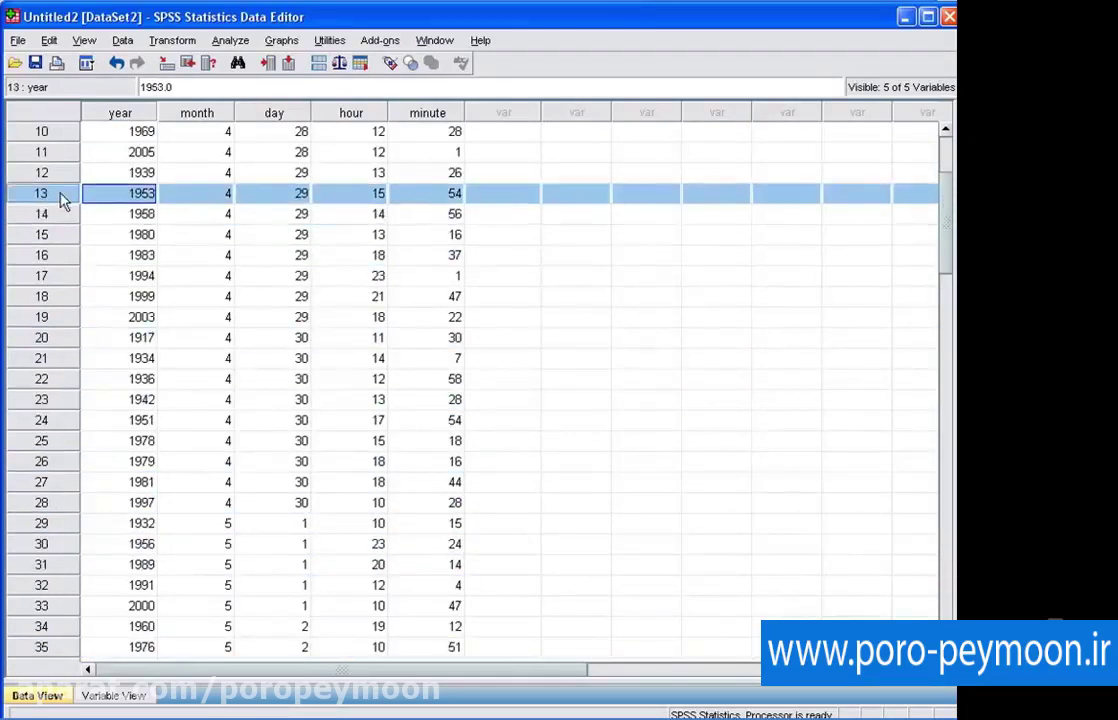
scroll(370, 218, up, 3)
click(298, 152)
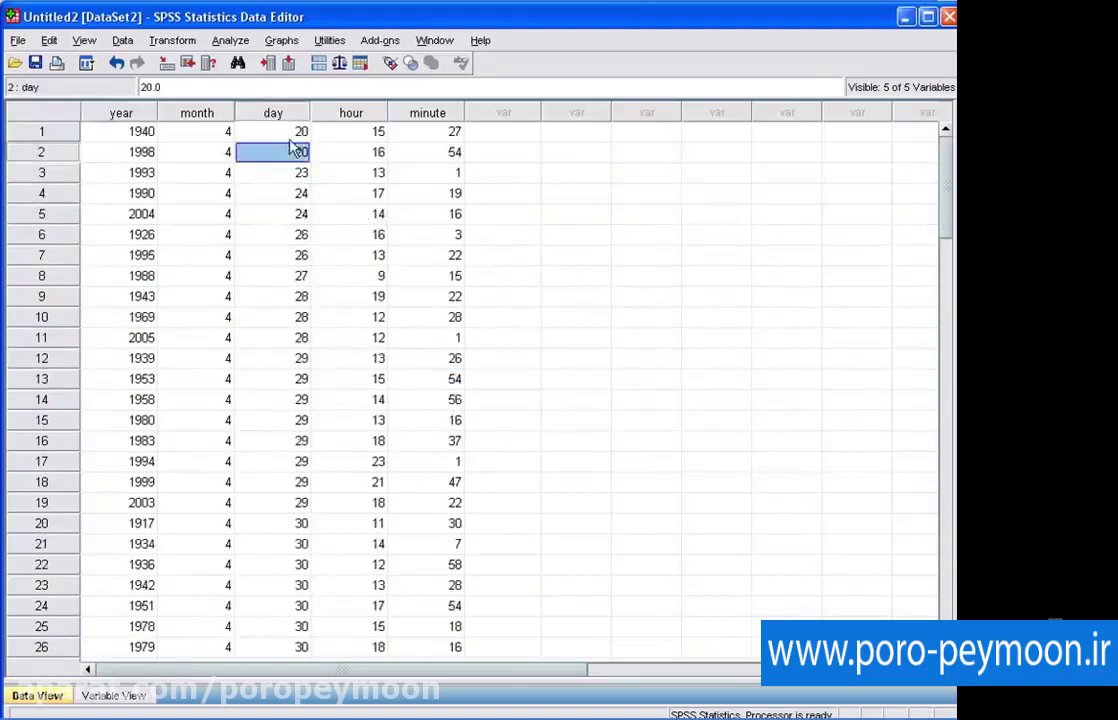
click(293, 134)
click(262, 379)
click(272, 503)
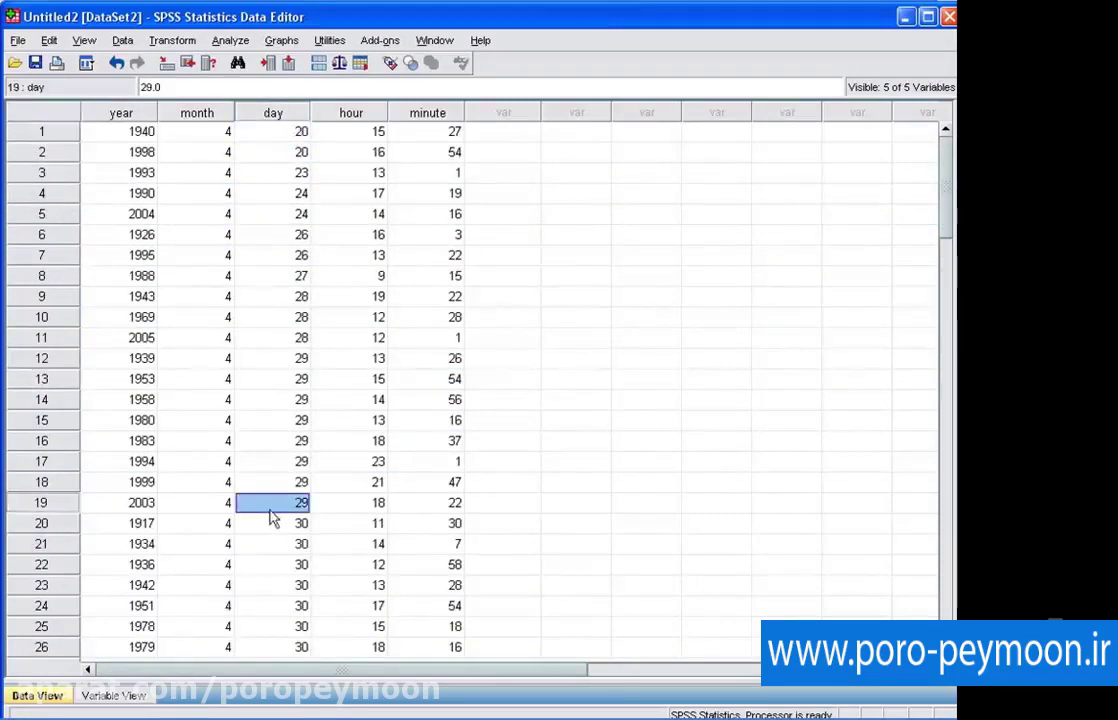
click(385, 445)
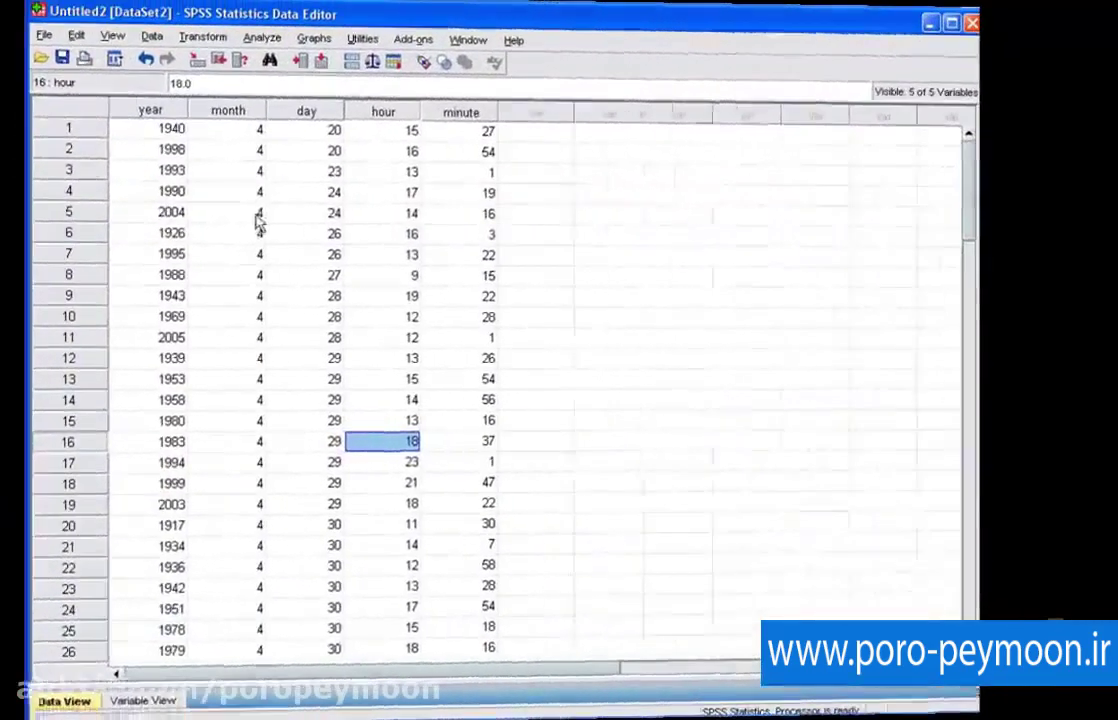
Select the day value in row 5 of Untitled2's data grid.
click(287, 215)
click(280, 155)
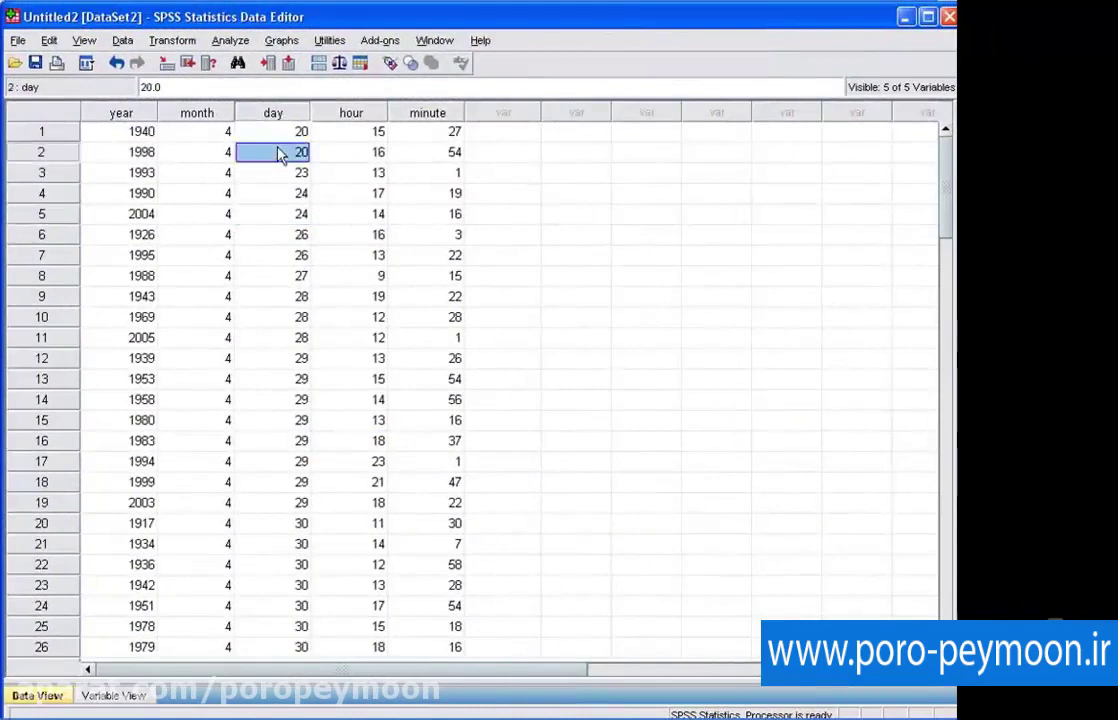
click(273, 137)
click(113, 175)
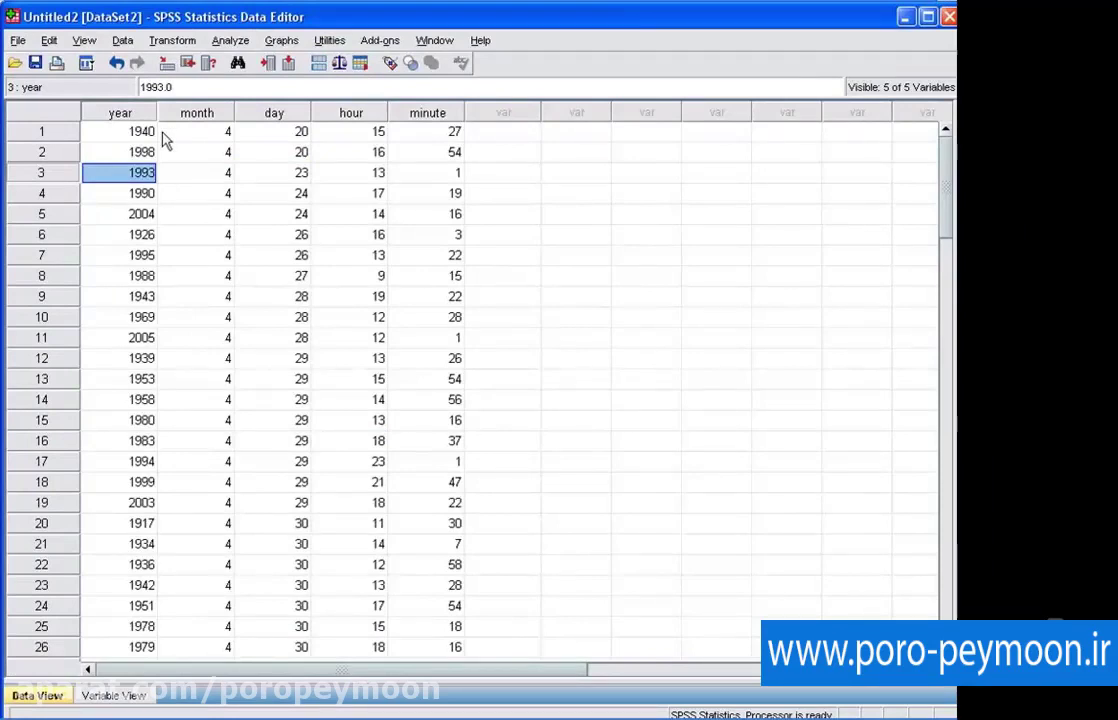
click(113, 695)
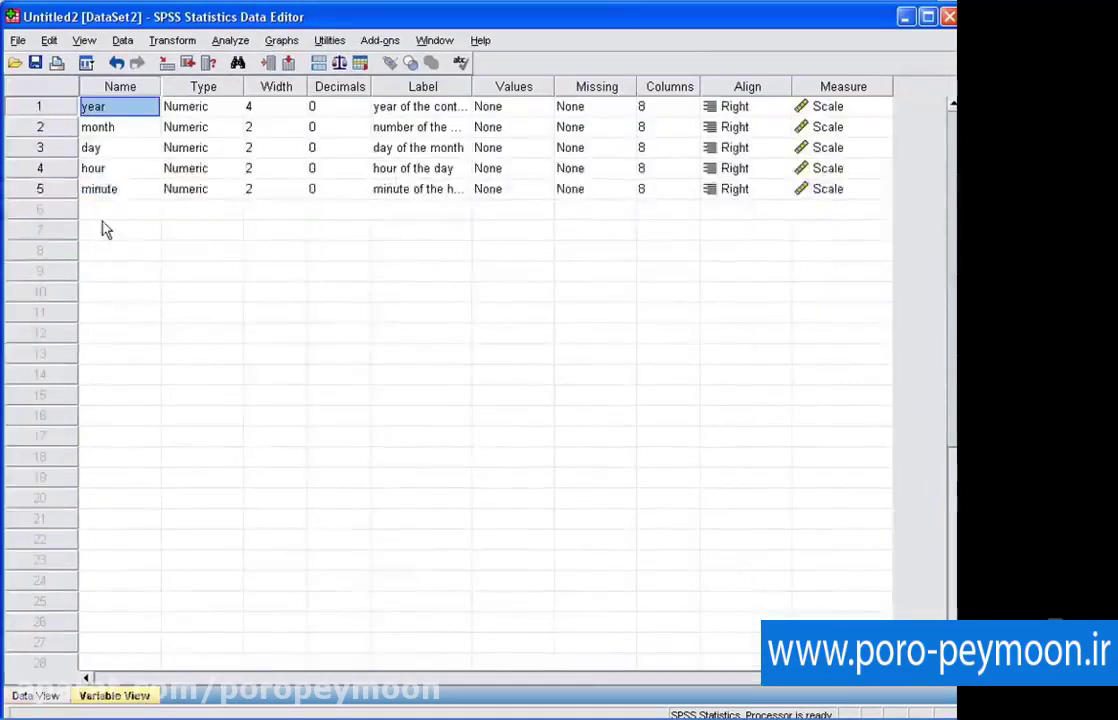
click(122, 147)
click(113, 127)
click(113, 106)
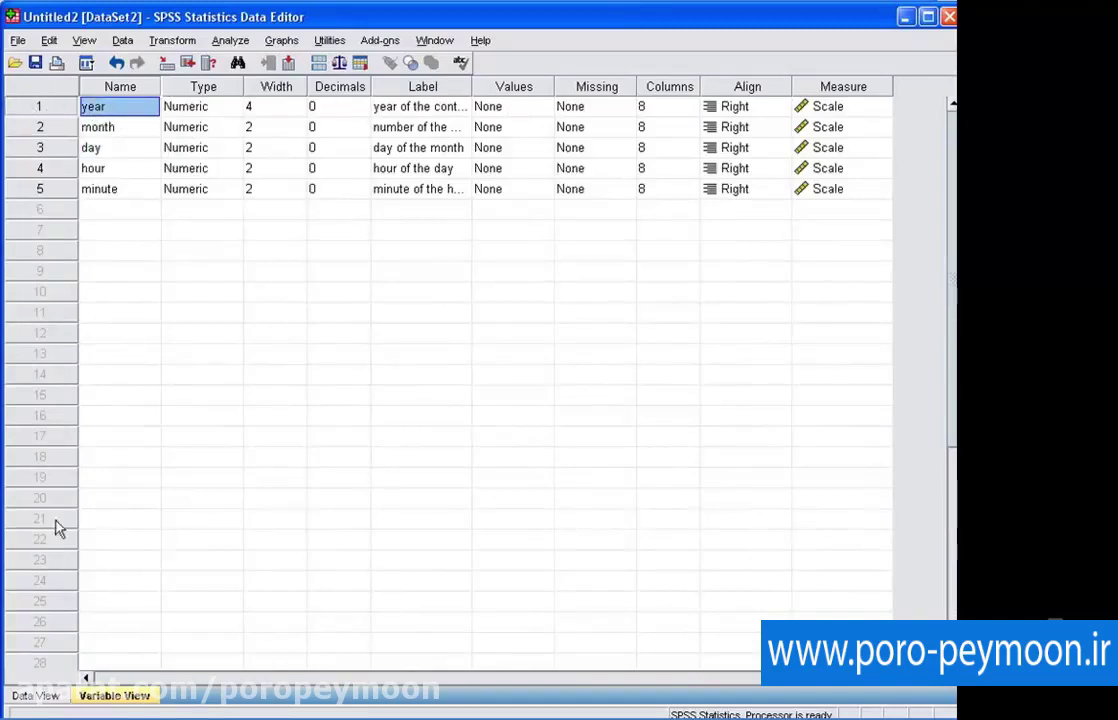
click(35, 695)
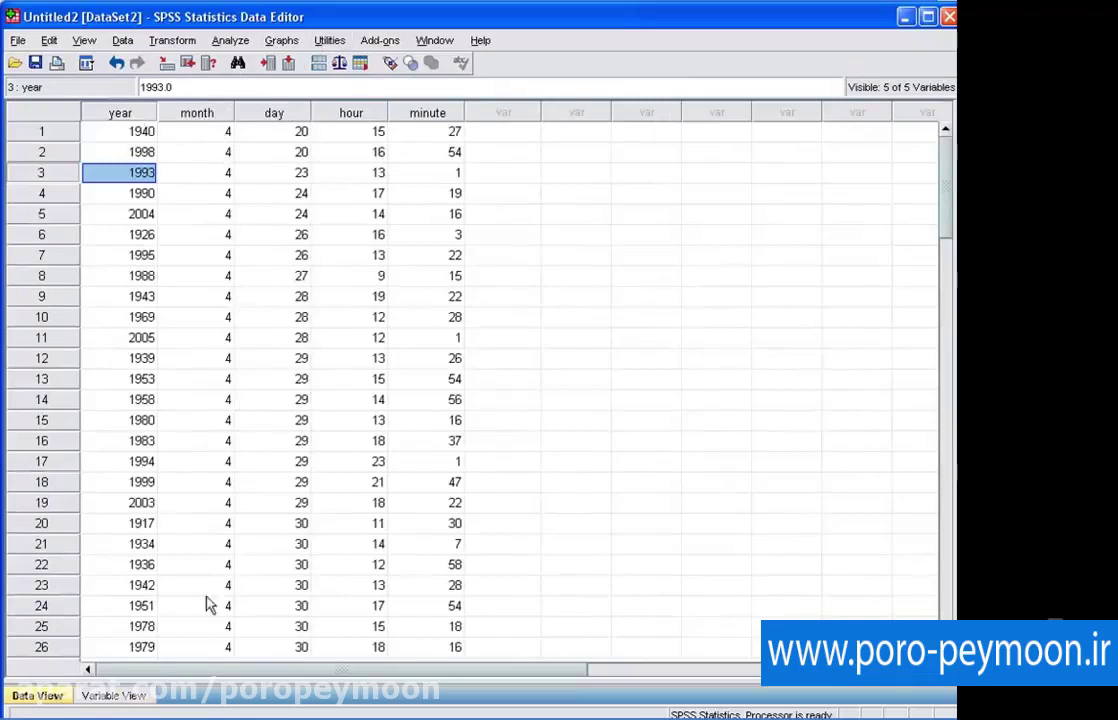
click(113, 695)
click(165, 132)
click(228, 132)
click(440, 132)
click(378, 135)
click(430, 135)
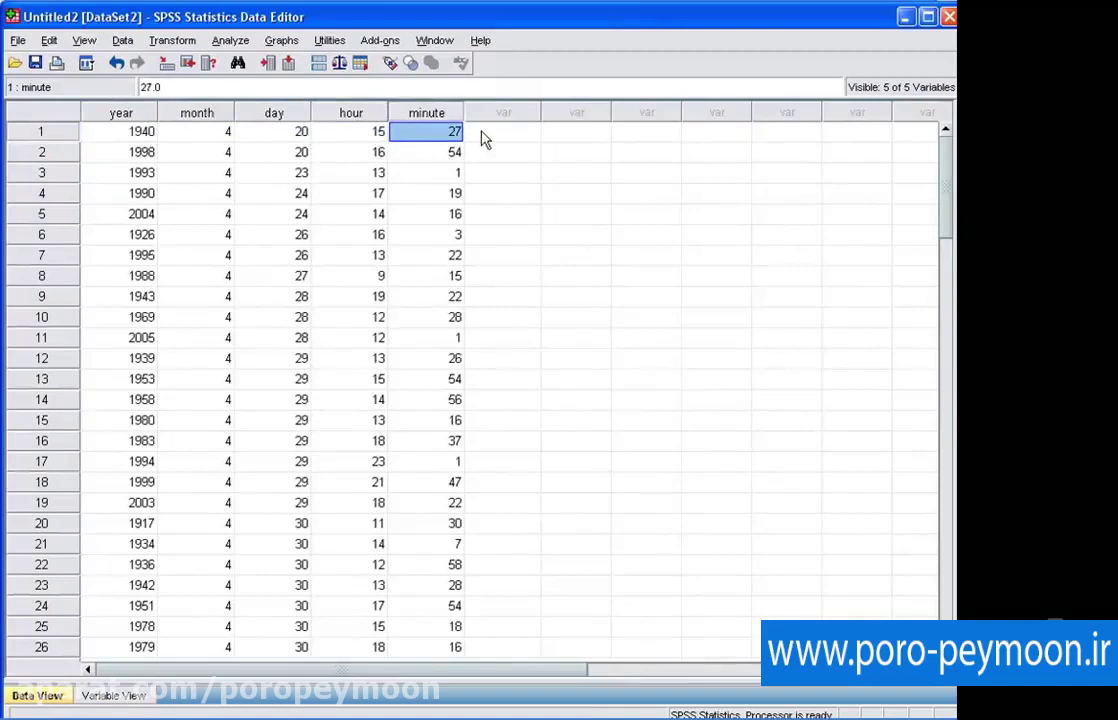
click(66, 133)
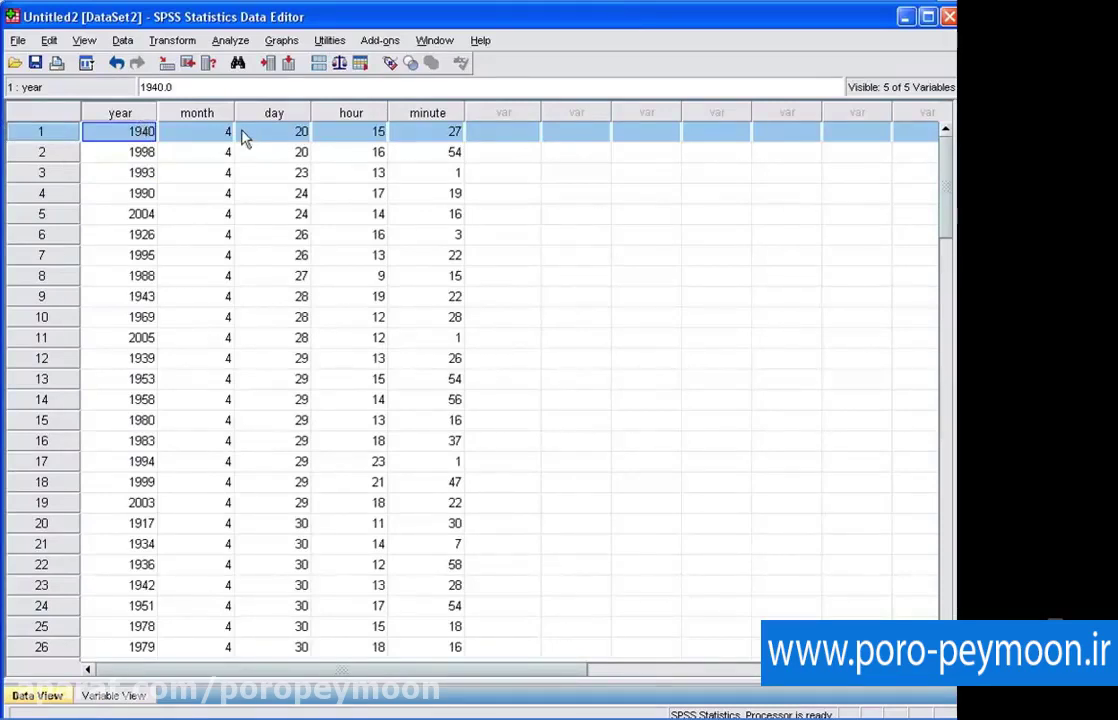
click(44, 153)
click(50, 174)
click(52, 194)
click(36, 128)
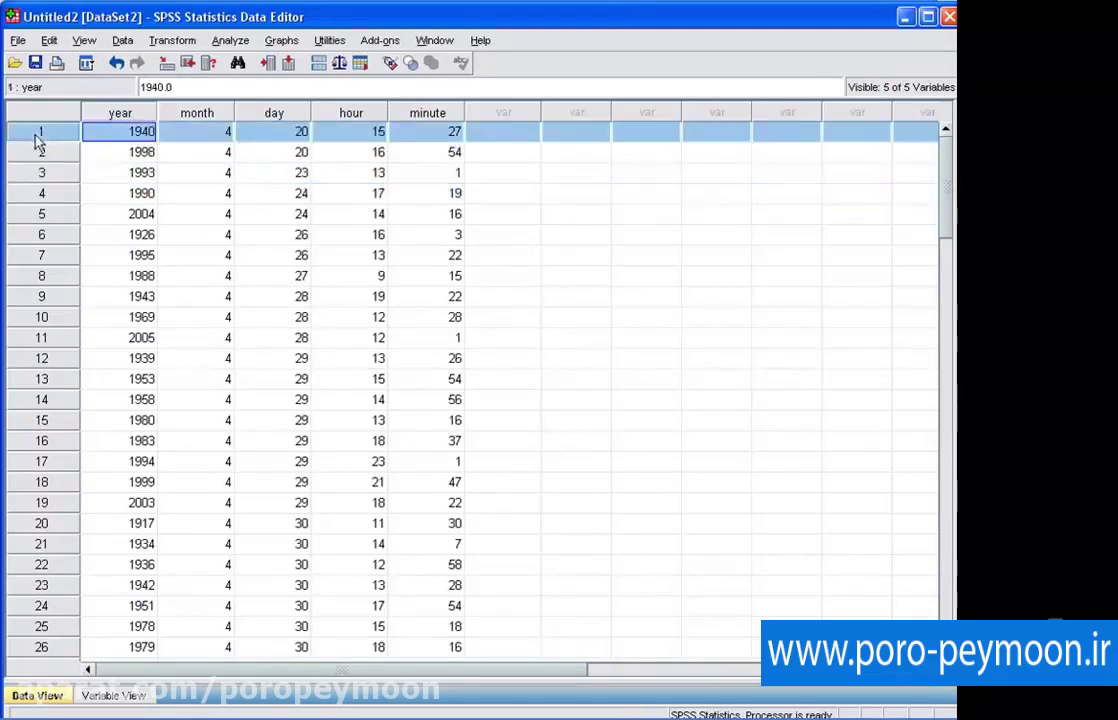
click(358, 154)
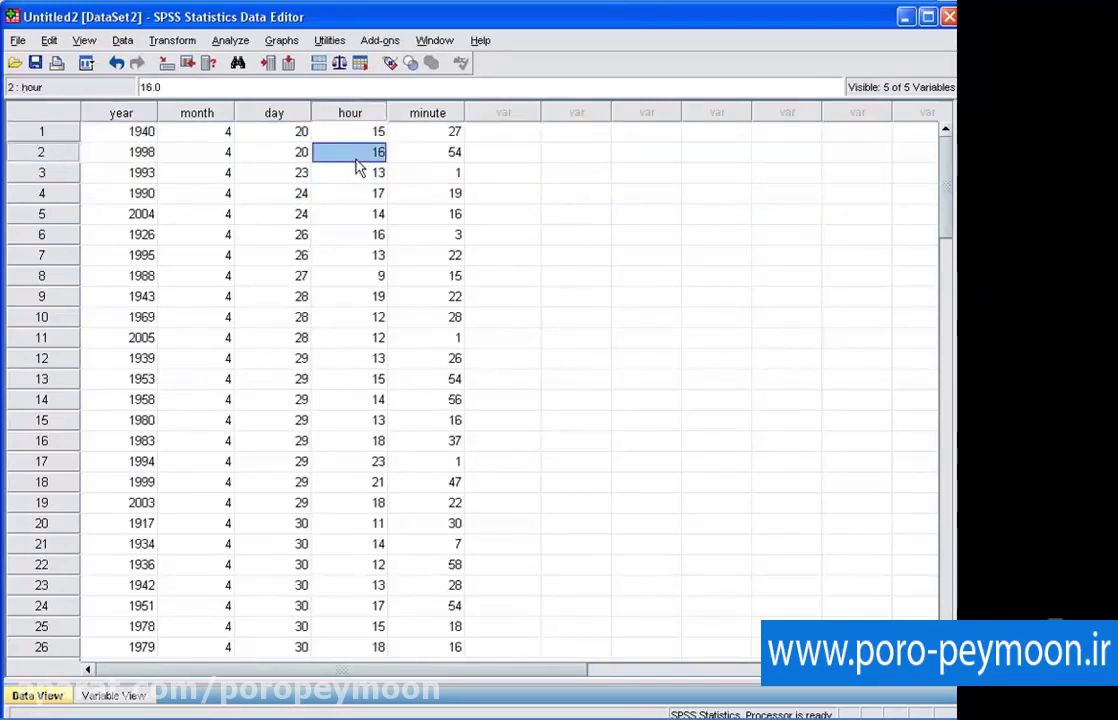
key(Left)
key(Left)
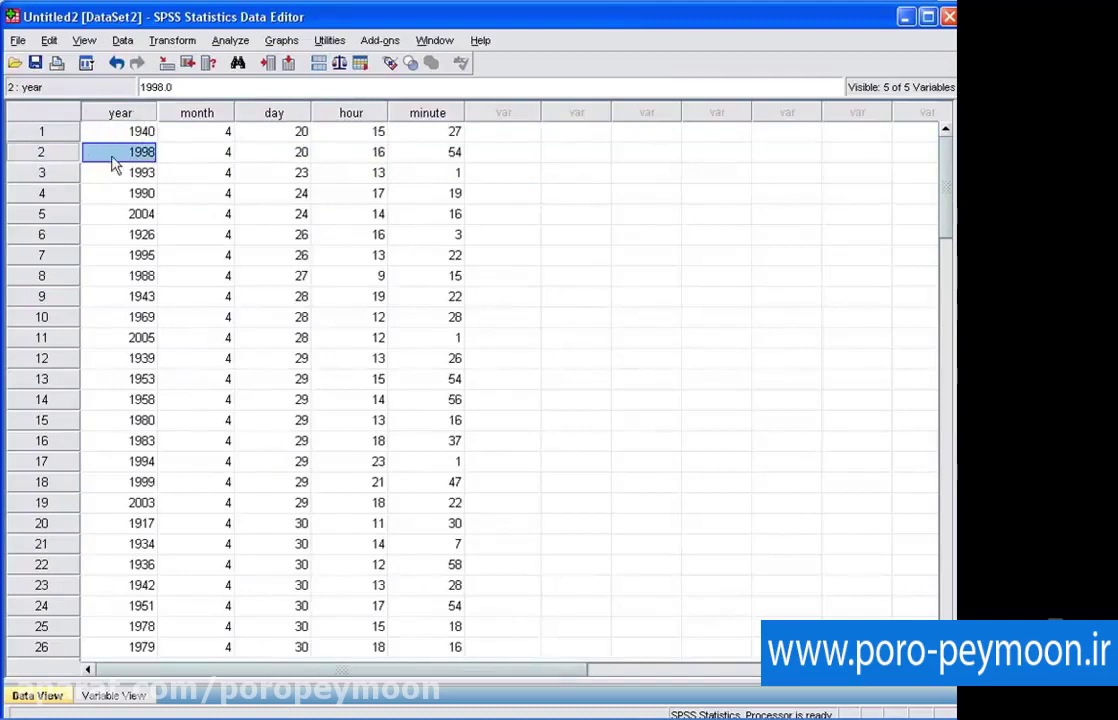
click(192, 146)
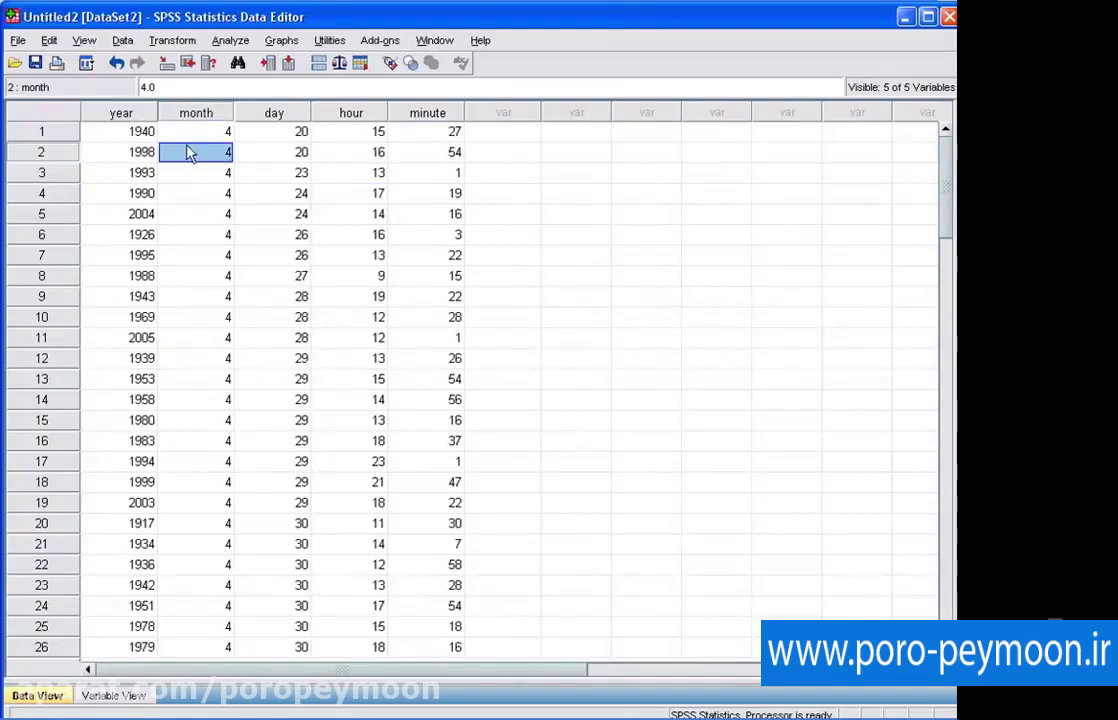
click(200, 133)
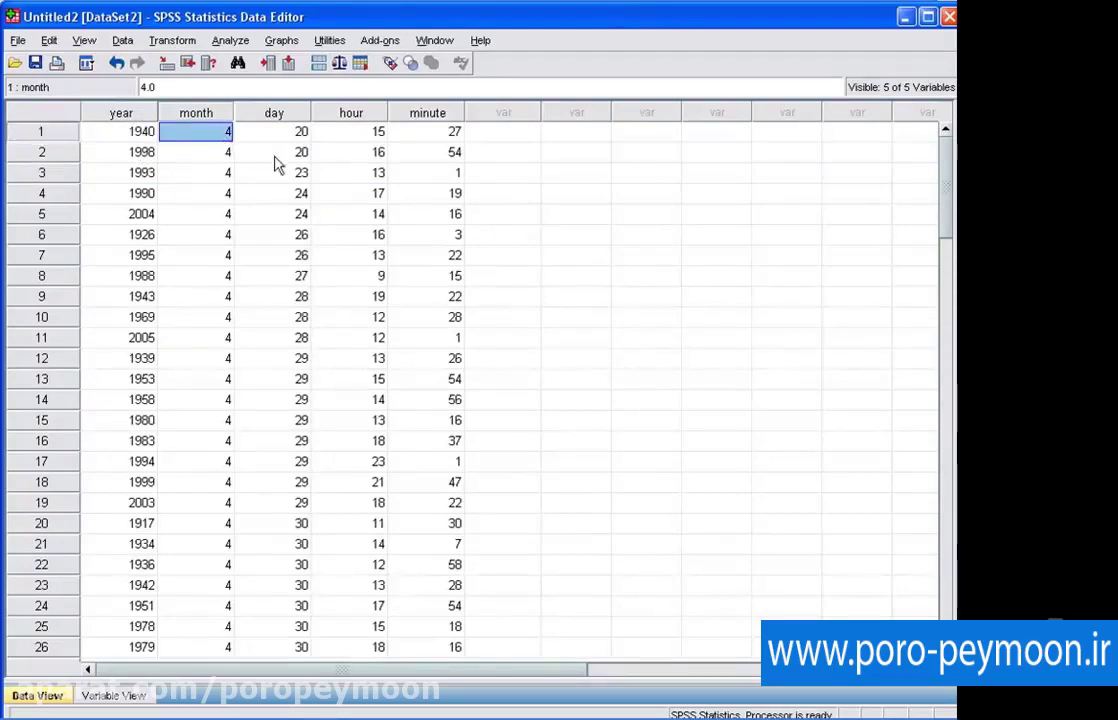
click(244, 146)
click(282, 140)
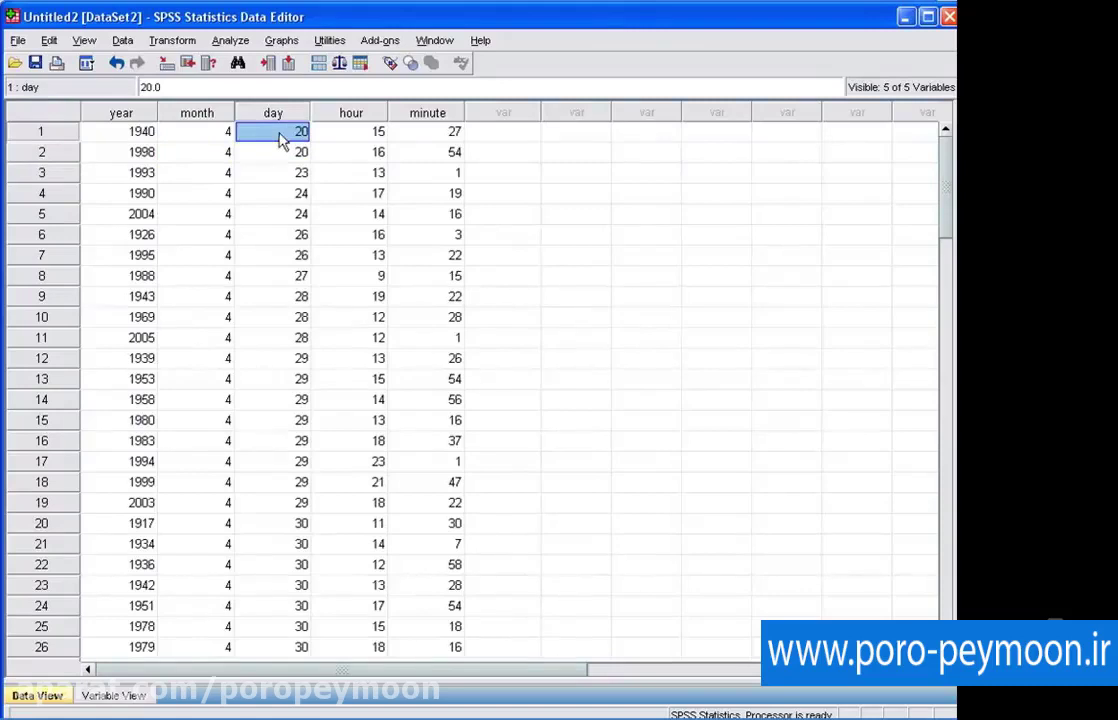
click(58, 134)
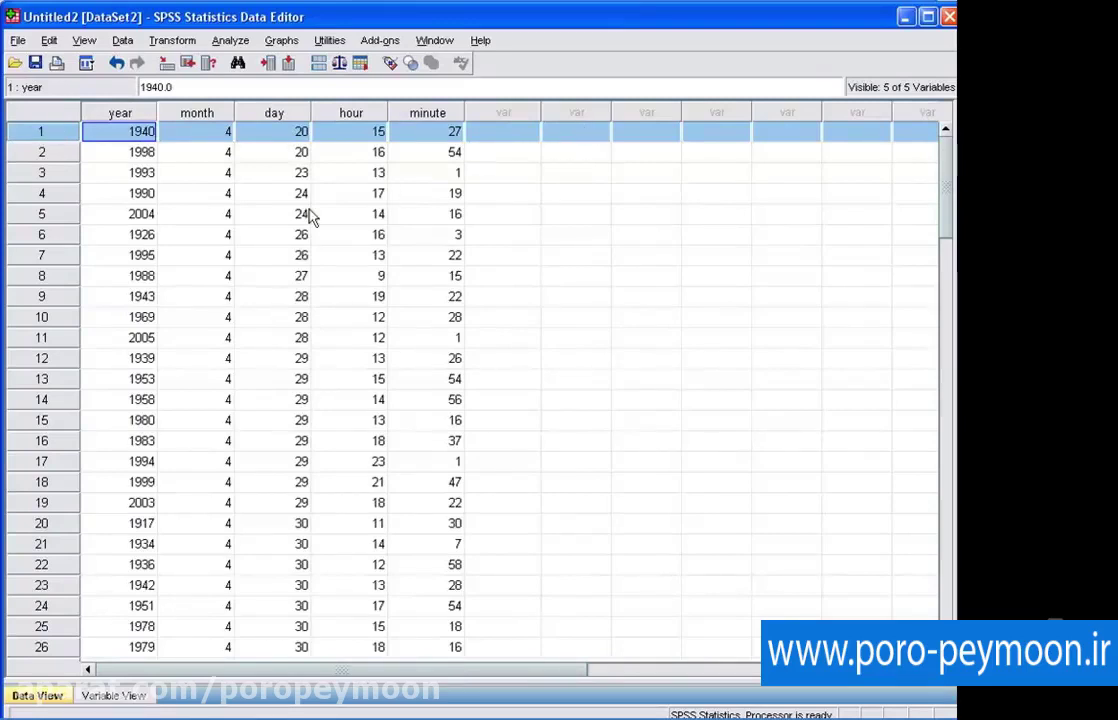
click(265, 172)
click(314, 170)
click(265, 196)
click(222, 193)
click(220, 172)
click(282, 172)
click(365, 257)
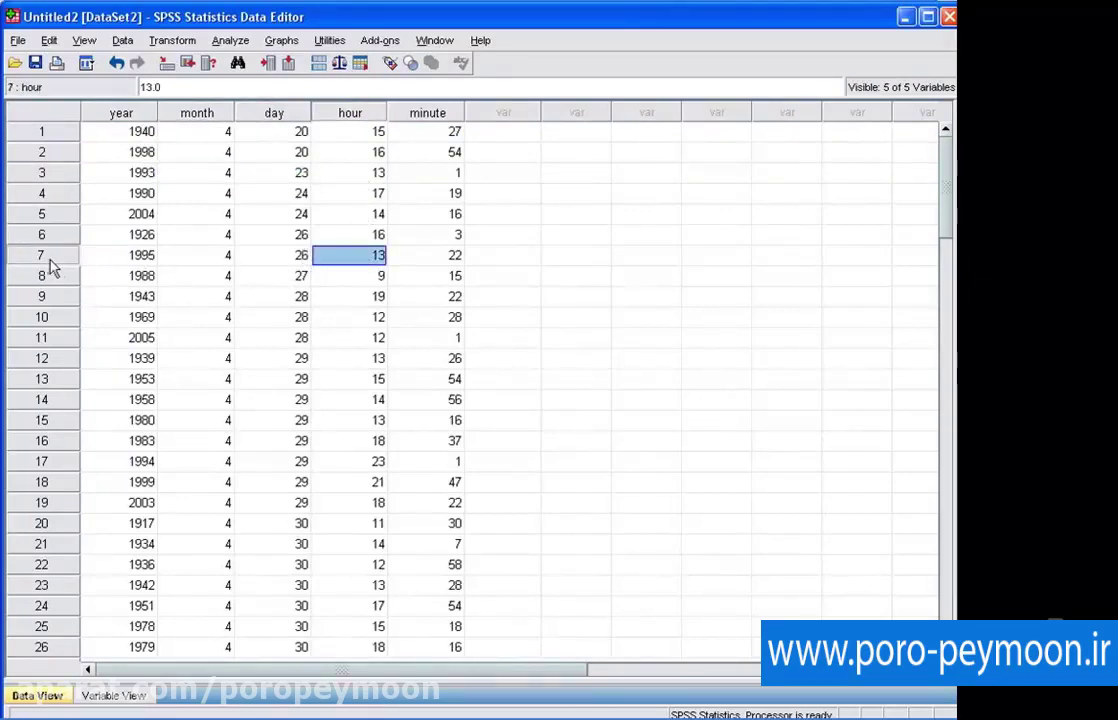
click(242, 195)
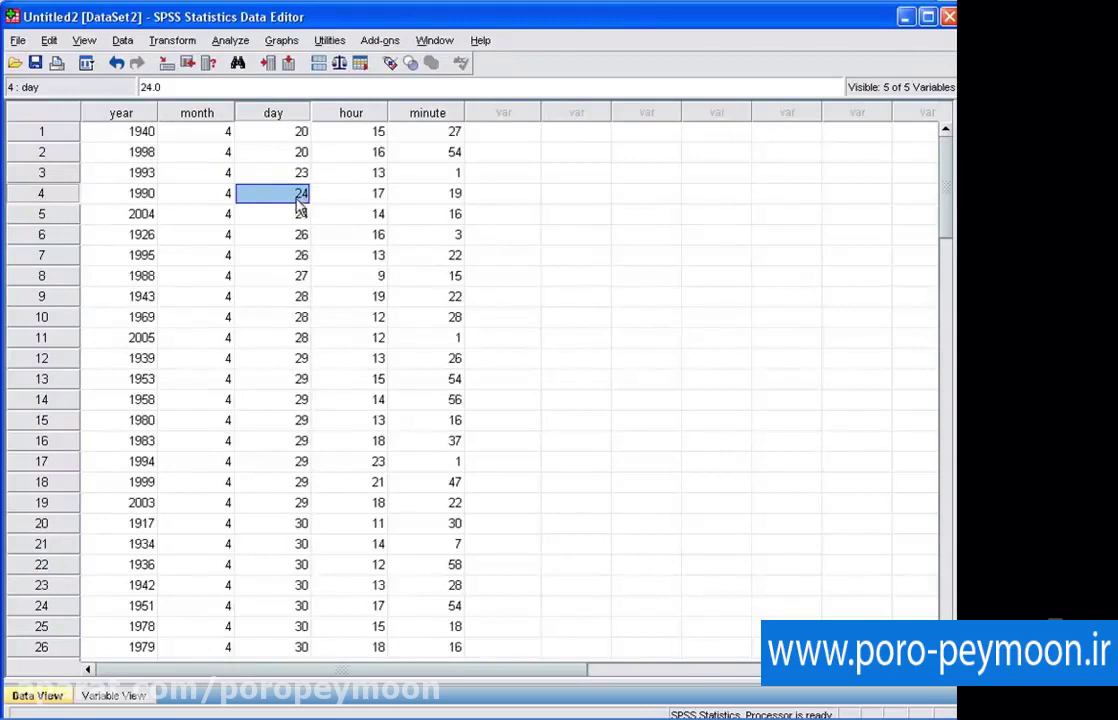
click(350, 192)
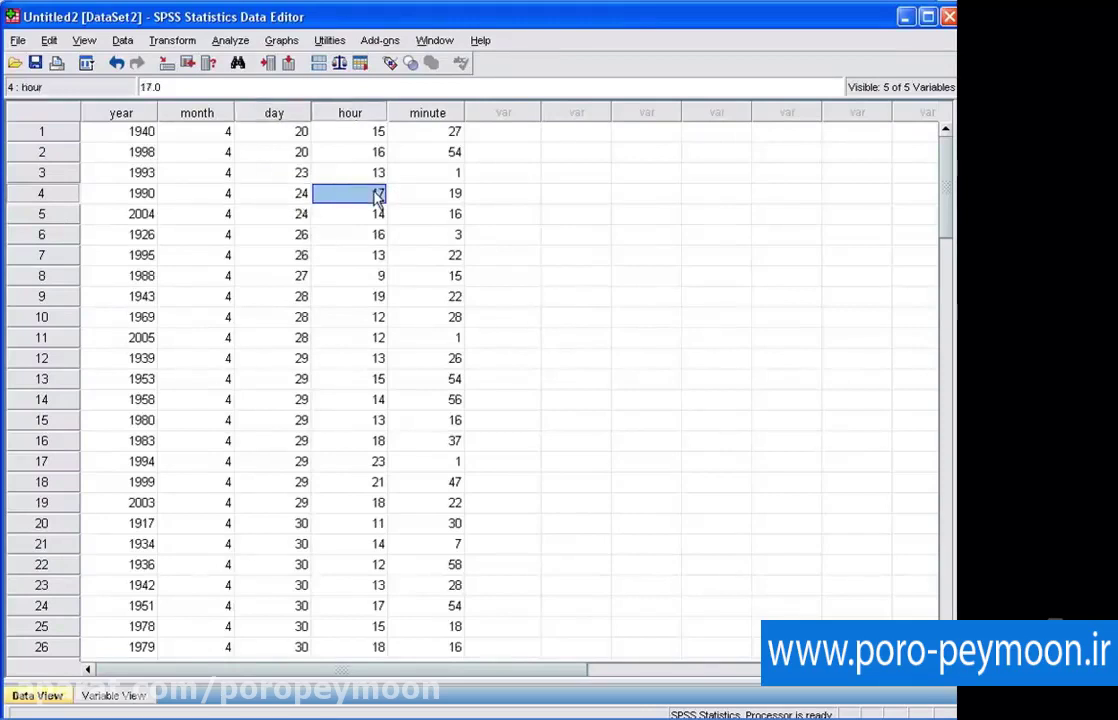
click(210, 276)
click(300, 258)
click(300, 216)
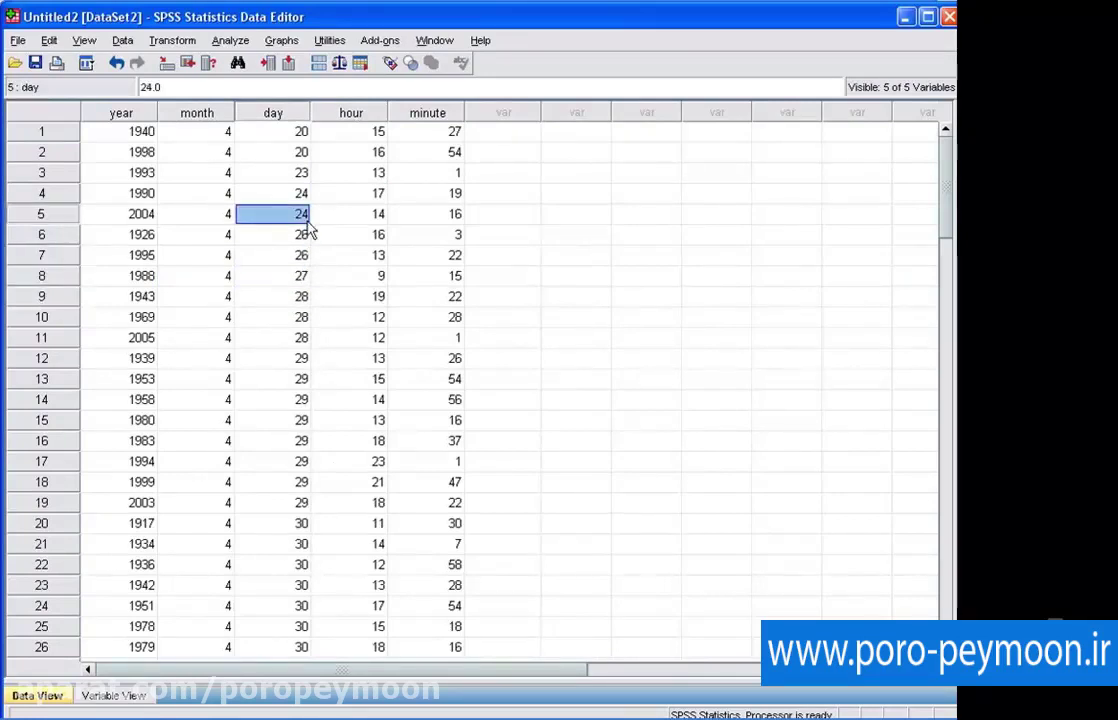
click(309, 298)
click(207, 193)
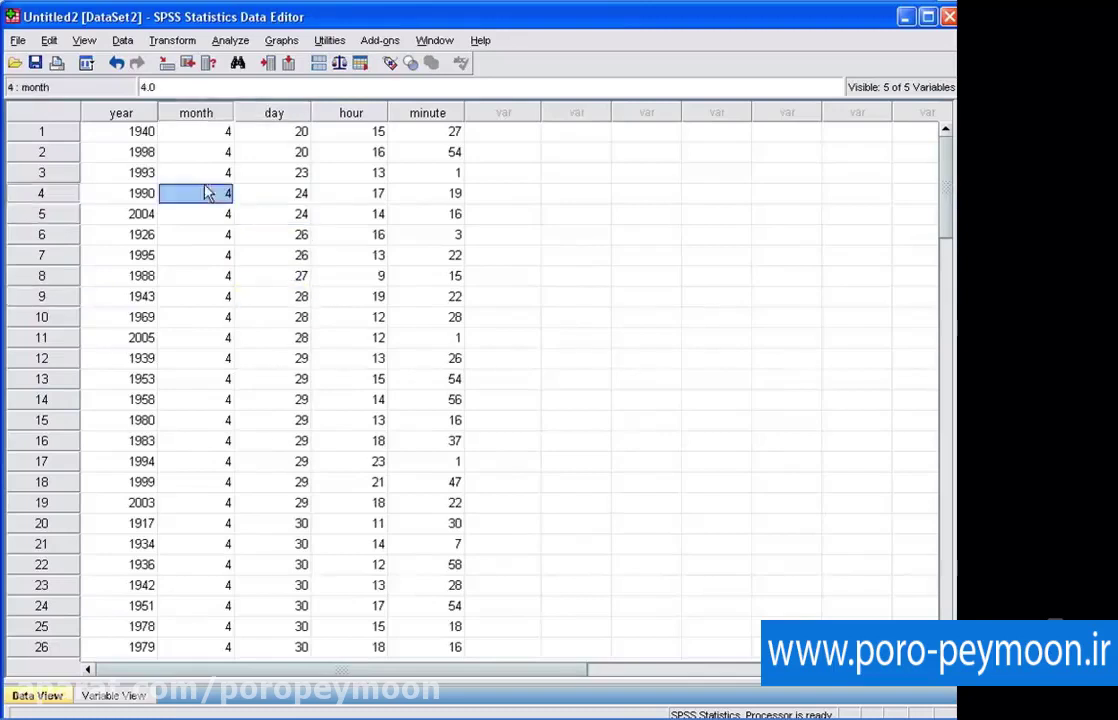
key(shift+space)
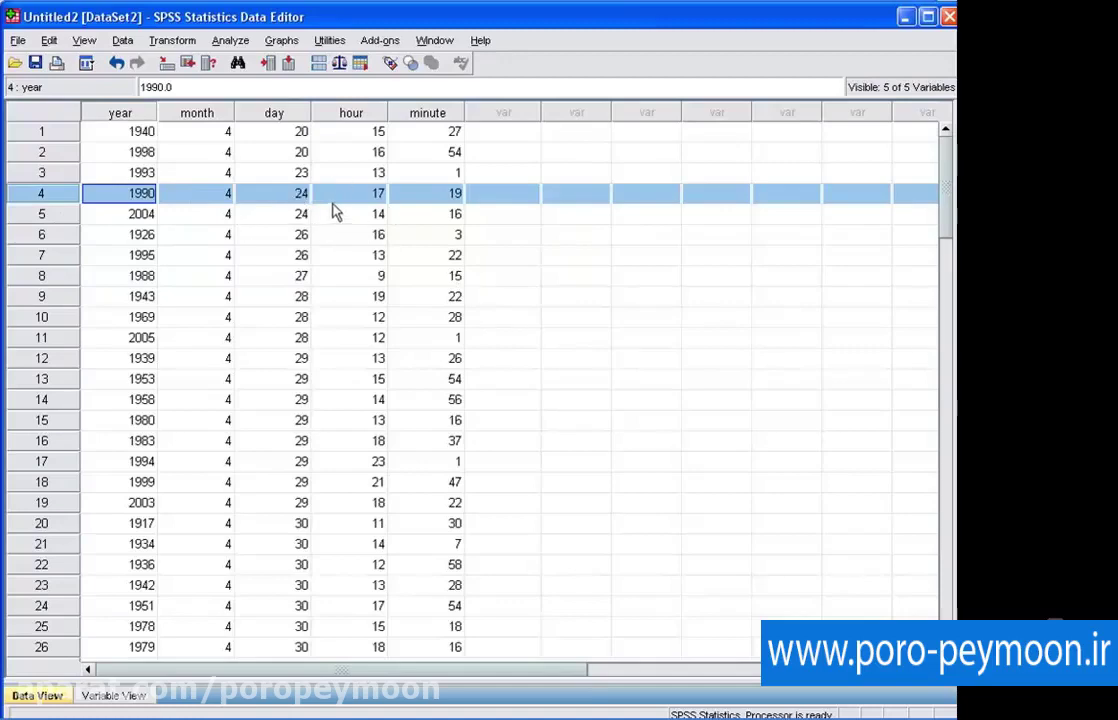
Scroll to the bottom of Data View and enter 2007 as new case 91's year.
drag(943, 190, 940, 465)
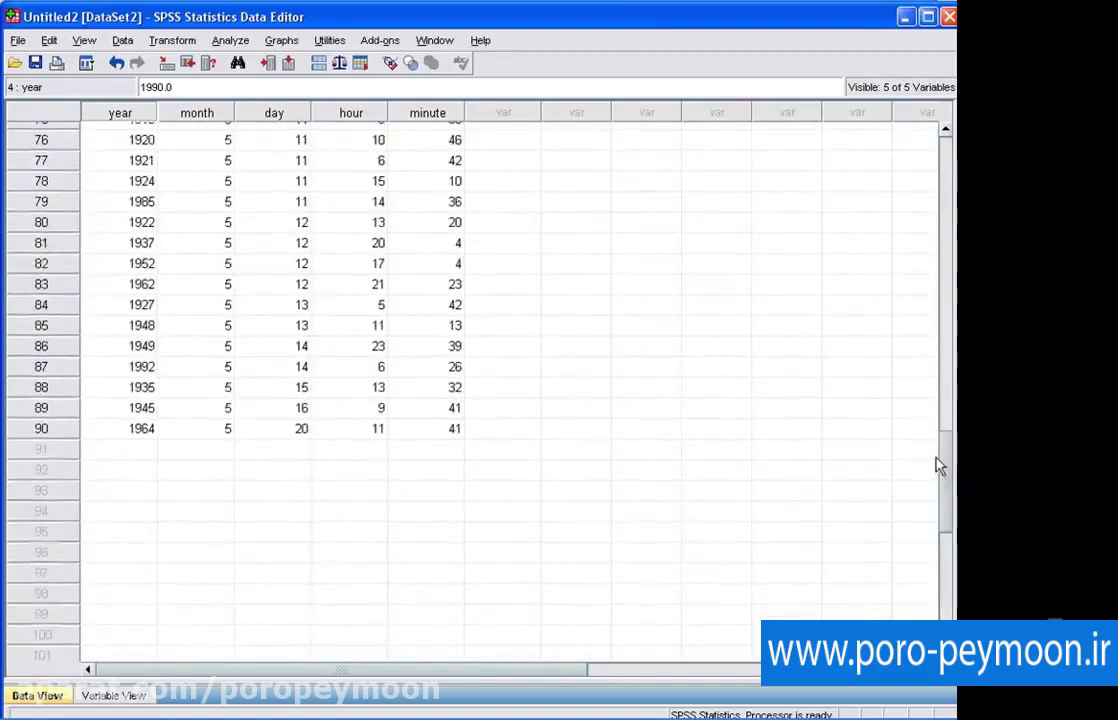
click(200, 444)
click(132, 460)
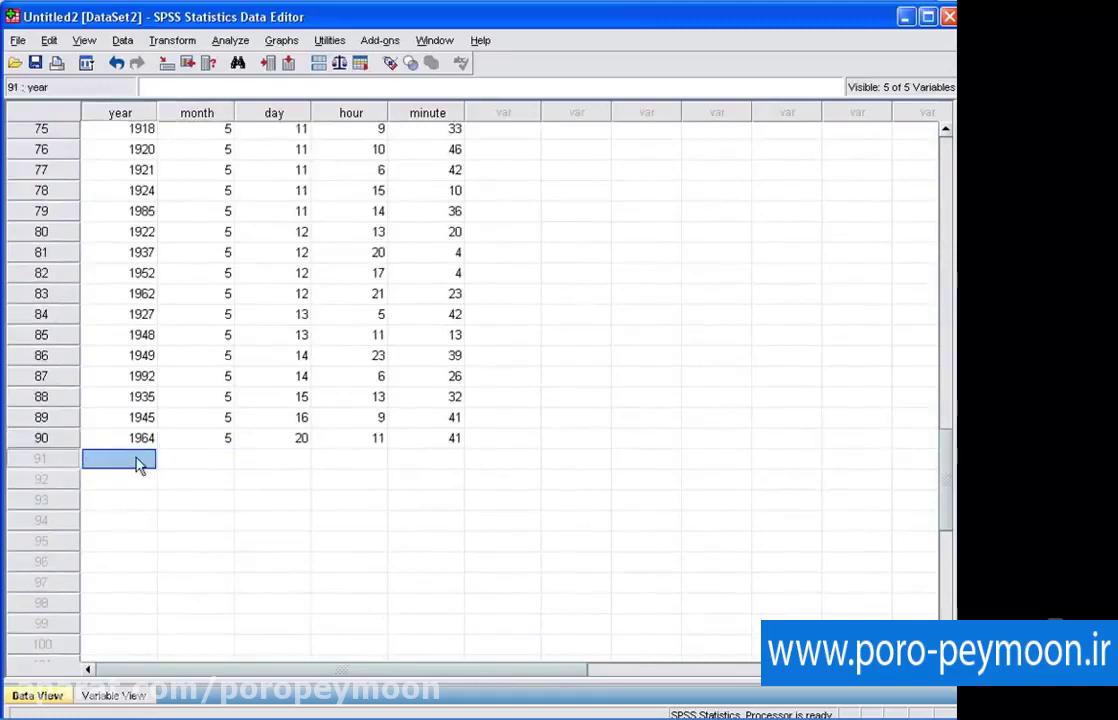
double_click(142, 460)
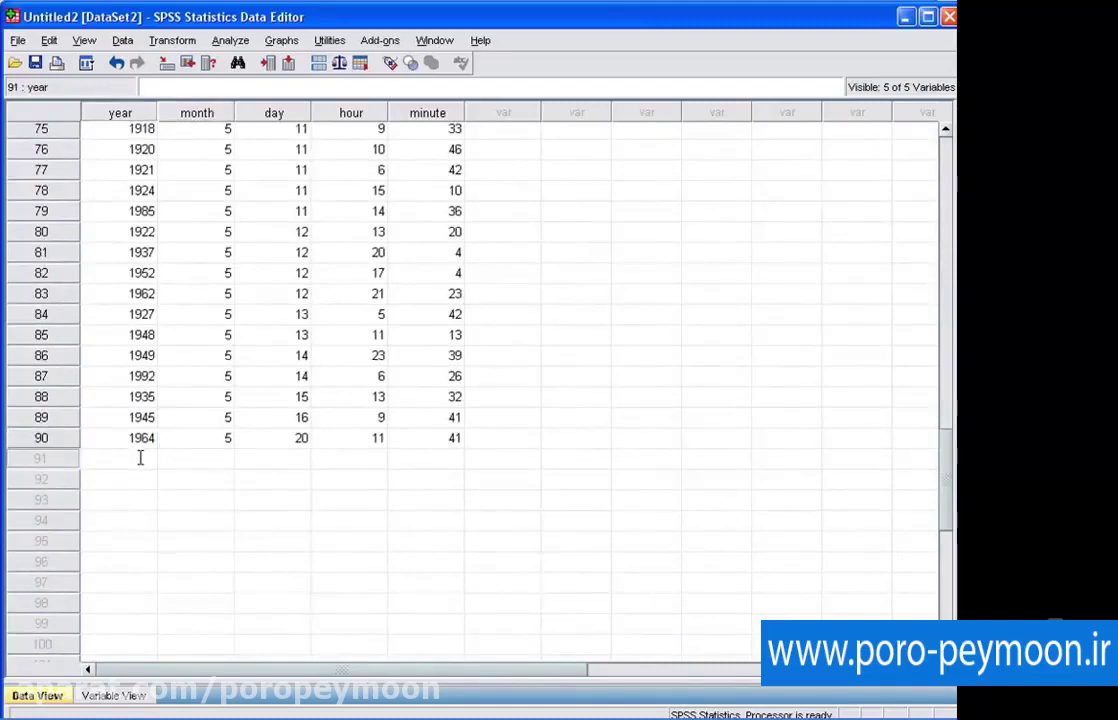
click(182, 463)
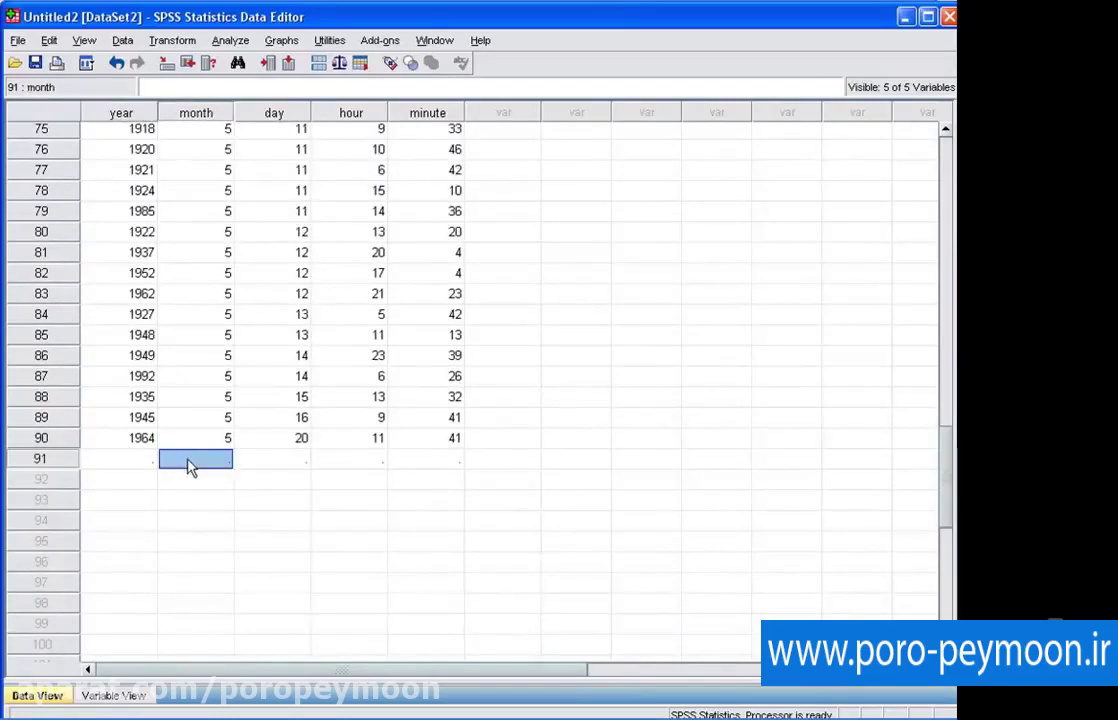
click(268, 464)
click(345, 463)
click(412, 465)
click(130, 465)
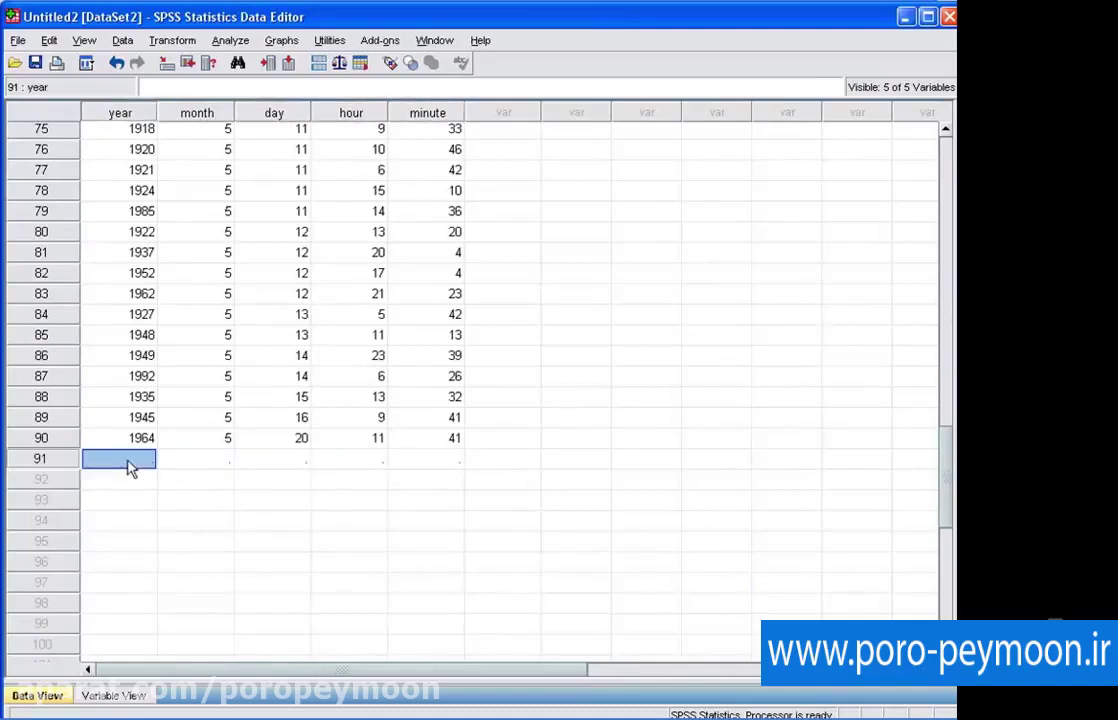
text(22)
key(BackSpace)
key(BackSpace)
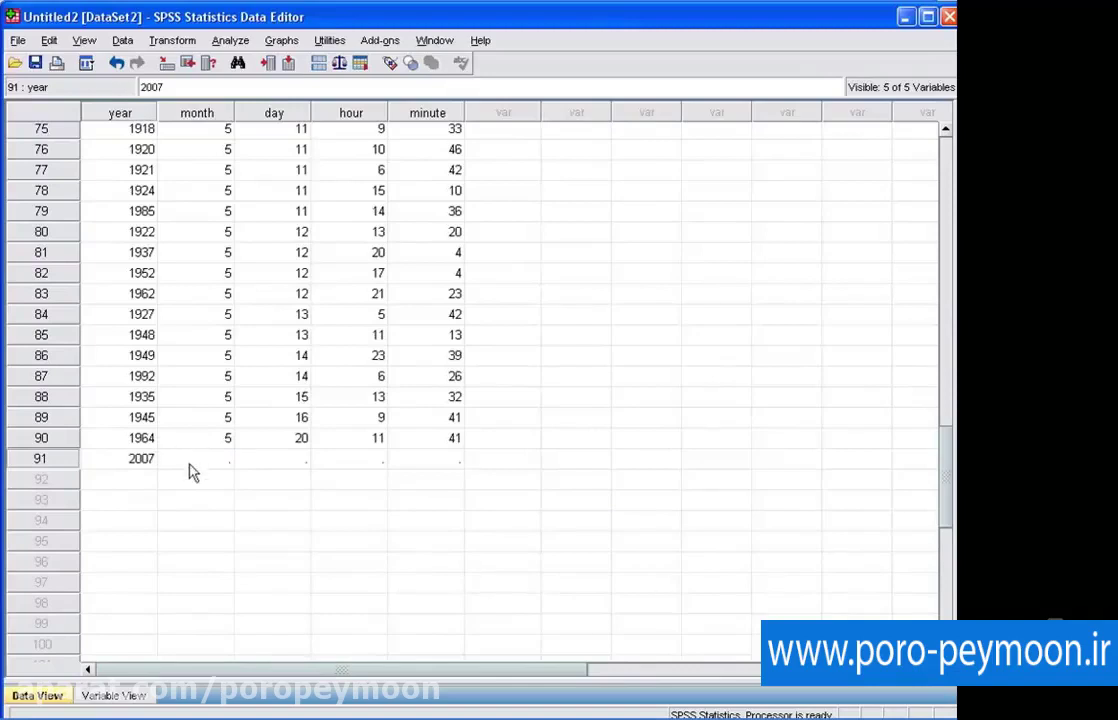
click(197, 462)
Enter 4 for case 91's month, day, hour and minute, then select cases 91 and 92.
text(4)
click(295, 462)
text(4)
click(352, 462)
text(4)
click(430, 462)
text(4)
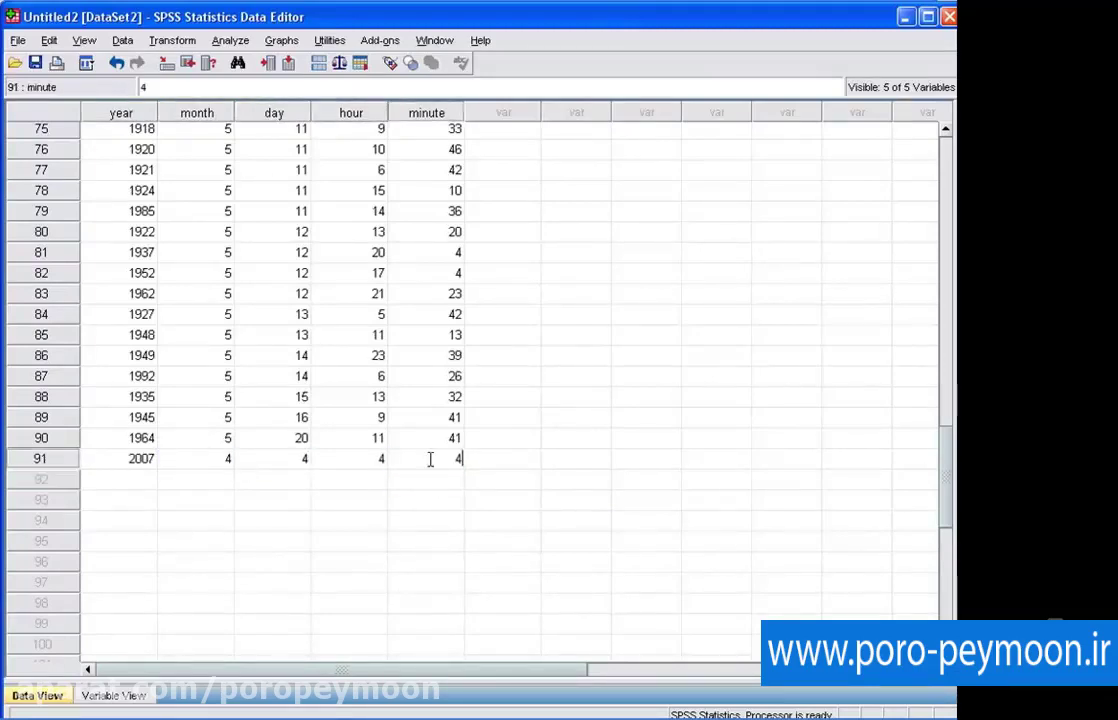
click(422, 422)
click(40, 458)
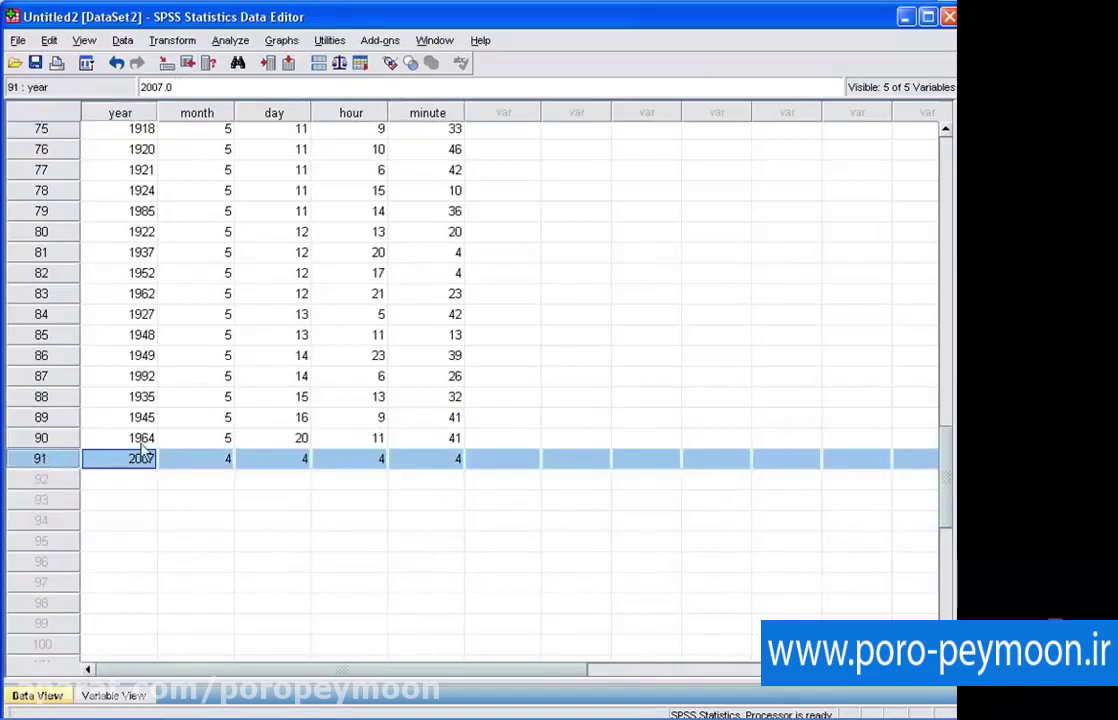
click(74, 484)
click(156, 85)
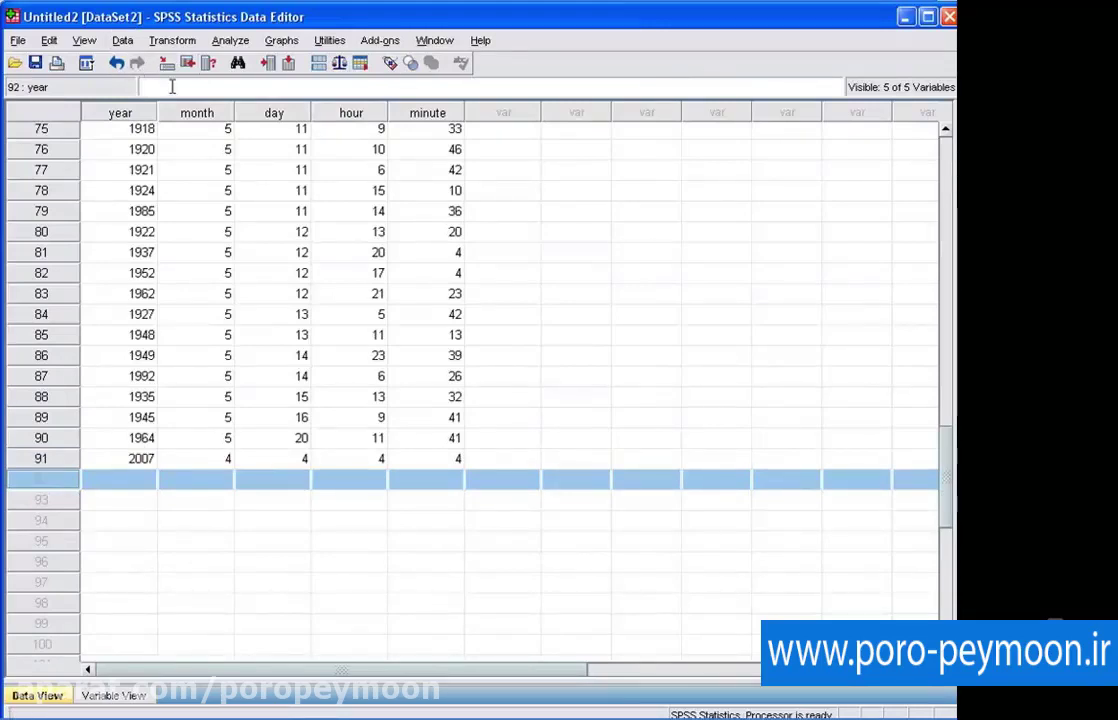
Enter 2008 as case 92's year and 77 as its month.
text(2008)
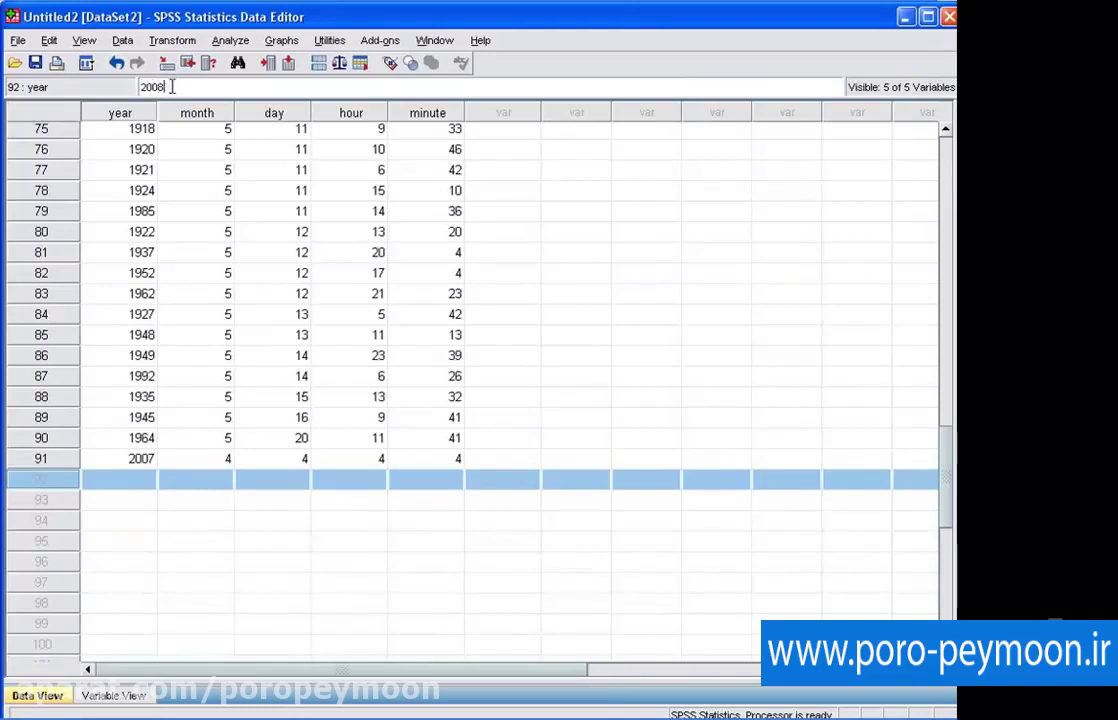
key(Return)
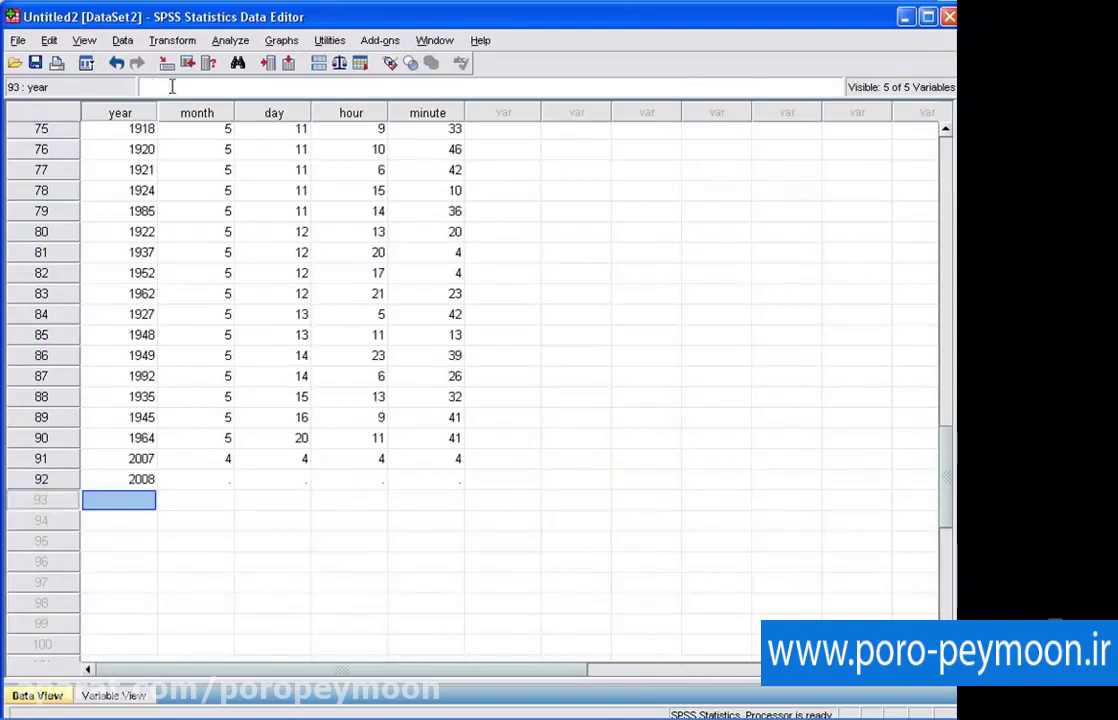
click(132, 480)
drag(178, 87, 108, 90)
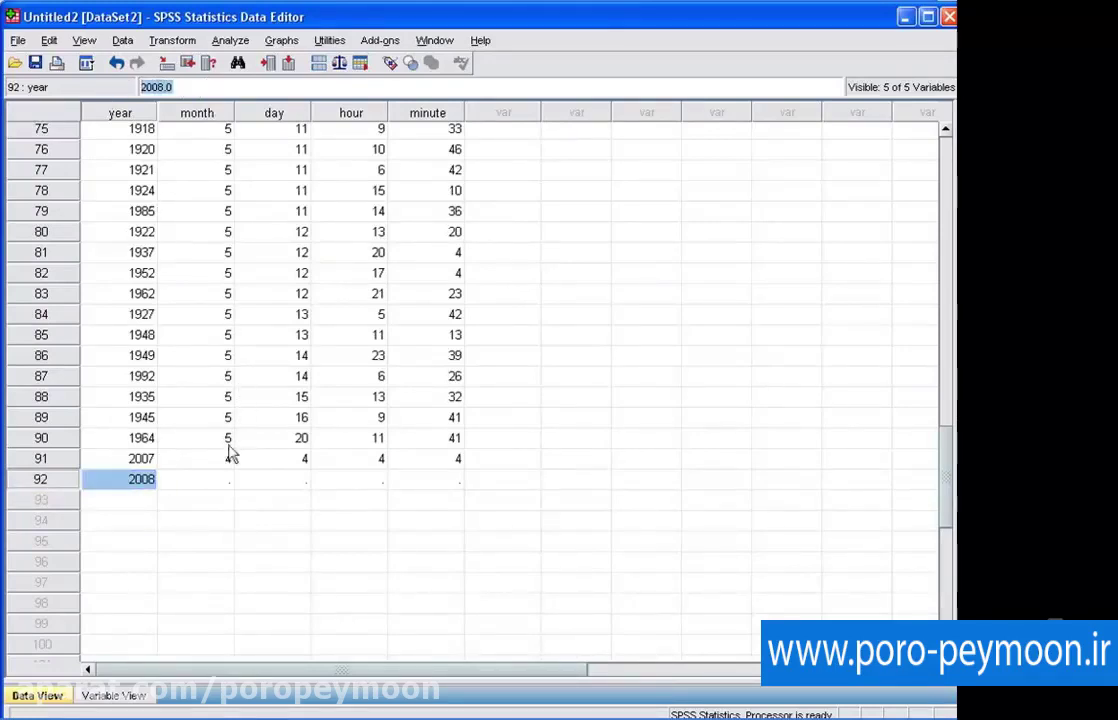
click(215, 481)
click(179, 87)
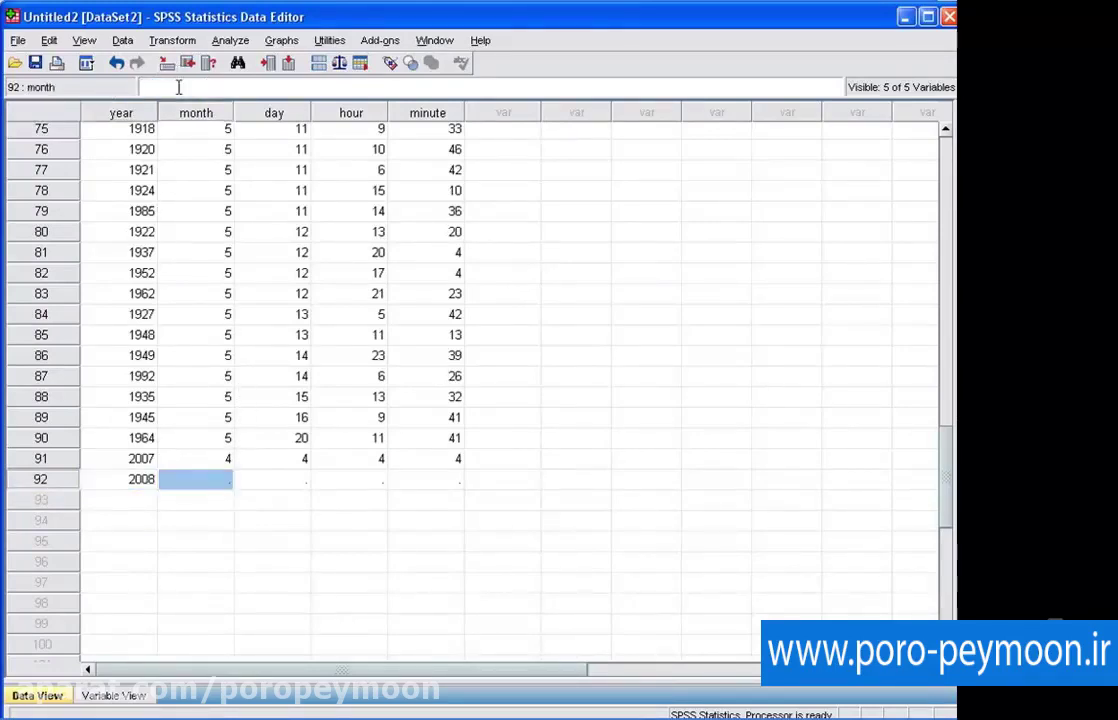
key(Return)
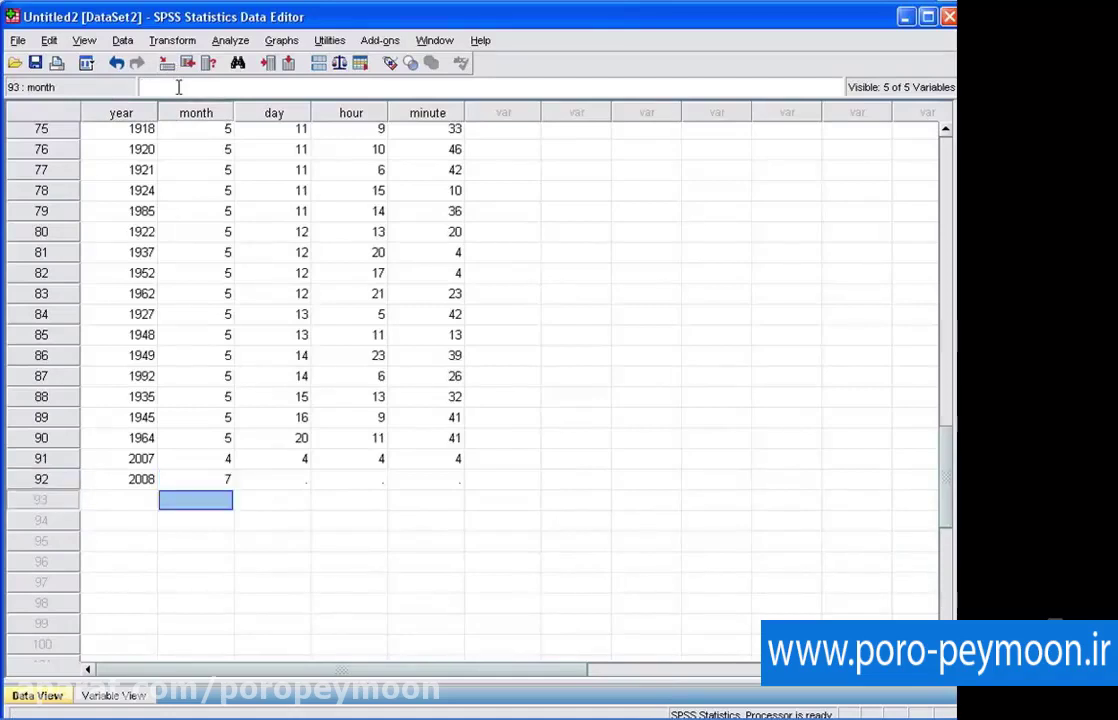
click(211, 501)
click(212, 483)
click(215, 500)
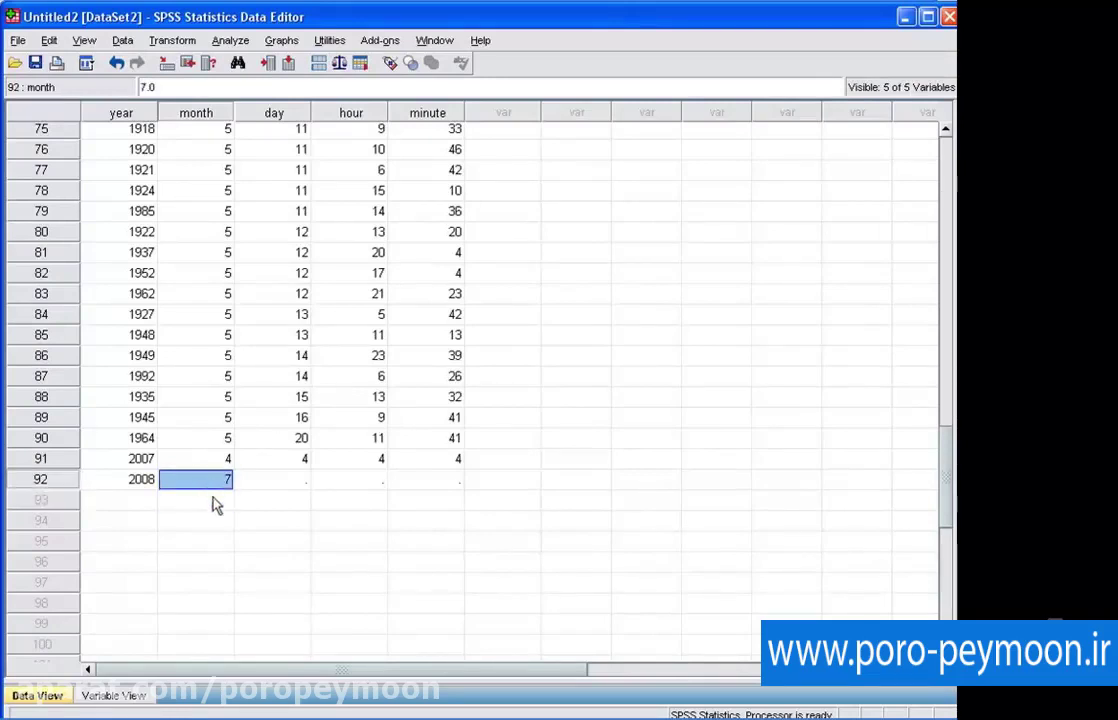
click(210, 480)
click(147, 87)
text(77)
click(297, 481)
Fill case 92's day, hour and minute with 9, 7 and 3.
click(180, 87)
text(9)
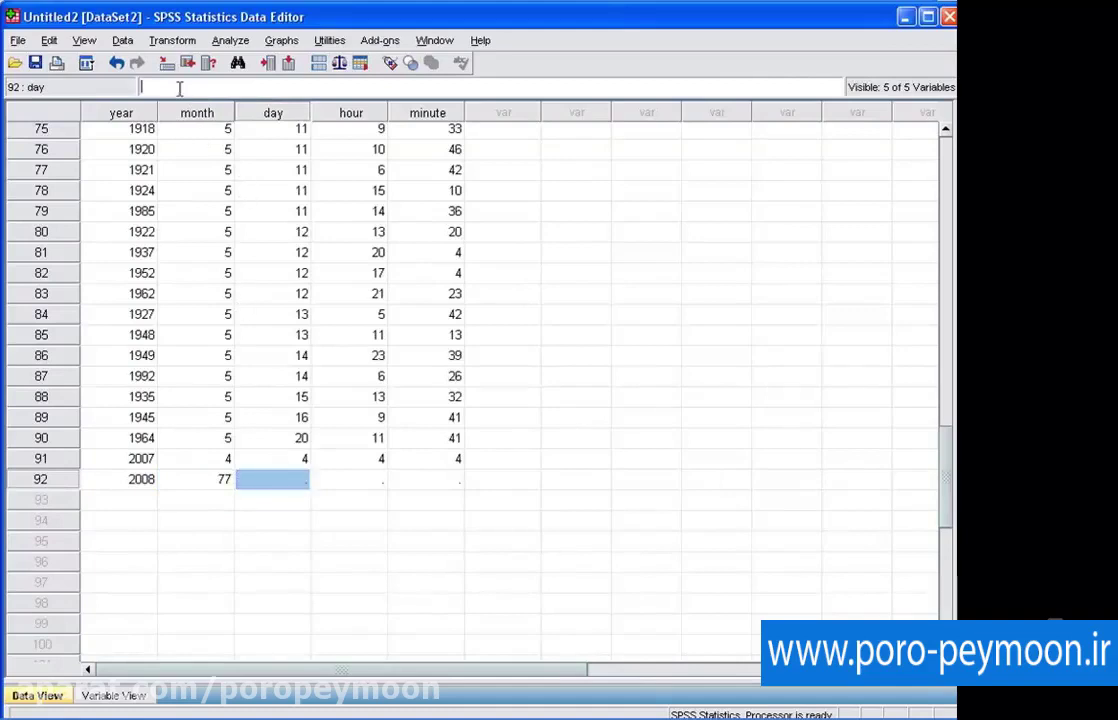
key(Return)
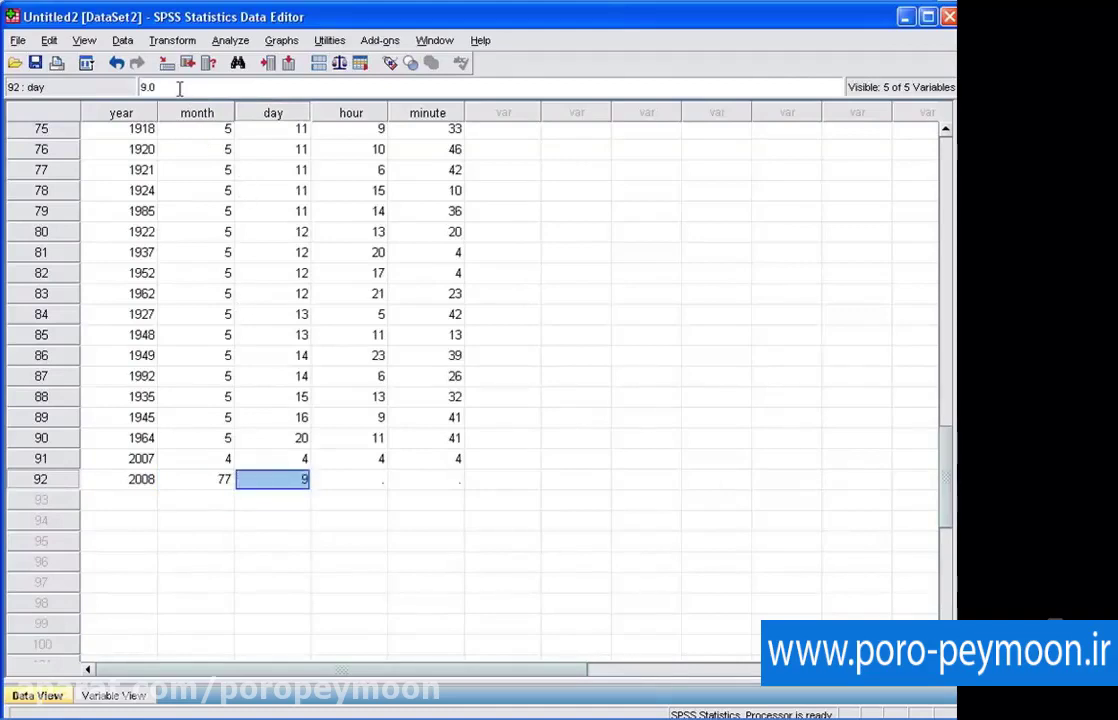
key(Tab)
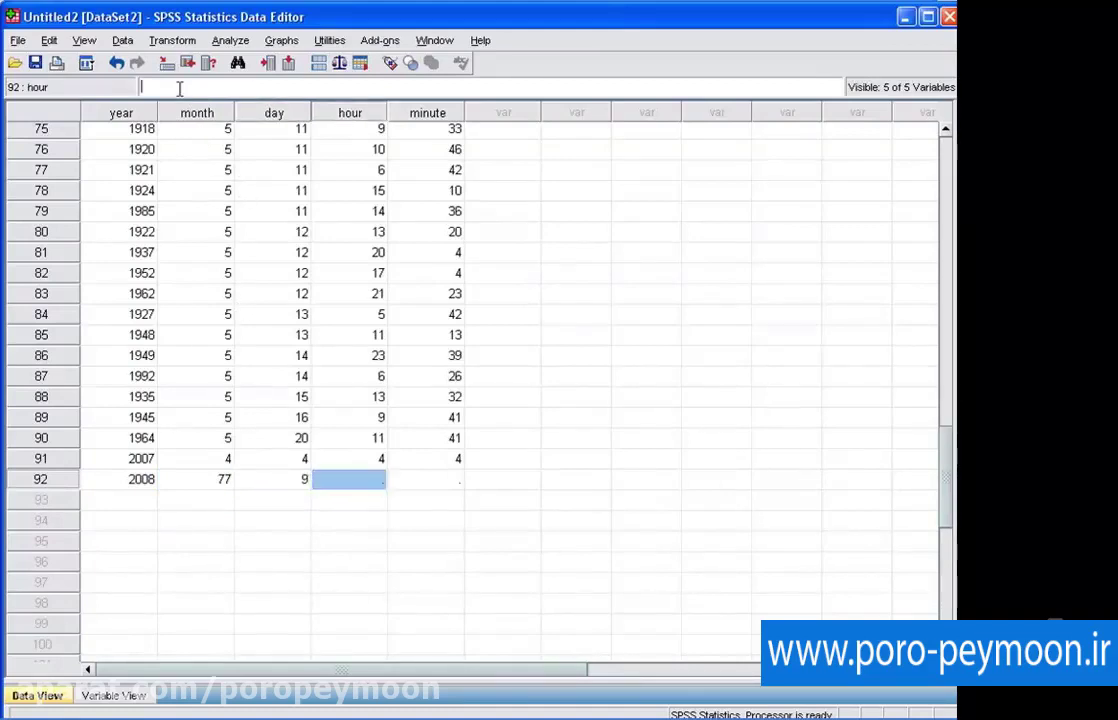
click(285, 479)
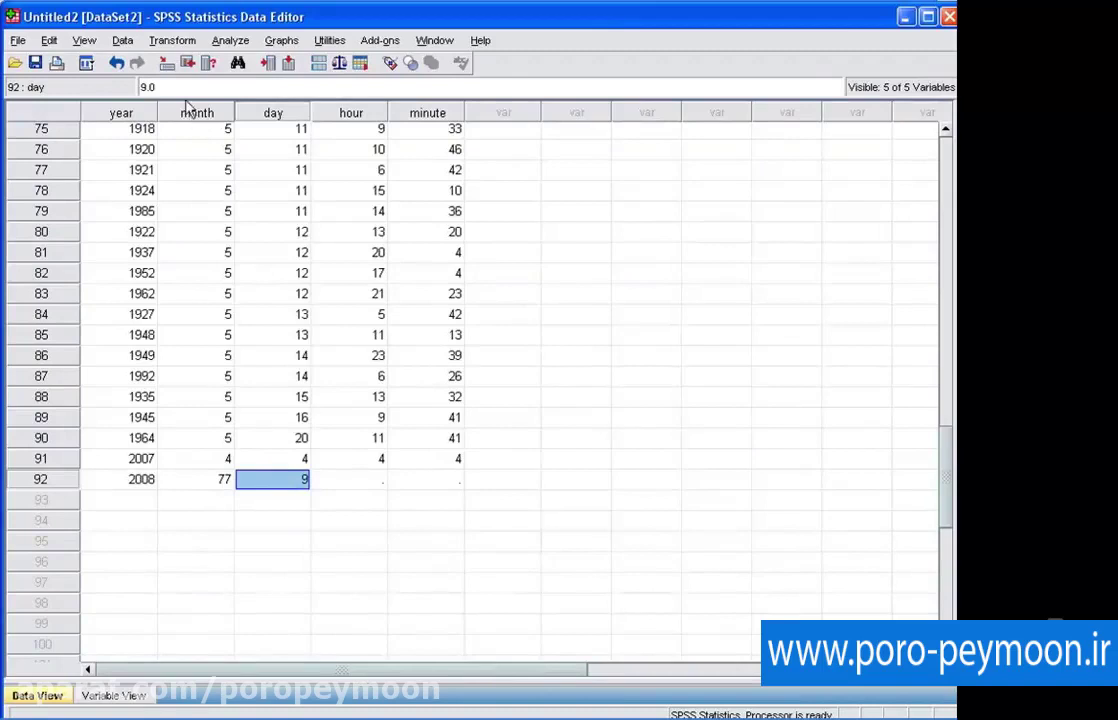
click(366, 483)
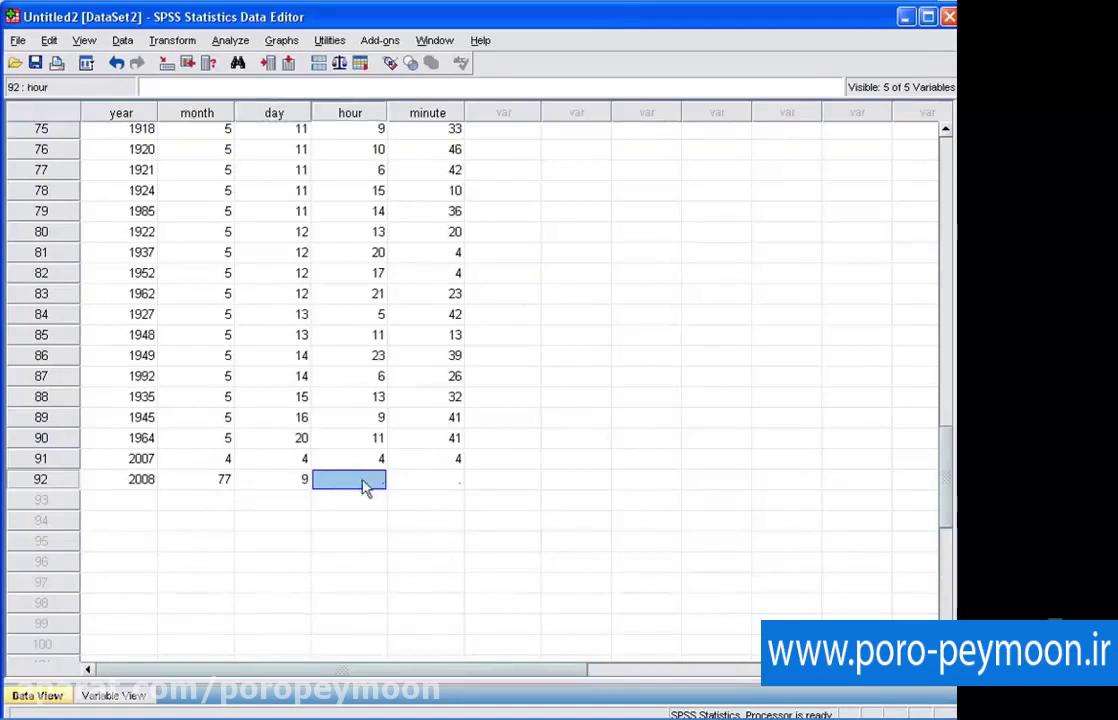
click(172, 86)
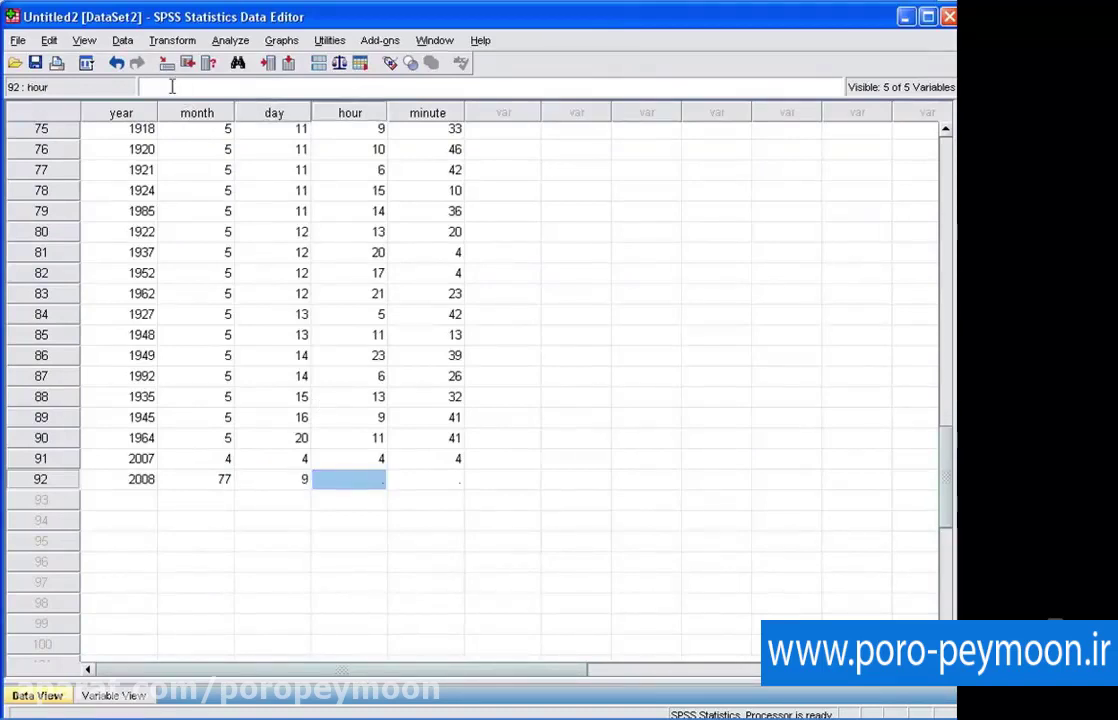
key(Return)
key(Tab)
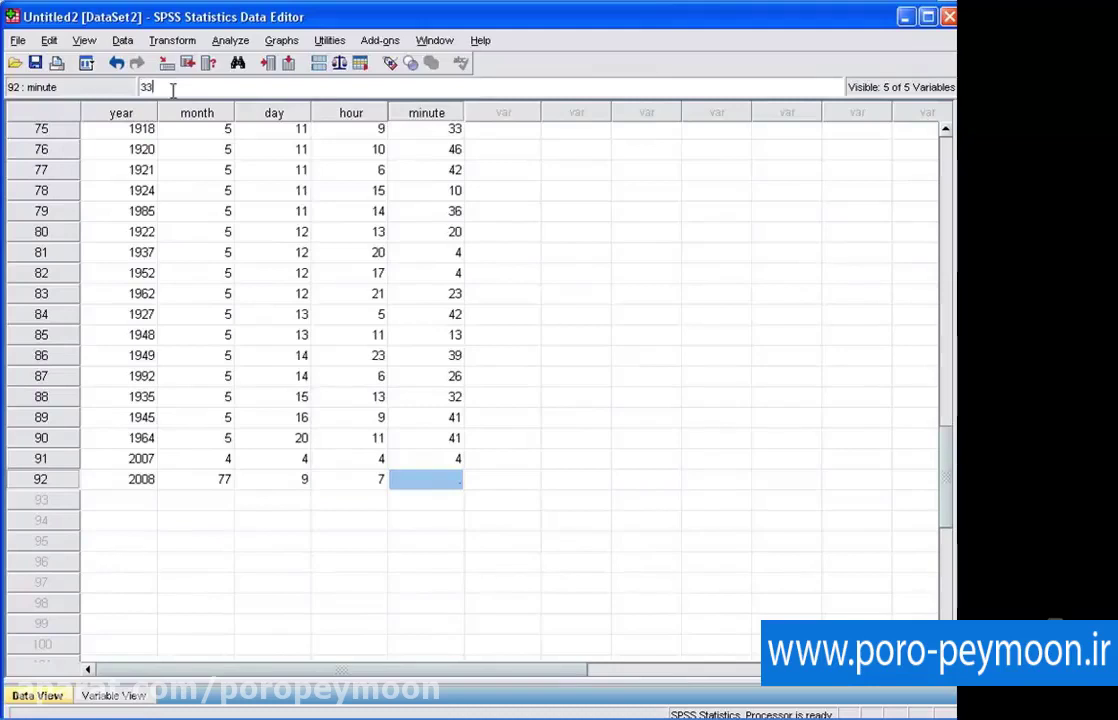
text(3)
key(Return)
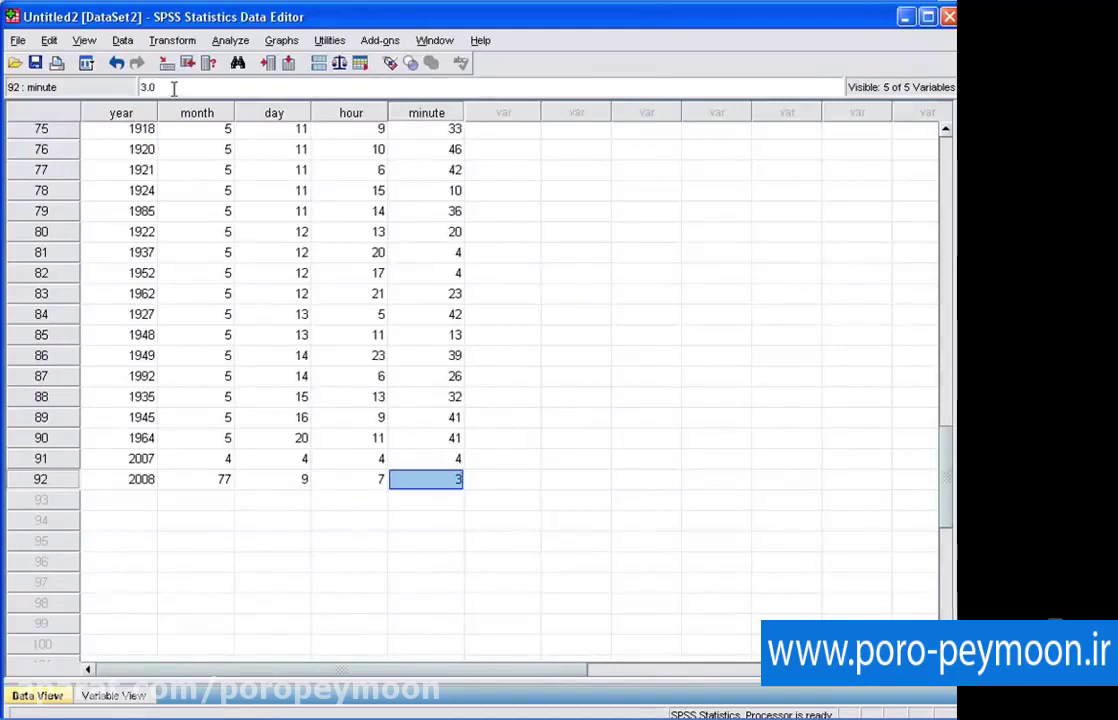
click(170, 87)
drag(170, 87, 88, 84)
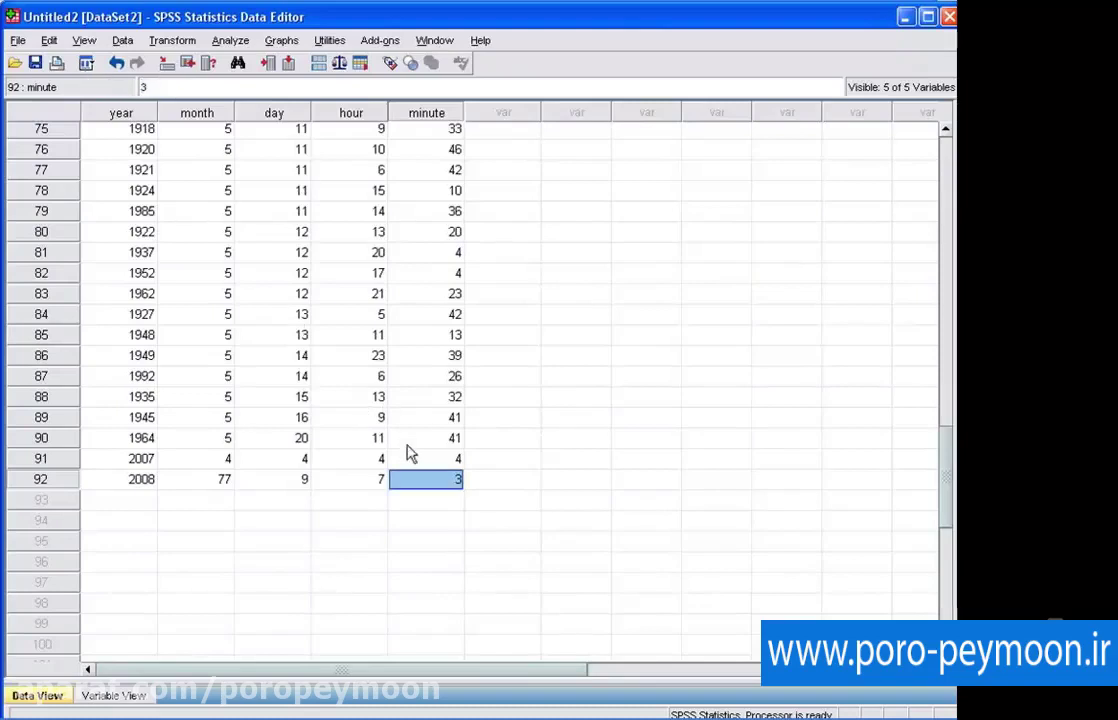
click(367, 481)
Enter case 93 as year 2005, month 21, day 7, hour 7, minute 4.
click(130, 500)
click(183, 87)
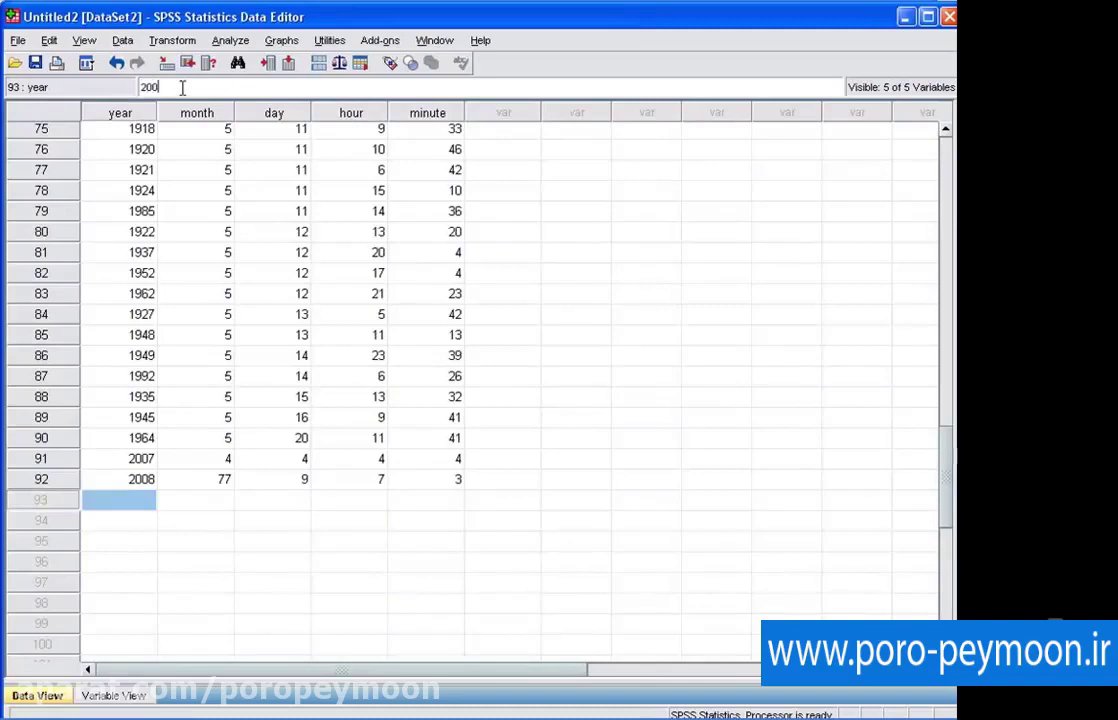
key(Tab)
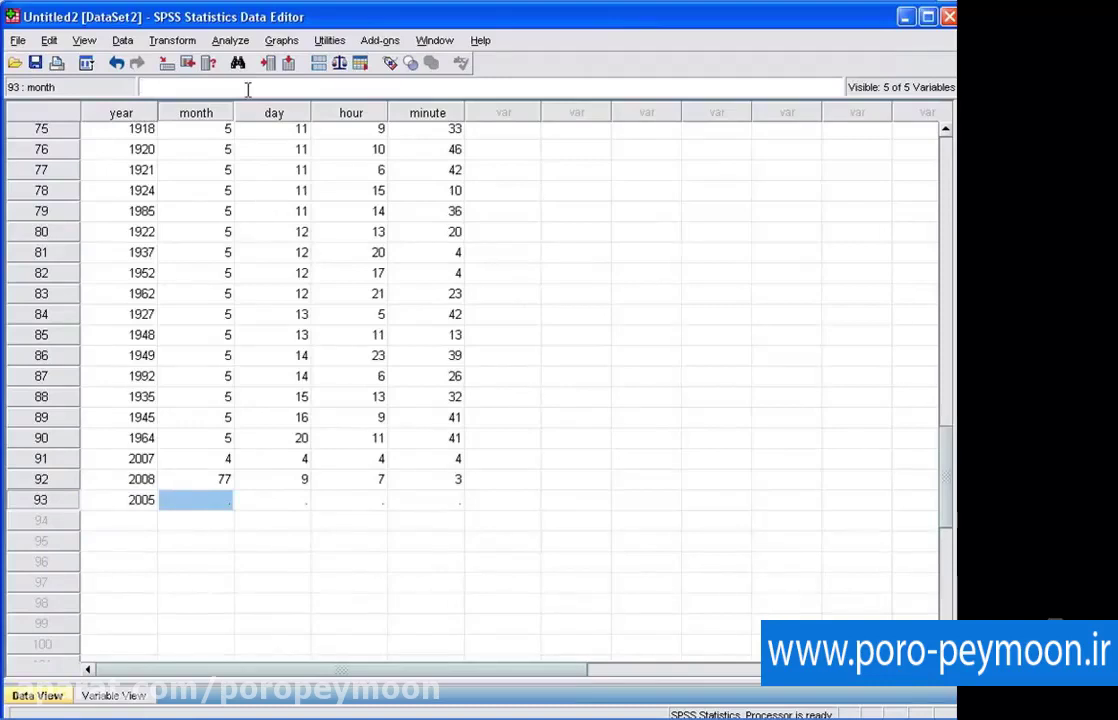
text(1)
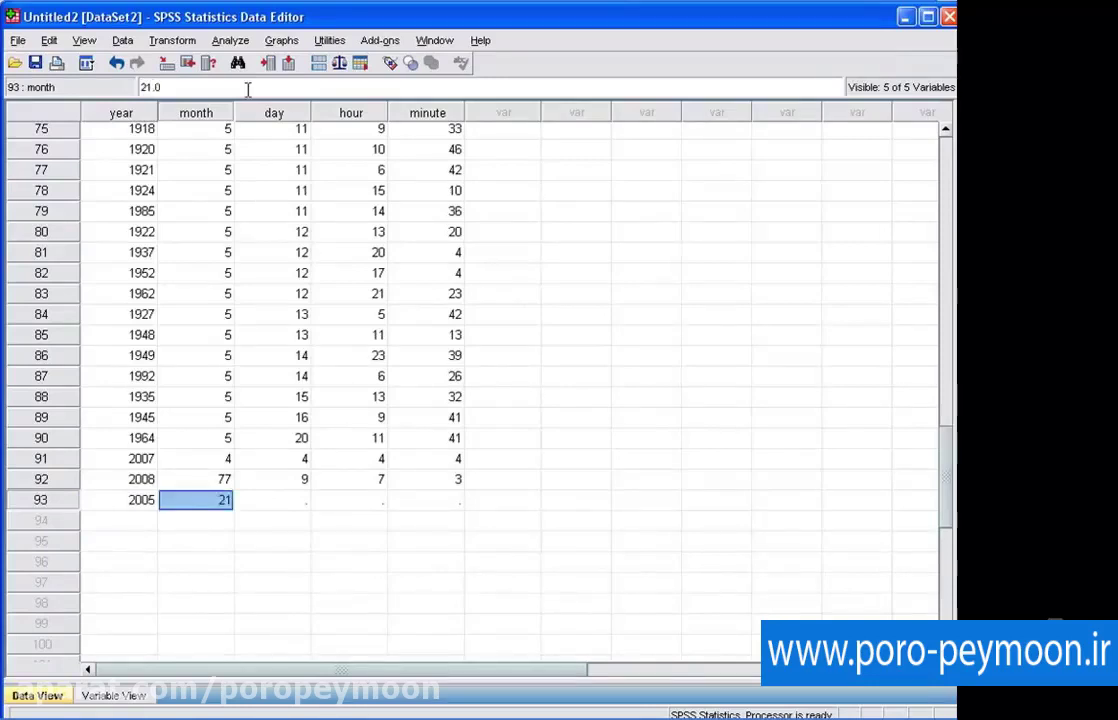
key(Tab)
text(7)
key(Tab)
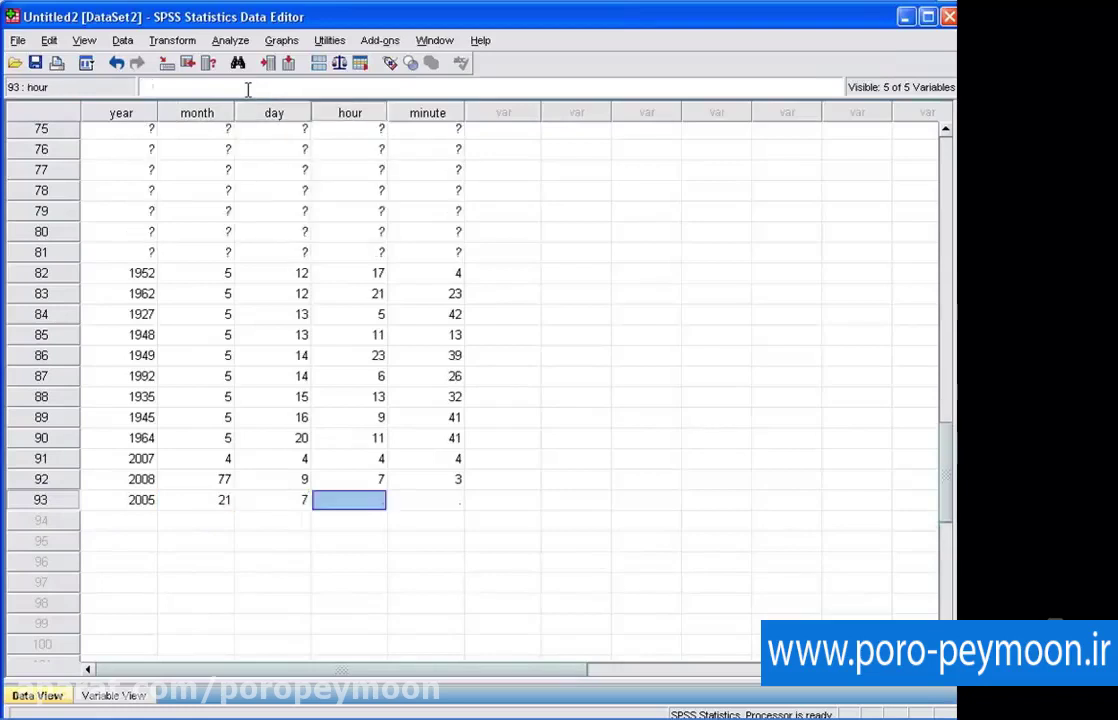
key(Tab)
key(shift+Tab)
text(7)
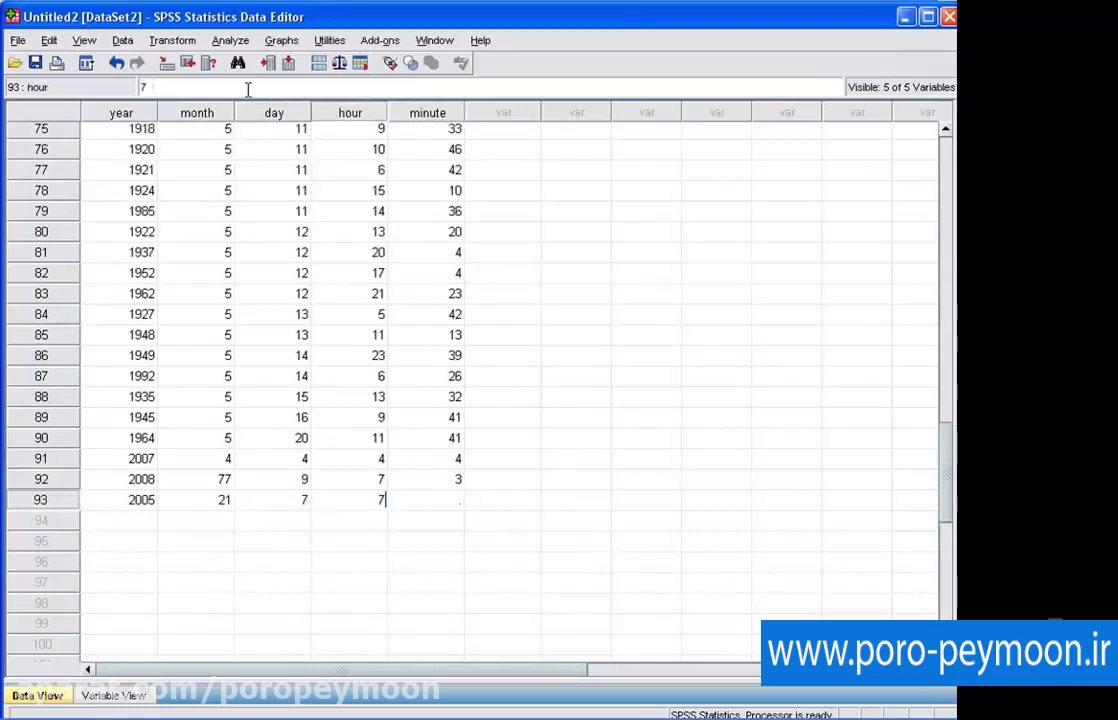
key(Return)
key(Up)
key(Tab)
key(Tab)
key(Tab)
key(Tab)
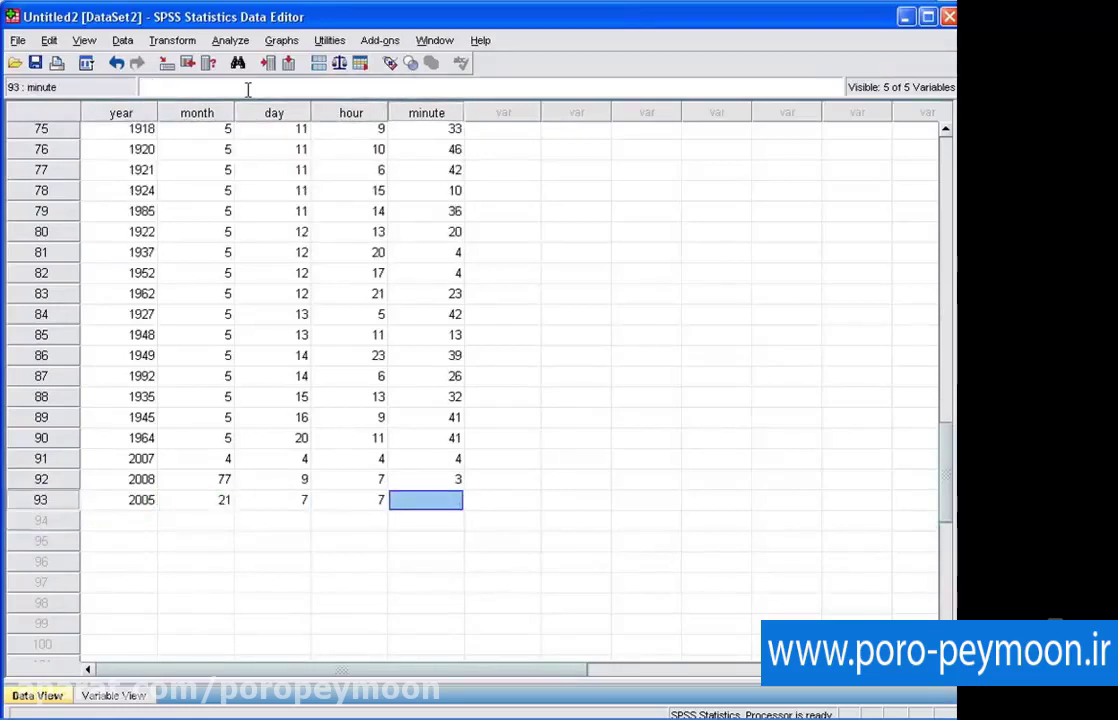
text(4)
key(Return)
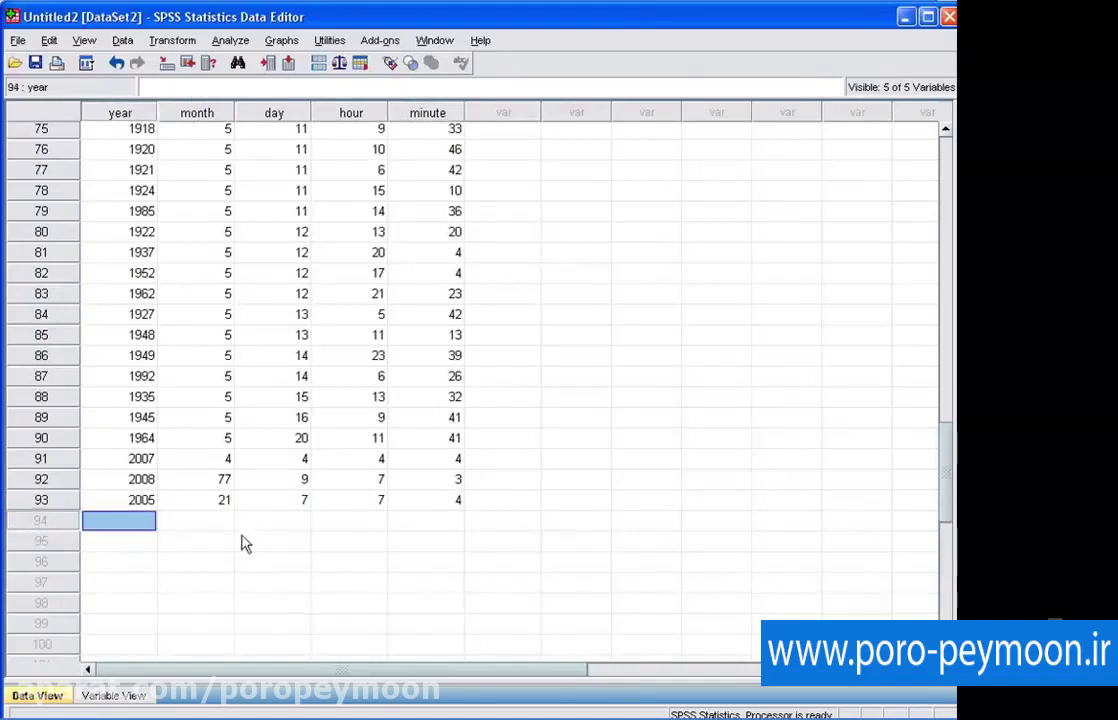
click(220, 500)
Copy case 1 (1940, 4, 20, 15, 27) and paste it into row 94.
click(230, 487)
scroll(230, 490, up, 14)
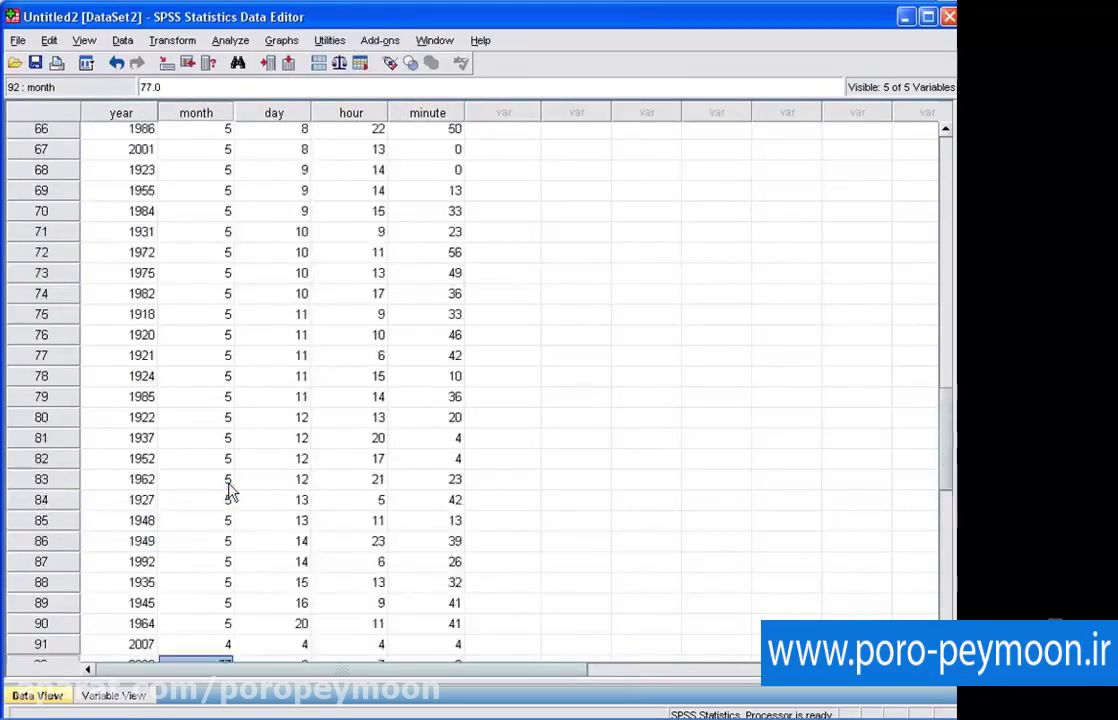
scroll(230, 490, up, 11)
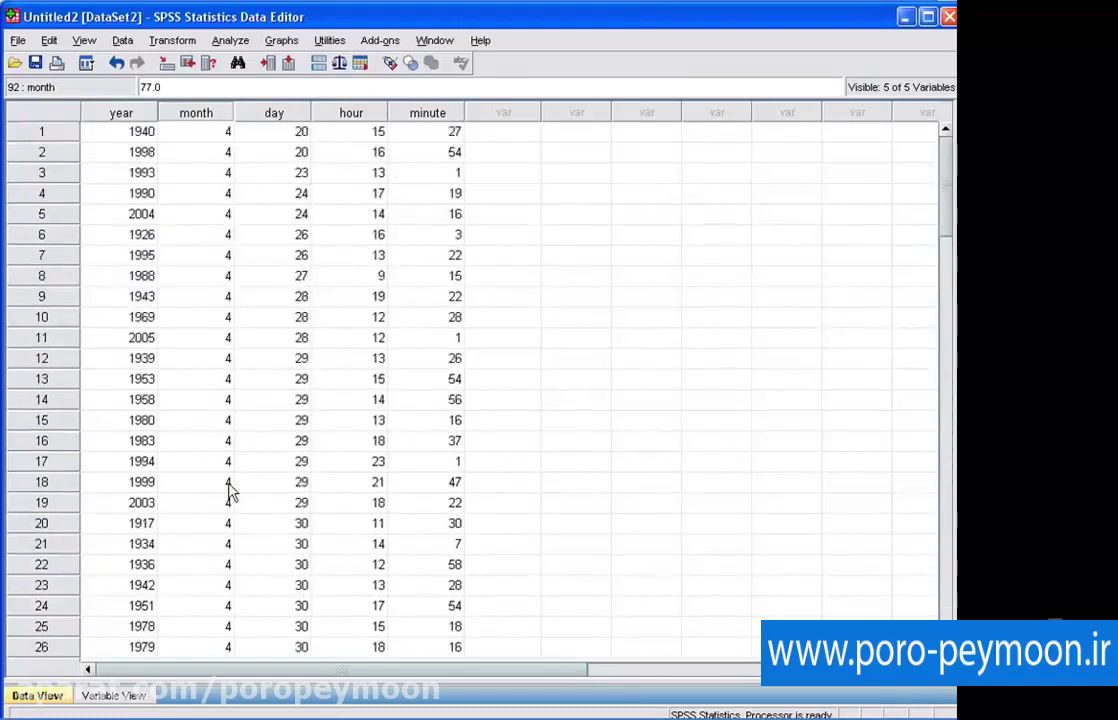
click(142, 134)
click(62, 137)
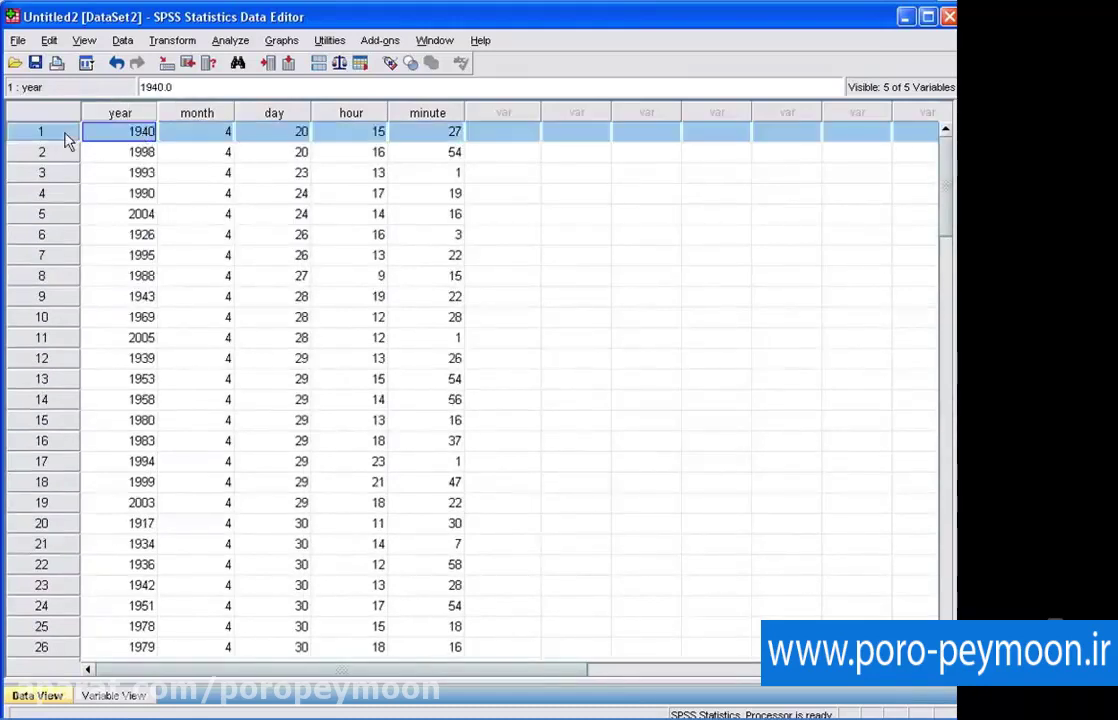
right_click(66, 138)
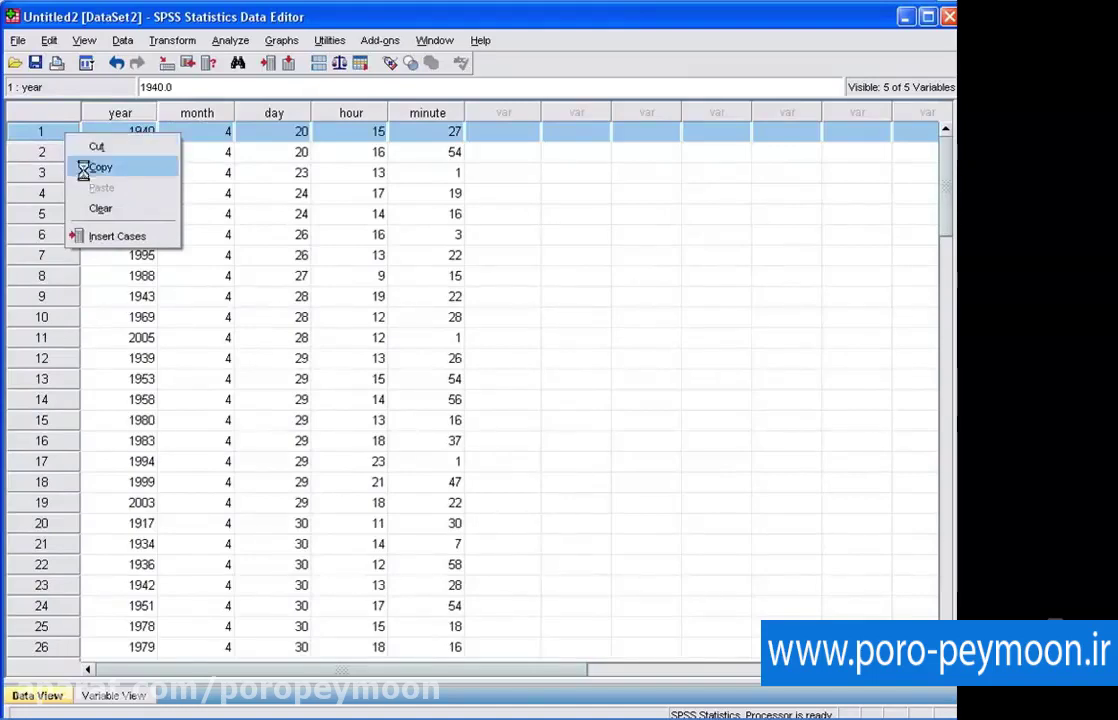
click(86, 167)
drag(943, 180, 936, 500)
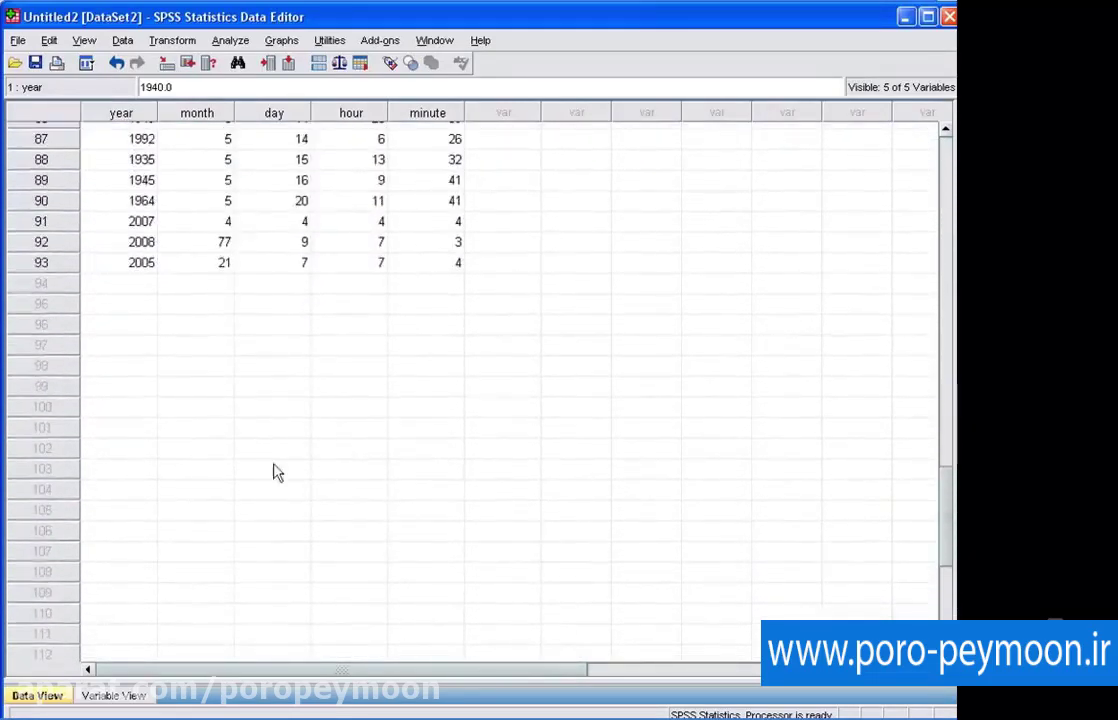
click(55, 288)
right_click(55, 293)
click(88, 341)
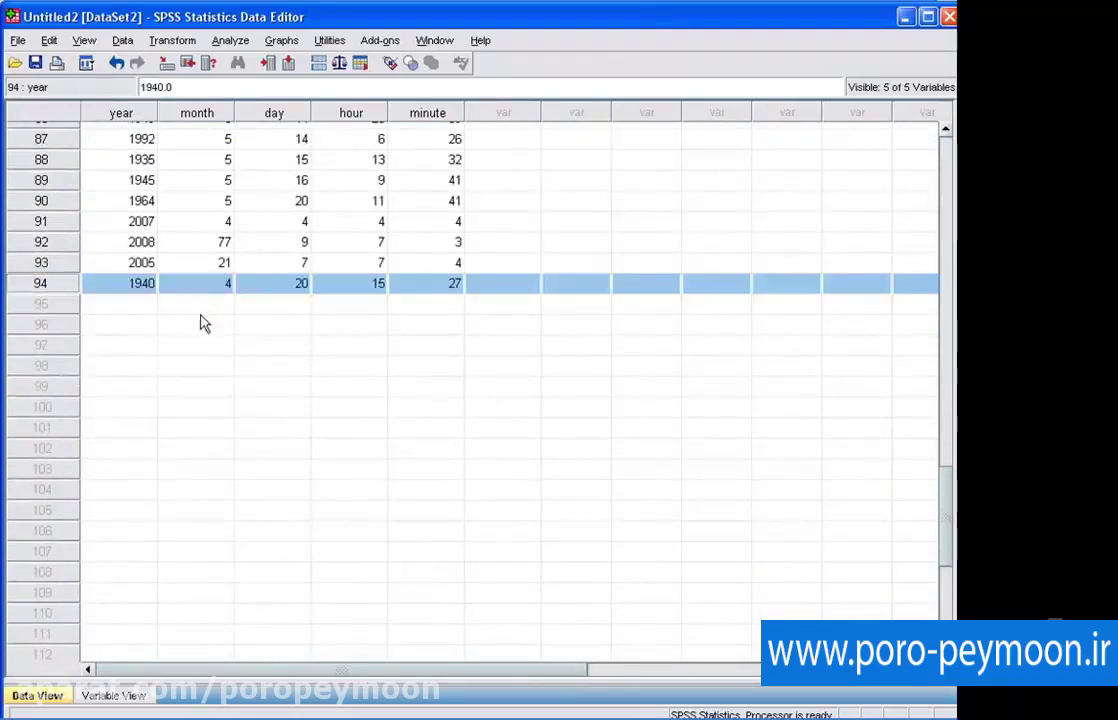
drag(943, 518, 943, 180)
Copy case 10 (1969, 4, 28, 12, 28) and paste it into row 95.
click(117, 135)
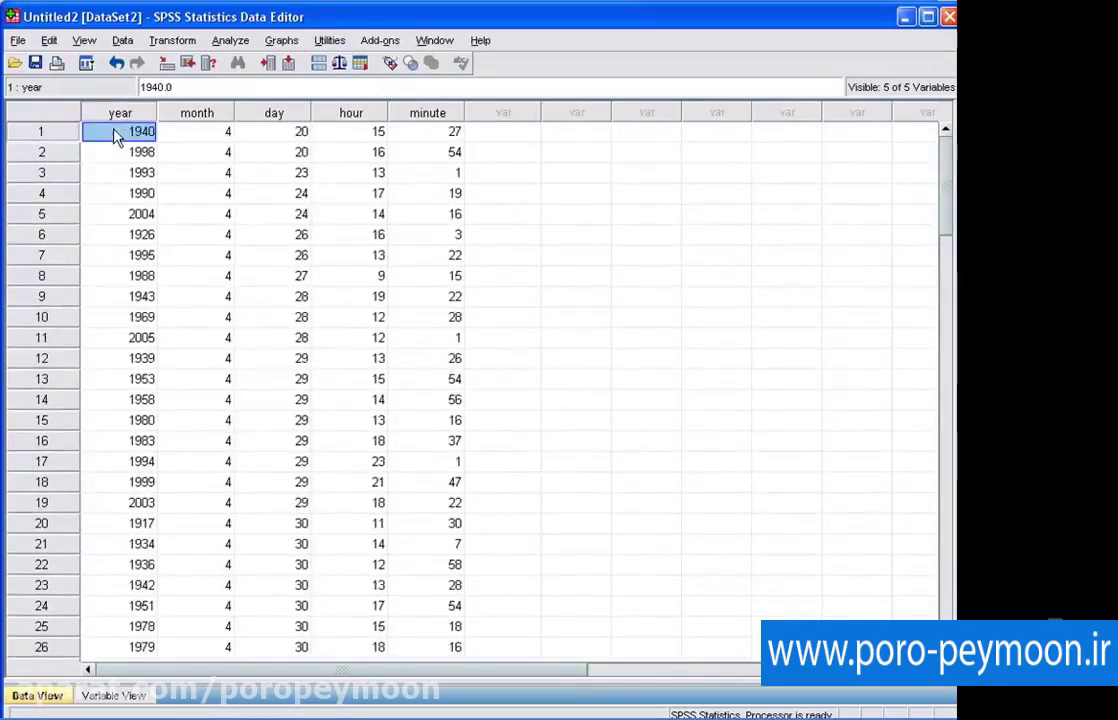
click(44, 152)
click(48, 132)
right_click(51, 134)
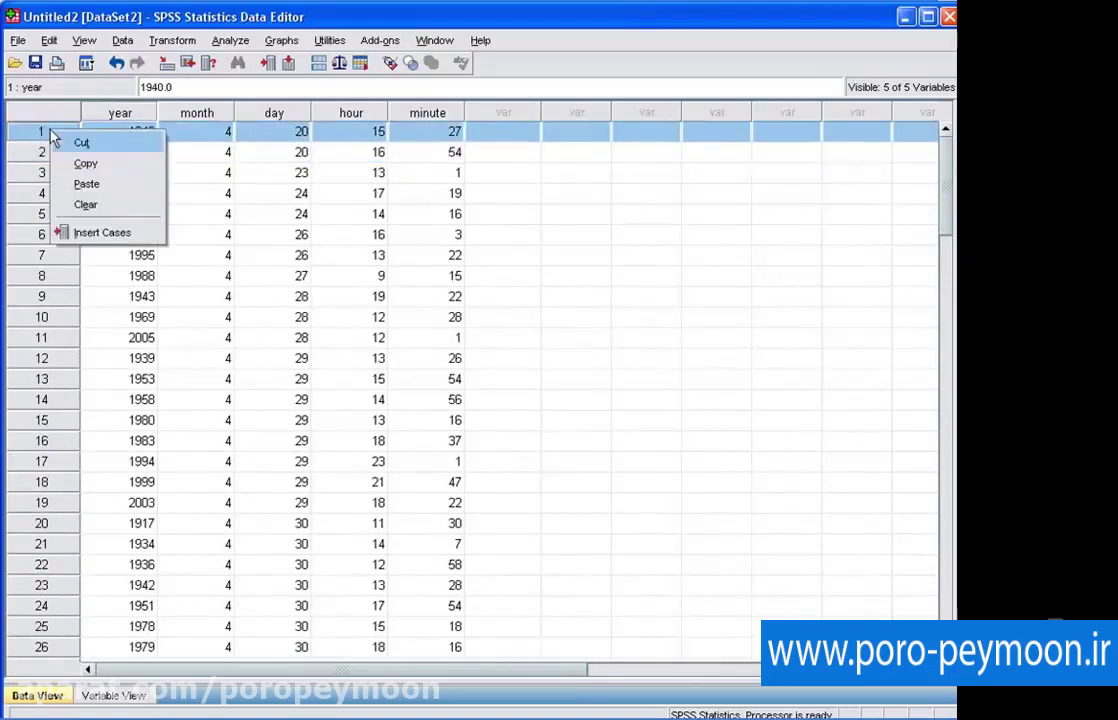
click(80, 163)
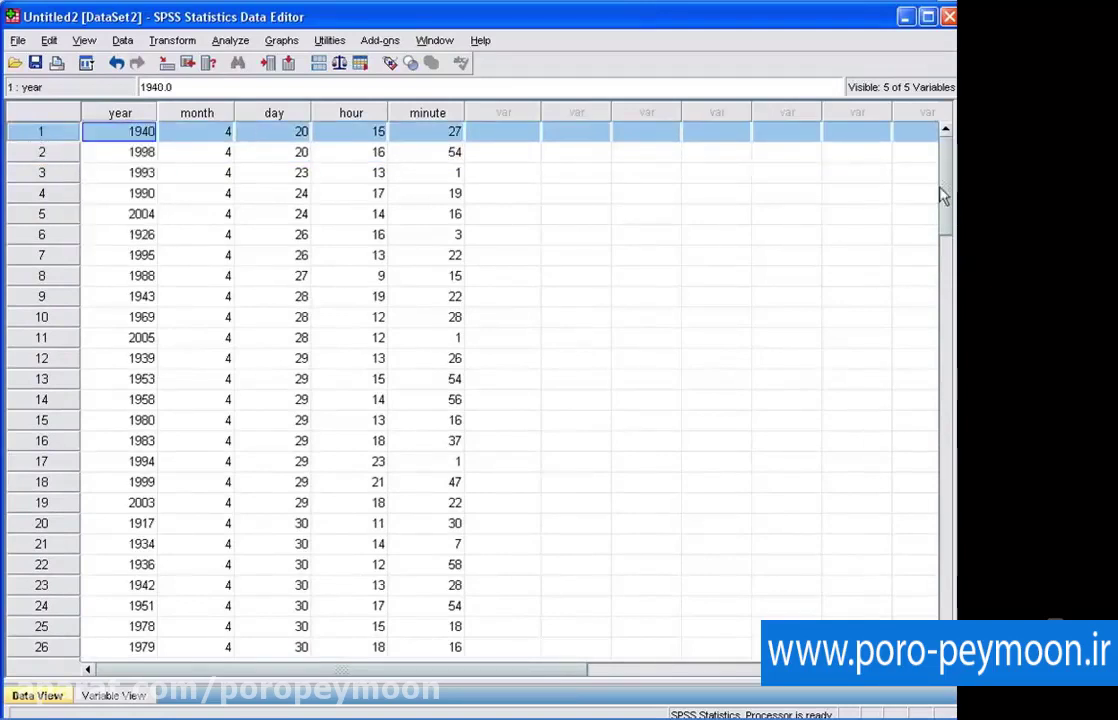
click(40, 317)
right_click(30, 326)
click(62, 358)
drag(948, 227, 948, 600)
scroll(120, 270, up, 5)
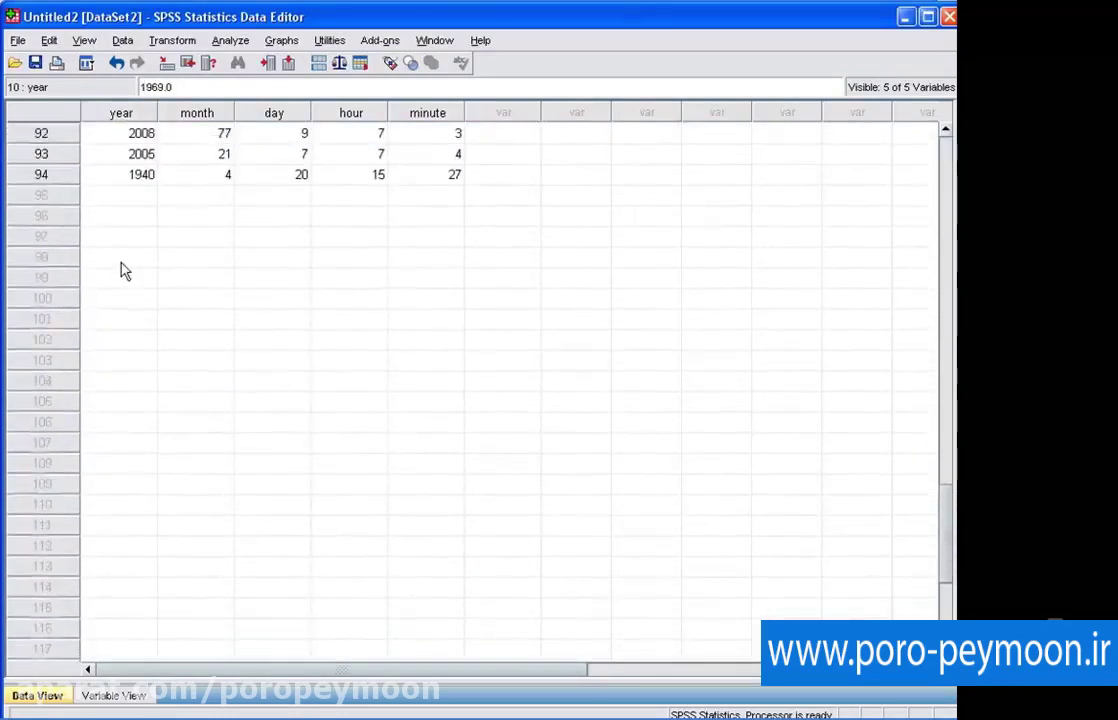
click(45, 196)
right_click(45, 196)
click(84, 253)
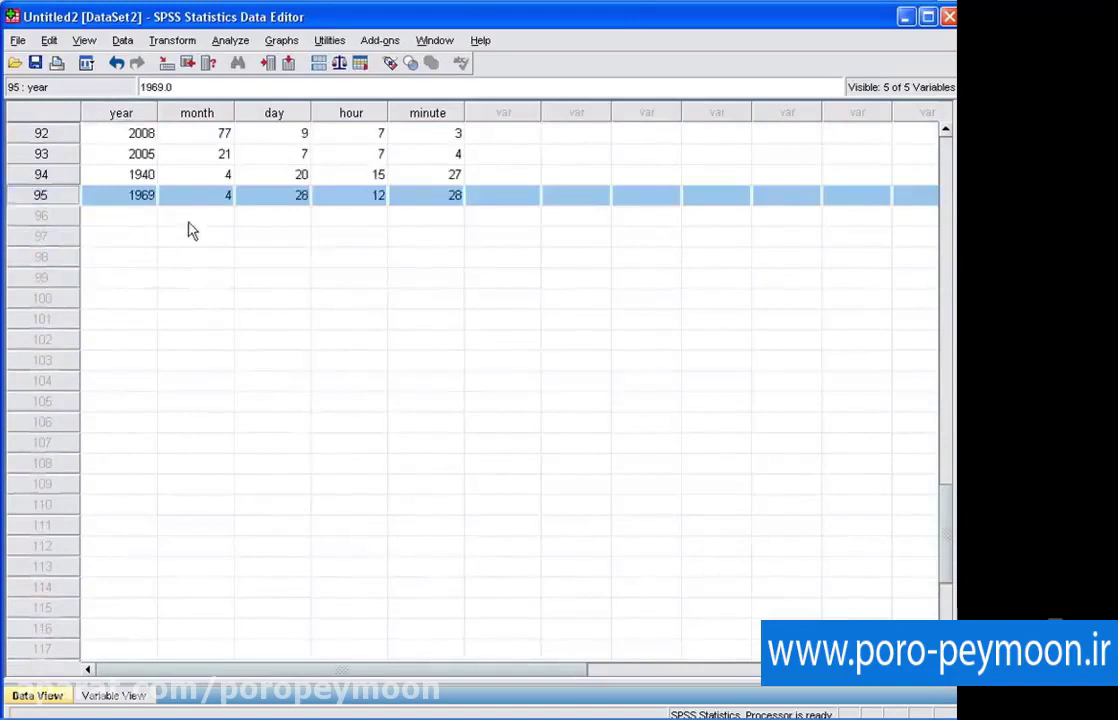
drag(952, 528, 948, 140)
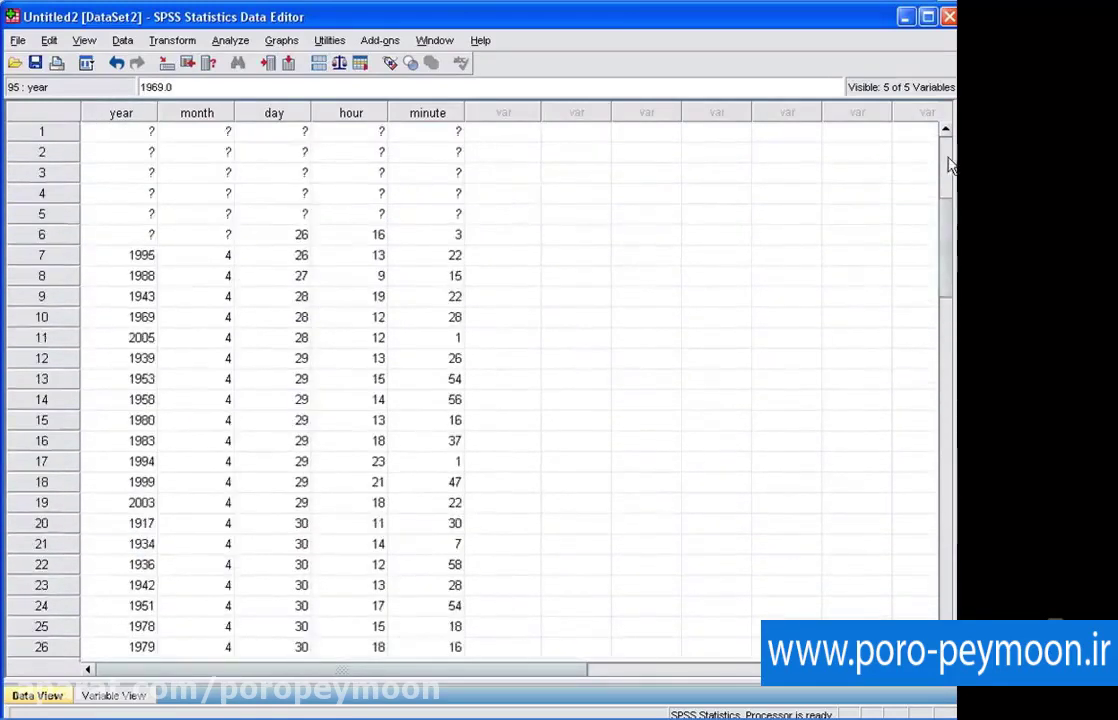
Remove the 1988, 1995 and 1953 cases from rows 8, 7 and 11.
click(50, 277)
right_click(52, 282)
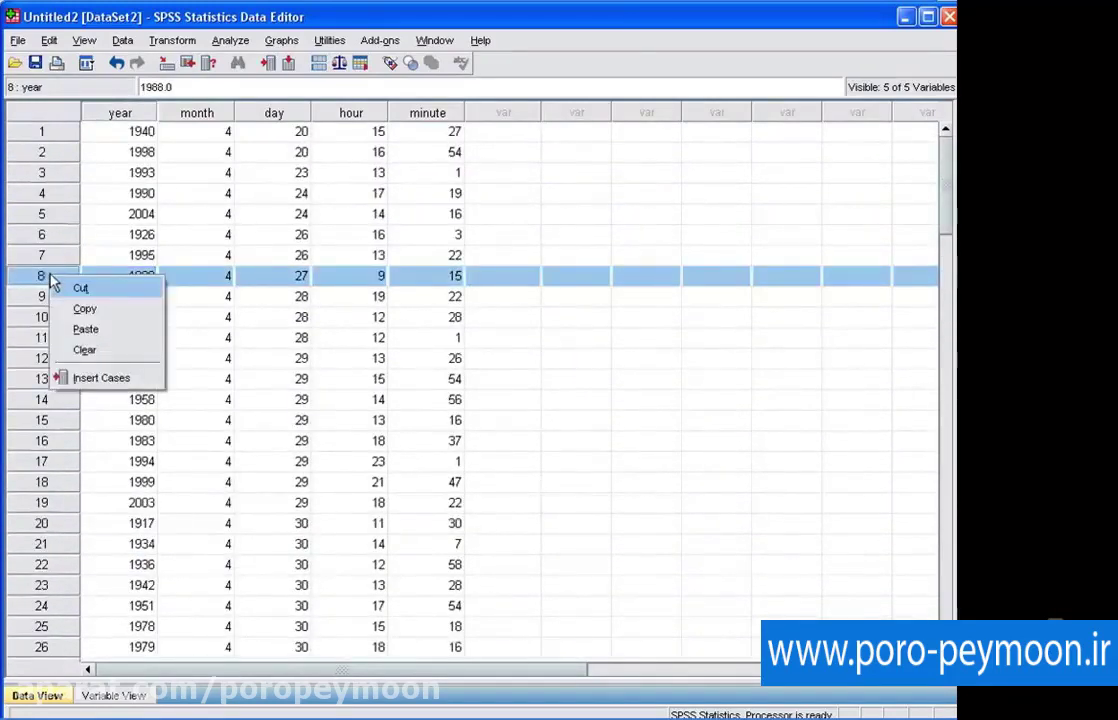
click(104, 353)
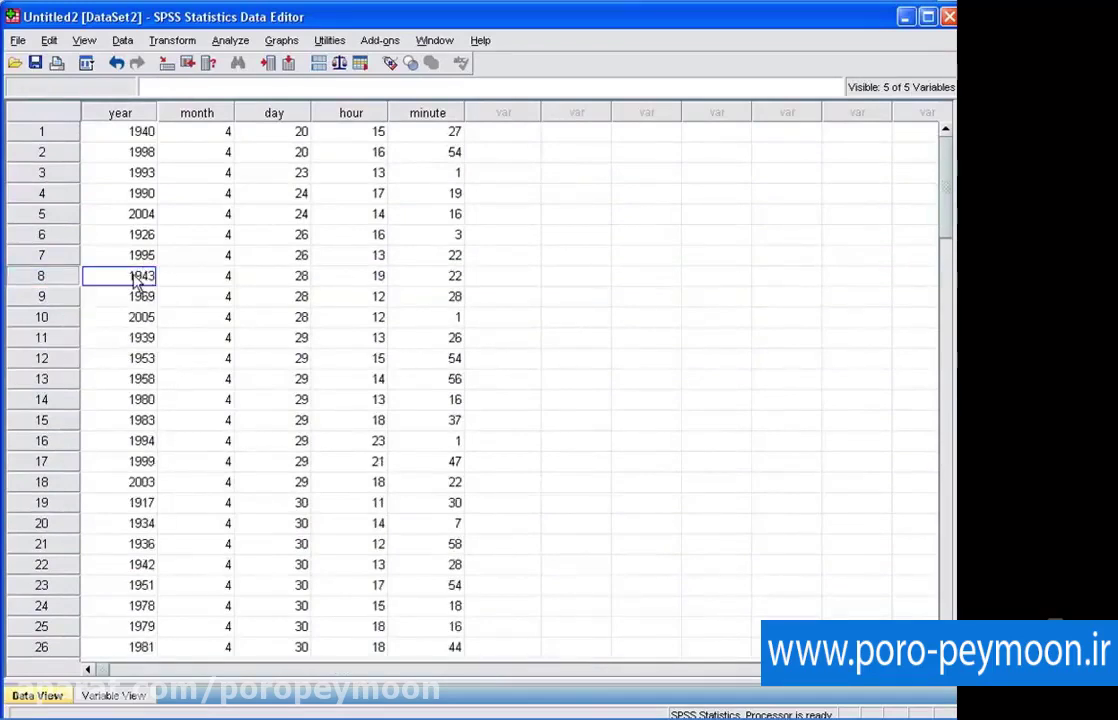
click(38, 255)
right_click(38, 258)
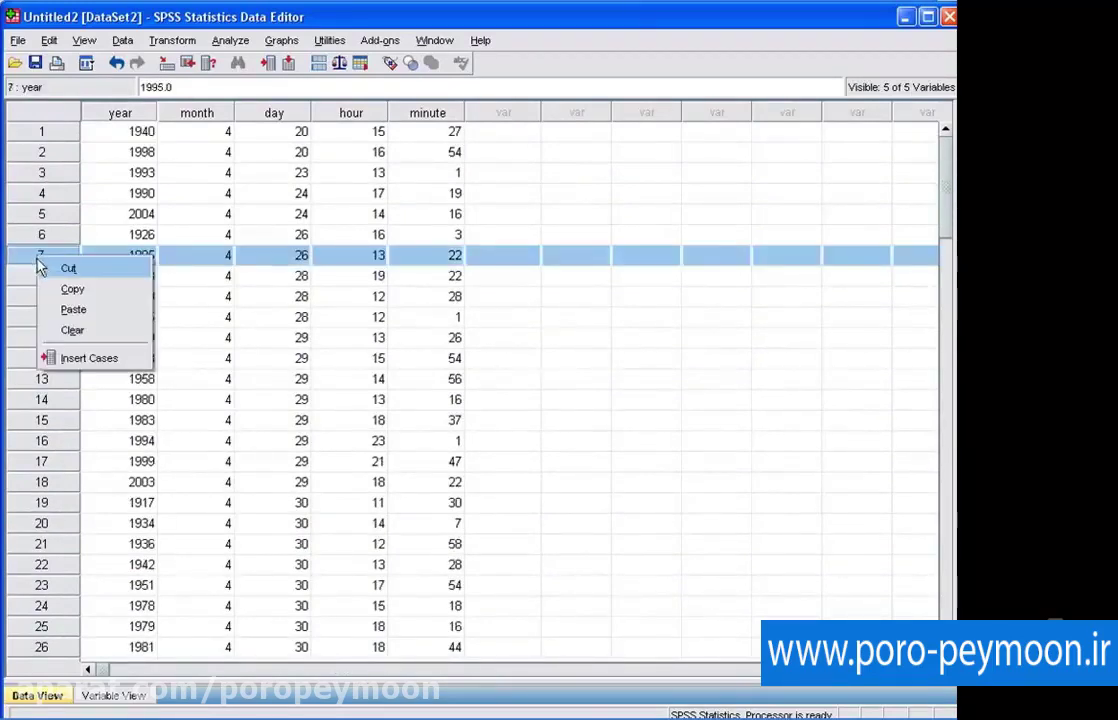
click(92, 276)
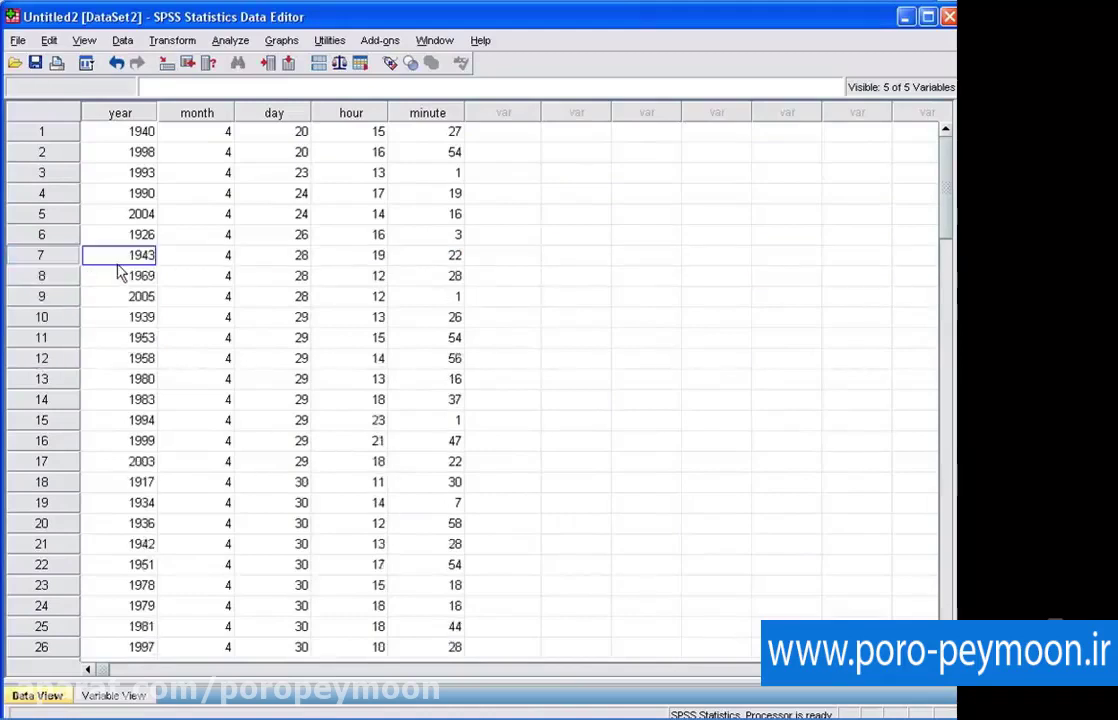
click(52, 256)
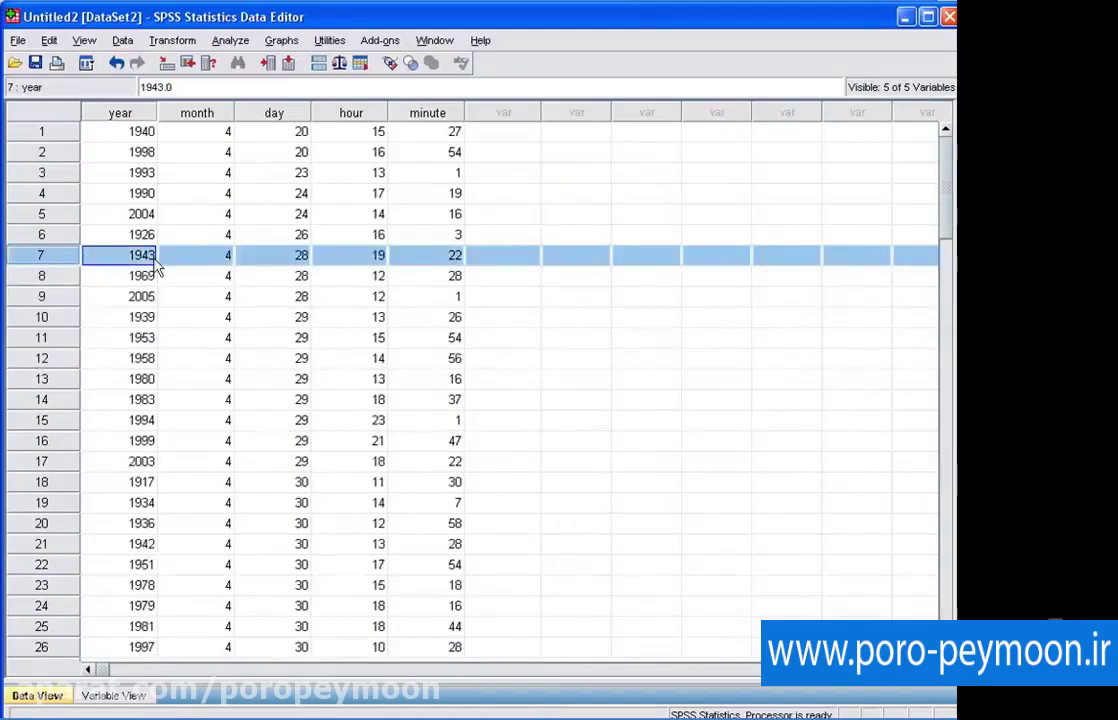
click(32, 339)
right_click(32, 339)
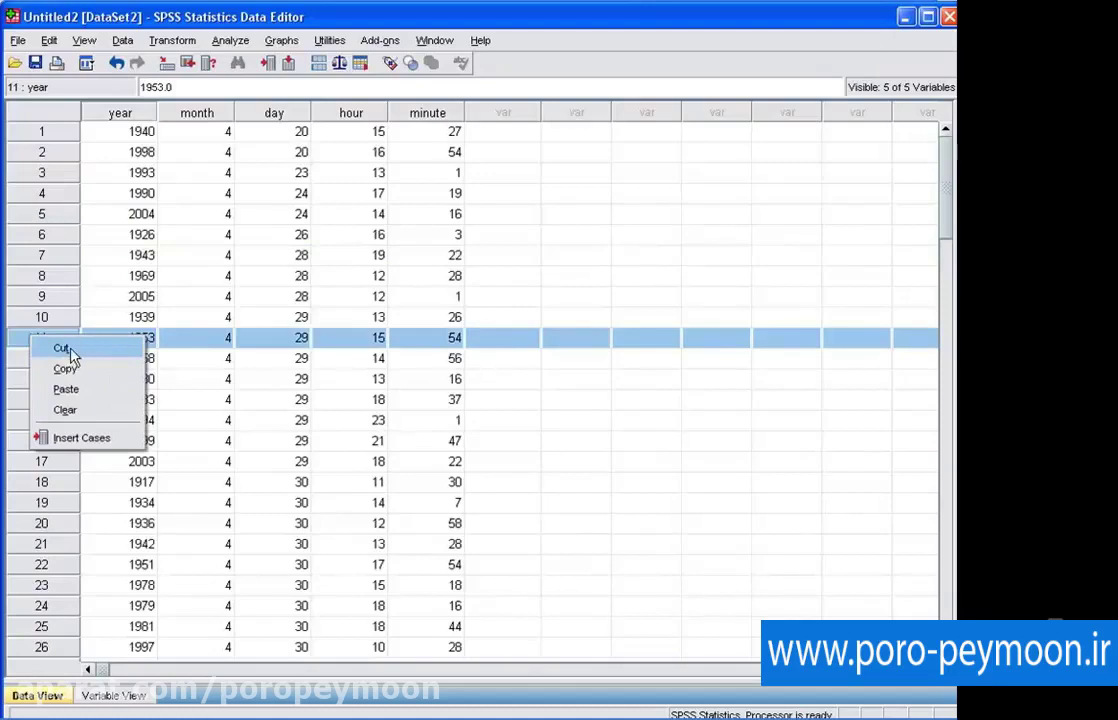
click(70, 349)
click(66, 384)
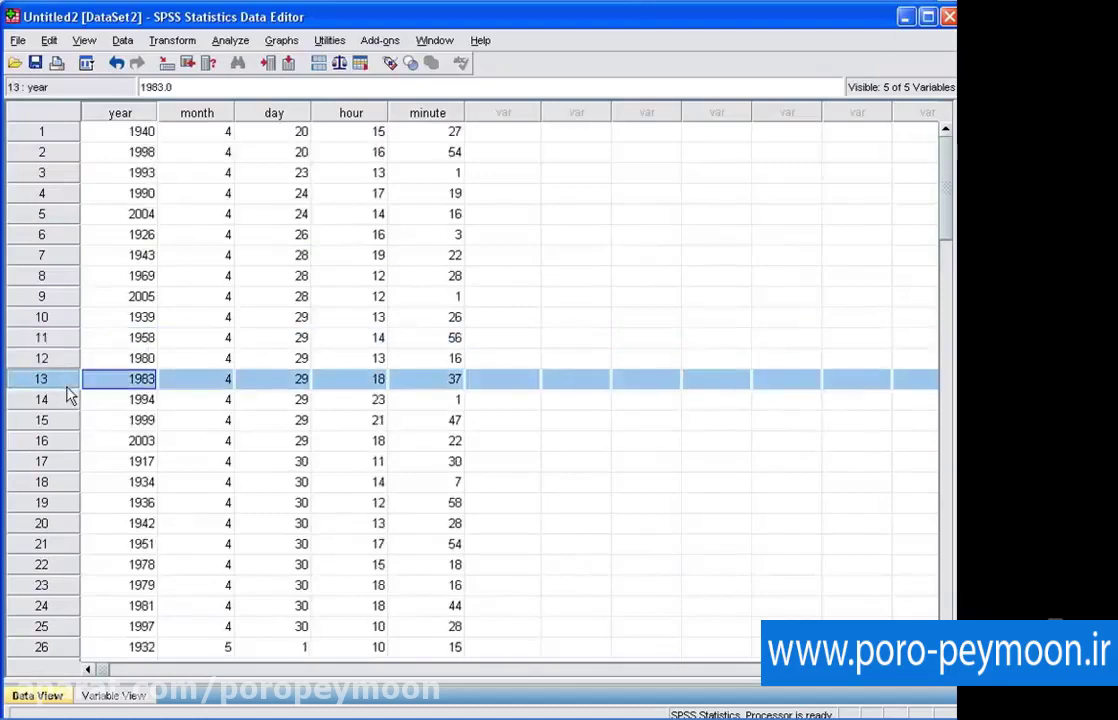
click(63, 200)
right_click(63, 200)
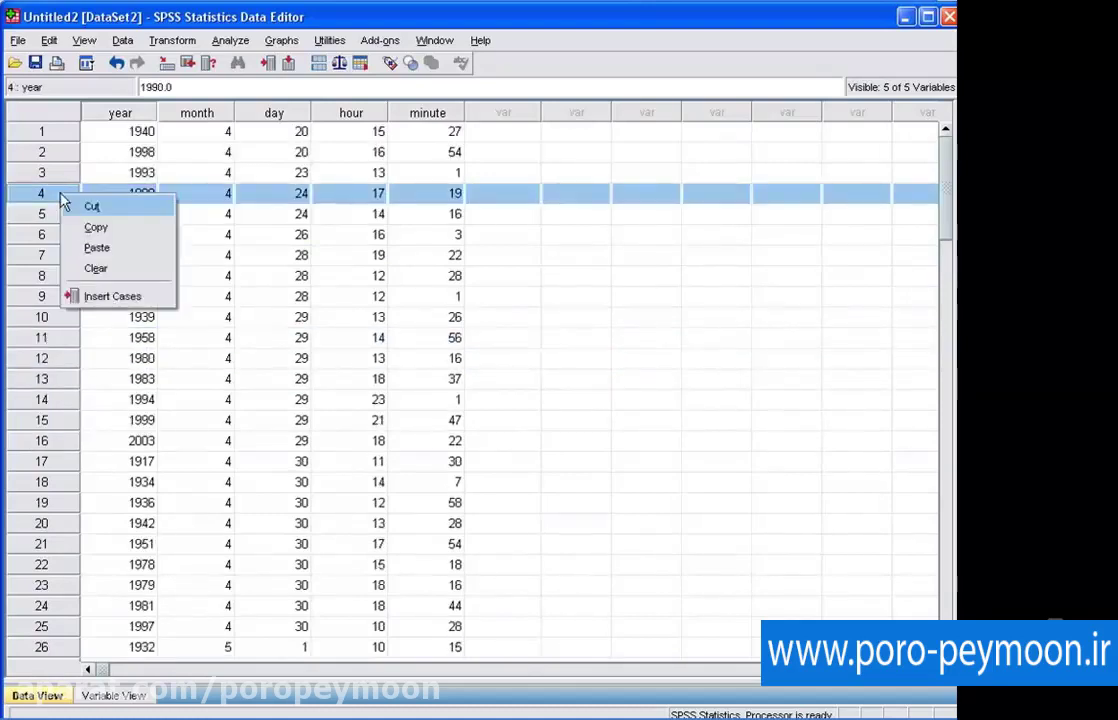
Insert a case above the 1990 case reading 1992, 2, 2, 2, 2.
click(95, 298)
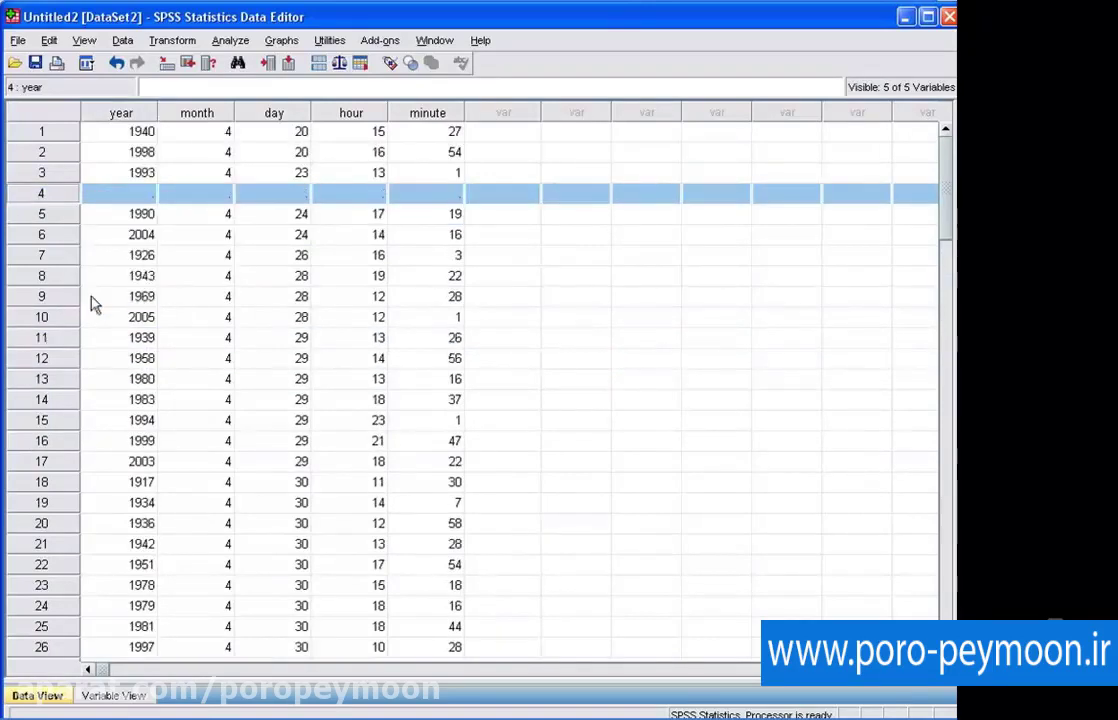
click(126, 196)
click(126, 196)
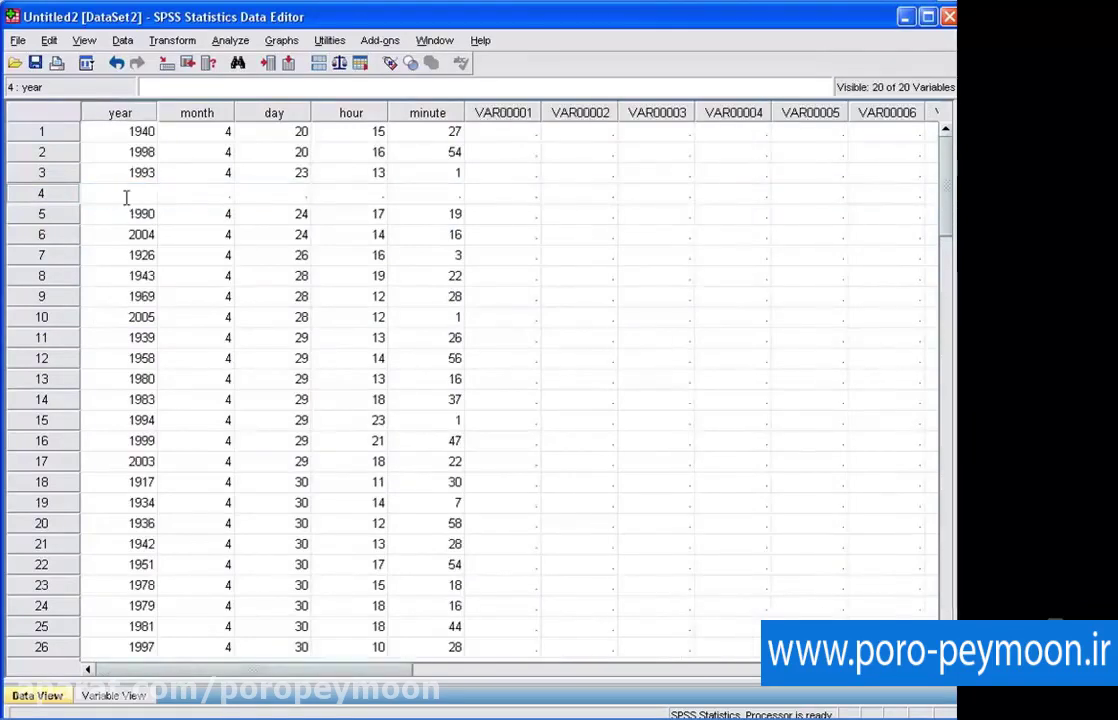
text(1992)
key(Tab)
text(2)
key(Tab)
text(2)
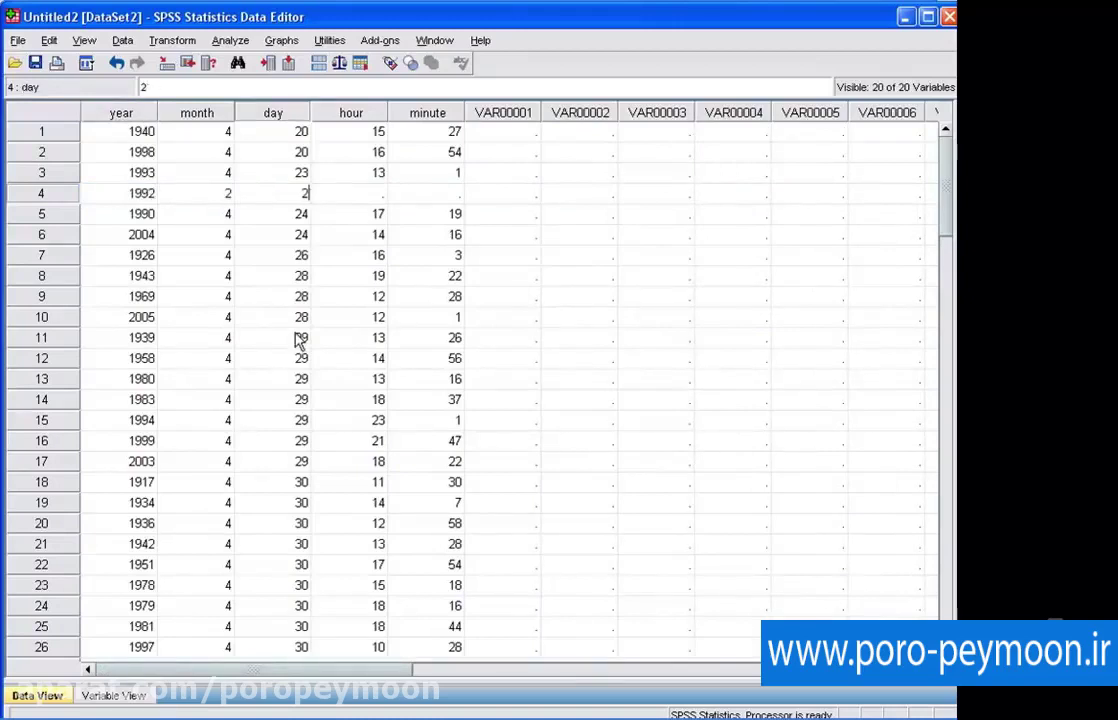
key(Tab)
text(2)
key(Tab)
text(2)
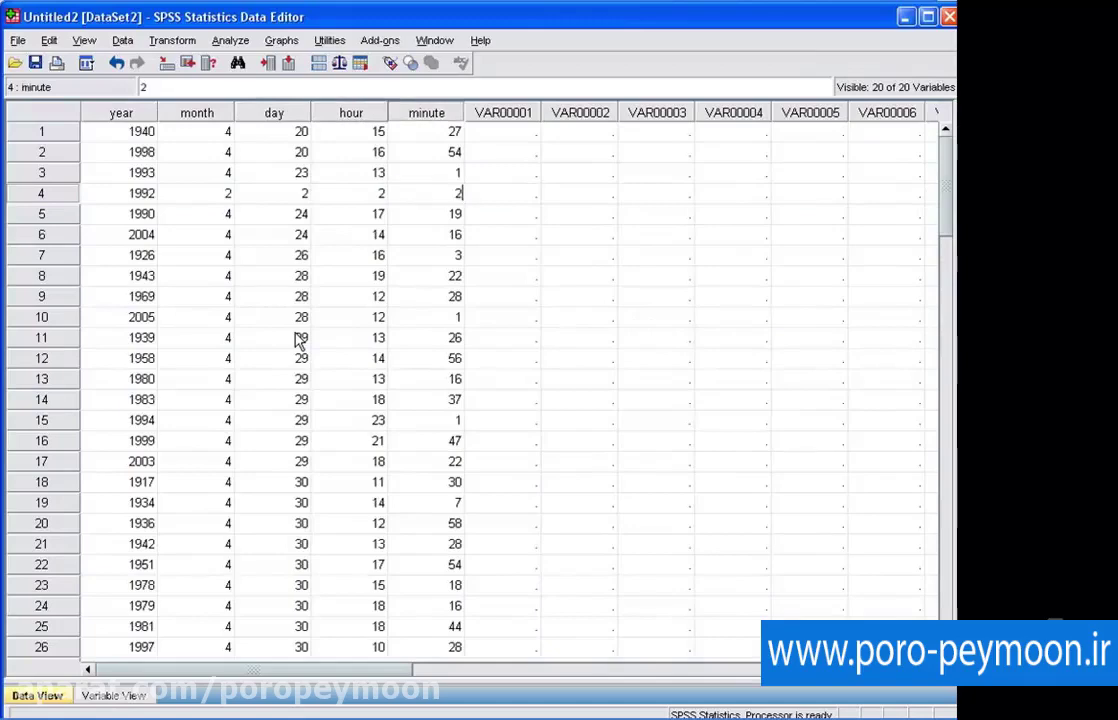
key(Tab)
click(125, 170)
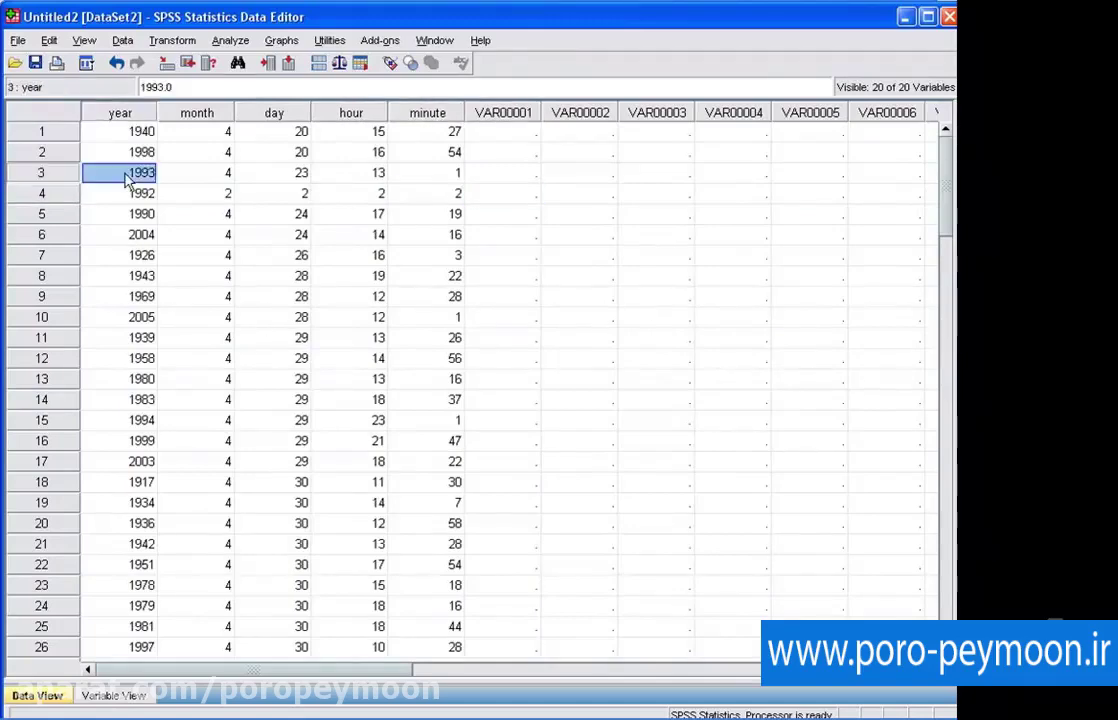
Confirm row 94's numeric year cell rejects letters, then switch to Variable View.
scroll(141, 145, down, 20)
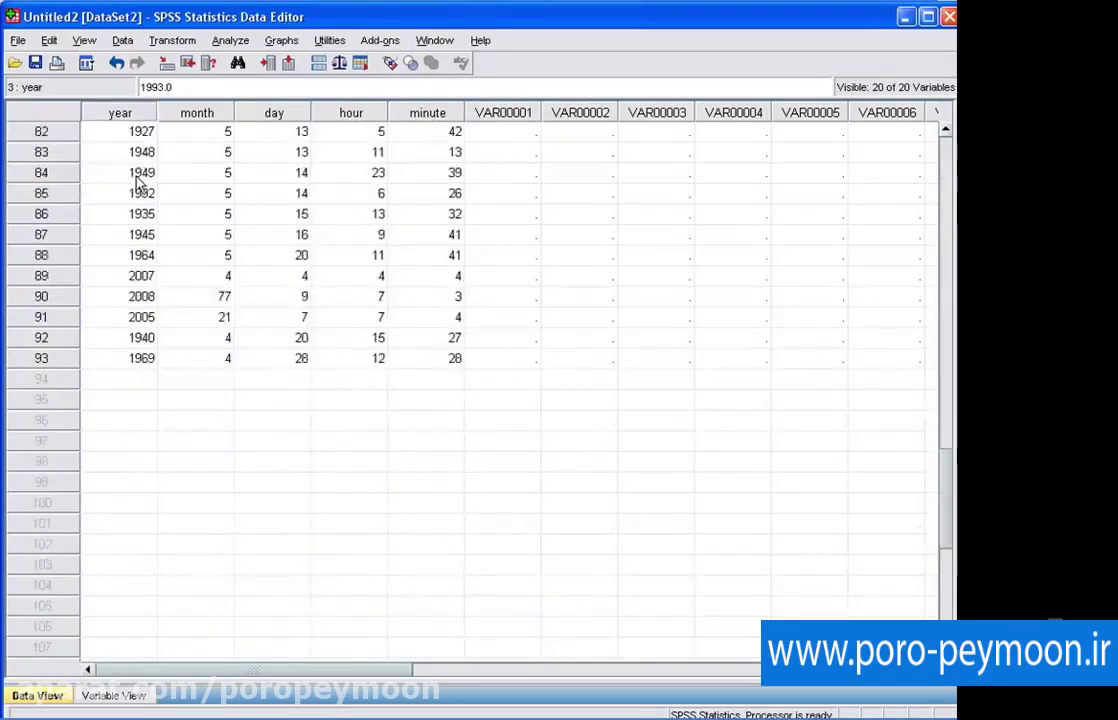
scroll(125, 205, up, 3)
click(122, 257)
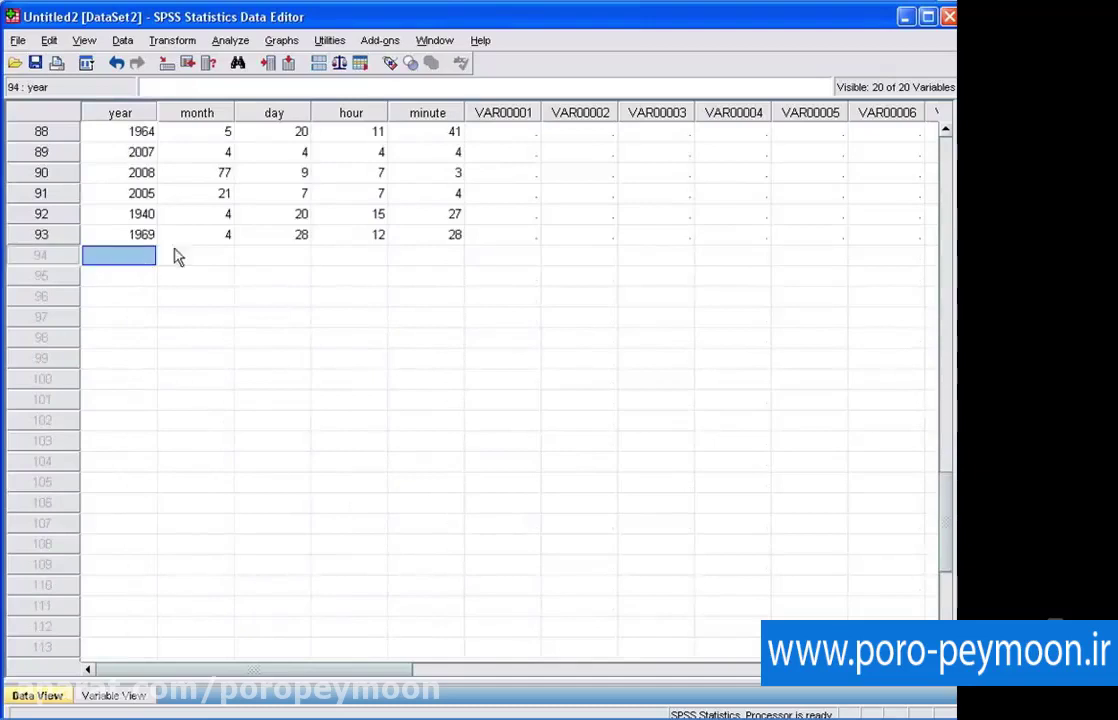
text(al)
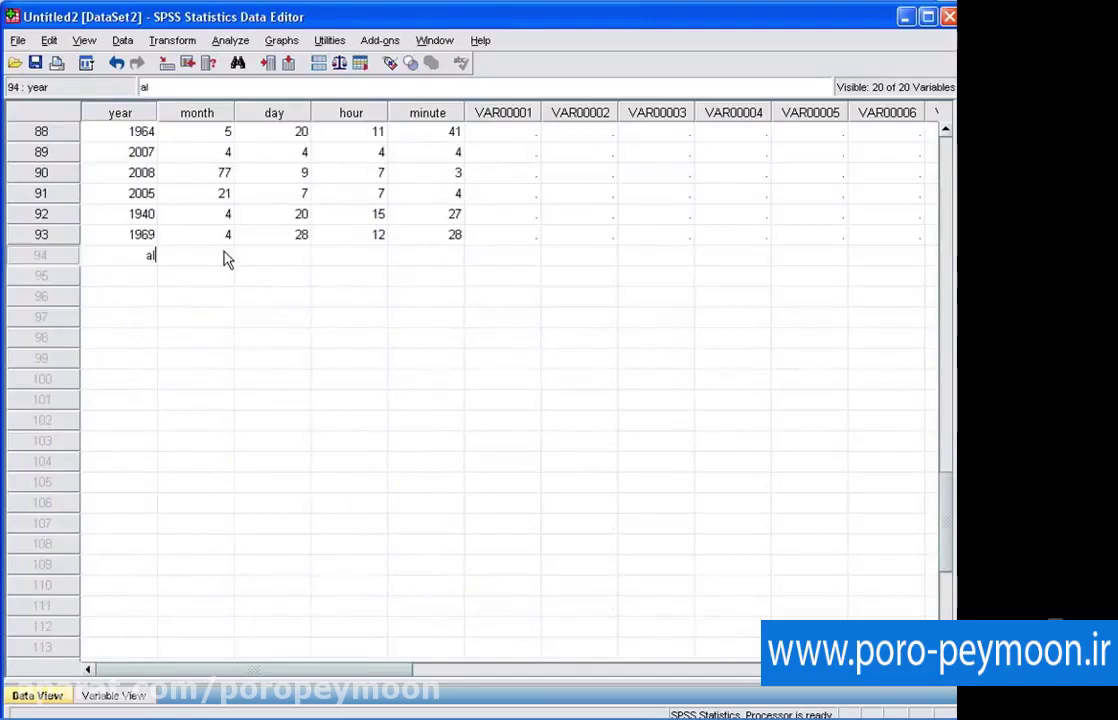
click(226, 258)
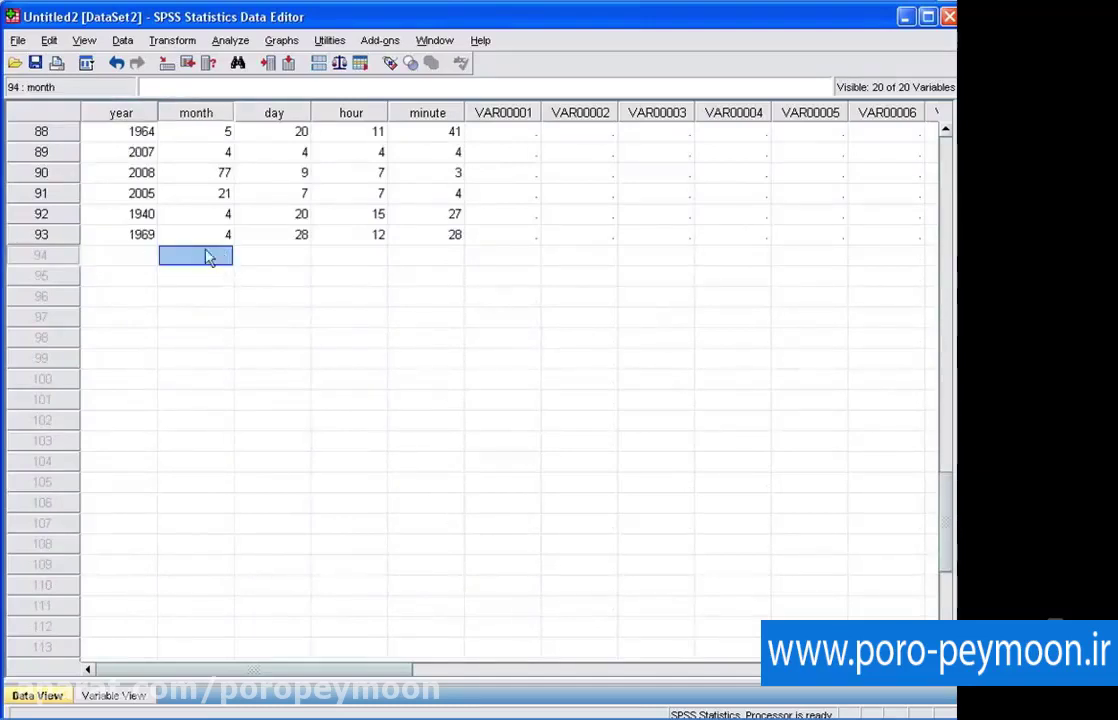
click(117, 256)
text(ss)
click(208, 263)
click(115, 257)
text(ssss)
click(219, 260)
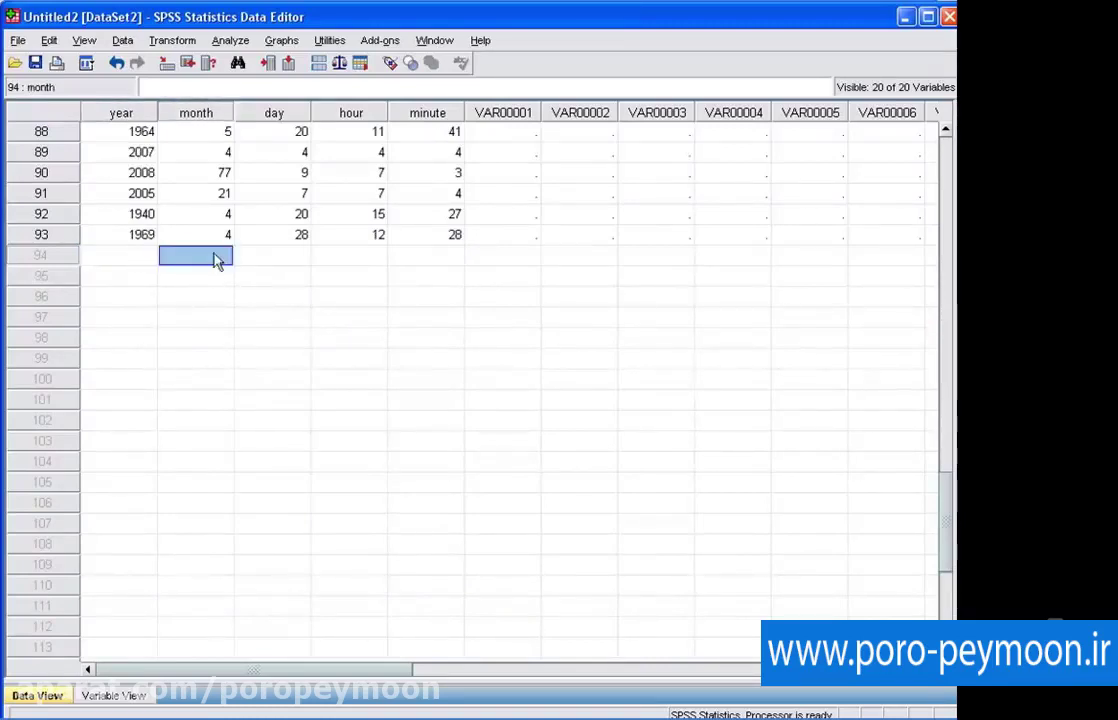
click(142, 257)
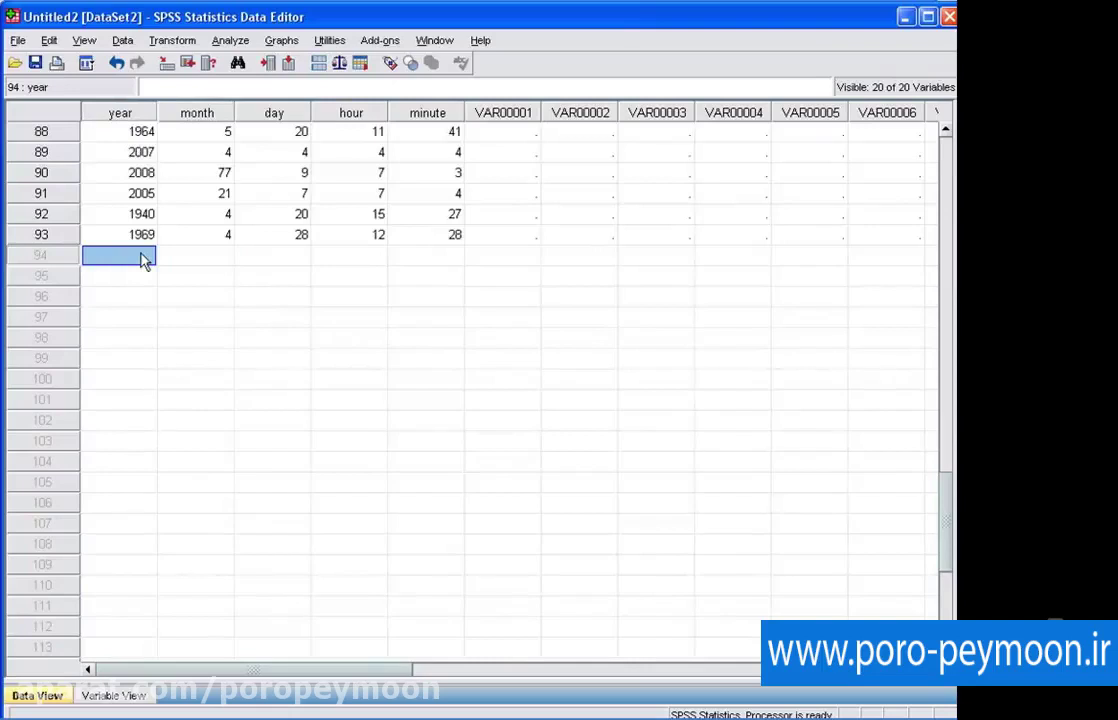
click(110, 695)
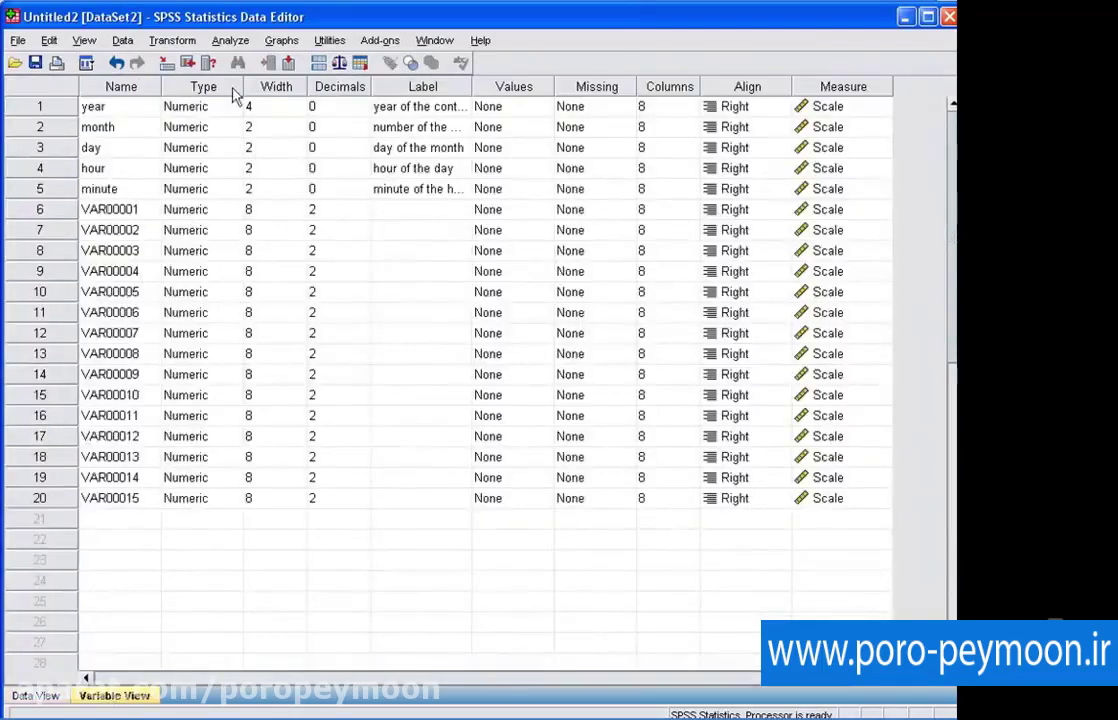
Select the VAR rows and clear VAR00015 using the right-click menu.
click(48, 211)
key(shift+Down)
key(shift+Down)
key(shift+Down)
key(shift+Down)
key(shift+Down)
key(shift+Down)
key(shift+Down)
key(shift+Down)
key(shift+Down)
key(shift+Down)
key(shift+Down)
key(shift+Down)
key(shift+Down)
key(shift+Down)
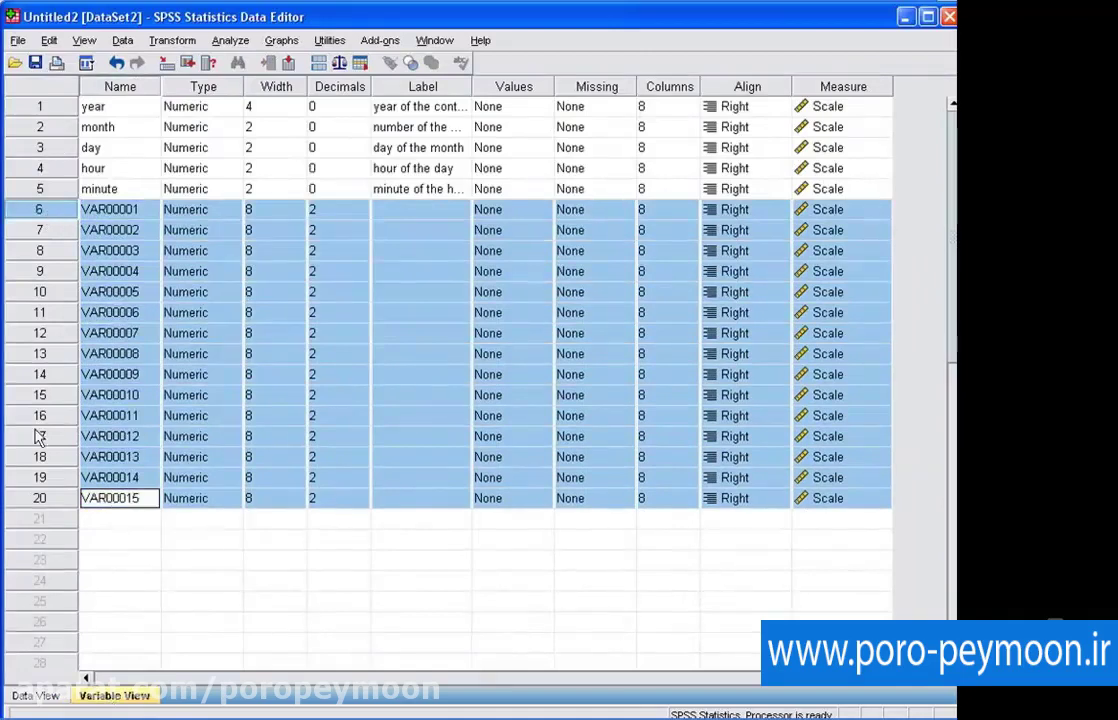
click(40, 485)
right_click(42, 500)
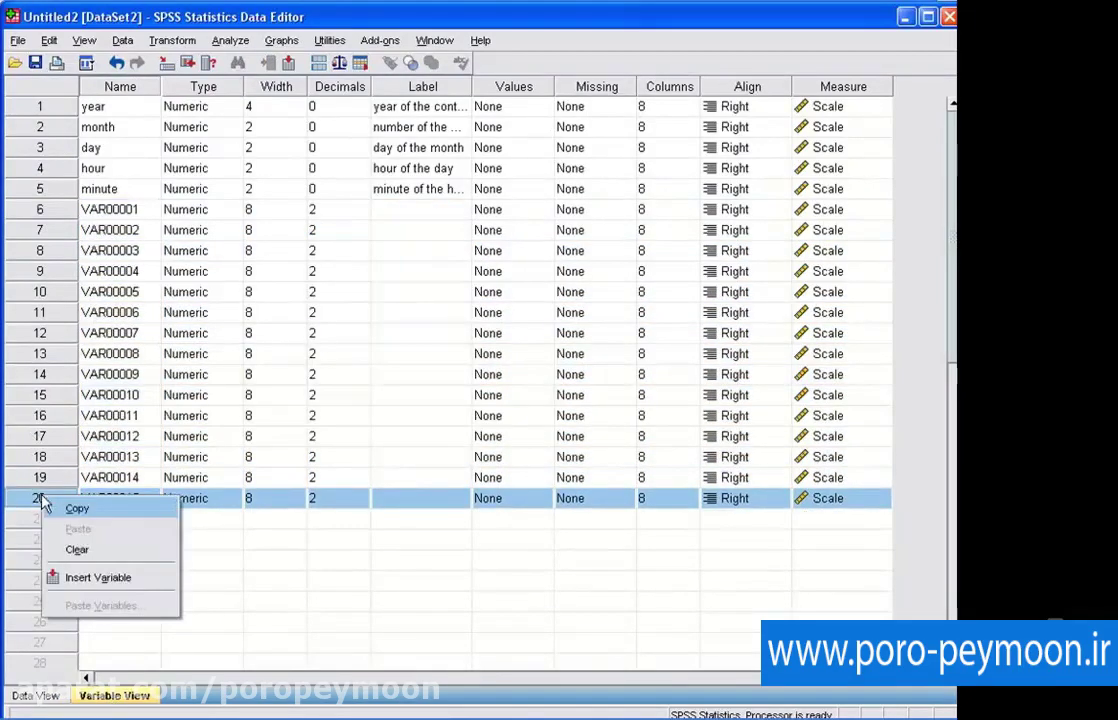
click(70, 549)
Delete the remaining VAR variables one by one until only year, month, day, hour and minute remain.
click(53, 215)
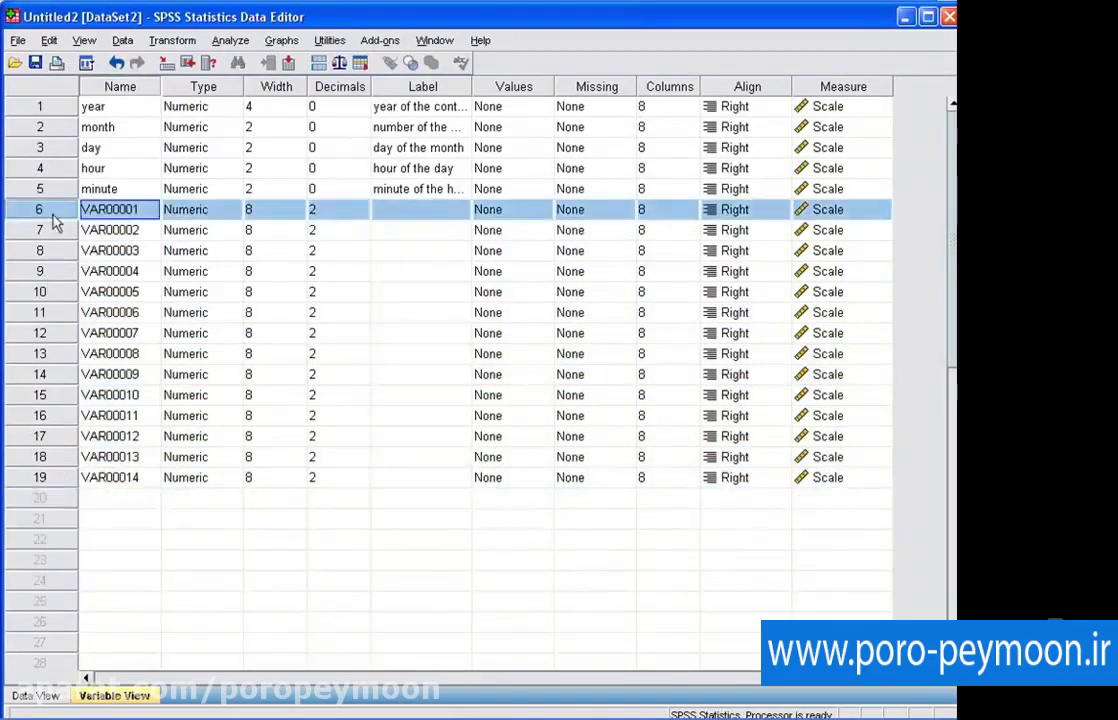
key(Delete)
click(45, 212)
key(Delete)
click(46, 232)
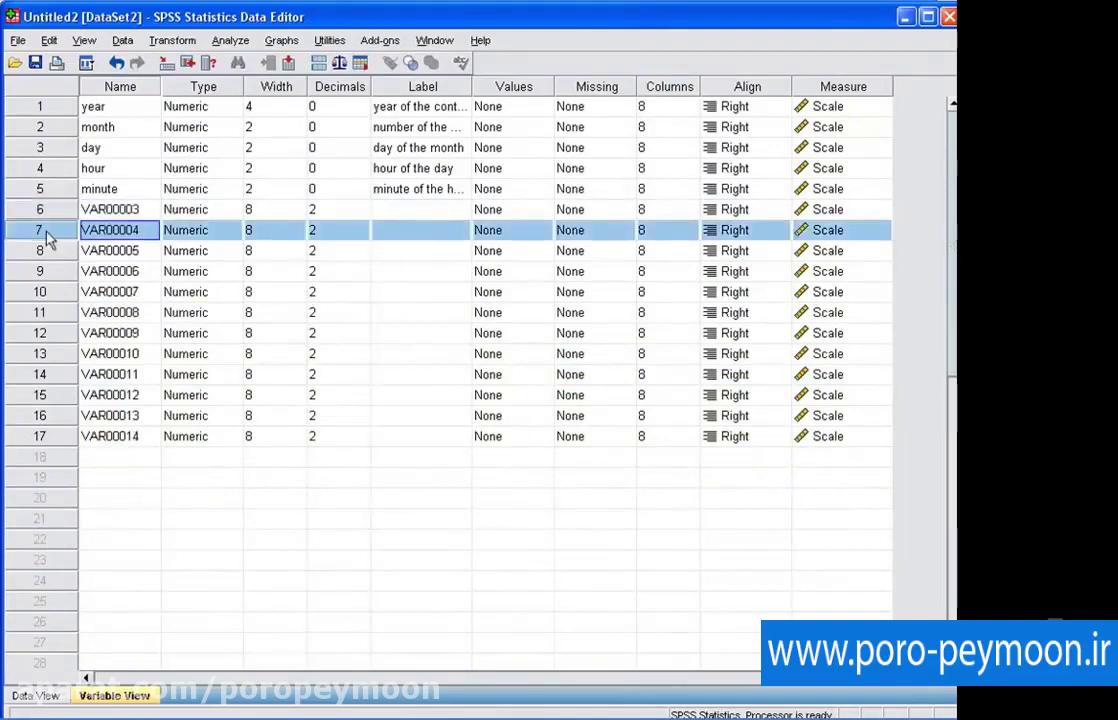
key(Delete)
click(45, 252)
key(Delete)
click(46, 272)
key(Delete)
click(50, 294)
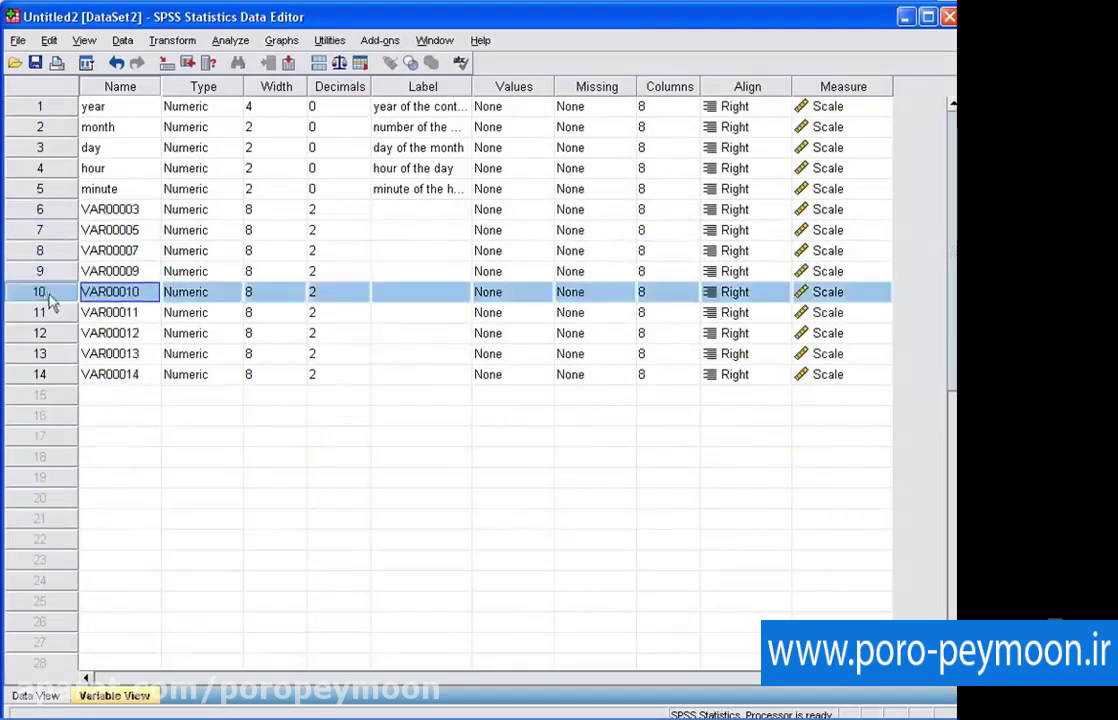
key(Delete)
click(45, 294)
key(Delete)
click(48, 314)
key(Delete)
click(41, 338)
click(44, 314)
key(Delete)
click(49, 293)
key(Delete)
click(49, 271)
key(Delete)
click(45, 250)
key(Delete)
click(45, 229)
key(Delete)
click(45, 209)
key(Delete)
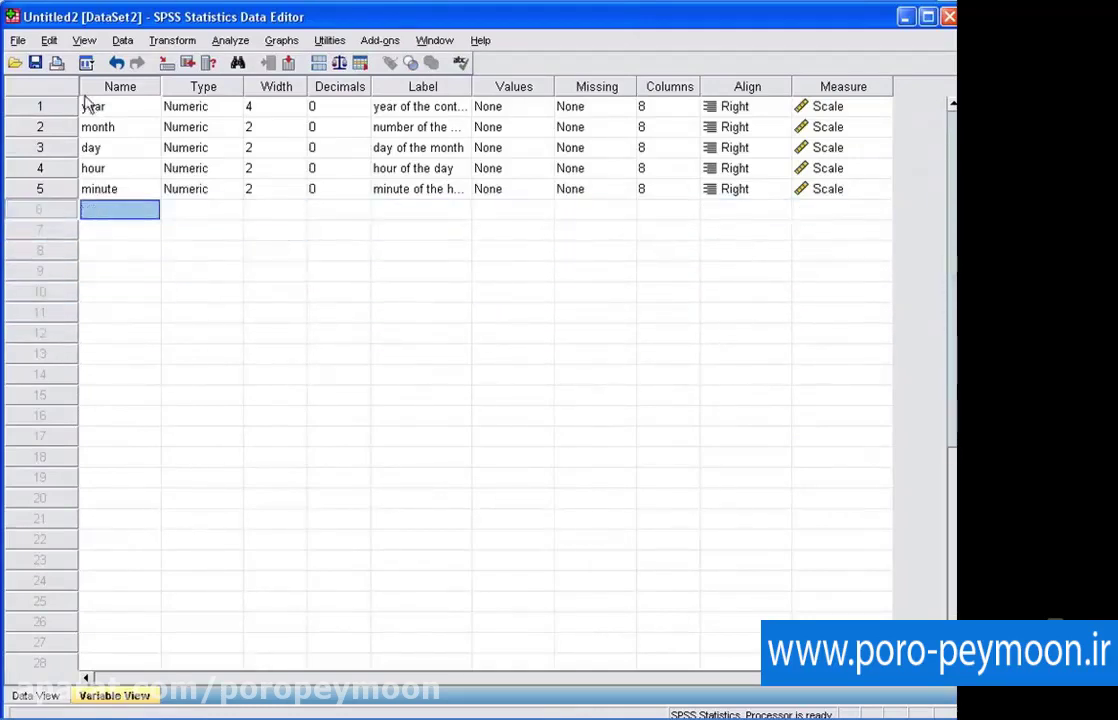
In Data View, enter 66 in row 94's month cell.
click(35, 695)
scroll(153, 215, up, 13)
scroll(152, 215, up, 3)
scroll(148, 230, down, 12)
click(145, 503)
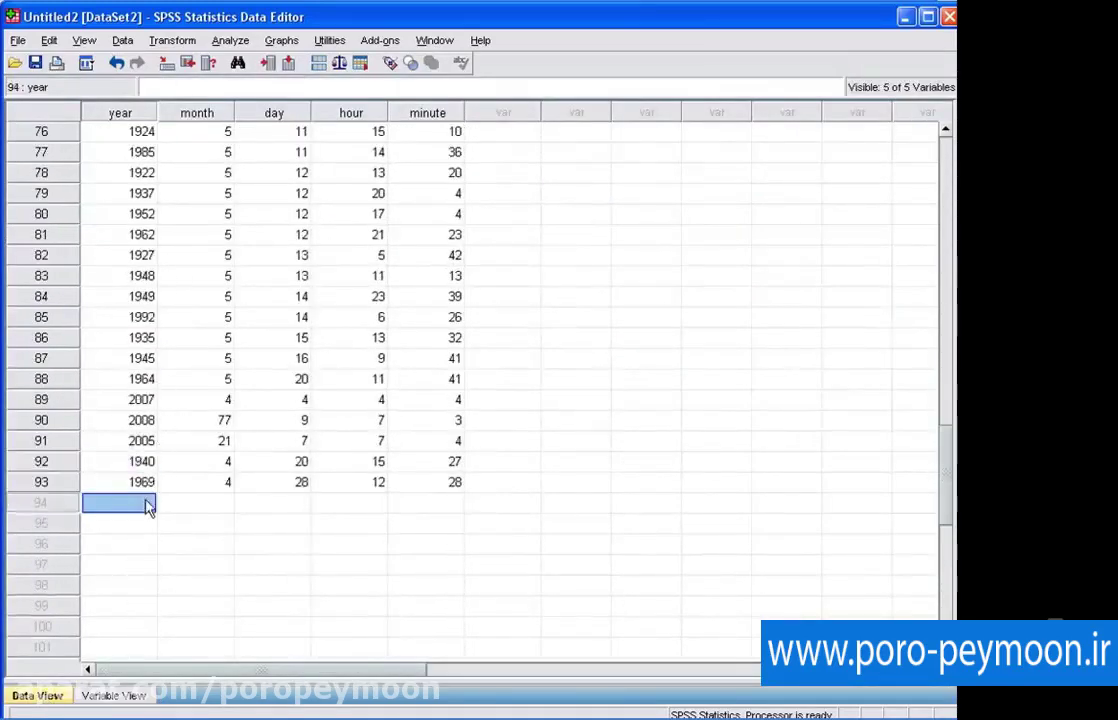
click(216, 503)
text(66)
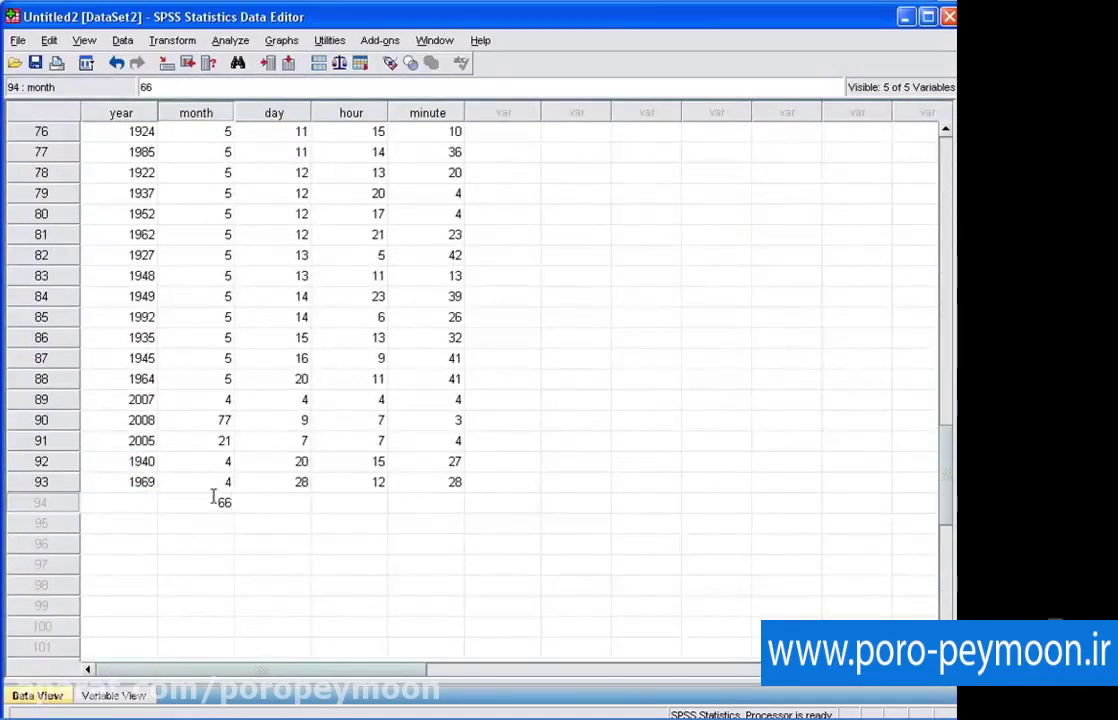
Try typing the letters 'f' and 'ff' into row 94's month, day and year cells.
drag(209, 500, 248, 507)
text(f)
click(270, 508)
text(ff)
click(337, 513)
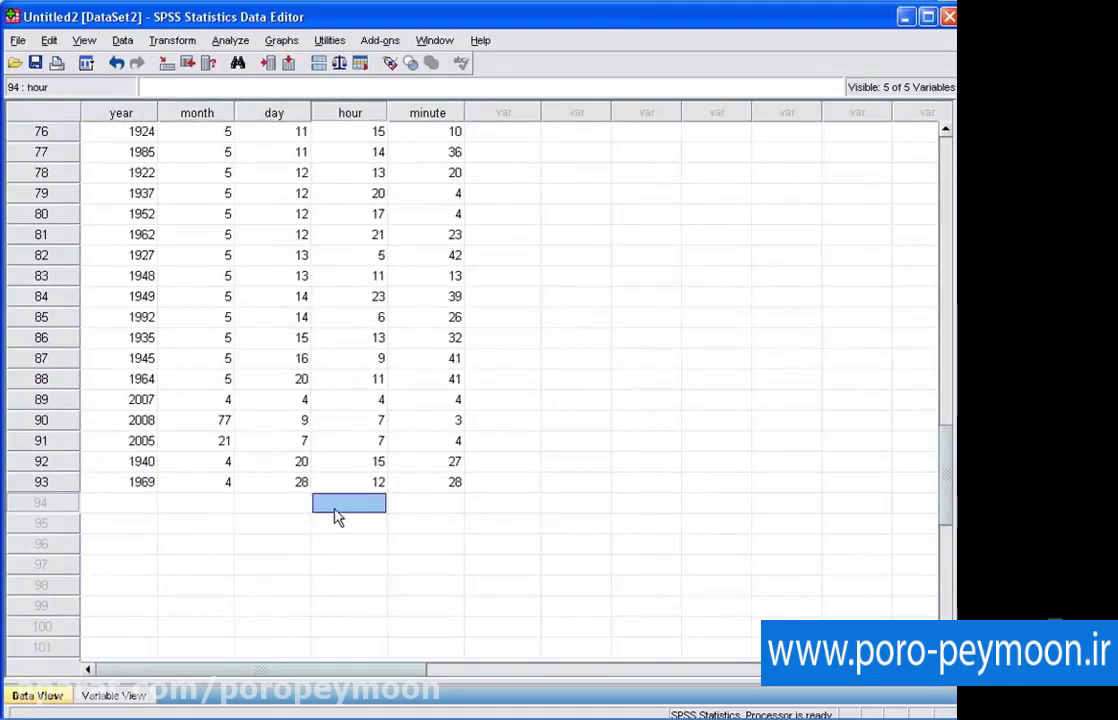
click(116, 505)
text(ff)
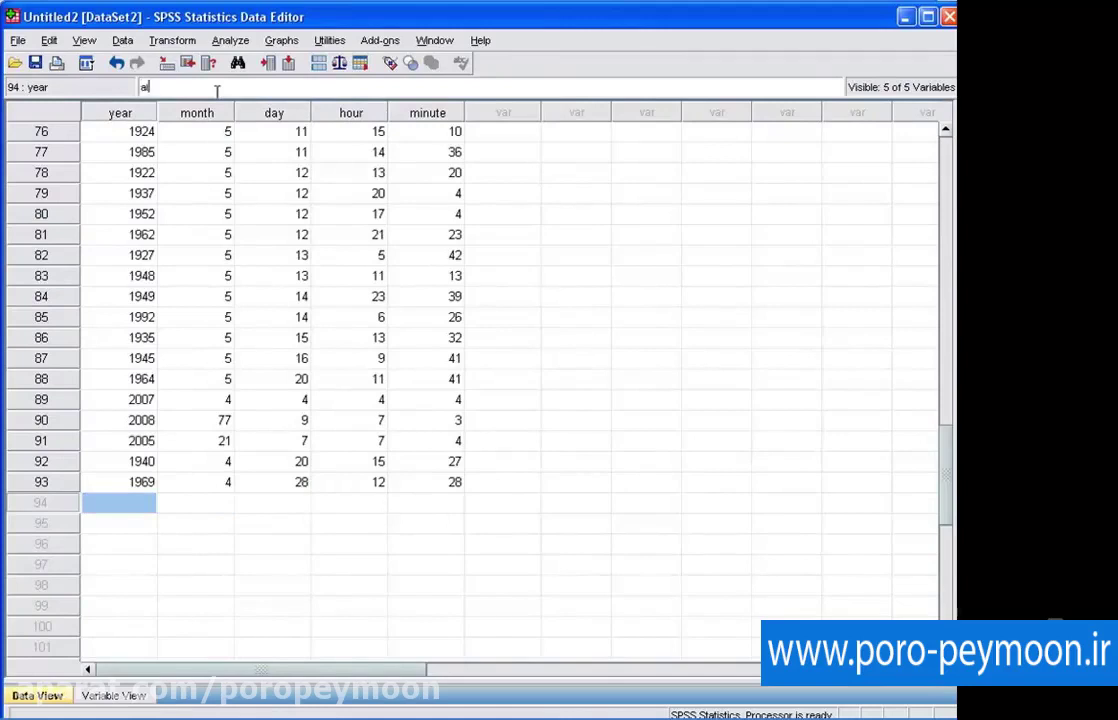
key(Return)
click(137, 505)
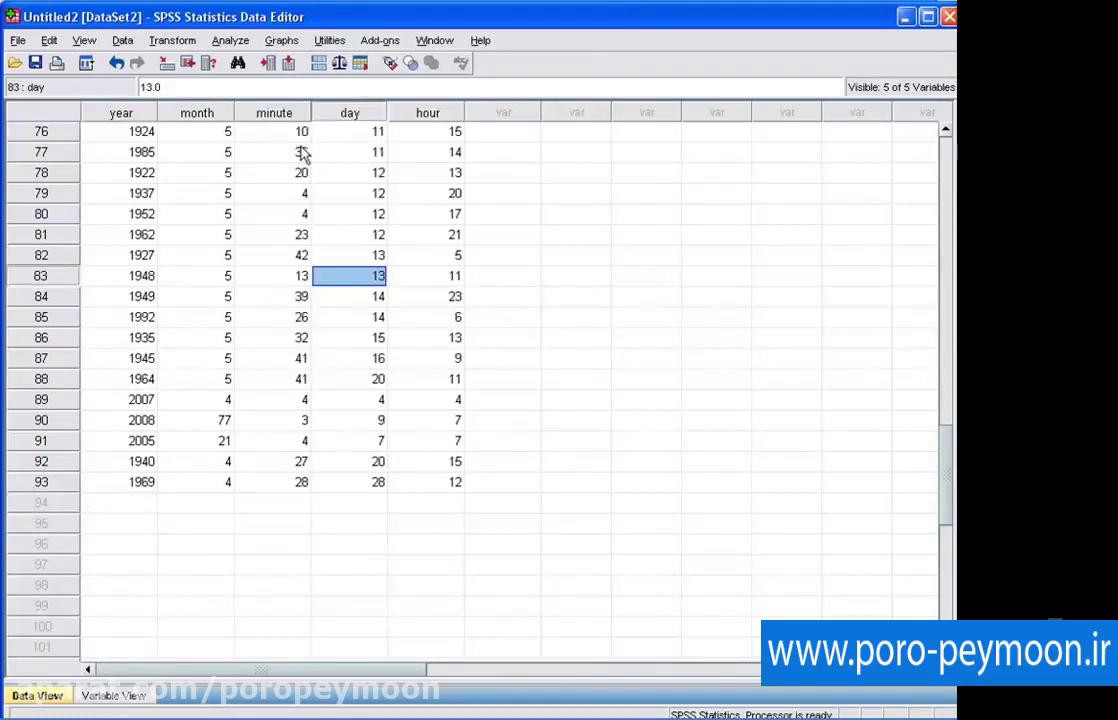
Move the hour variable to the top of the variable list.
click(417, 131)
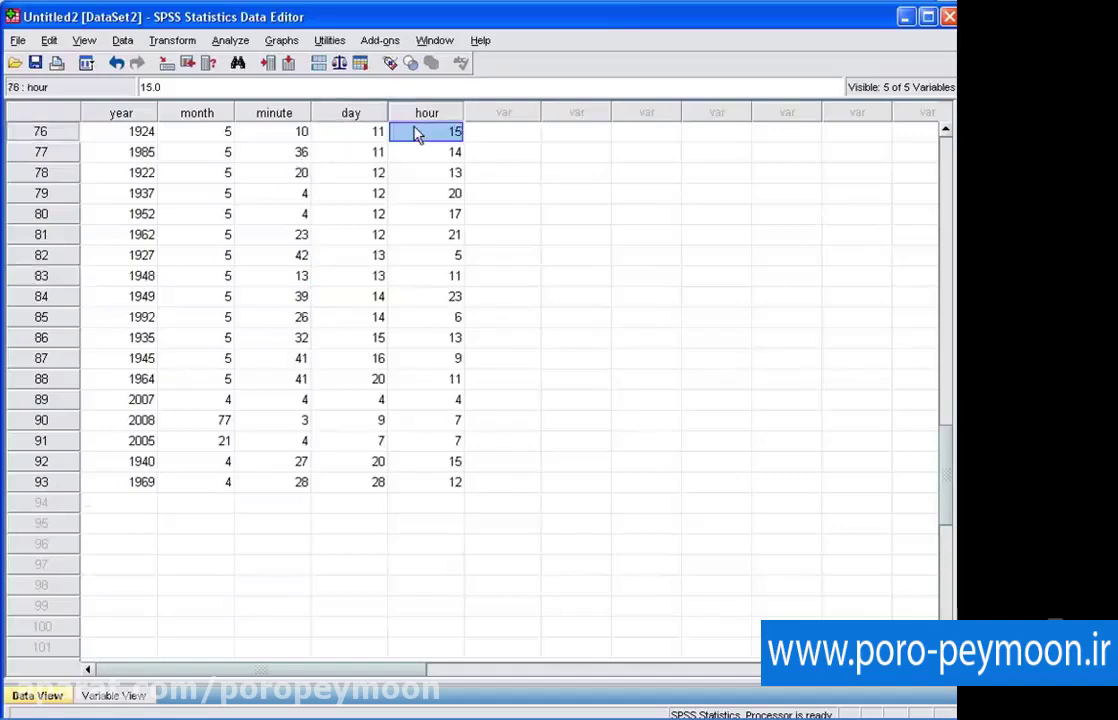
scroll(366, 190, up, 4)
scroll(380, 185, up, 14)
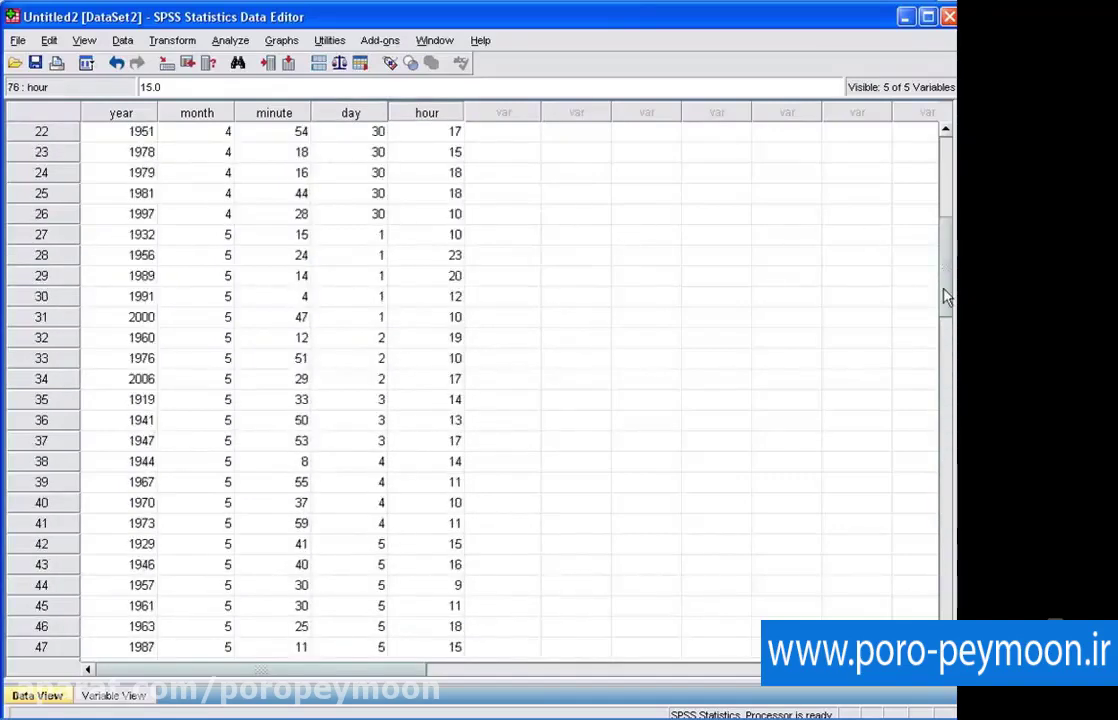
drag(946, 299, 944, 168)
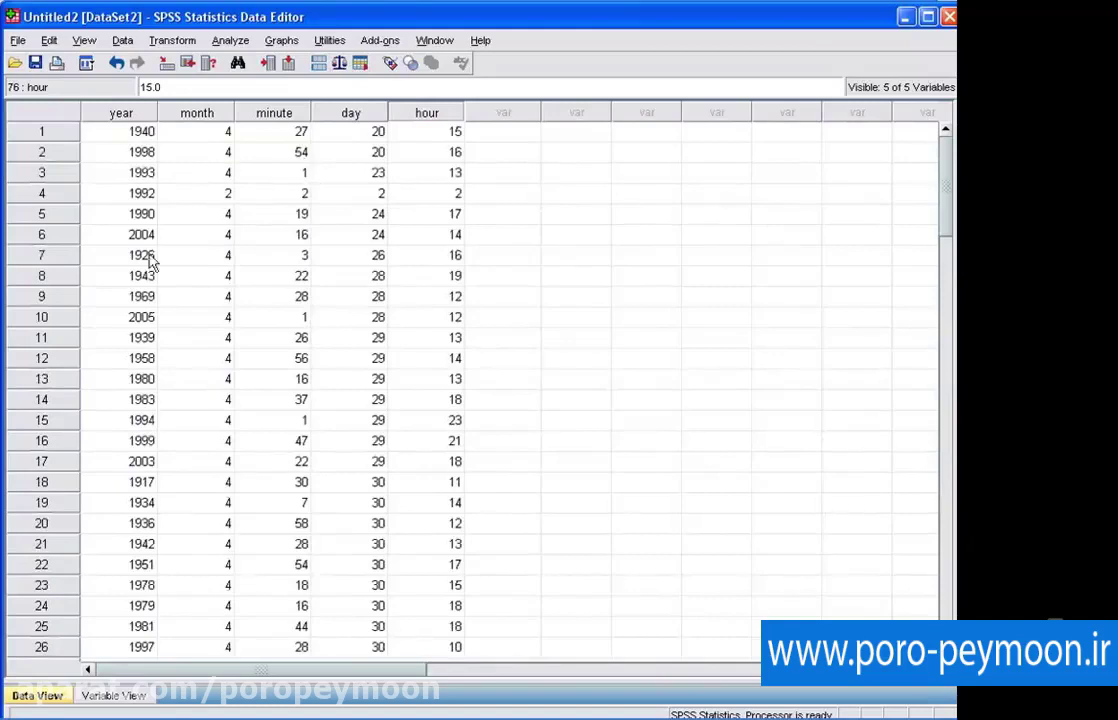
click(113, 695)
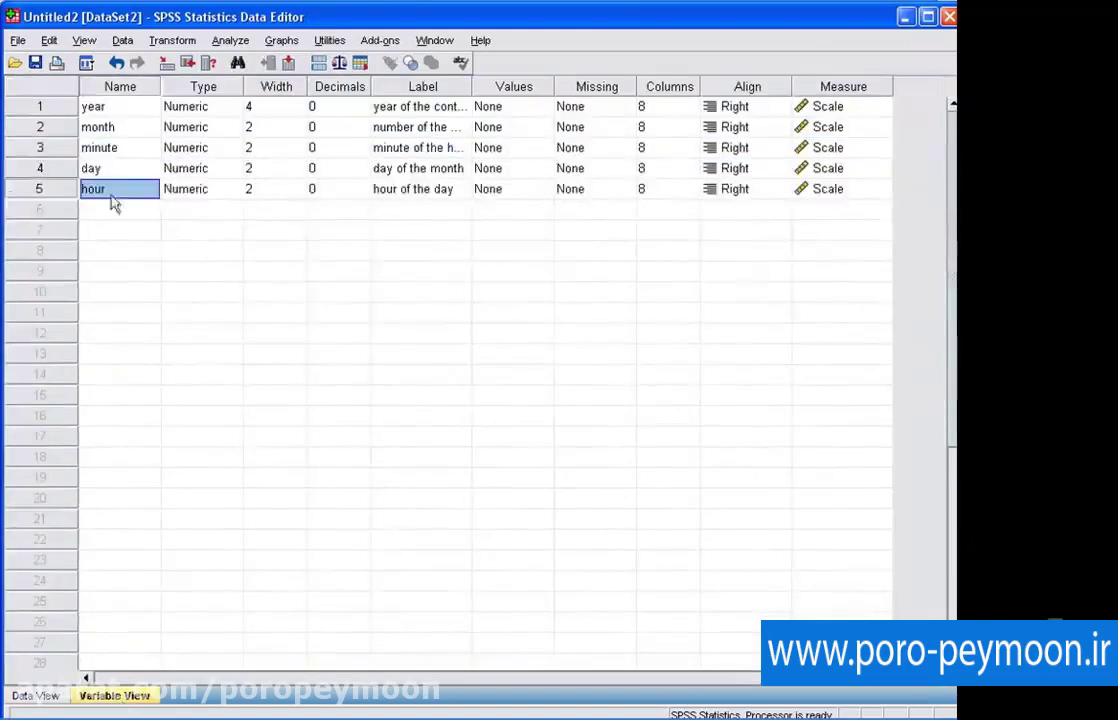
click(30, 190)
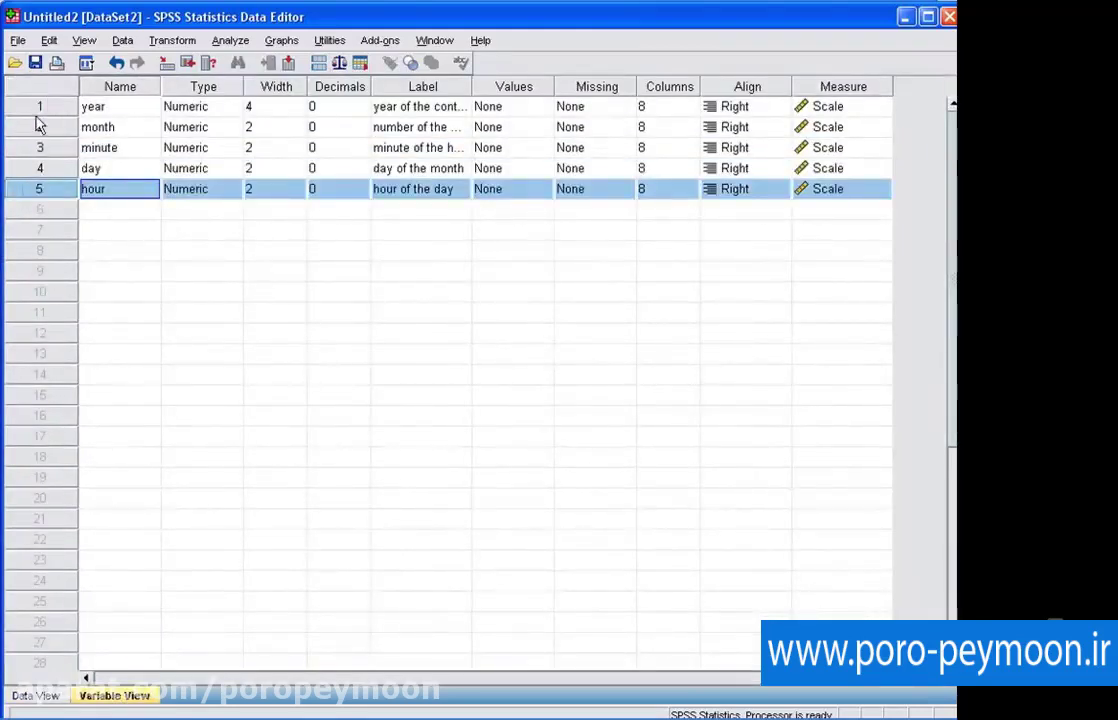
drag(47, 198, 52, 127)
Move year and month below minute, then check the new column order in the data grid.
click(45, 148)
shift+click(45, 127)
click(42, 168)
click(35, 695)
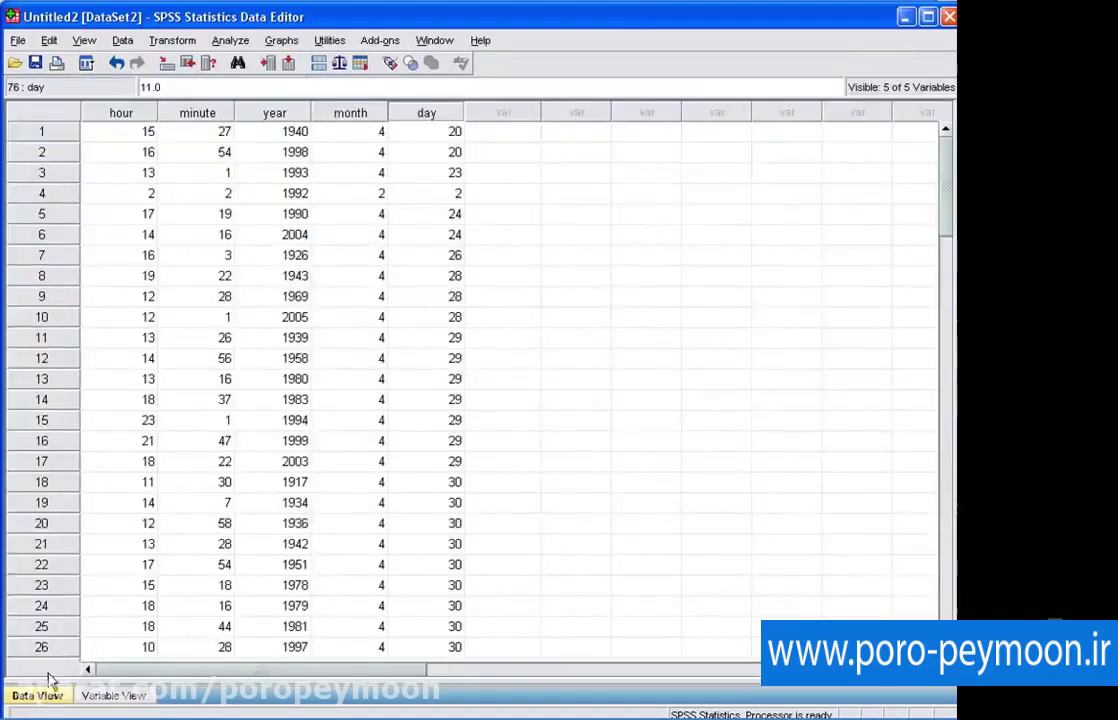
key(ctrl+Up)
click(120, 131)
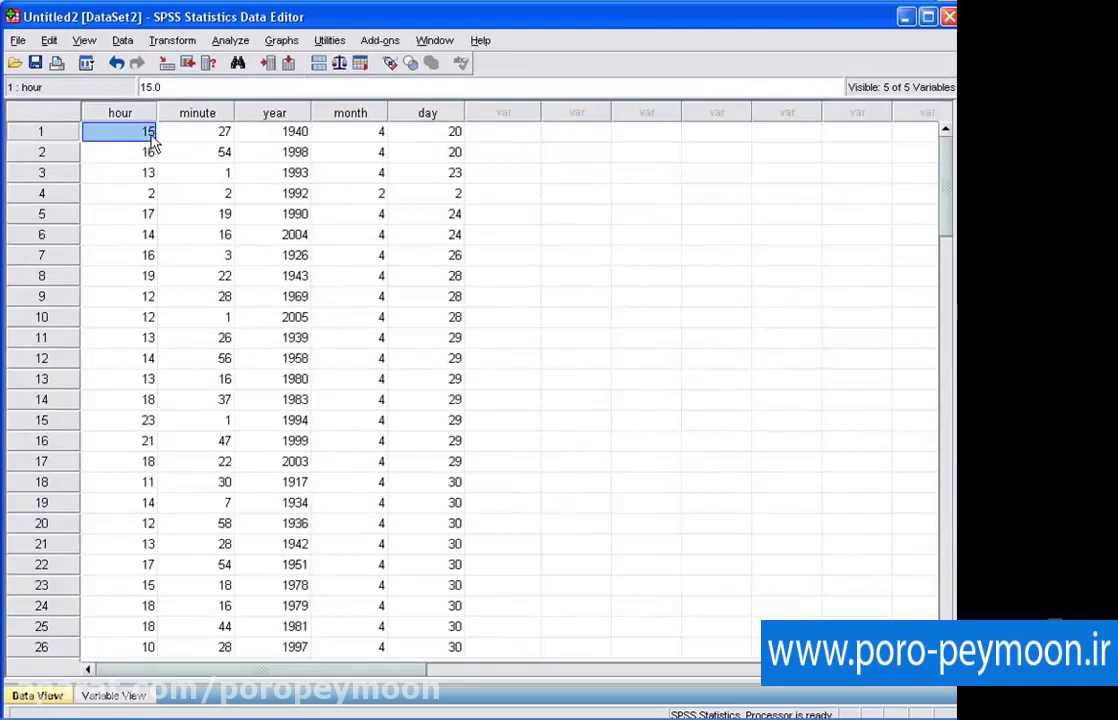
click(282, 141)
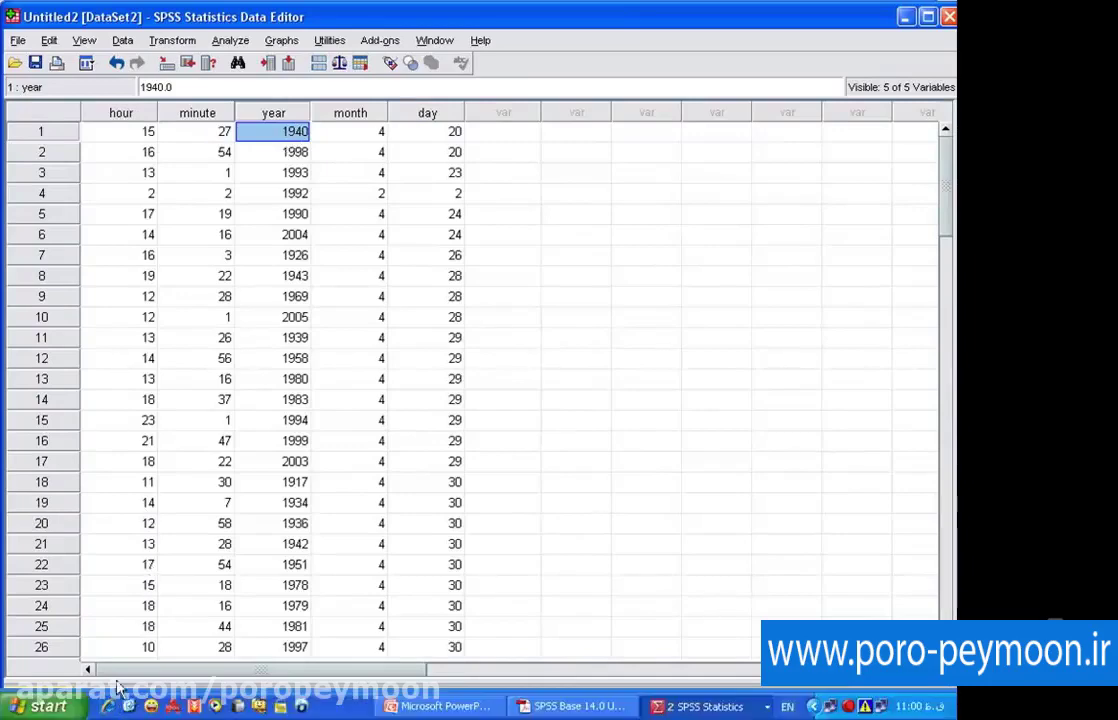
Change the month variable's type to String.
click(113, 695)
click(160, 172)
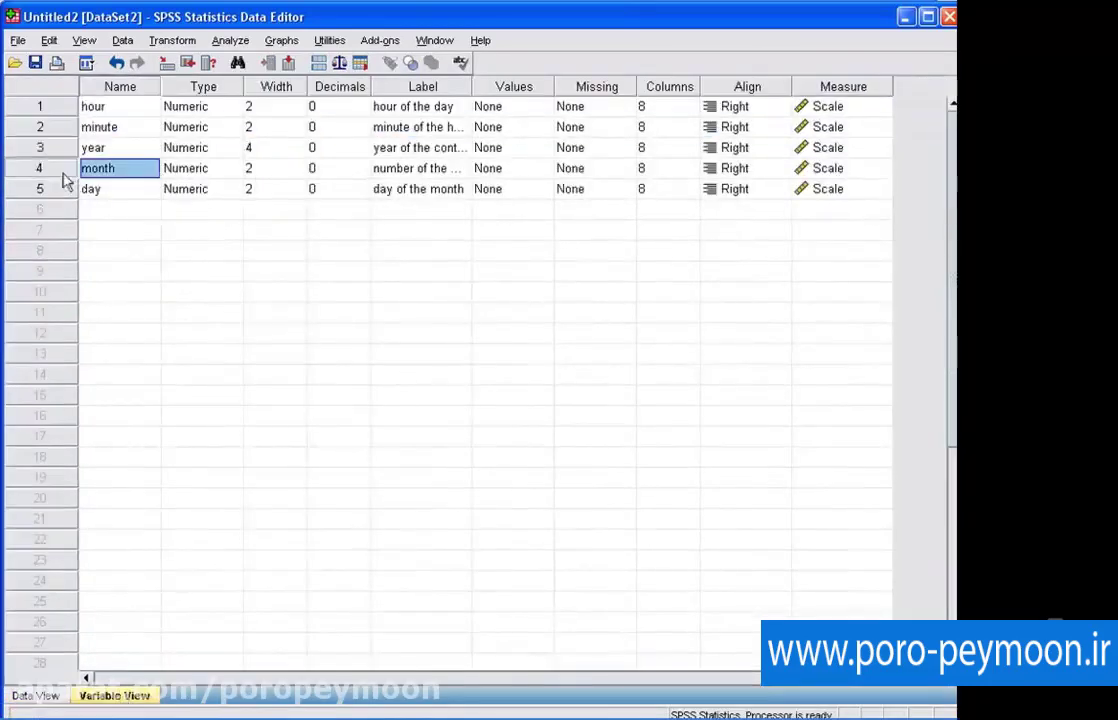
drag(45, 168, 55, 120)
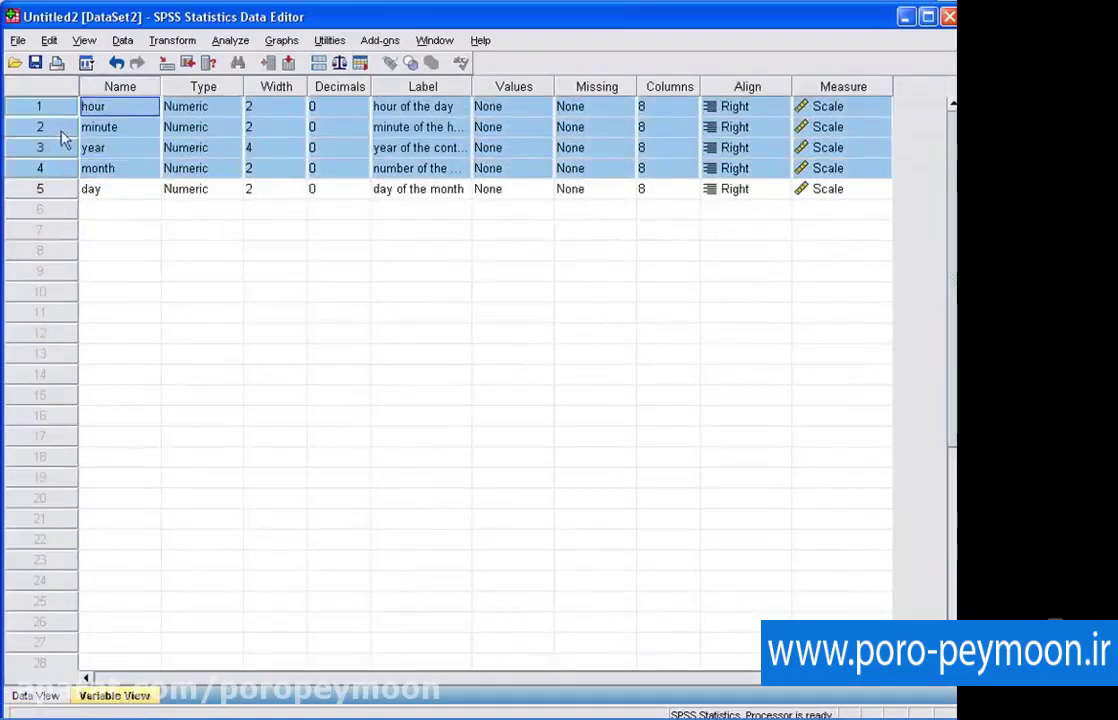
click(98, 170)
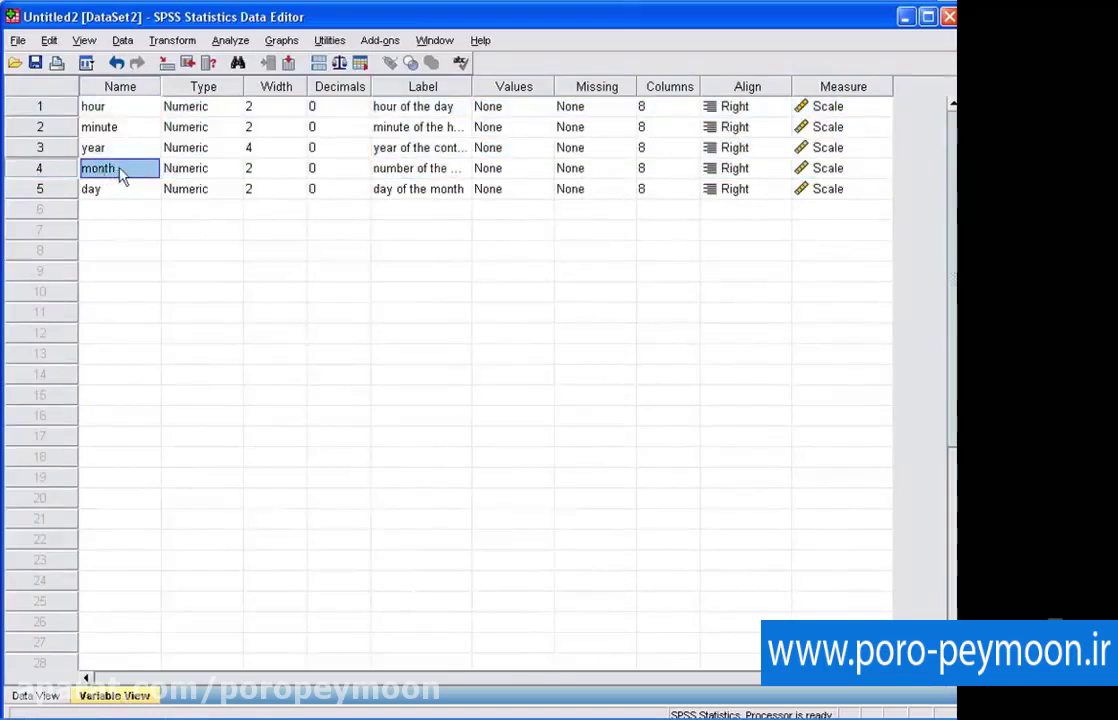
click(175, 170)
click(232, 168)
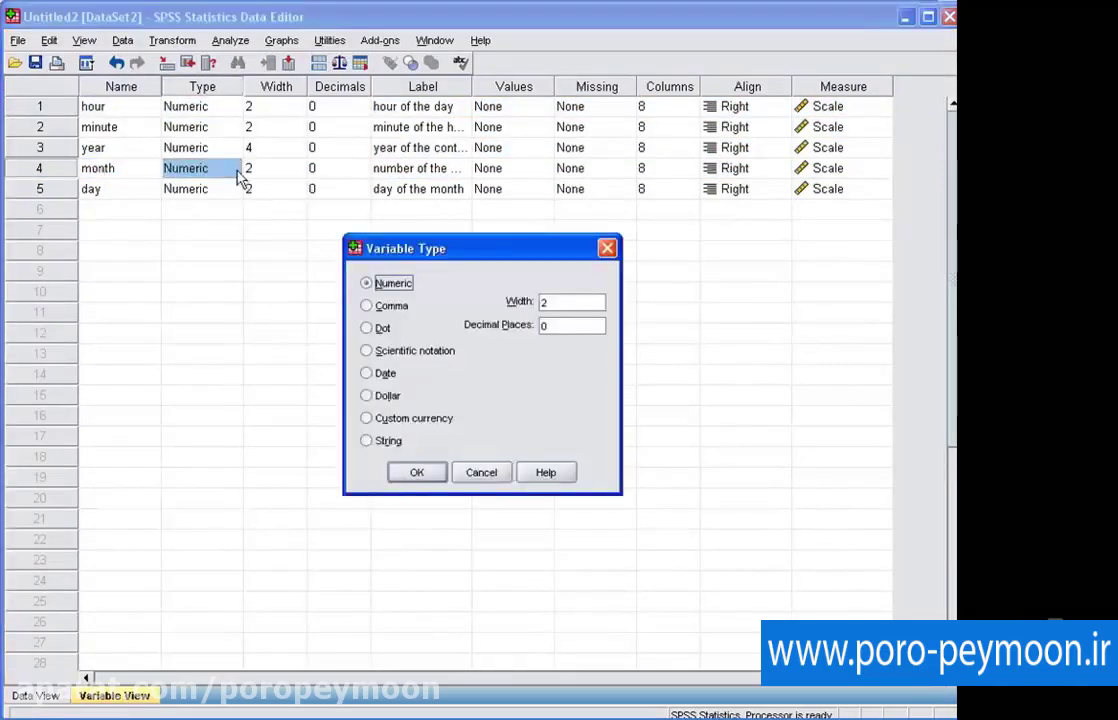
click(366, 440)
click(414, 480)
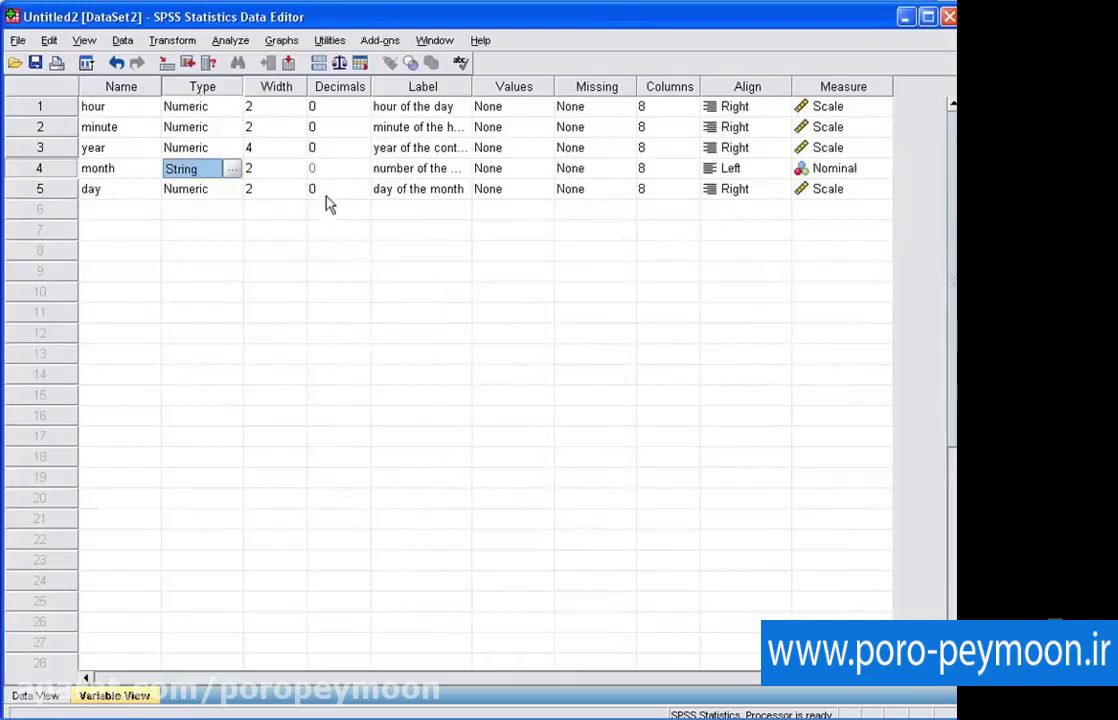
Check the values in the data grid, then return to the variable definitions.
click(48, 698)
click(268, 152)
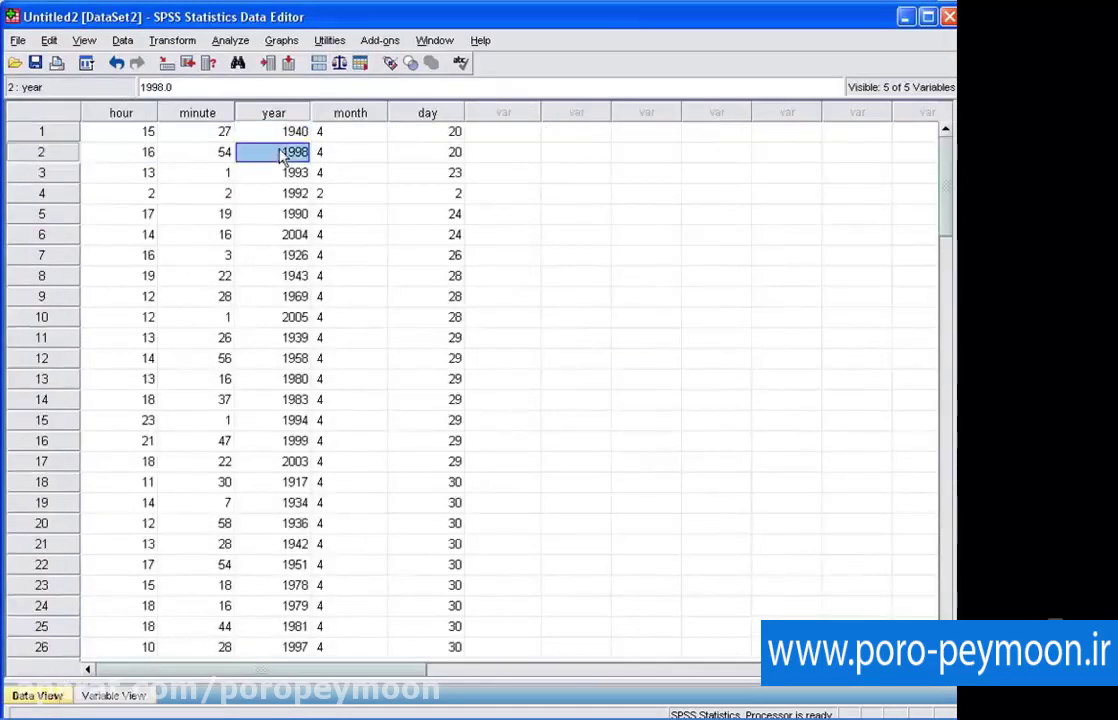
click(282, 300)
click(298, 133)
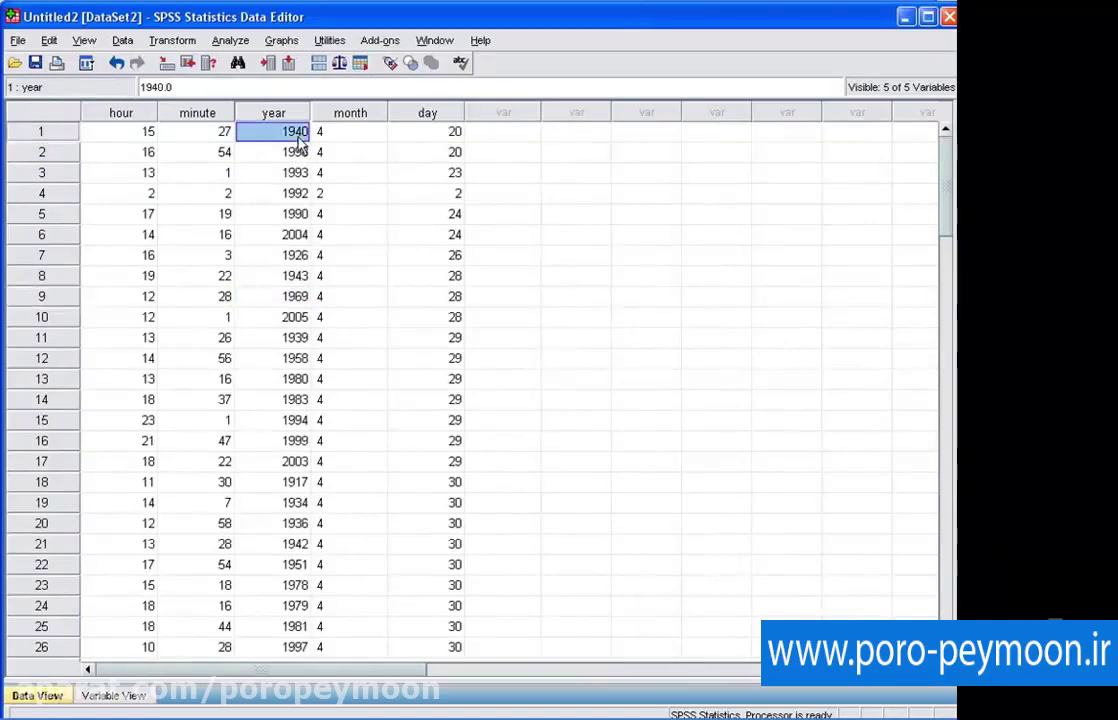
click(125, 697)
Add a new variable named Add as a String with width 50.
click(127, 212)
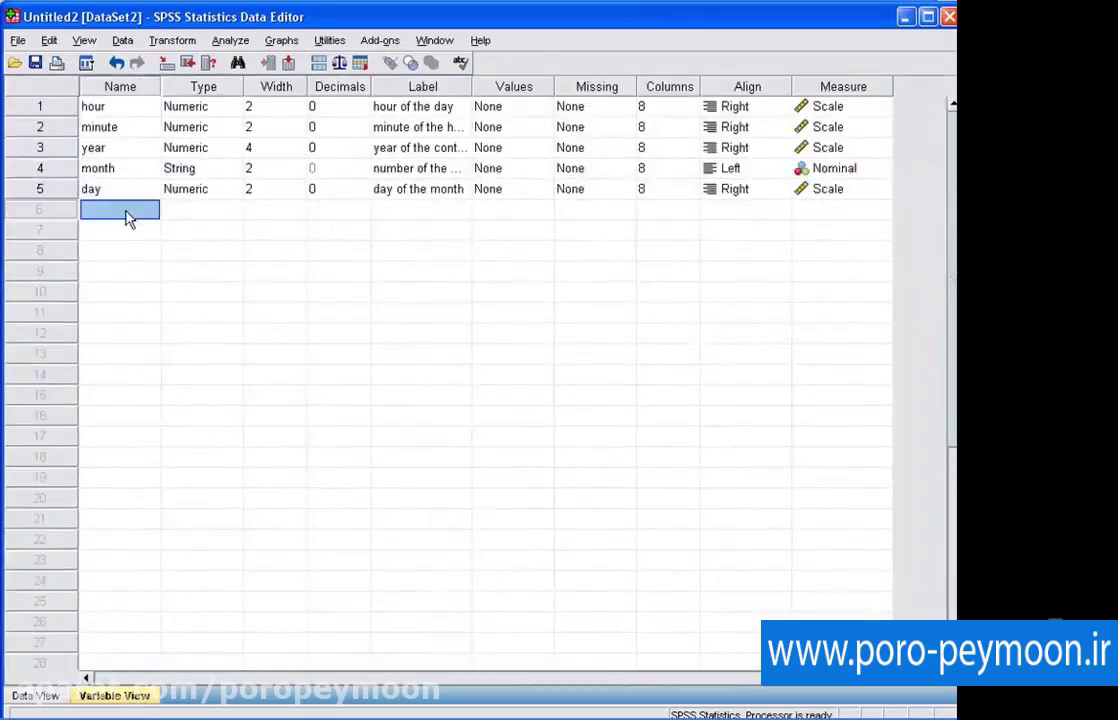
text(Add)
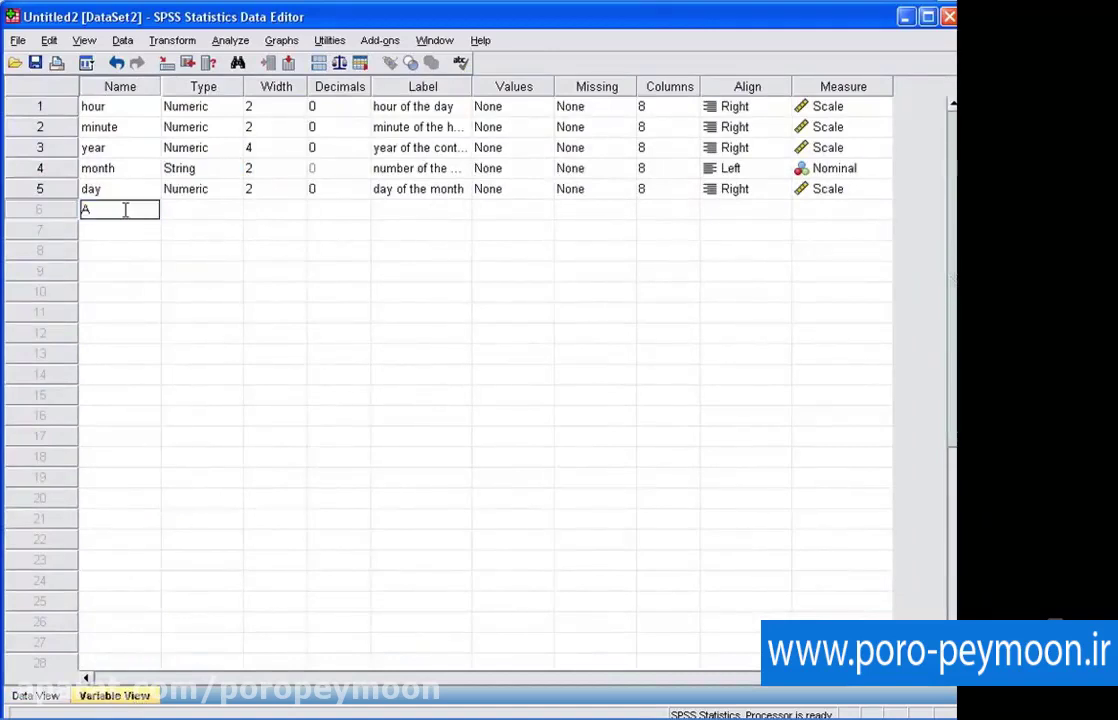
key(Return)
click(220, 212)
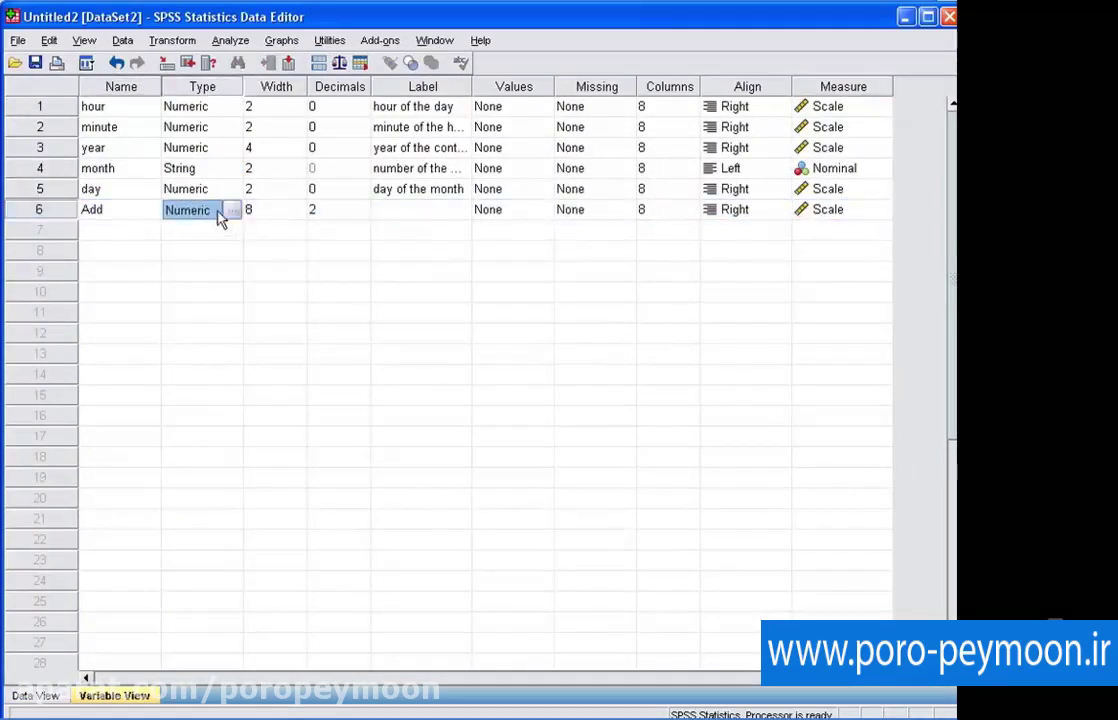
click(232, 212)
click(389, 442)
click(404, 470)
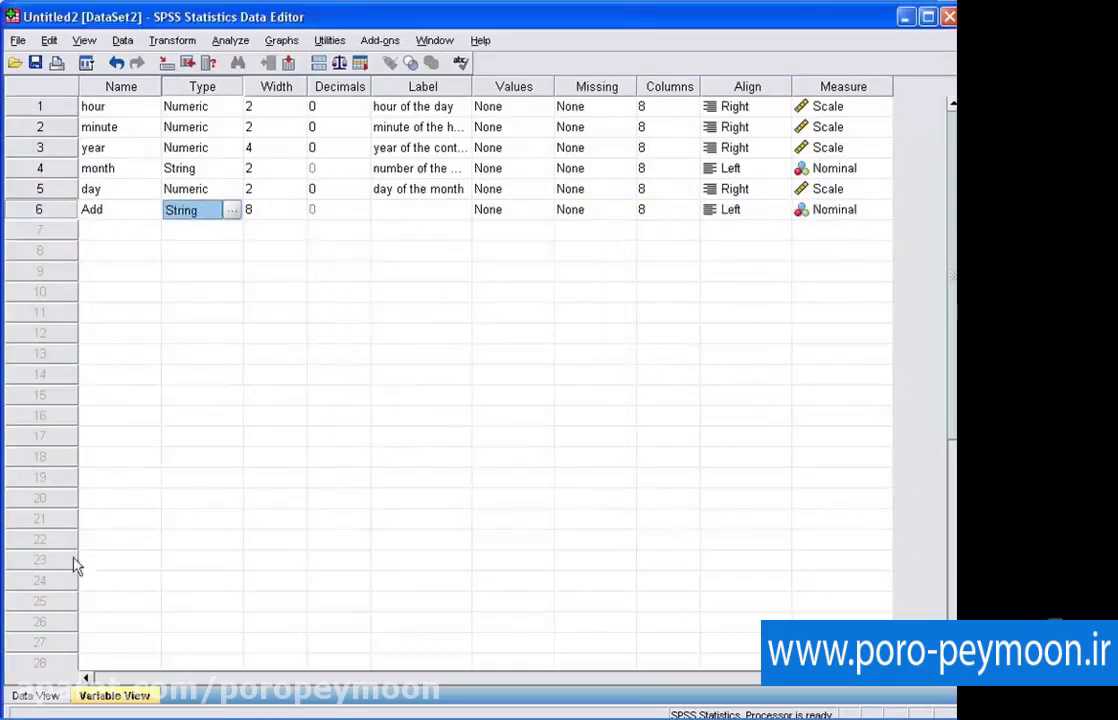
click(265, 210)
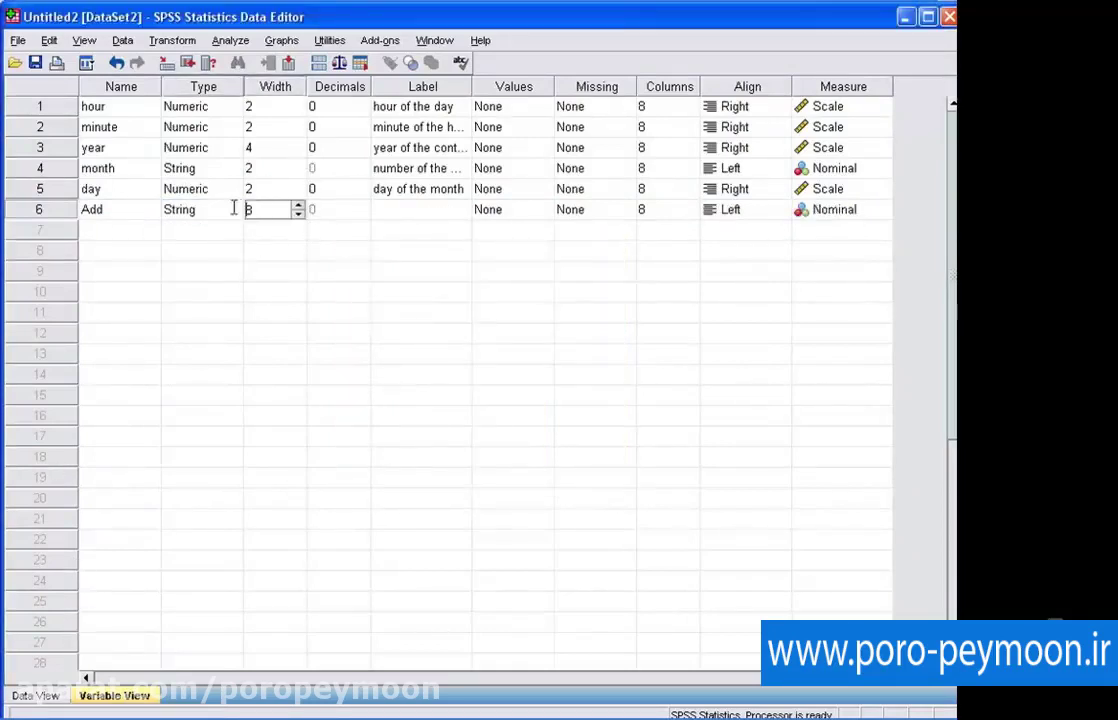
key(Tab)
click(229, 230)
click(185, 192)
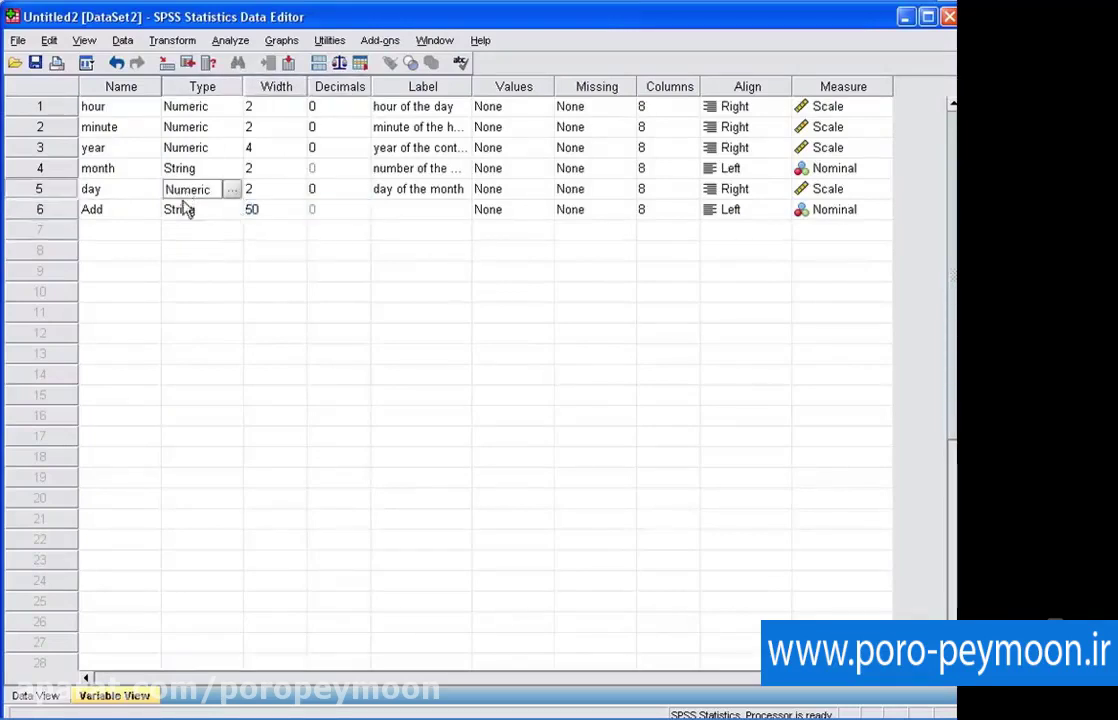
click(187, 208)
Enter dfhj, fghj, gfhj, ghj and fghj in Add's first five cases.
click(40, 700)
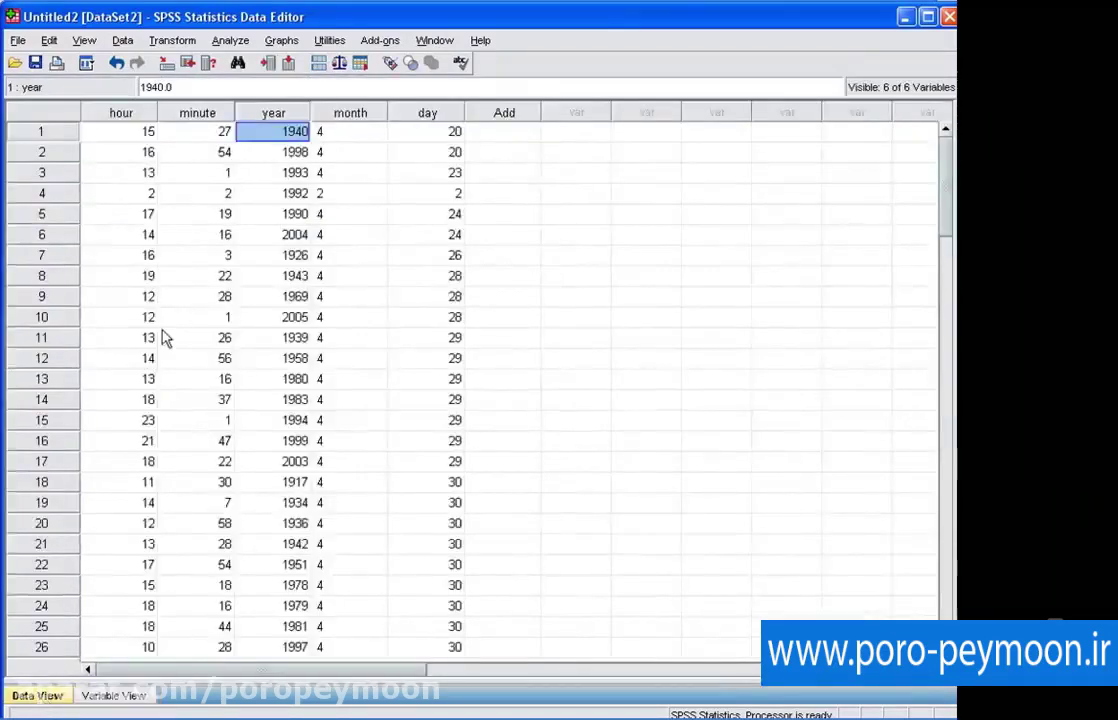
click(514, 137)
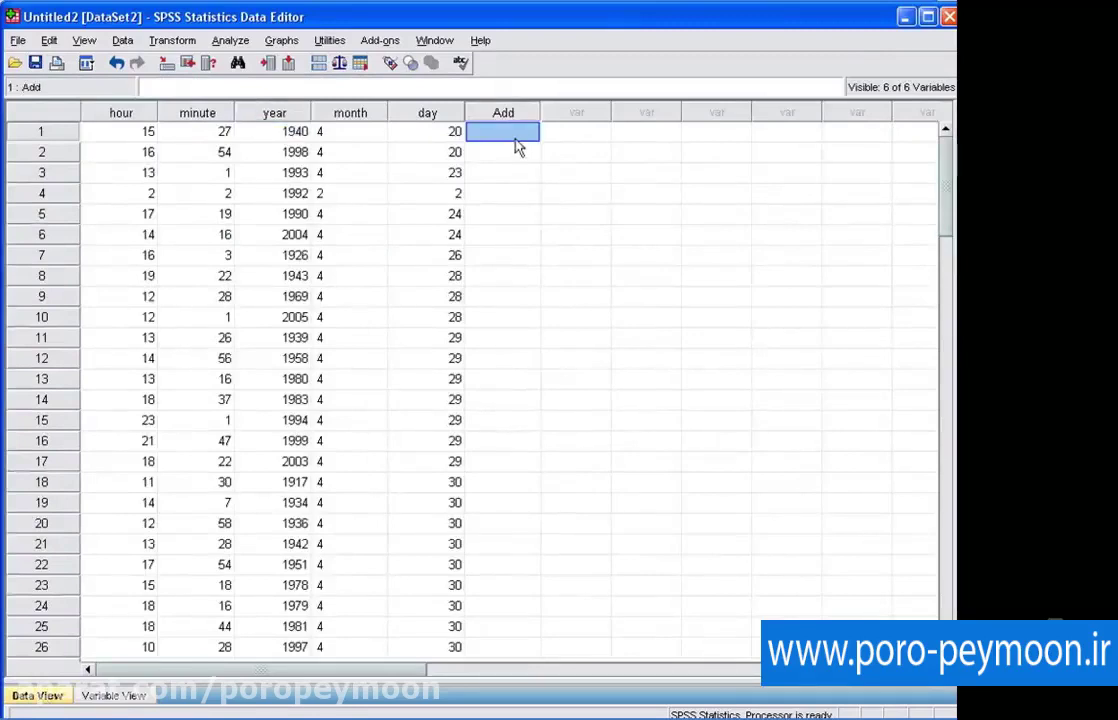
text(dfhj)
key(Return)
text(fghj)
key(Return)
text(gfhj)
key(Return)
text(ghj)
key(Return)
text(fghj)
key(Return)
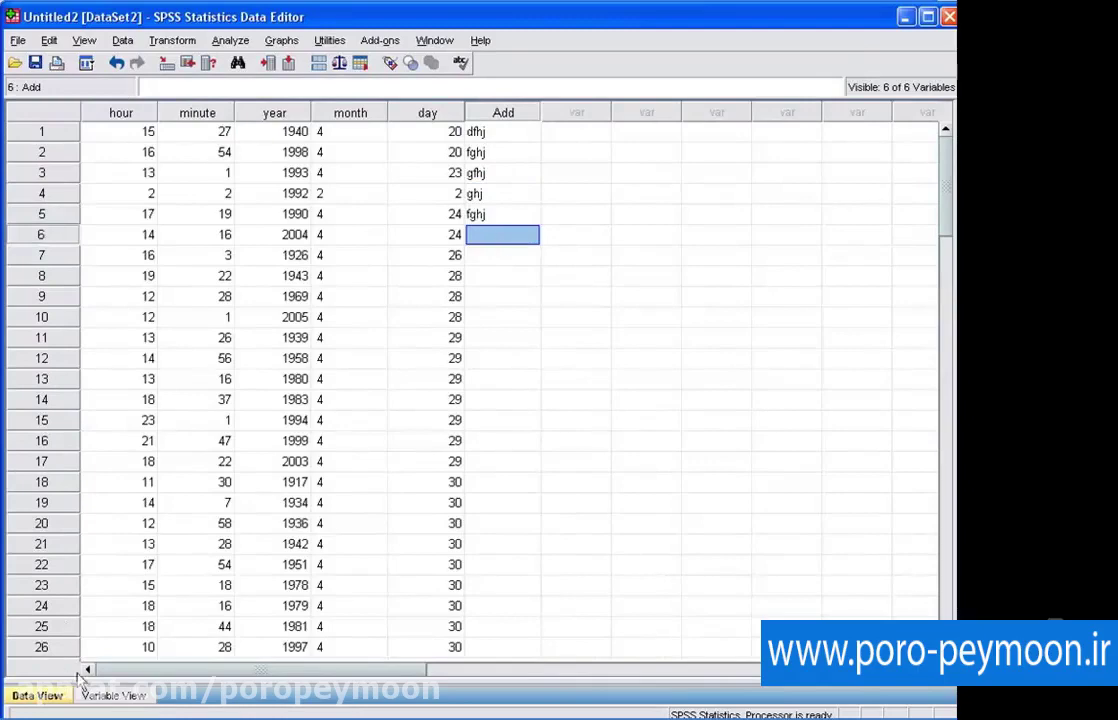
click(110, 696)
Set Add's type to Numeric and confirm its cases are now empty in the data grid.
click(236, 212)
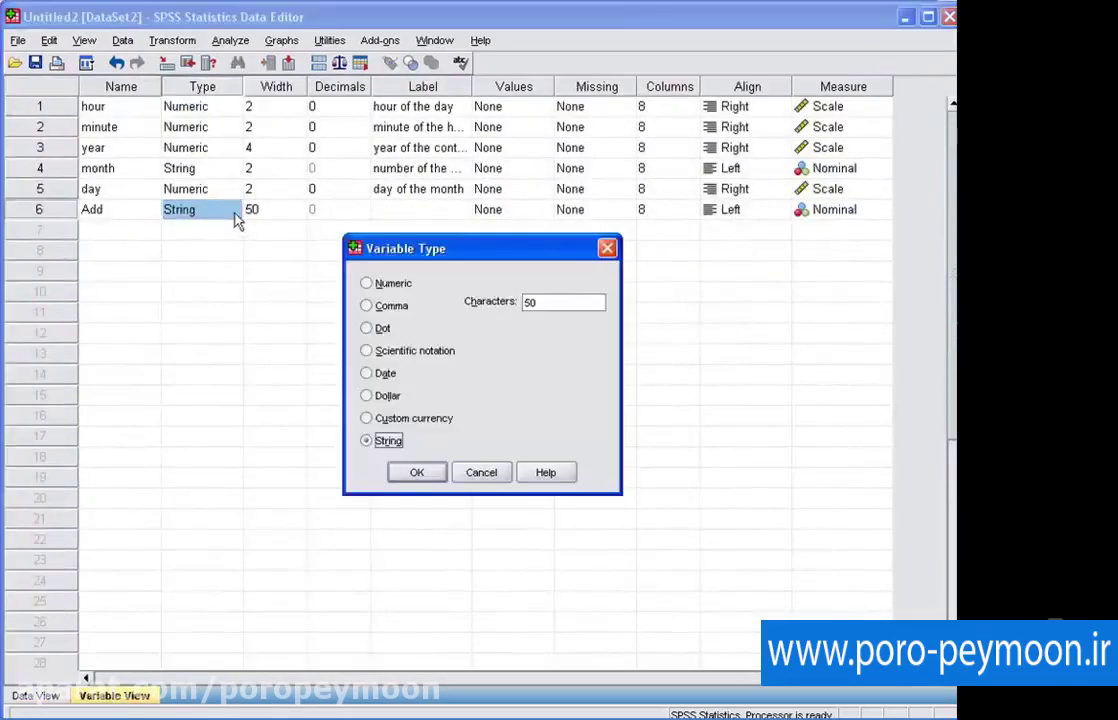
click(367, 284)
click(418, 473)
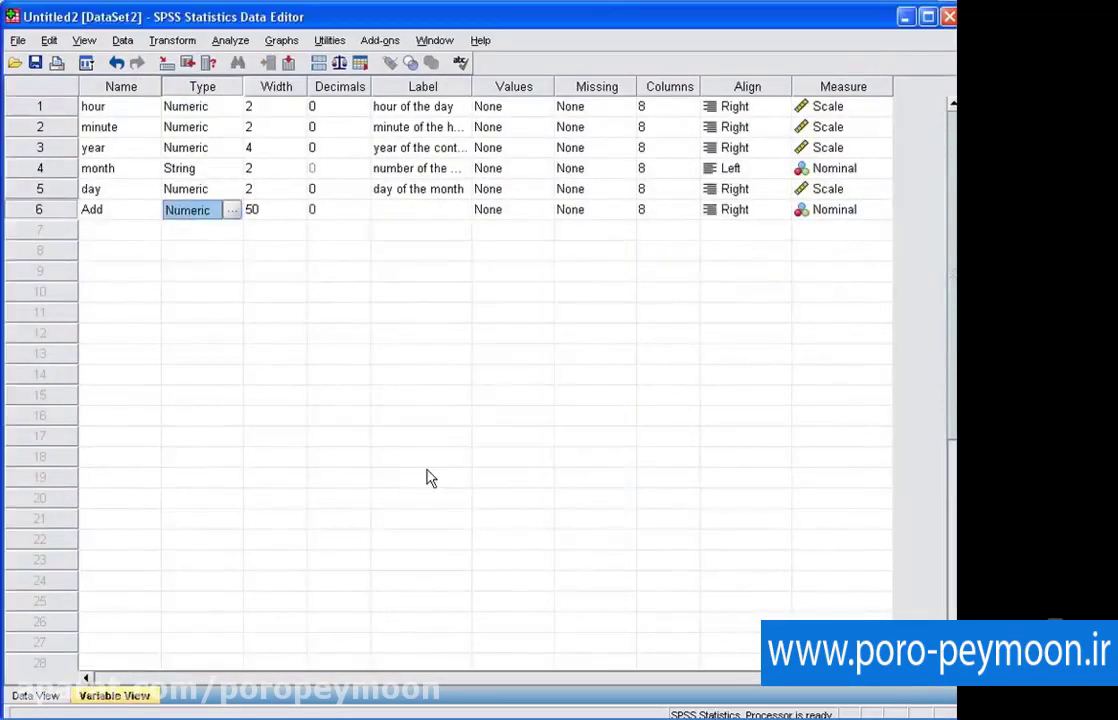
click(38, 695)
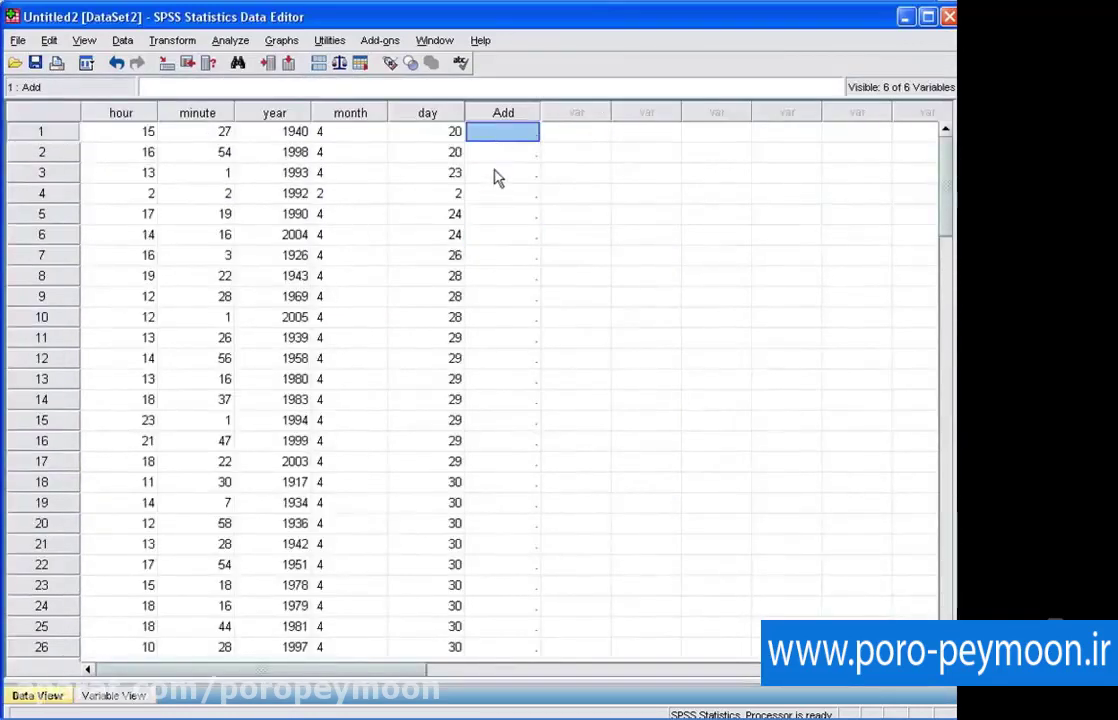
click(511, 292)
click(513, 193)
click(516, 134)
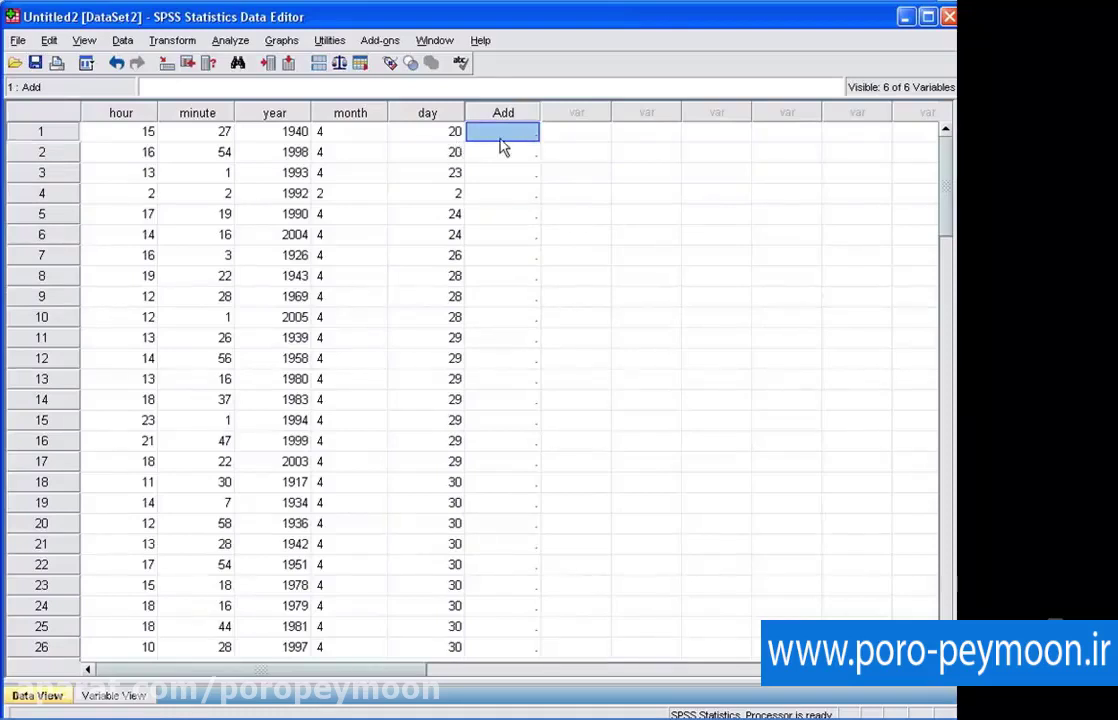
click(114, 695)
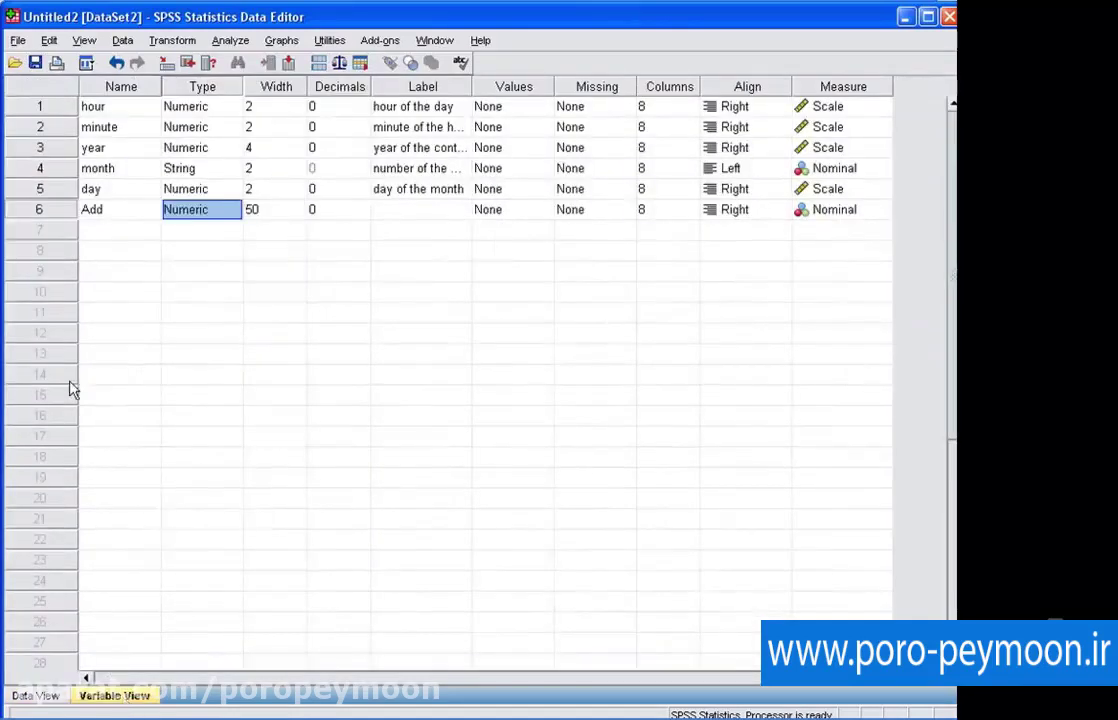
Delete the Add variable in row 6 and check that the data grid has only five columns.
click(46, 219)
key(Delete)
click(40, 188)
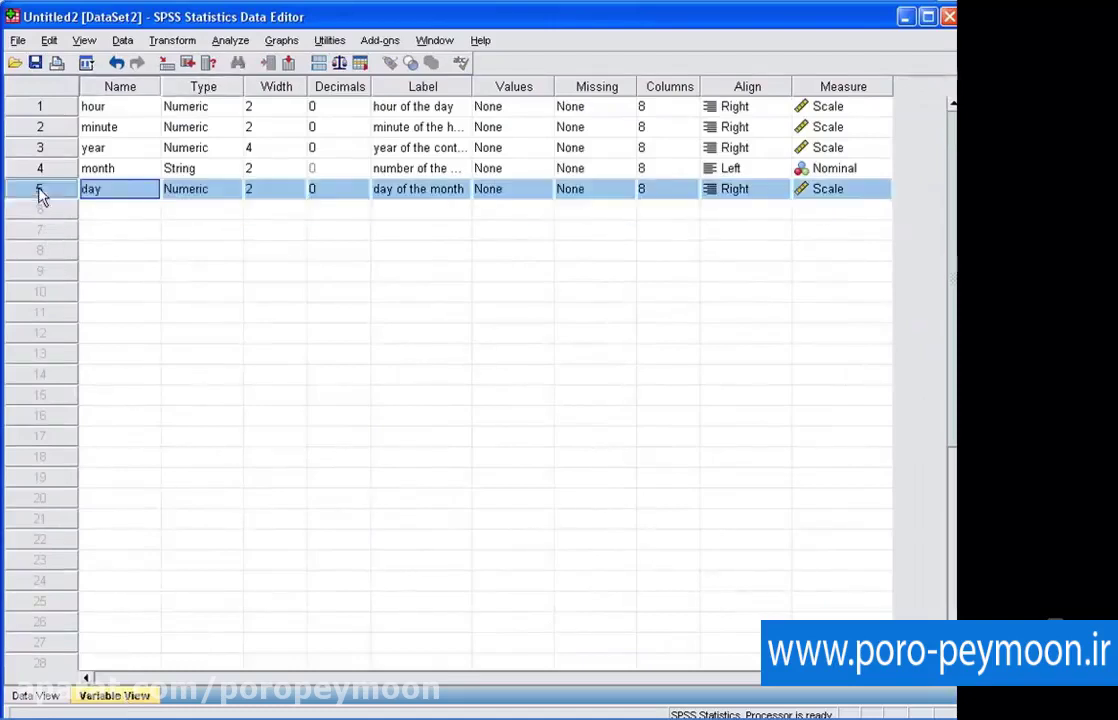
click(36, 695)
click(458, 134)
click(503, 133)
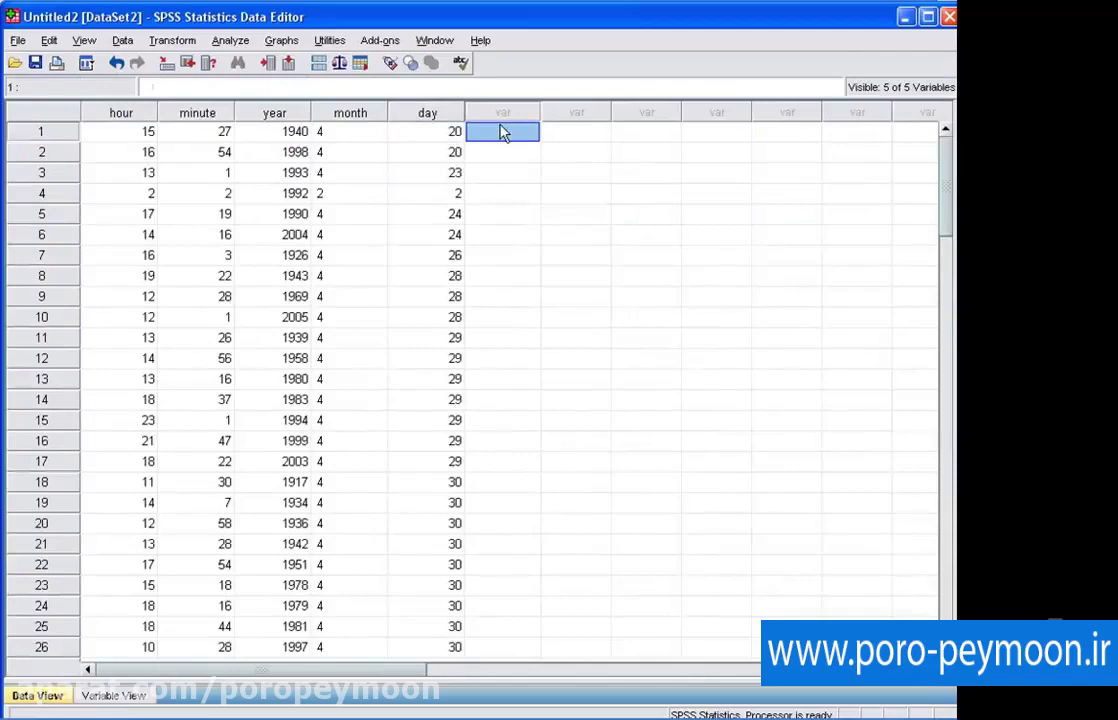
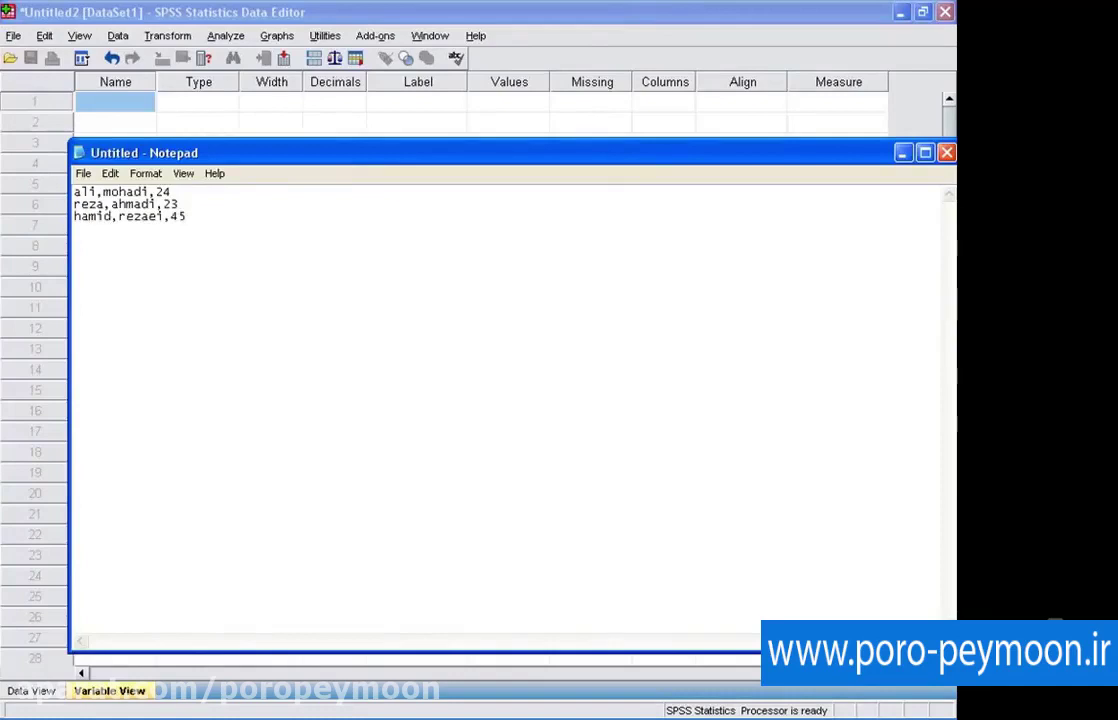
text(kamran,33)
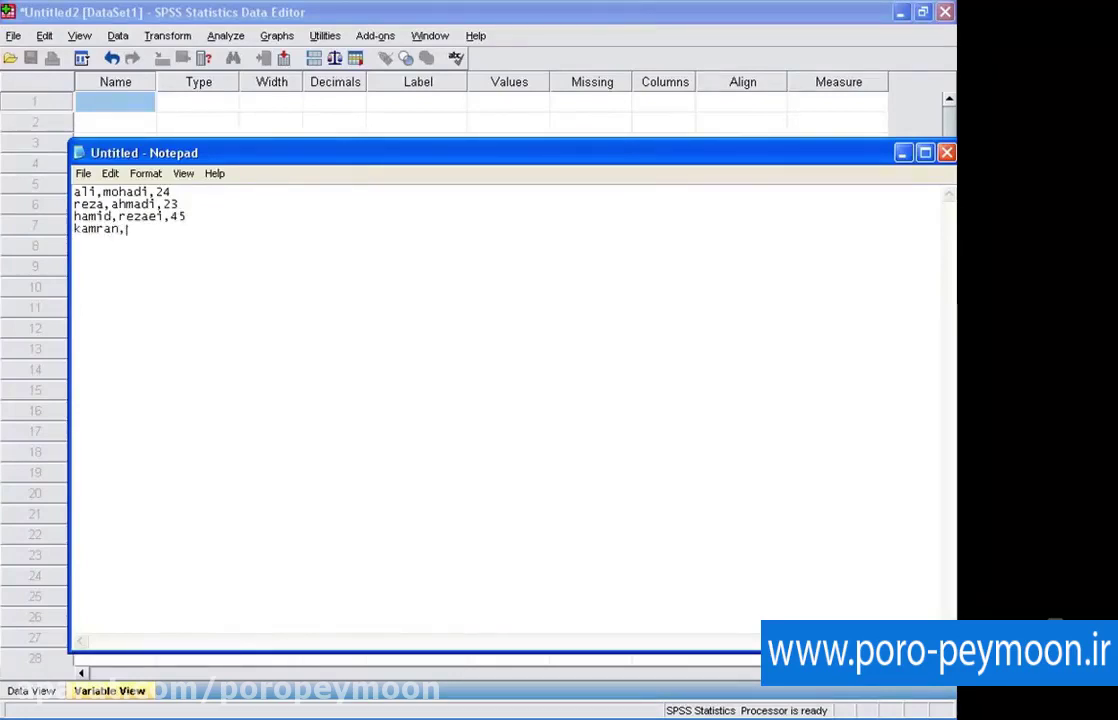
text(hamidi,44)
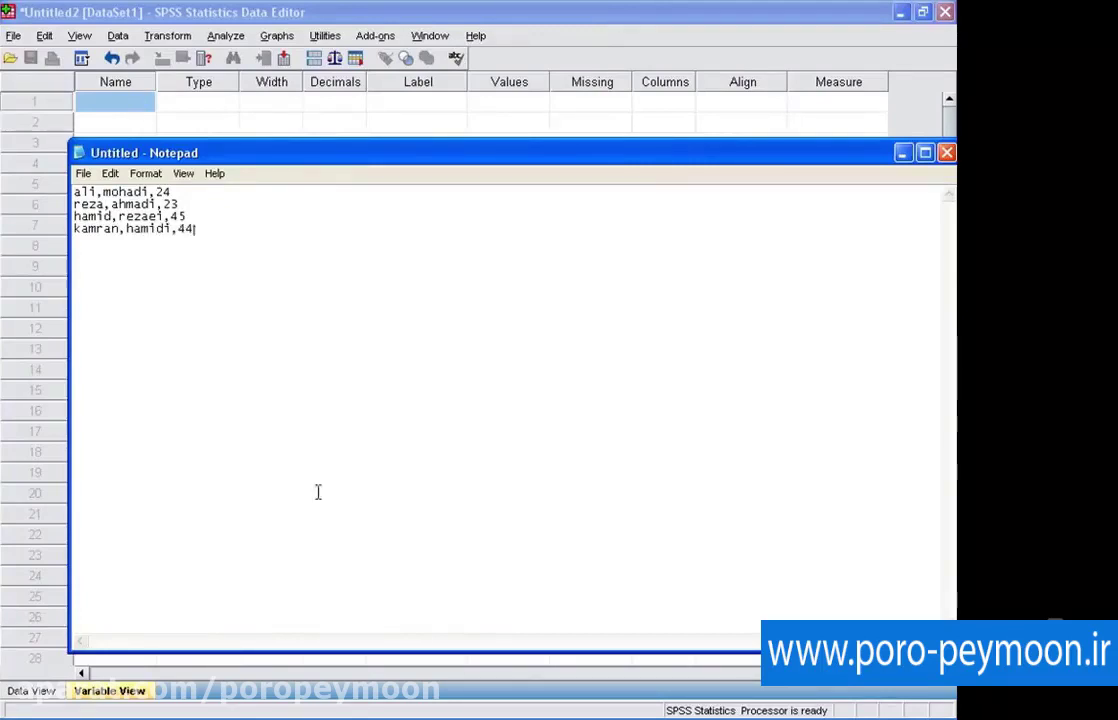
click(288, 201)
key(ctrl+Home)
key(Return)
key(Up)
text(Name)
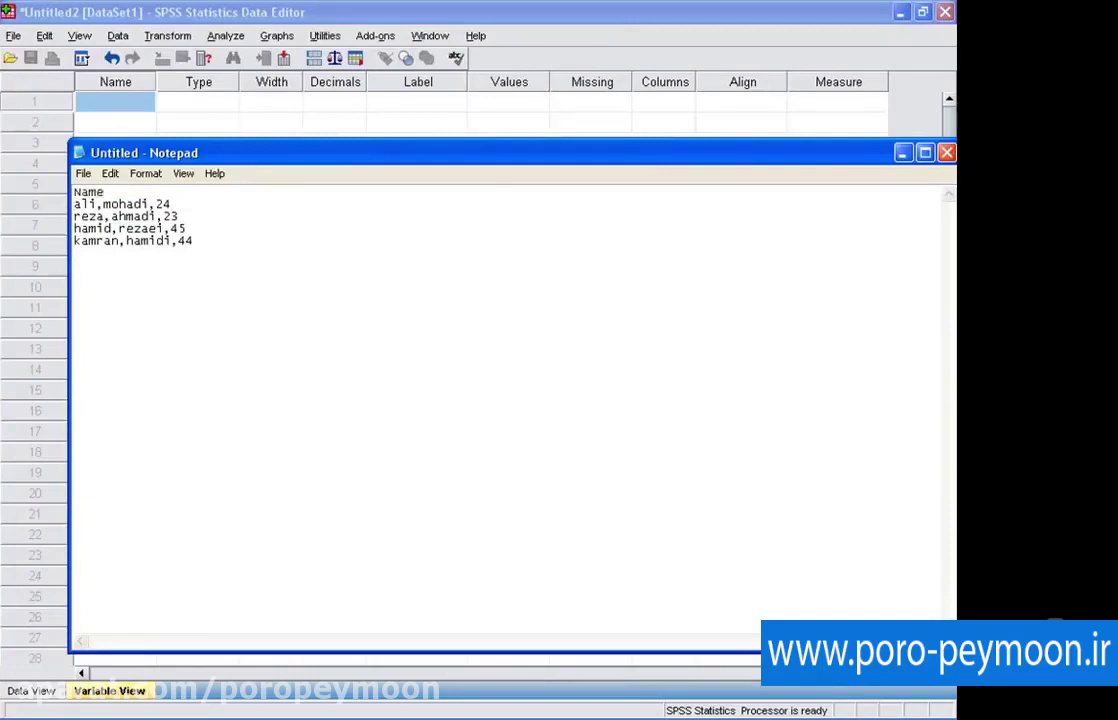
text(,Family,Age)
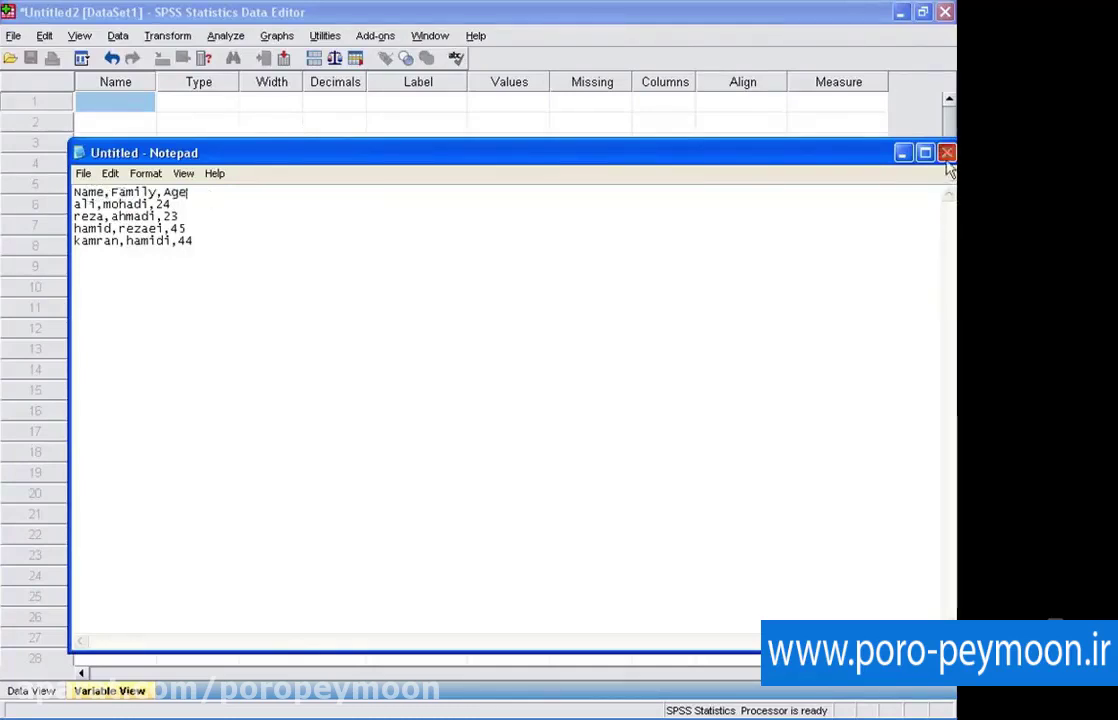
key(alt+F4)
click(421, 436)
Save the Notepad text on the Desktop as inputtext.
click(363, 238)
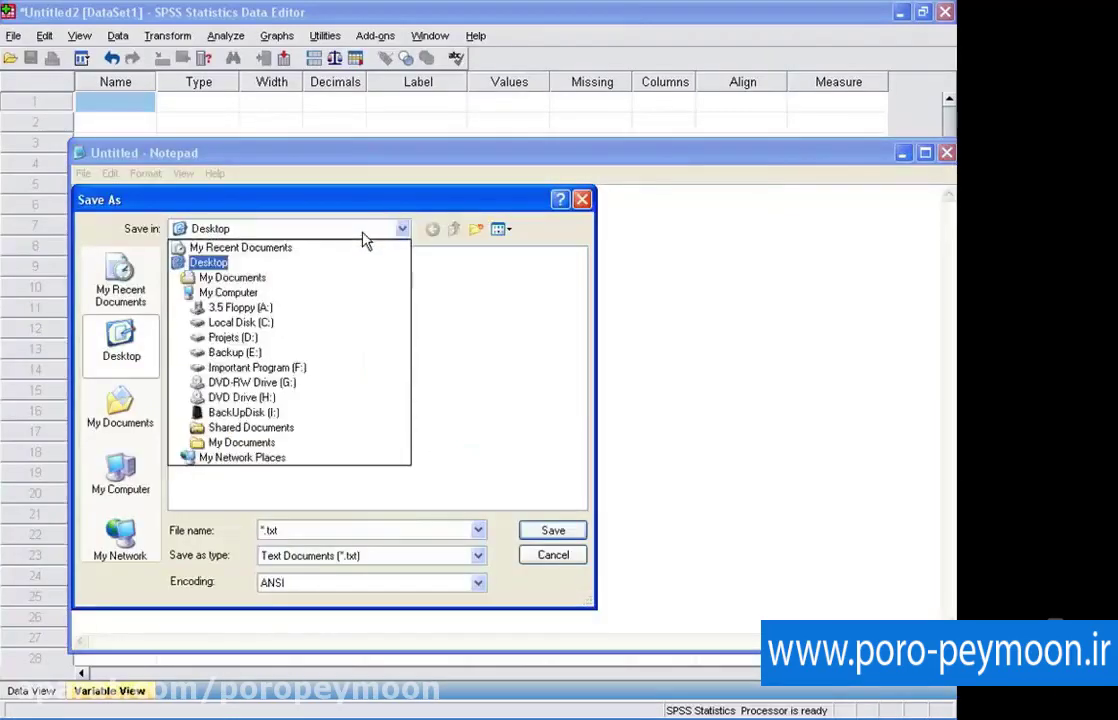
click(363, 238)
double_click(372, 527)
text(inpu)
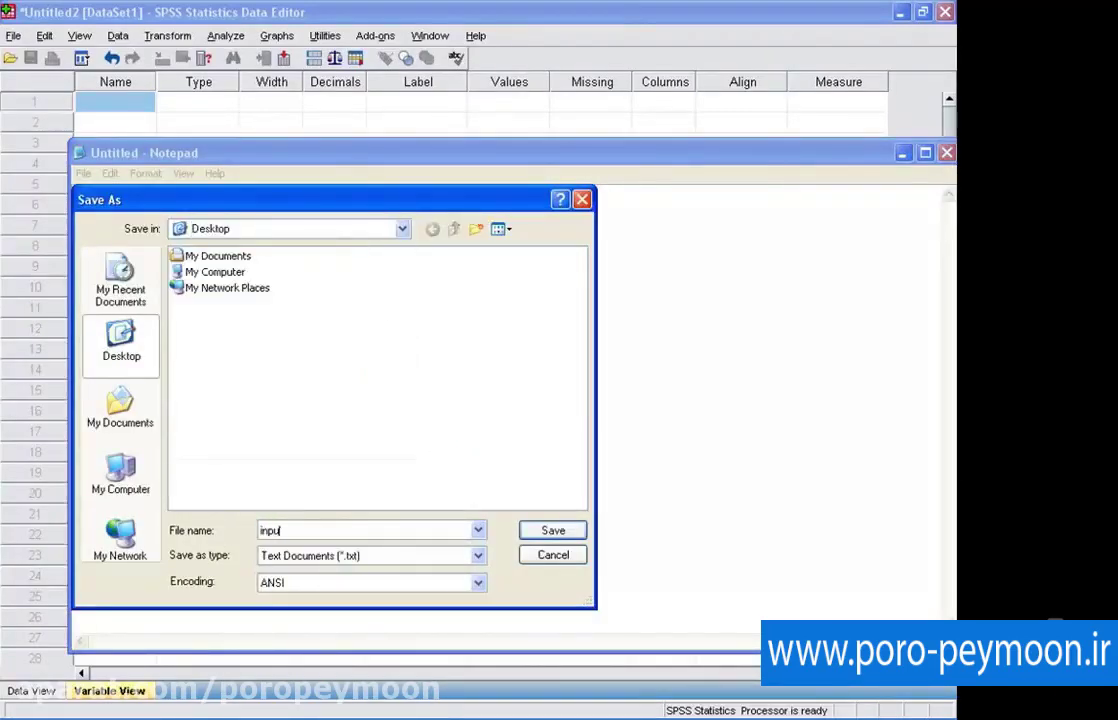
text(ttext)
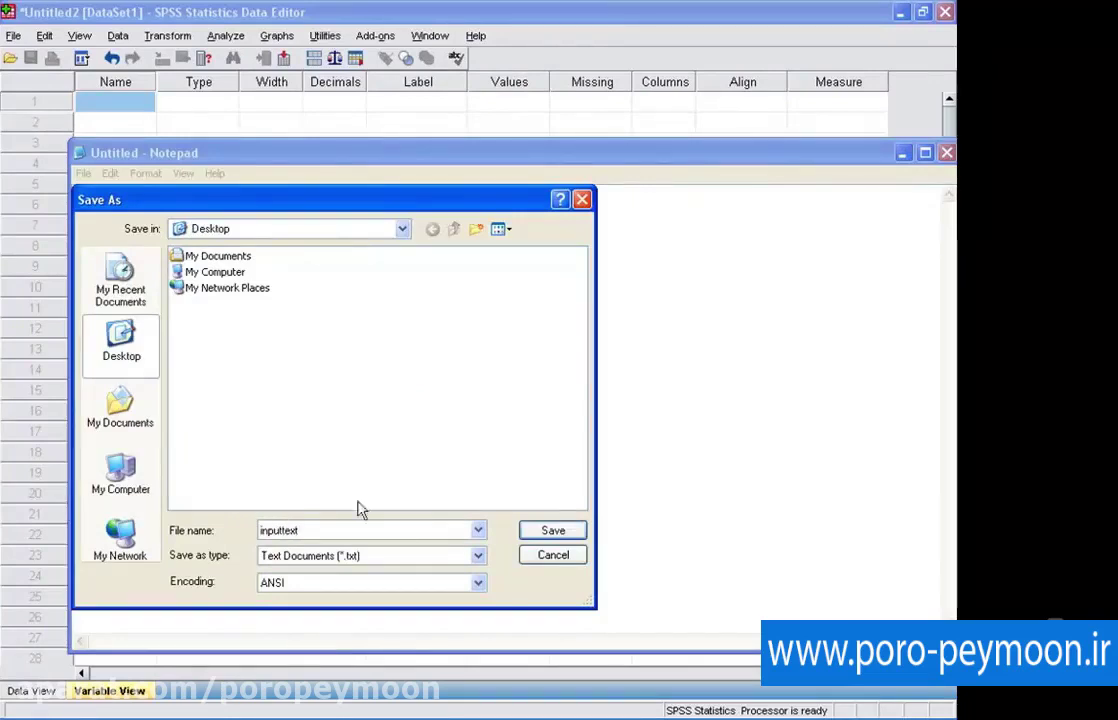
click(534, 537)
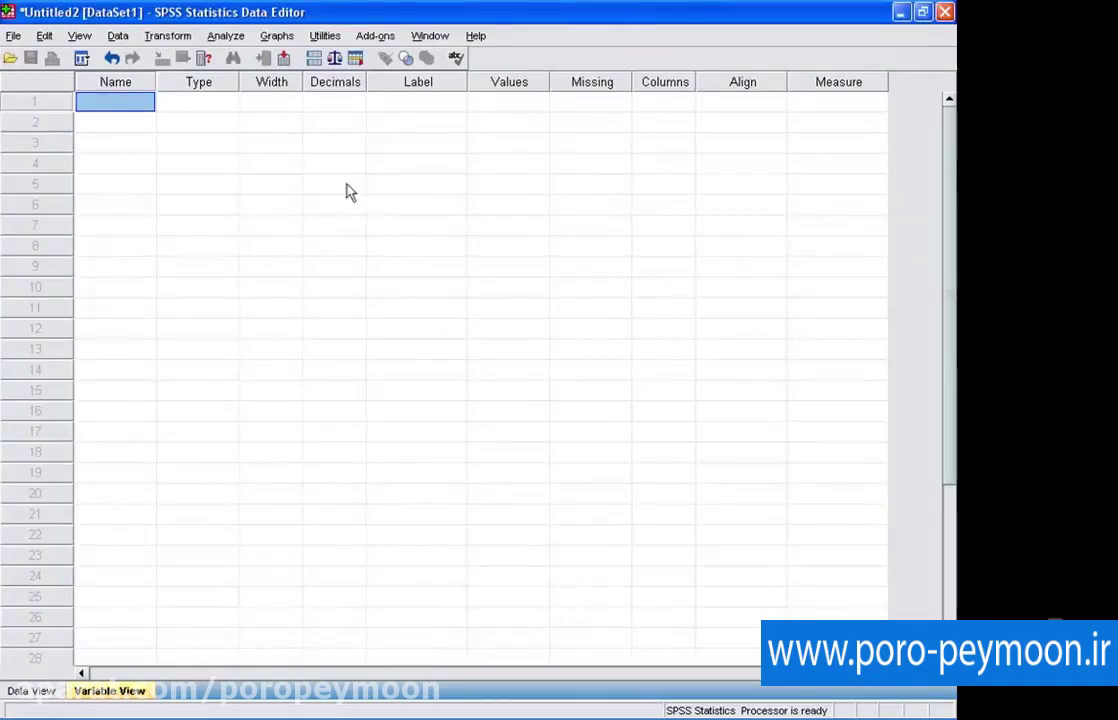
Use File > Read Text Data to open inputtext.txt from the Desktop.
click(12, 36)
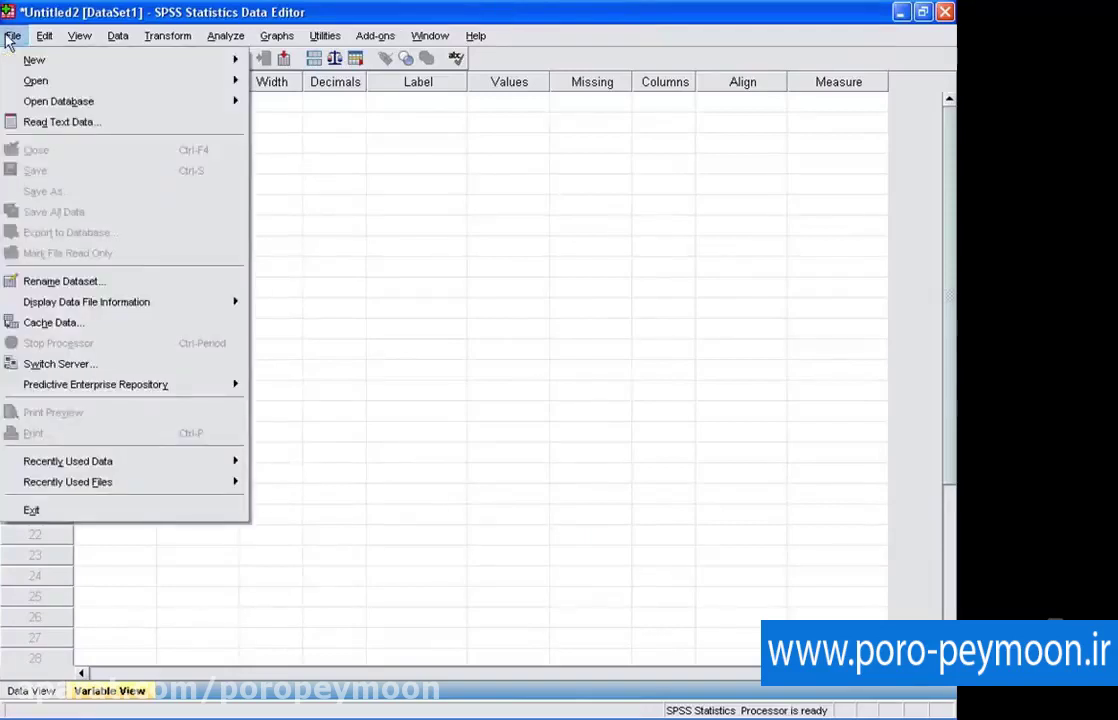
click(40, 122)
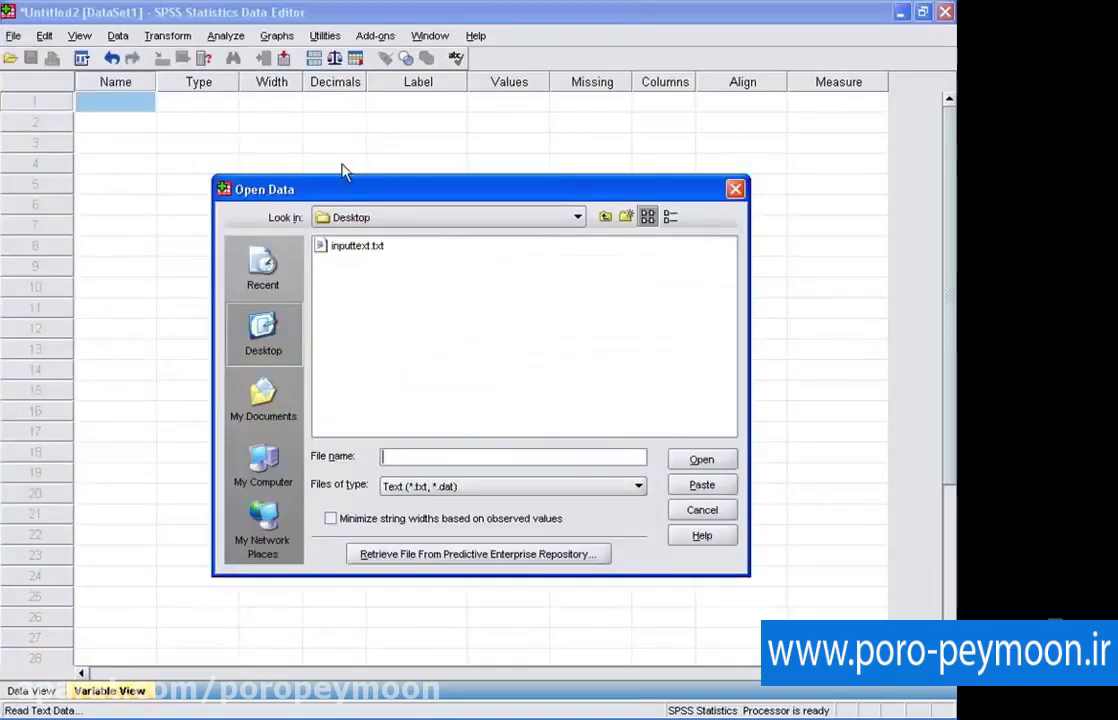
drag(350, 190, 358, 147)
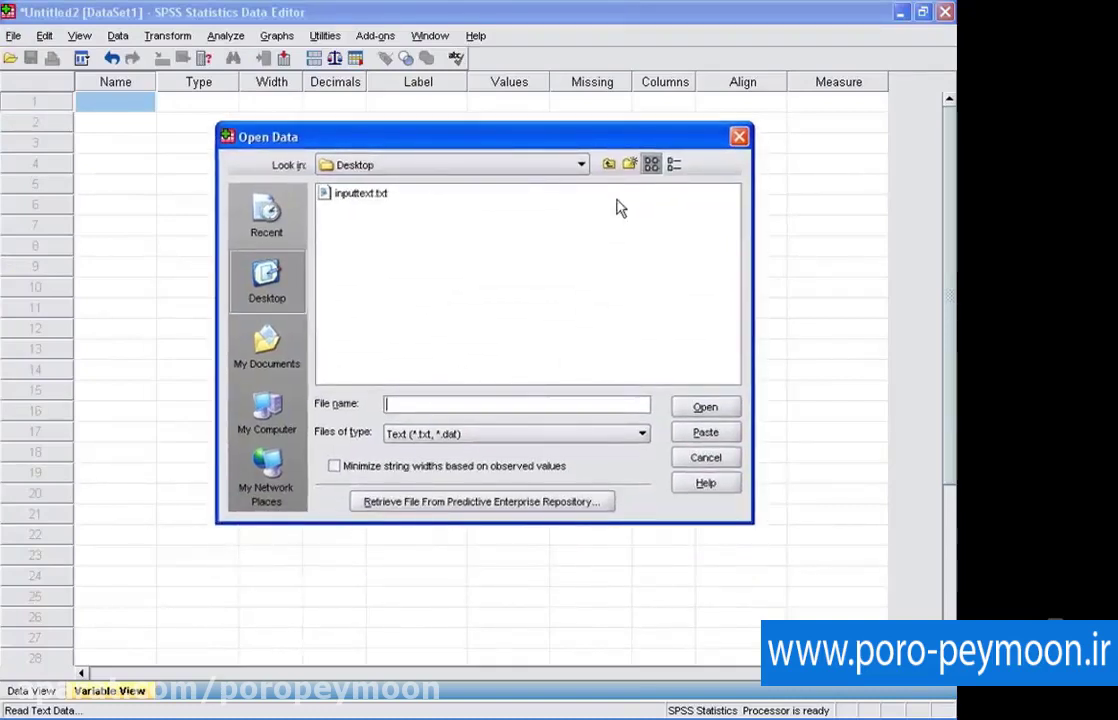
click(579, 170)
click(400, 183)
click(350, 199)
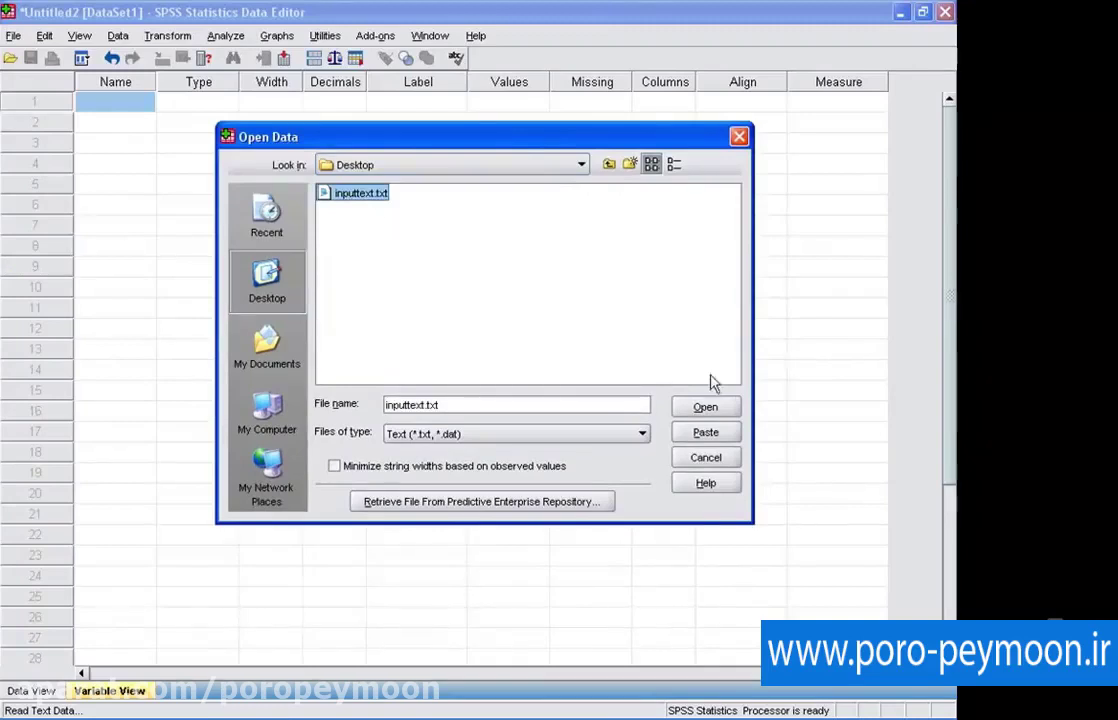
click(714, 409)
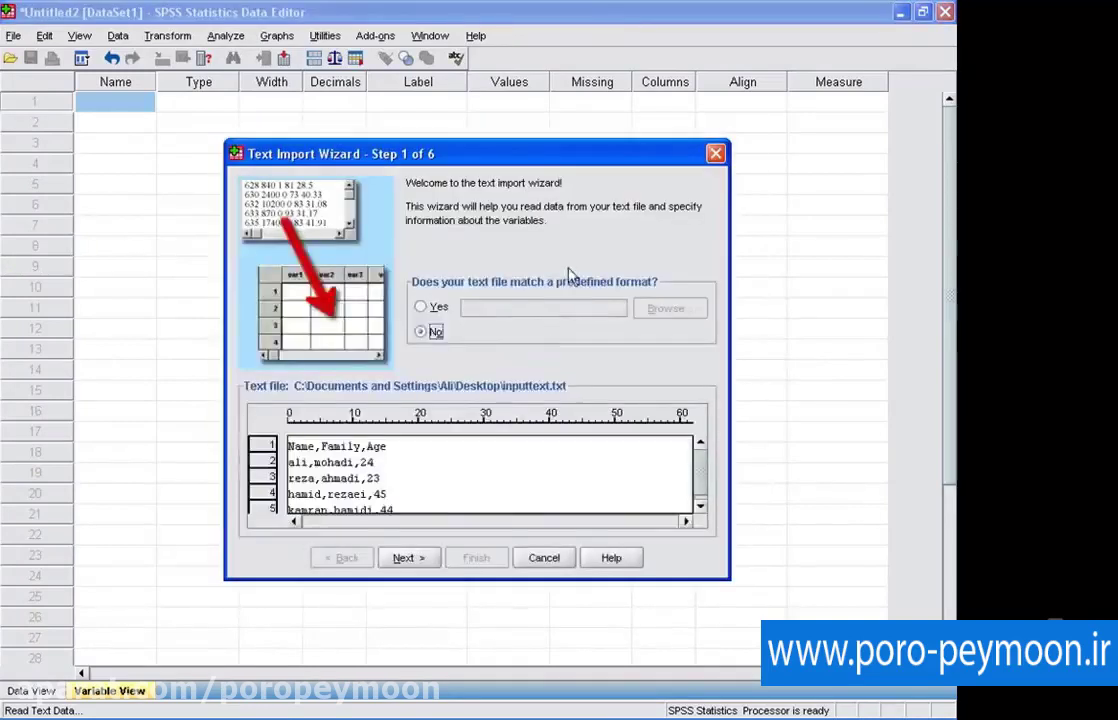
Choose no predefined format, variable names in the first line, and 3 variables per case.
click(427, 333)
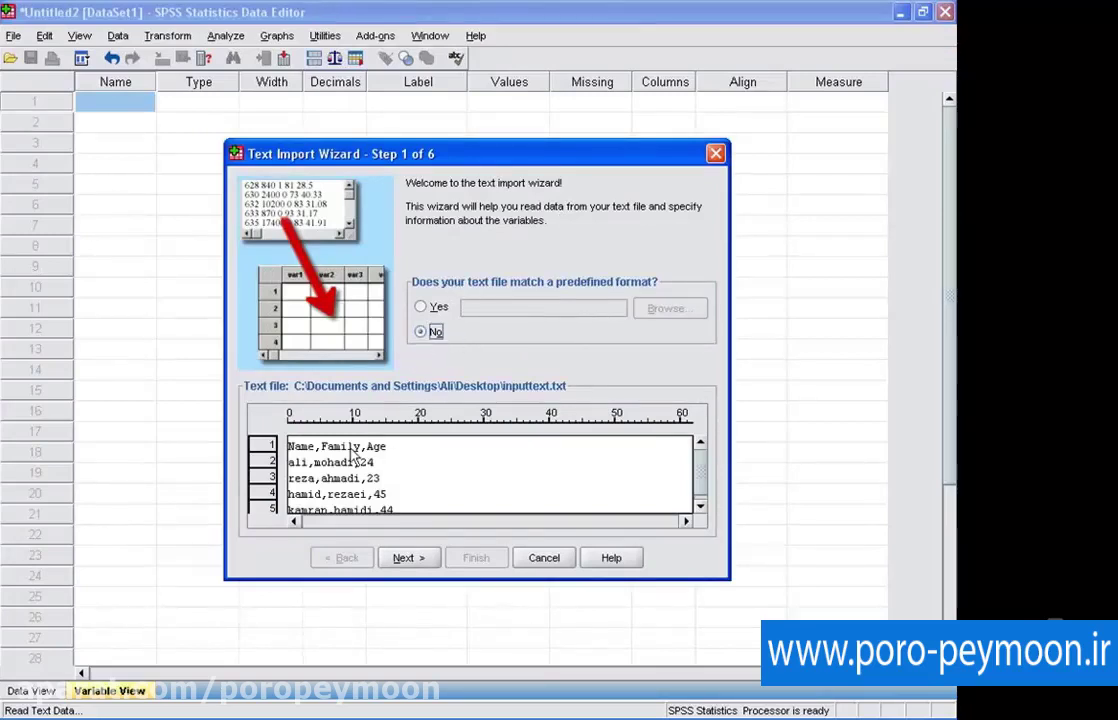
click(700, 505)
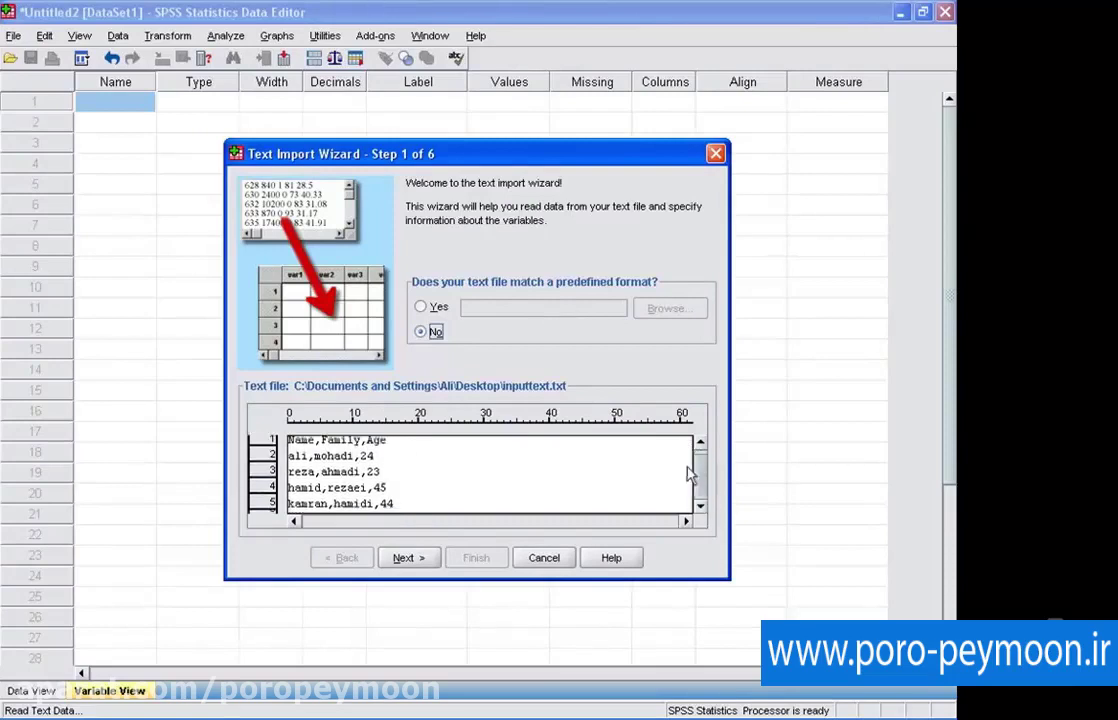
click(691, 454)
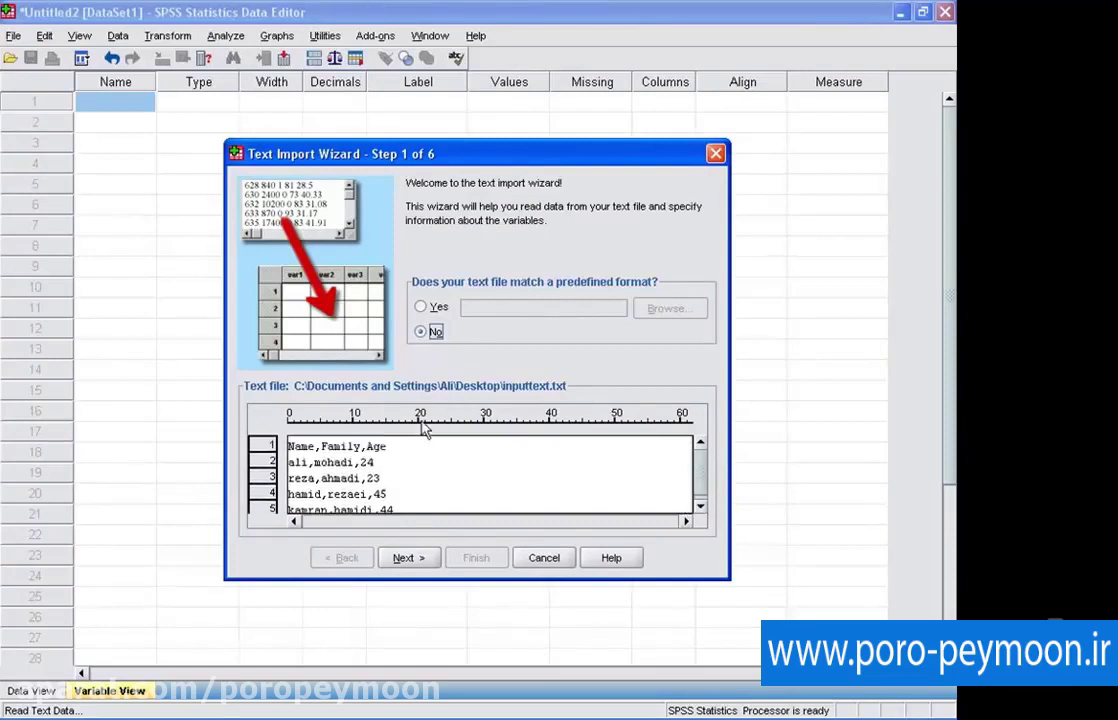
click(421, 558)
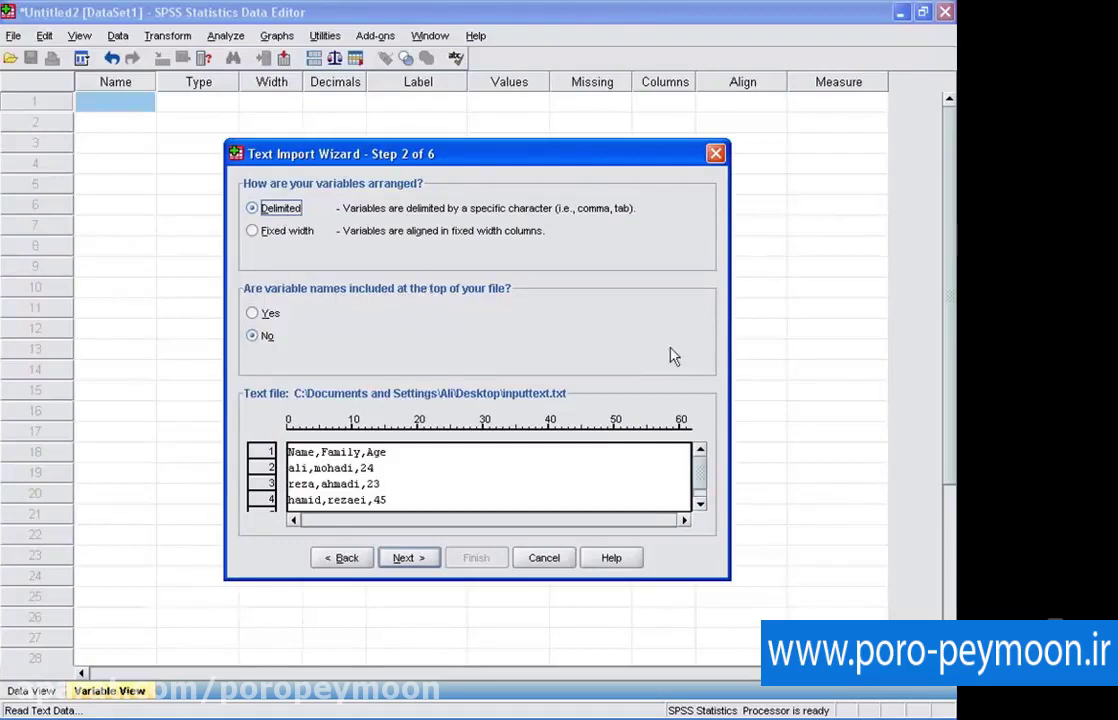
click(251, 312)
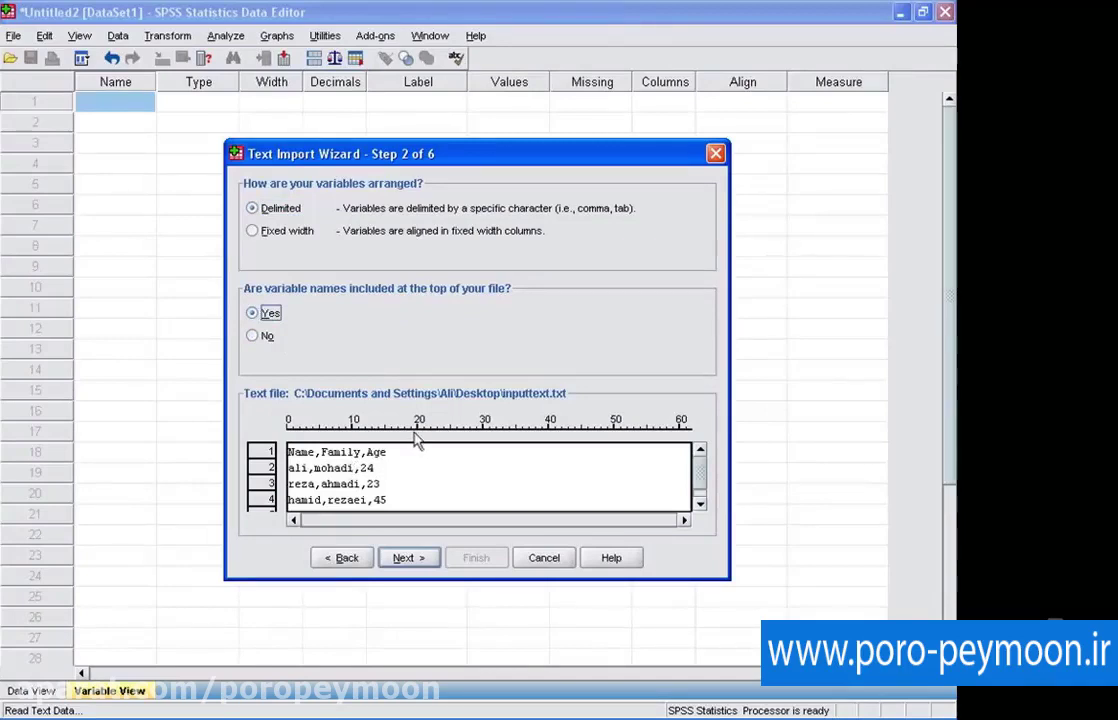
click(420, 561)
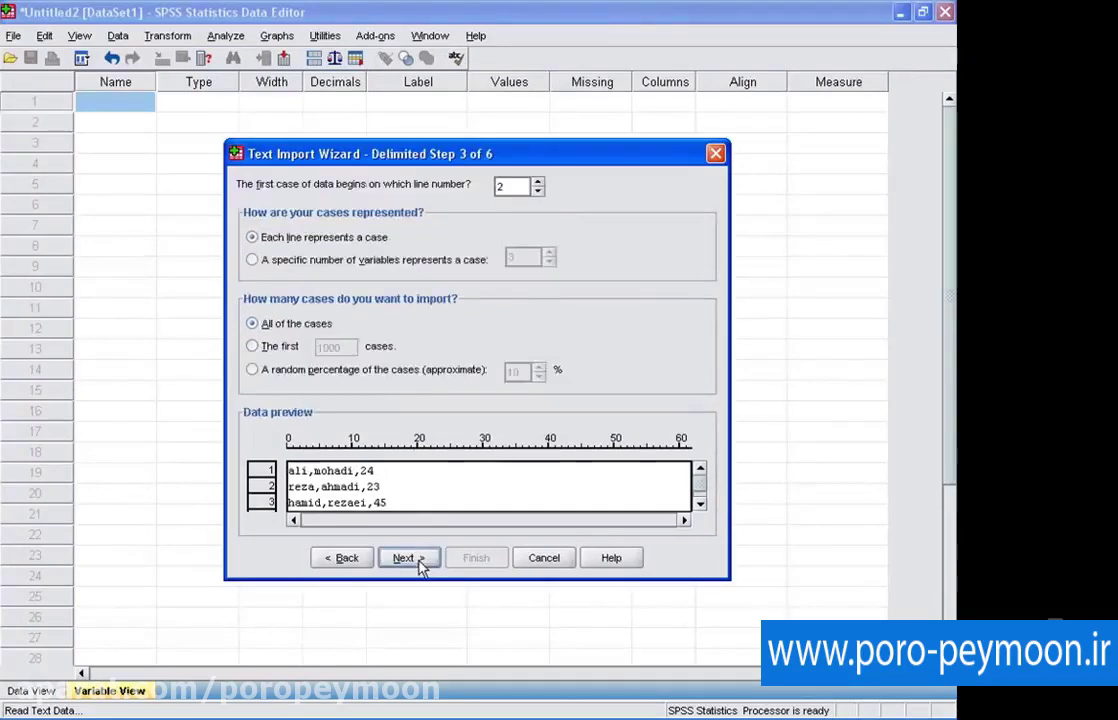
click(396, 261)
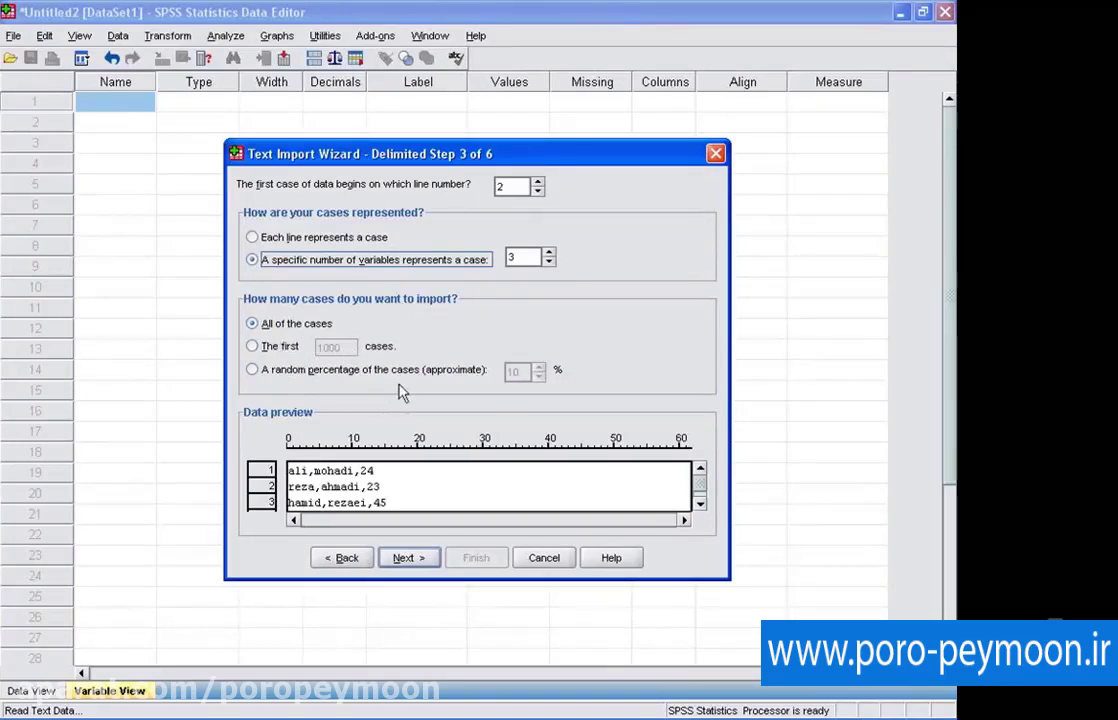
click(401, 558)
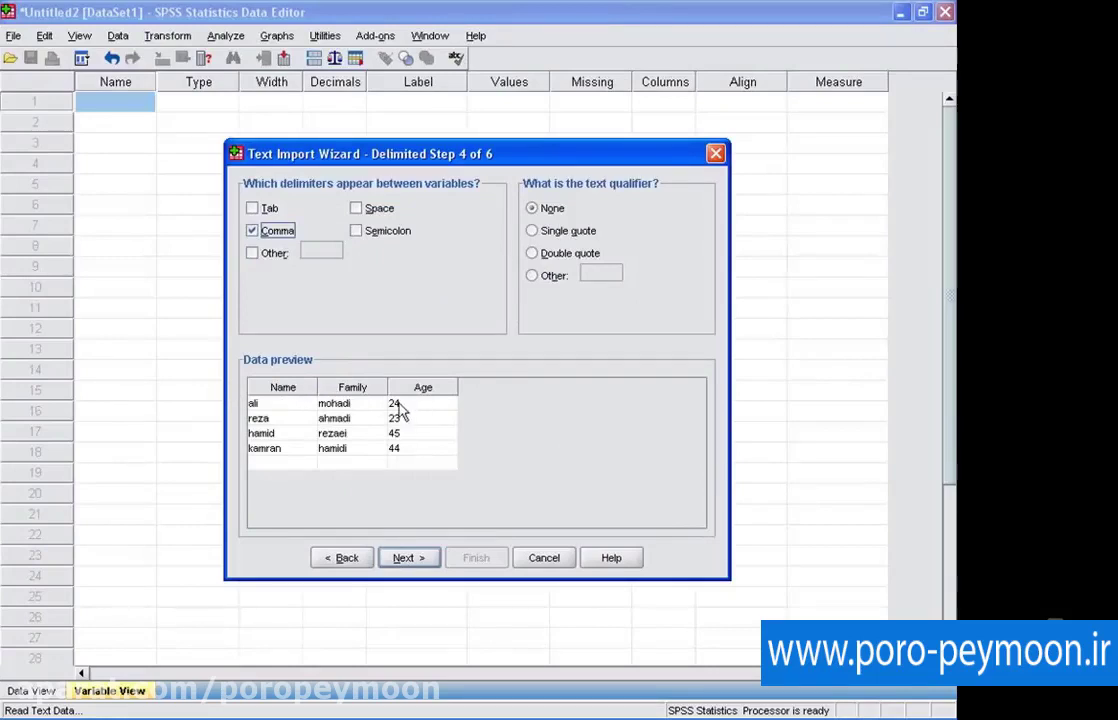
Keep comma as the delimiter splitting the records into columns.
click(286, 232)
click(289, 231)
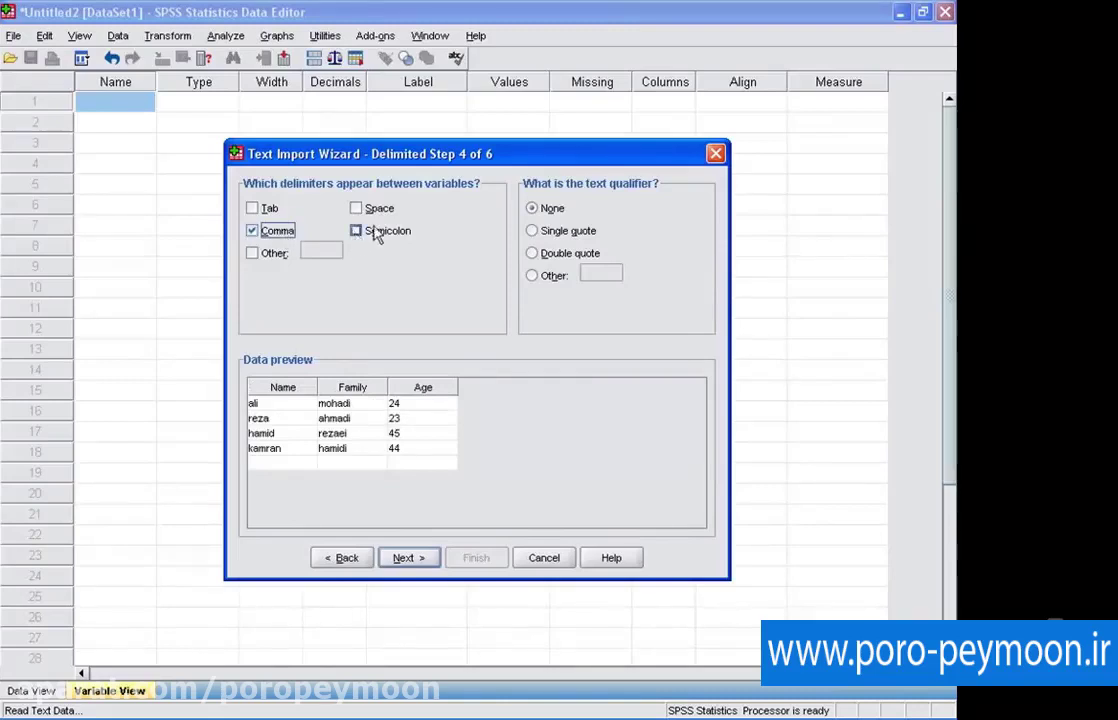
click(405, 560)
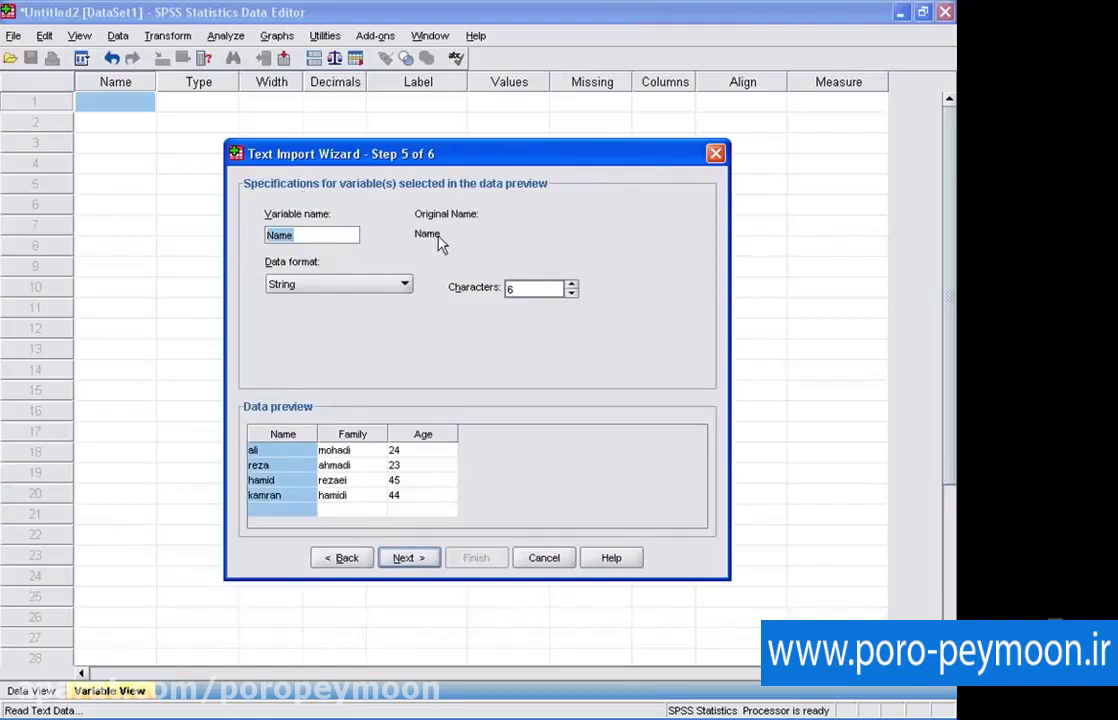
Review the Name, Family and Age column names and formats, then finish the import.
click(344, 460)
click(434, 454)
click(290, 440)
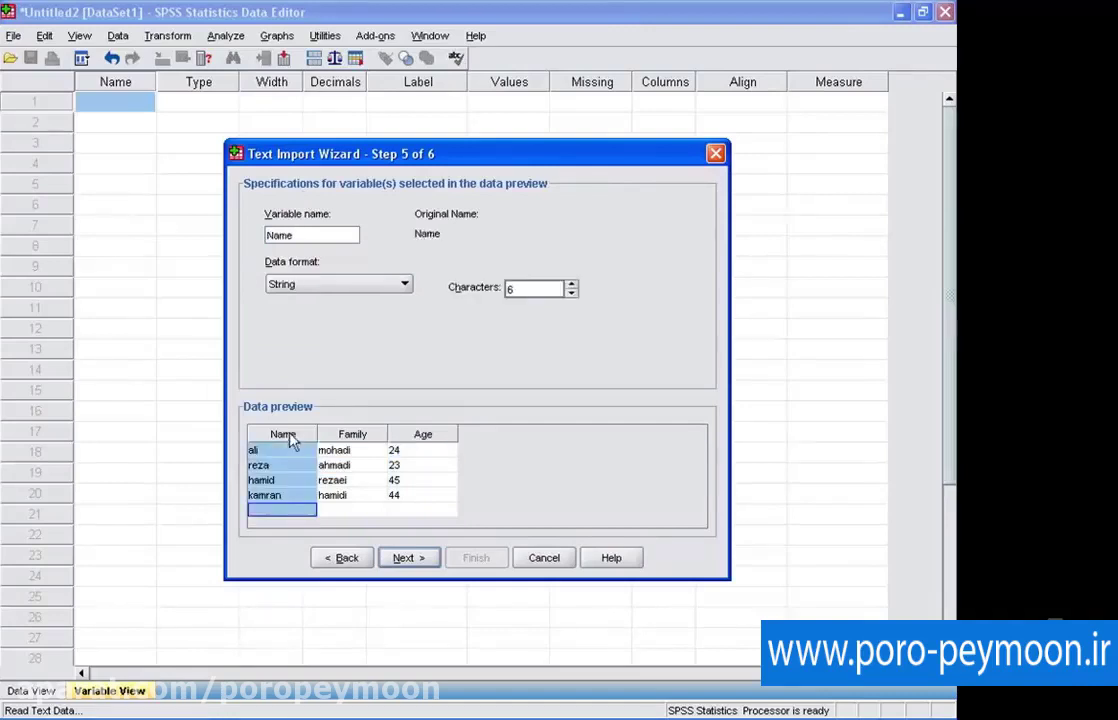
click(350, 436)
click(432, 442)
click(287, 442)
click(378, 440)
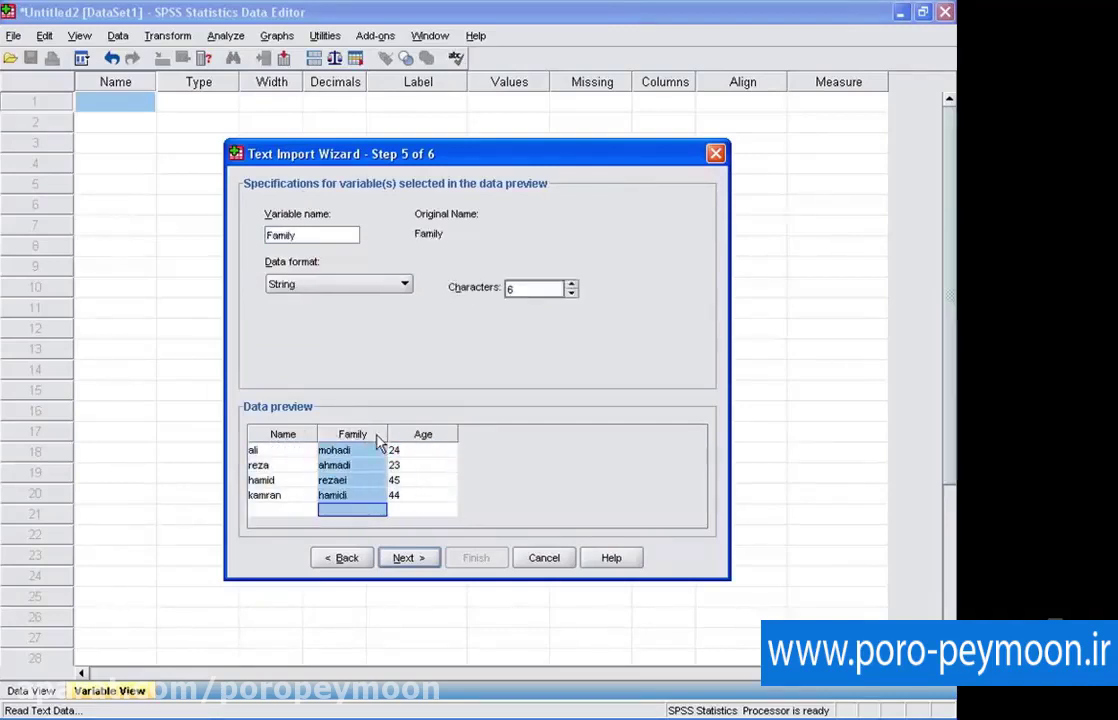
click(390, 436)
click(282, 444)
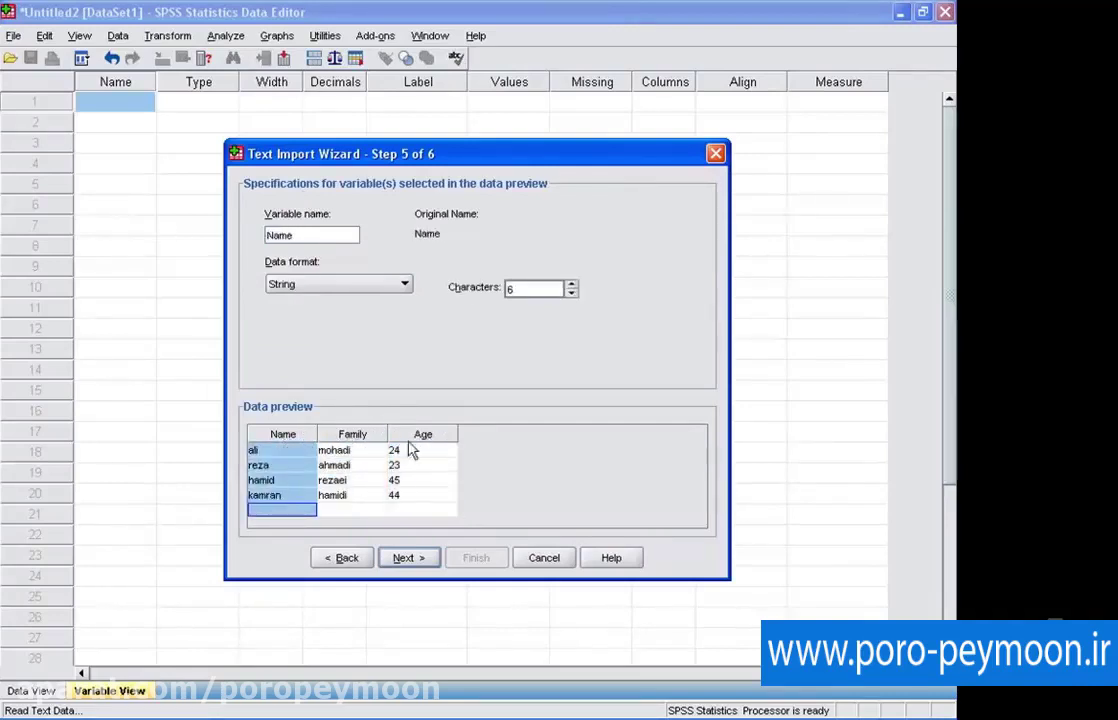
click(404, 557)
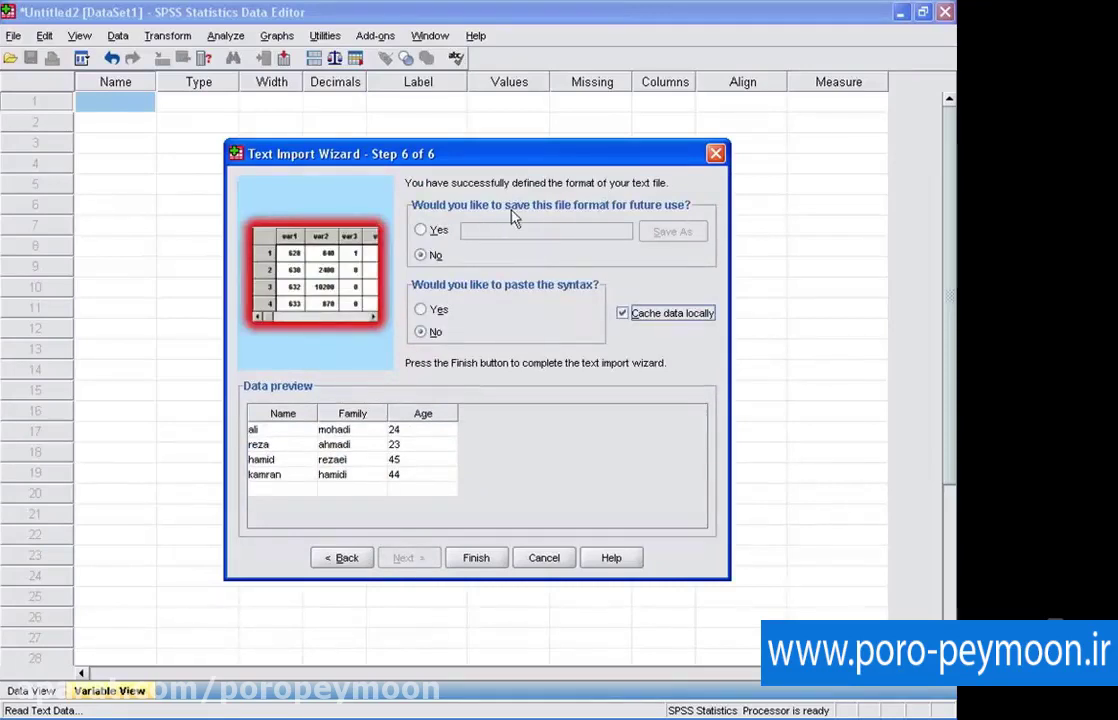
click(476, 557)
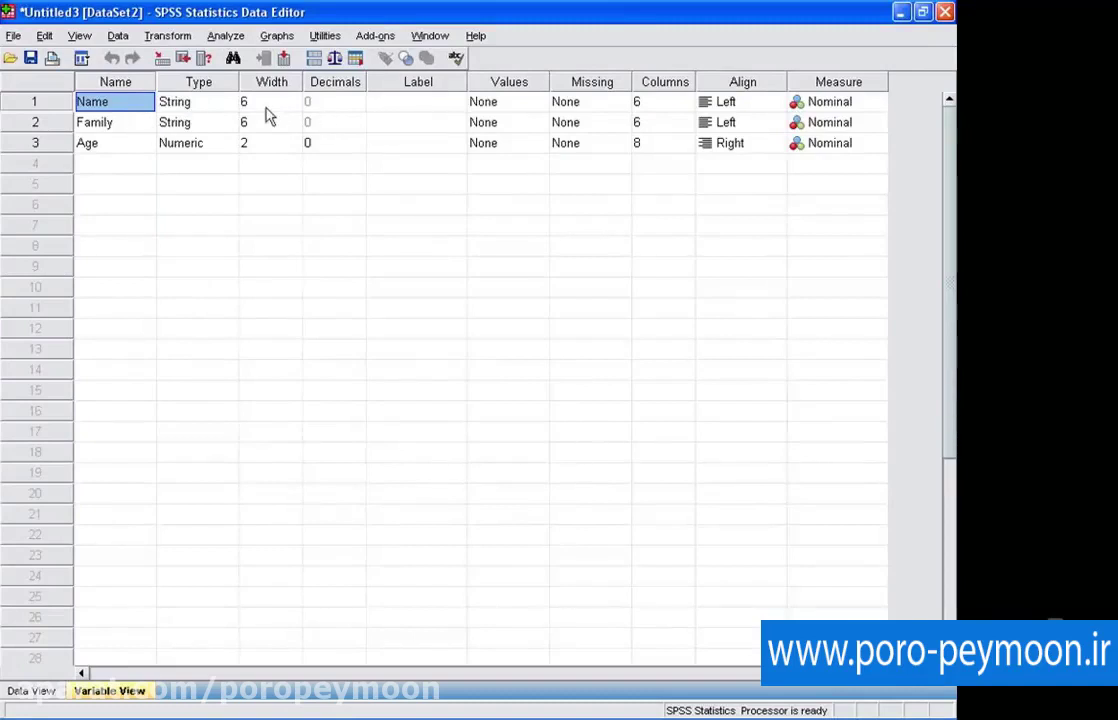
Show the imported data, check the Family values, and glance at the variable definitions.
click(31, 690)
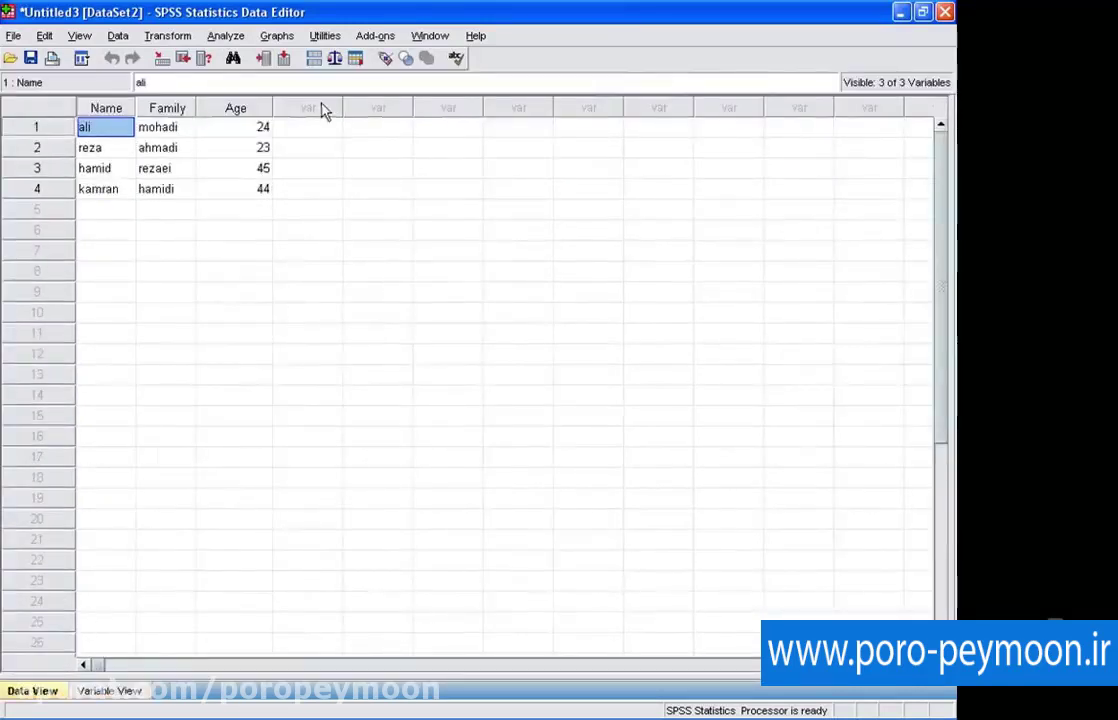
click(148, 127)
click(148, 146)
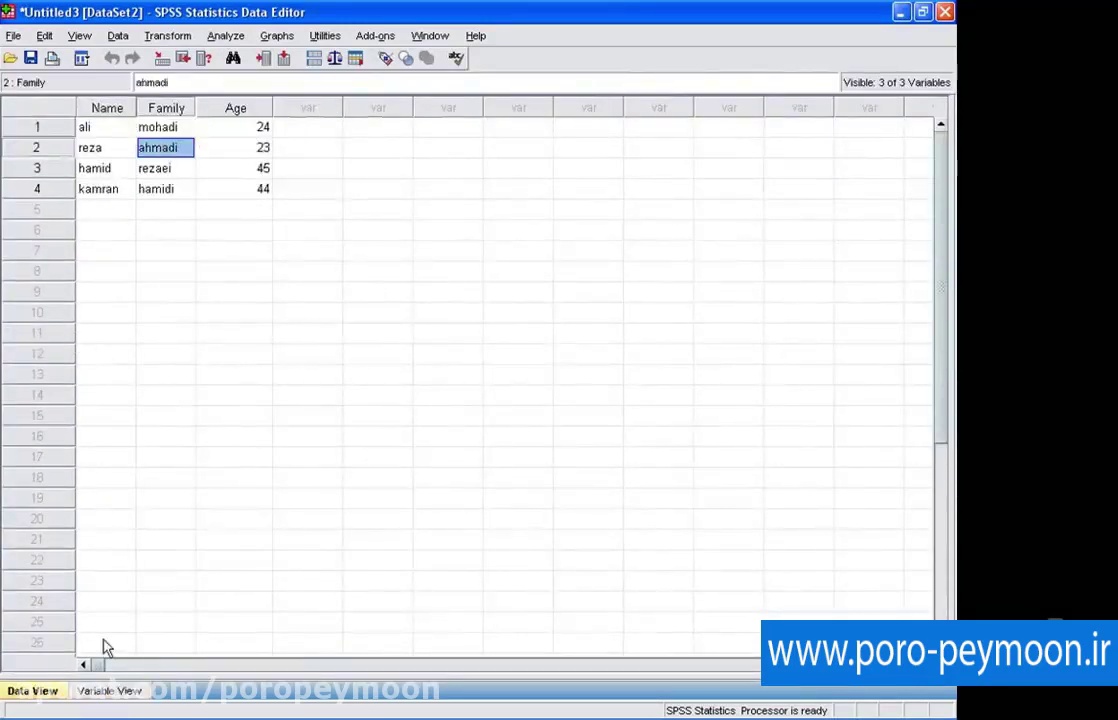
click(108, 691)
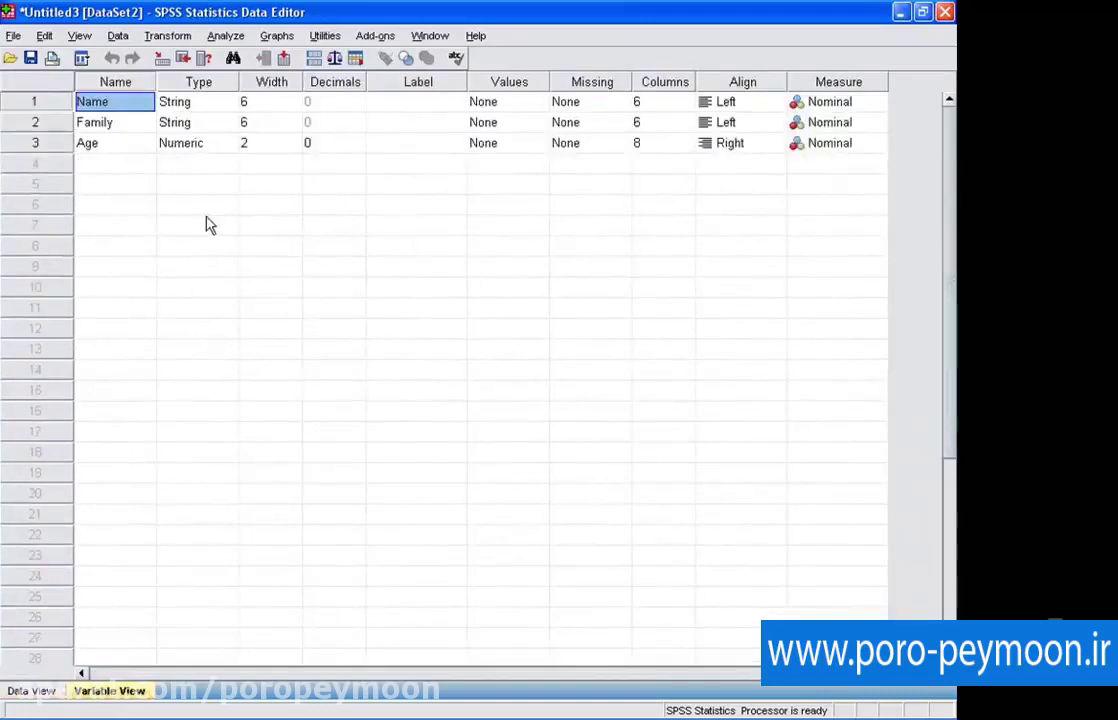
click(31, 690)
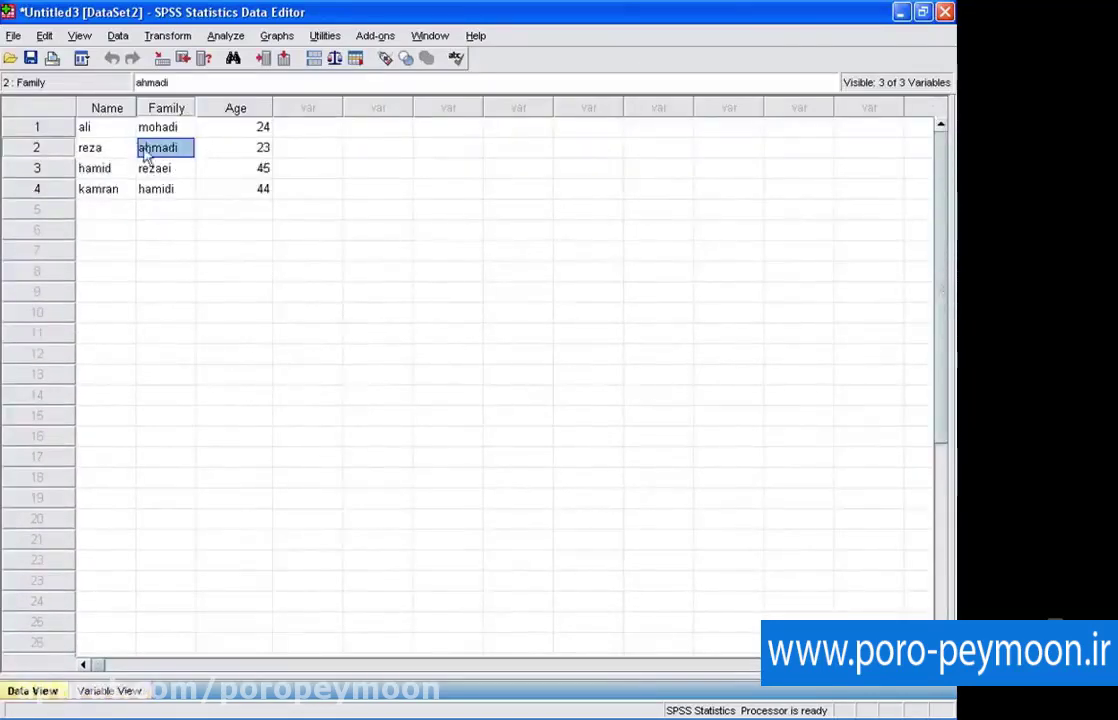
Check the four rows' names, families and ages 24, 23, 45 and 44.
click(120, 126)
click(215, 148)
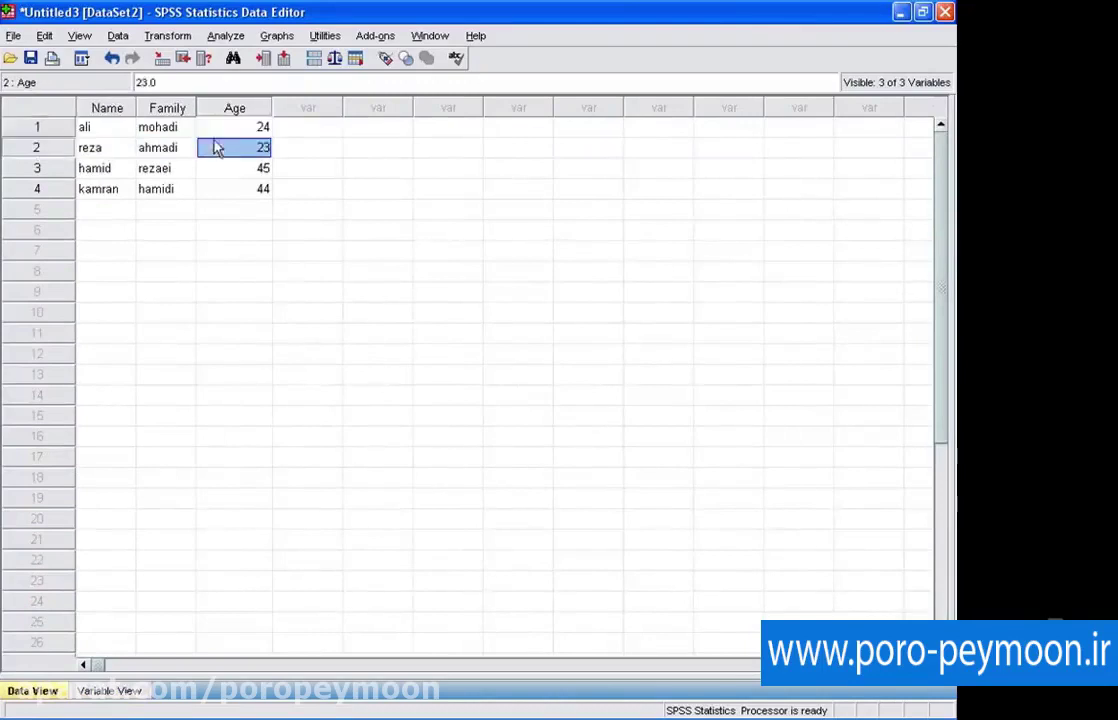
click(215, 167)
click(217, 189)
click(157, 130)
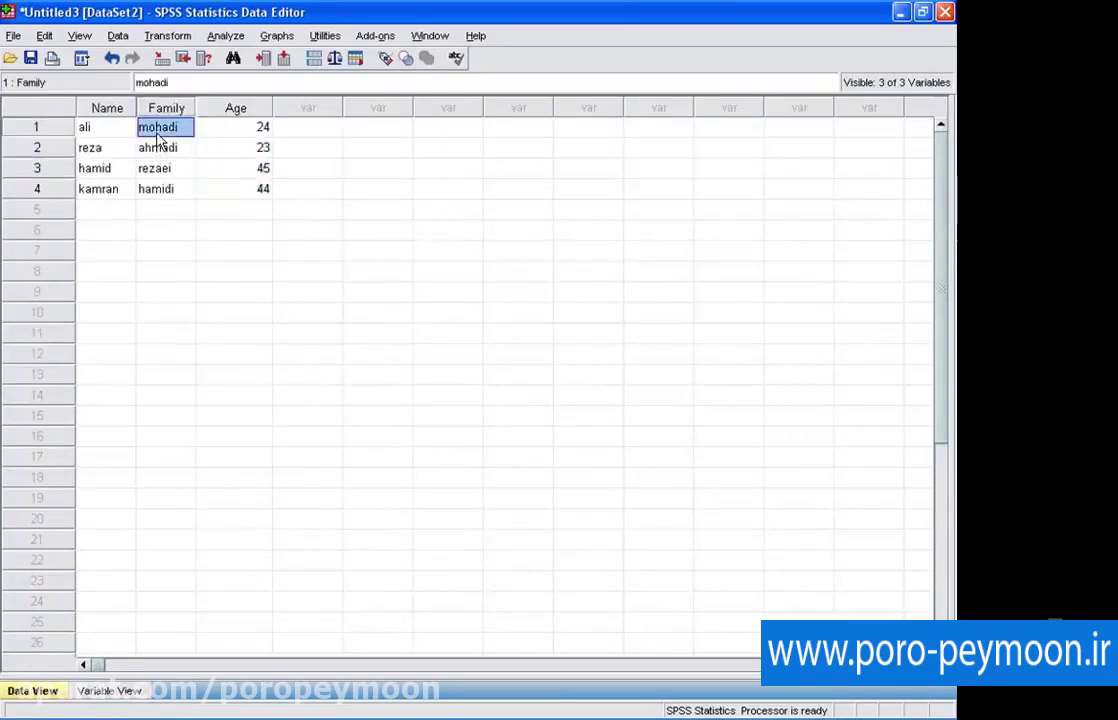
click(98, 125)
click(105, 150)
click(108, 170)
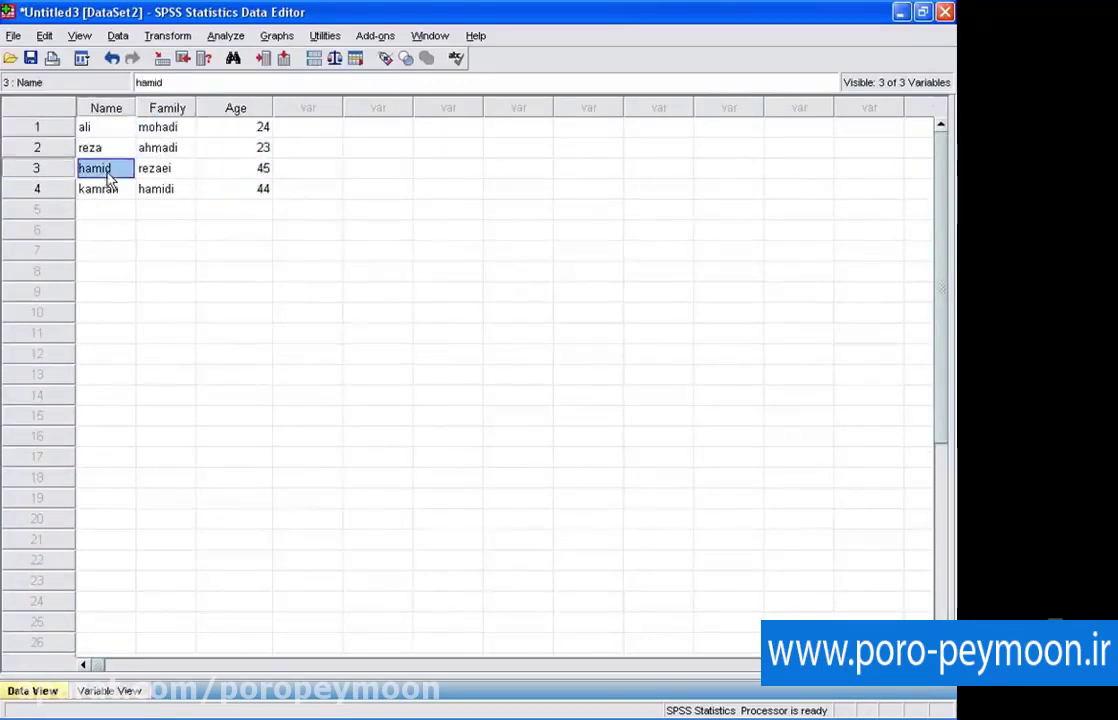
click(120, 190)
click(165, 128)
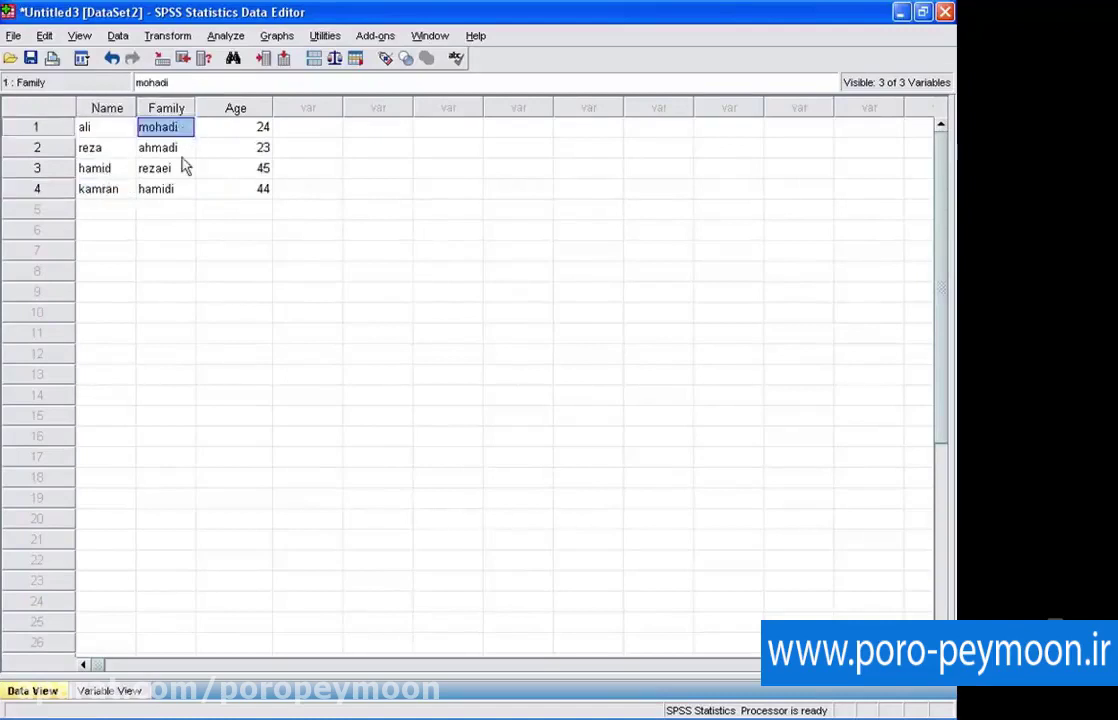
click(184, 188)
click(249, 145)
click(247, 132)
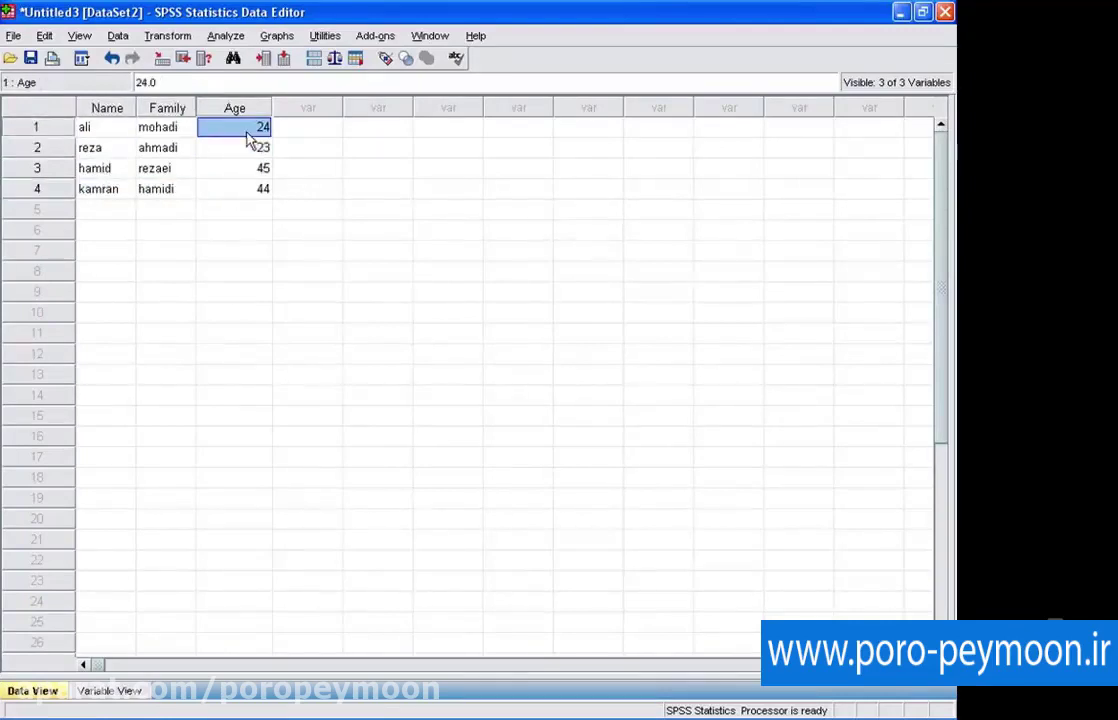
Confirm rows 5 and 6 are empty and recheck the first four records.
click(118, 212)
click(166, 211)
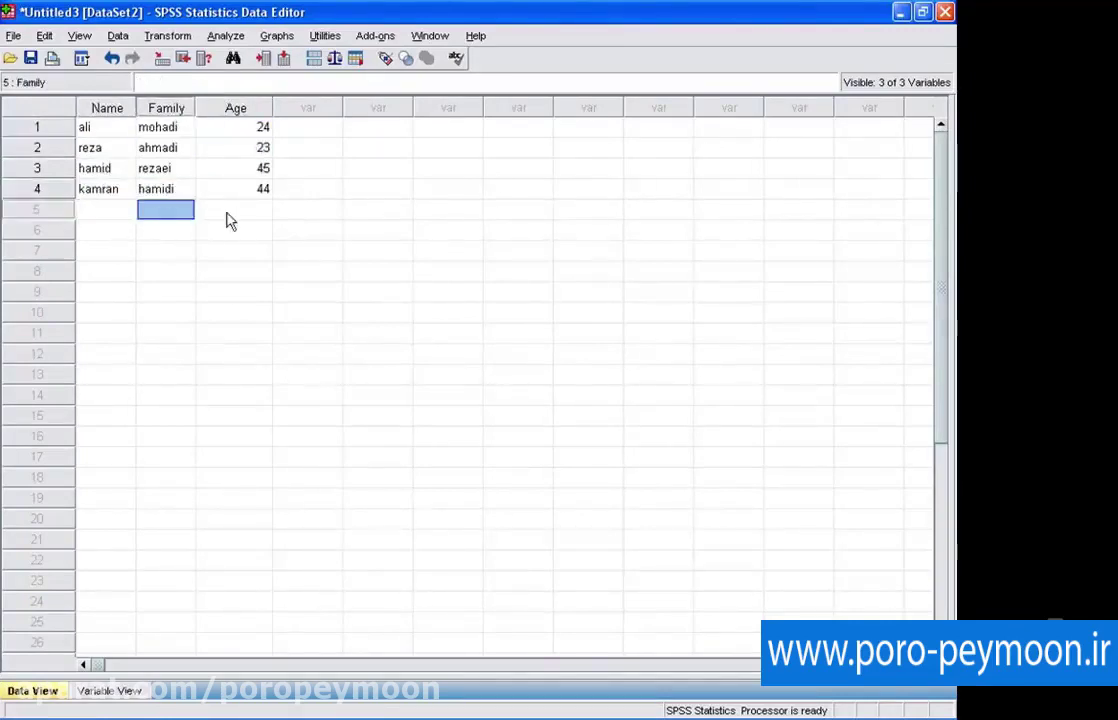
click(228, 211)
click(116, 233)
click(148, 233)
click(226, 234)
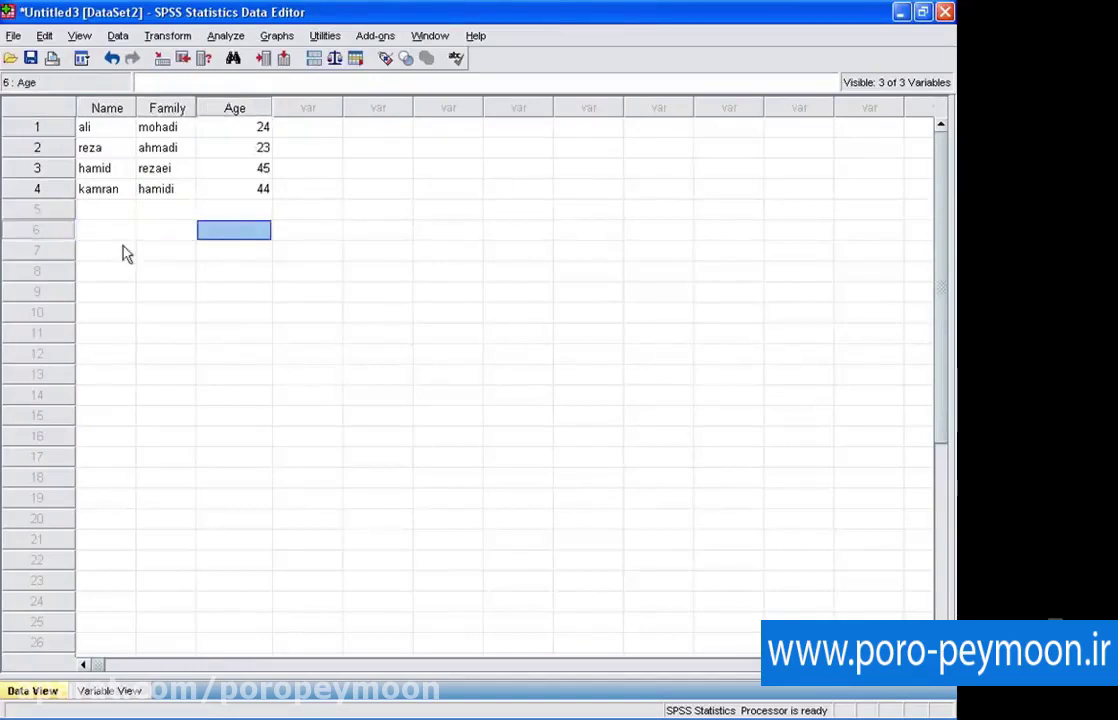
click(97, 192)
click(108, 131)
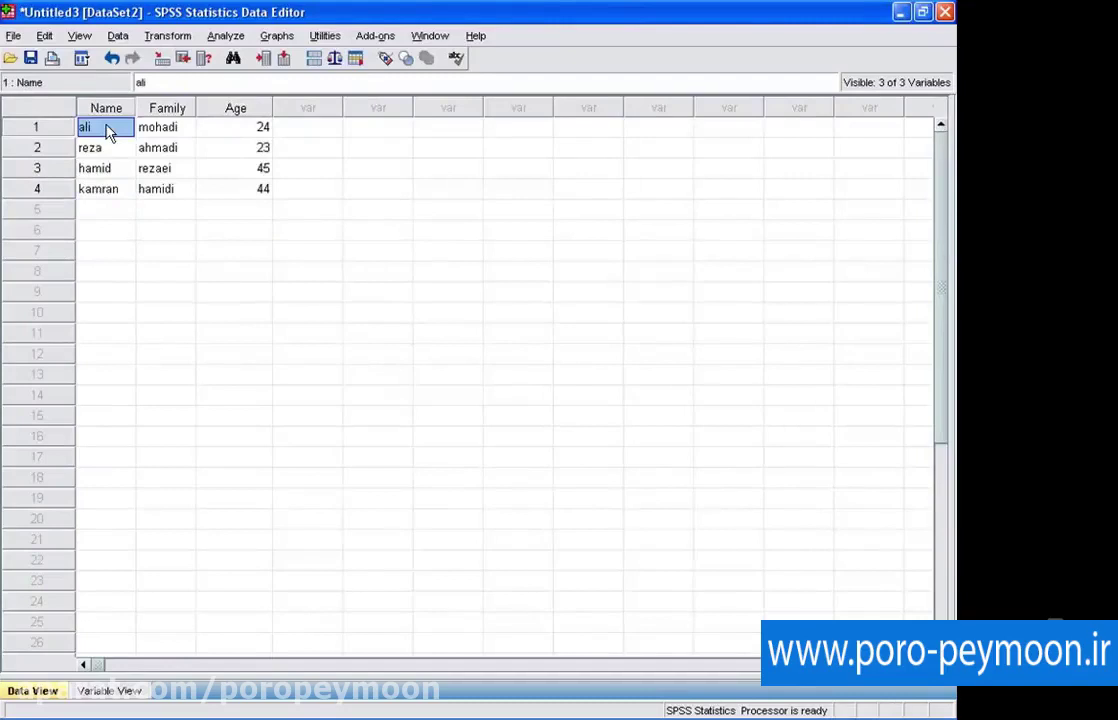
click(172, 170)
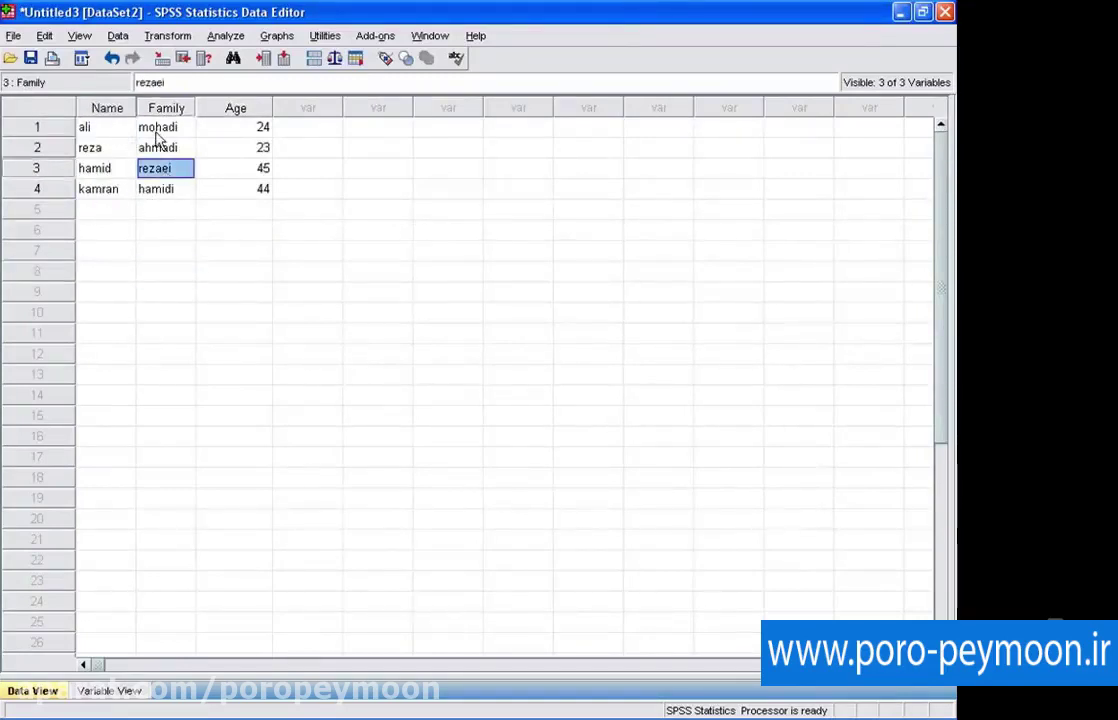
click(155, 127)
click(230, 133)
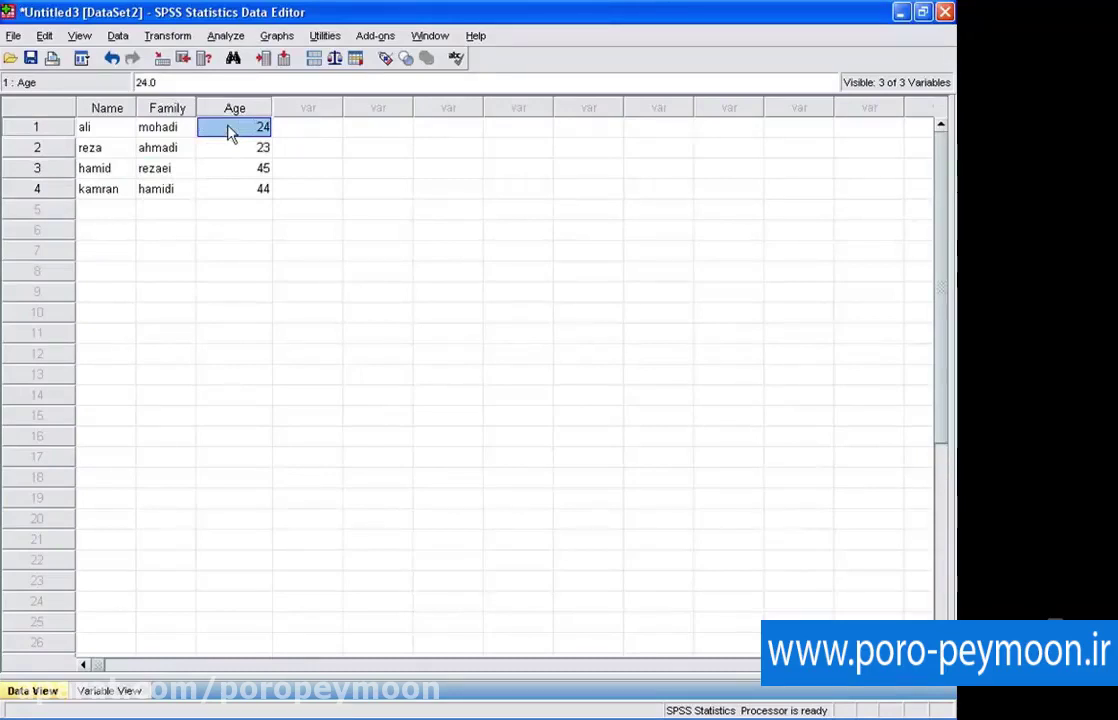